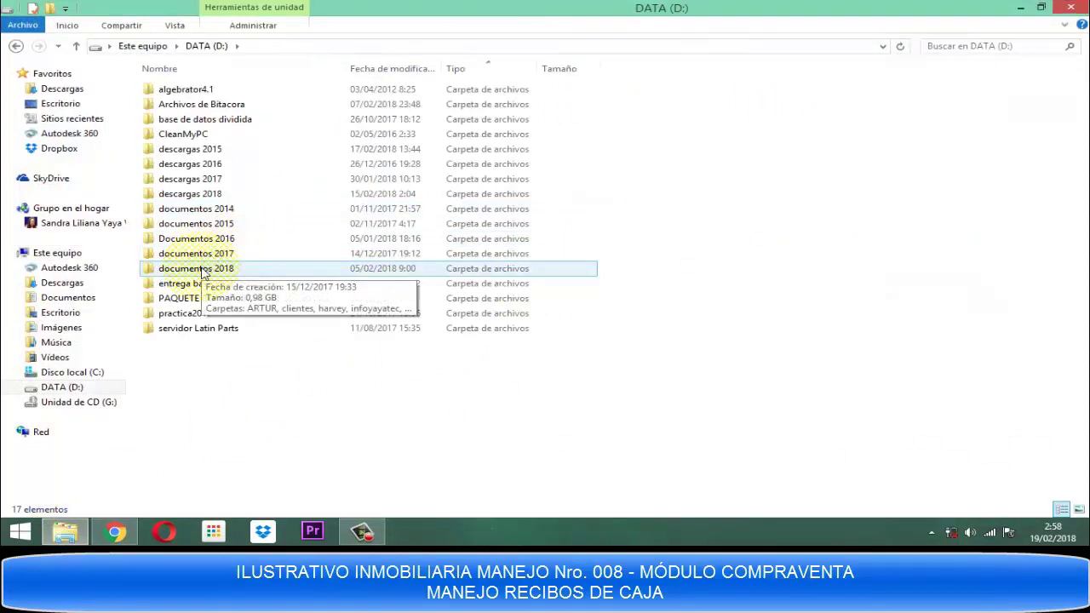
# Browse documentos 2018 > clientes > Divanis - Colombia > versiones > version 01.18 and open the Inmobiliaria database.
pyautogui.doubleClick(203, 270)
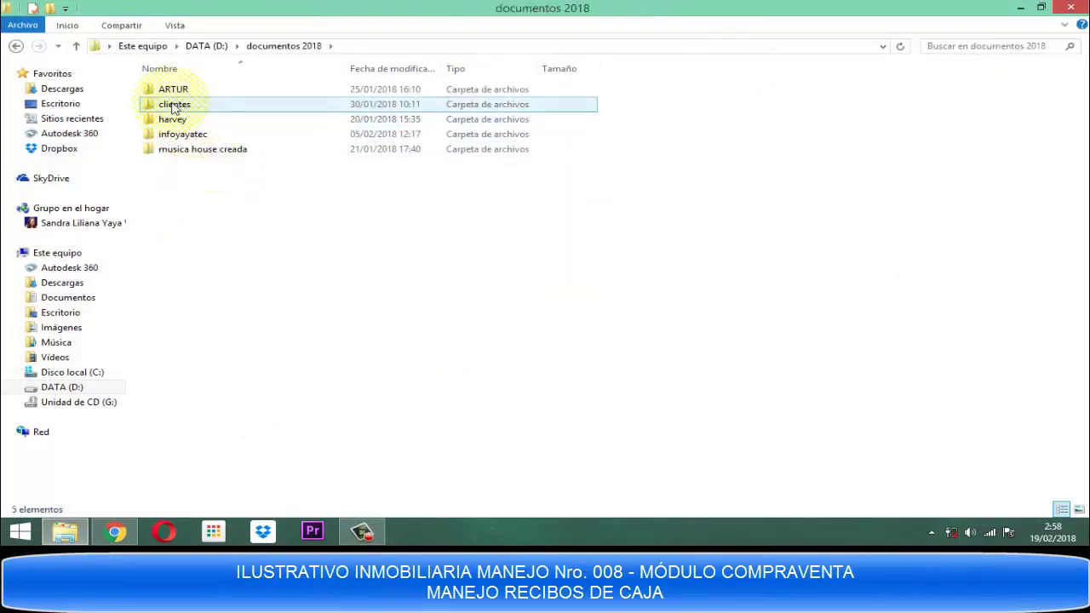
pyautogui.doubleClick(171, 104)
pyautogui.doubleClick(171, 104)
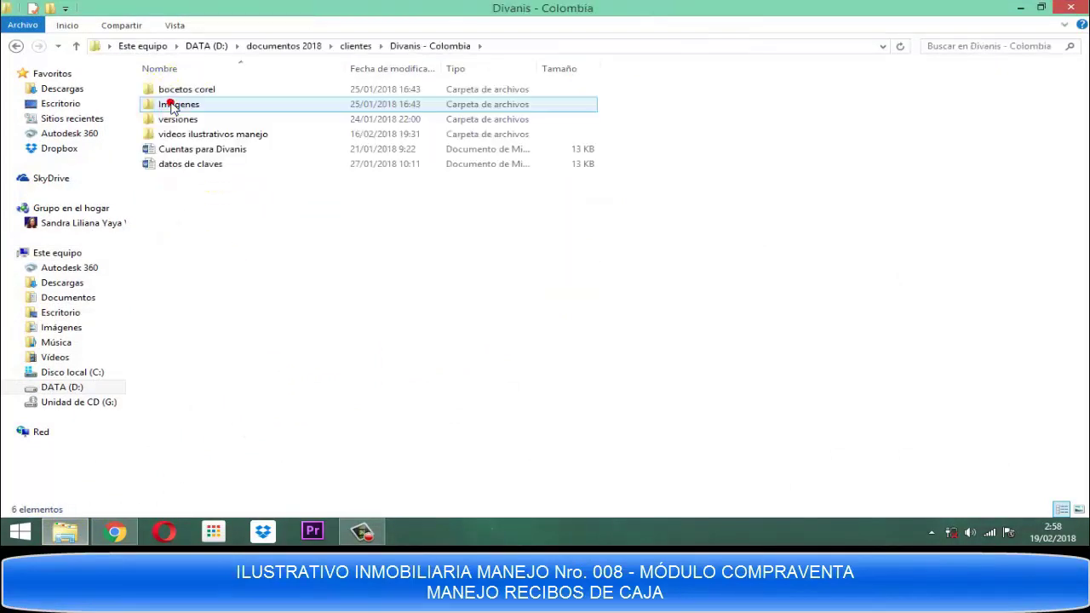
pyautogui.click(168, 136)
pyautogui.doubleClick(168, 136)
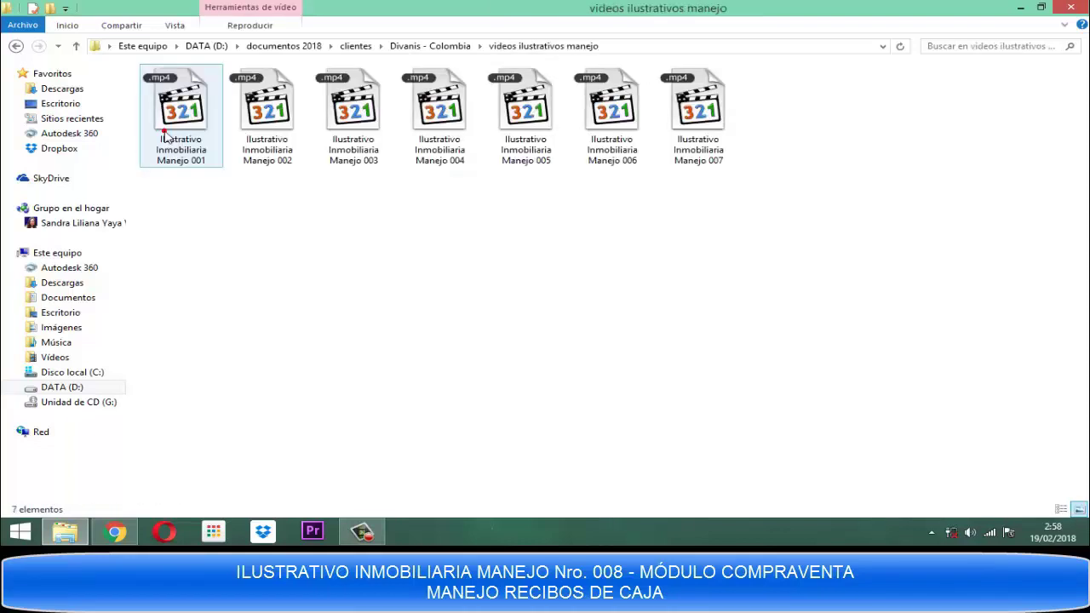
pyautogui.click(76, 46)
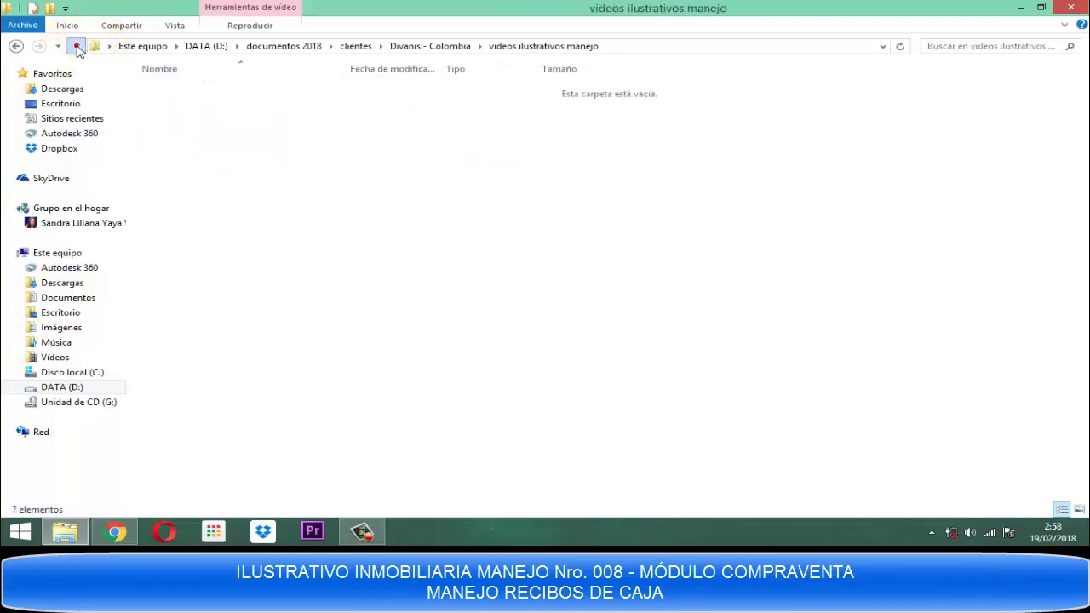
pyautogui.click(187, 121)
pyautogui.doubleClick(187, 121)
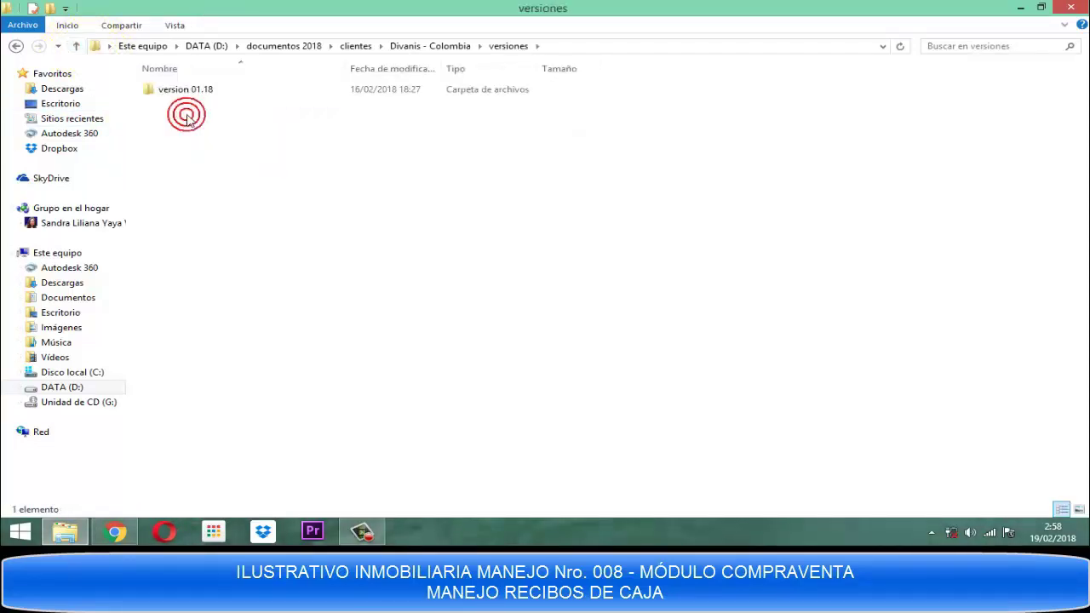
pyautogui.doubleClick(177, 89)
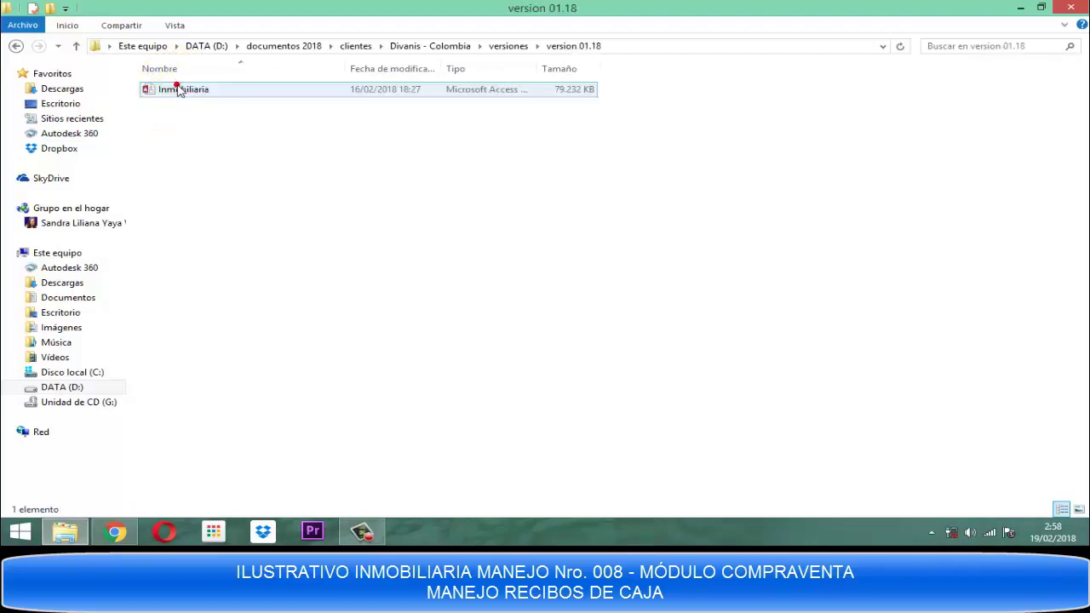
pyautogui.doubleClick(173, 92)
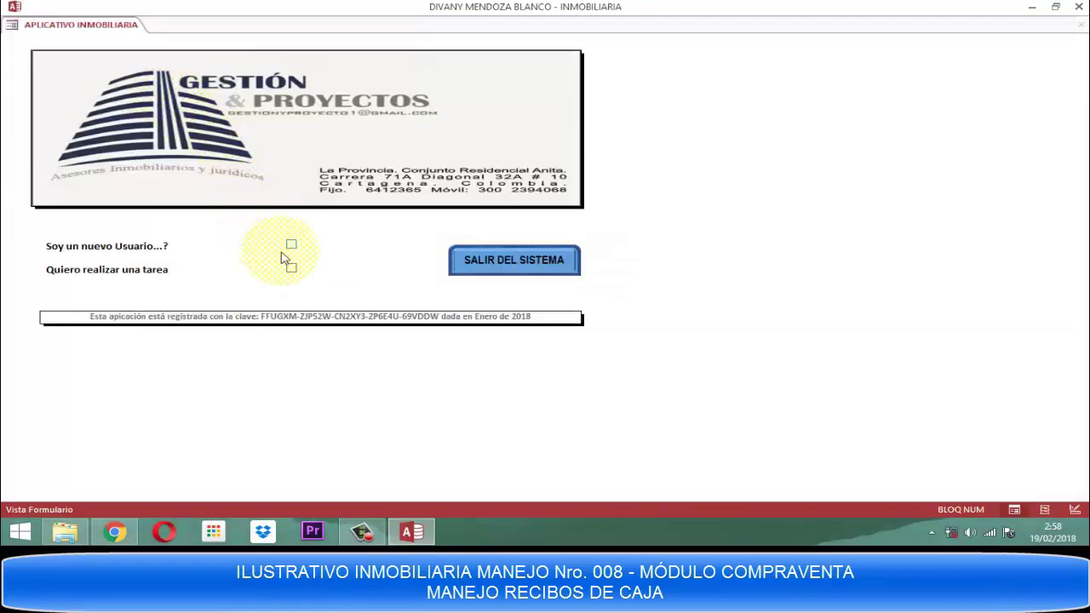
# Choose 'Quiero realizar una tarea' and sign in as ASISTENTE DE CONTRATOS with the account password.
pyautogui.click(291, 268)
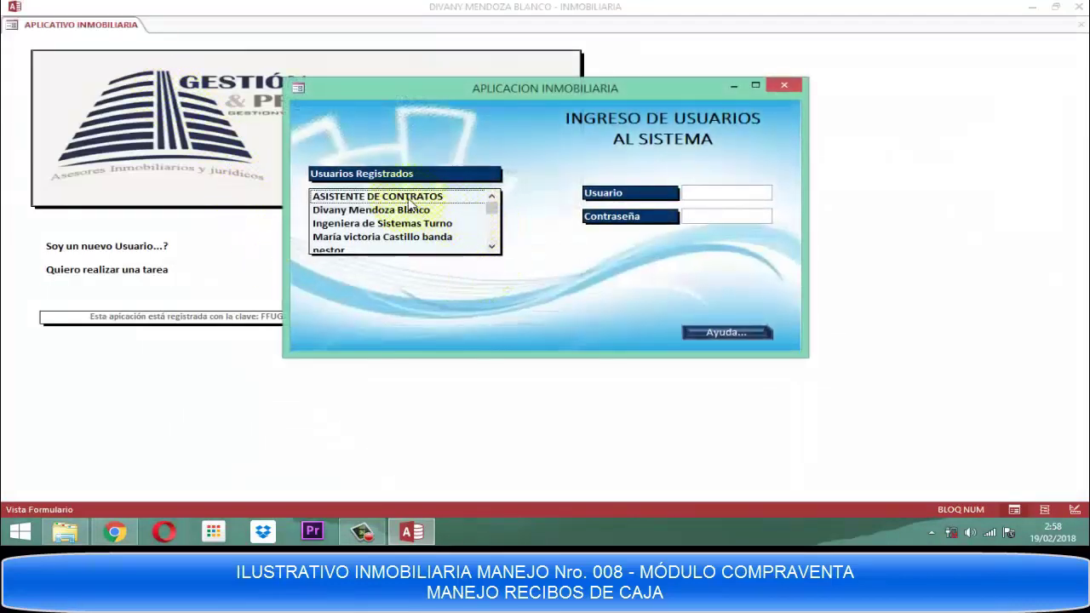
pyautogui.click(367, 196)
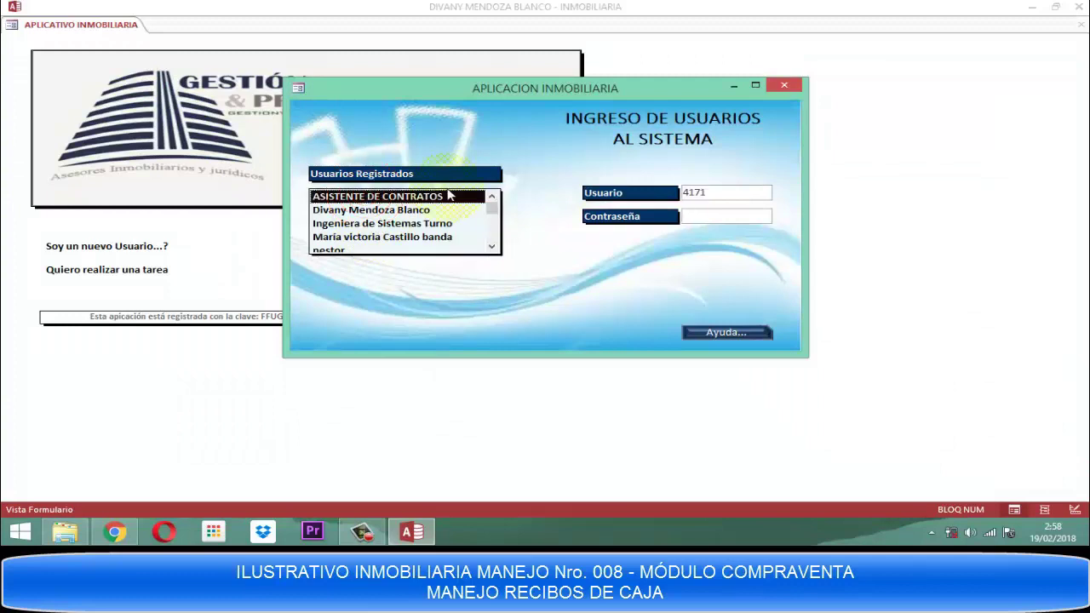
pyautogui.write('***')
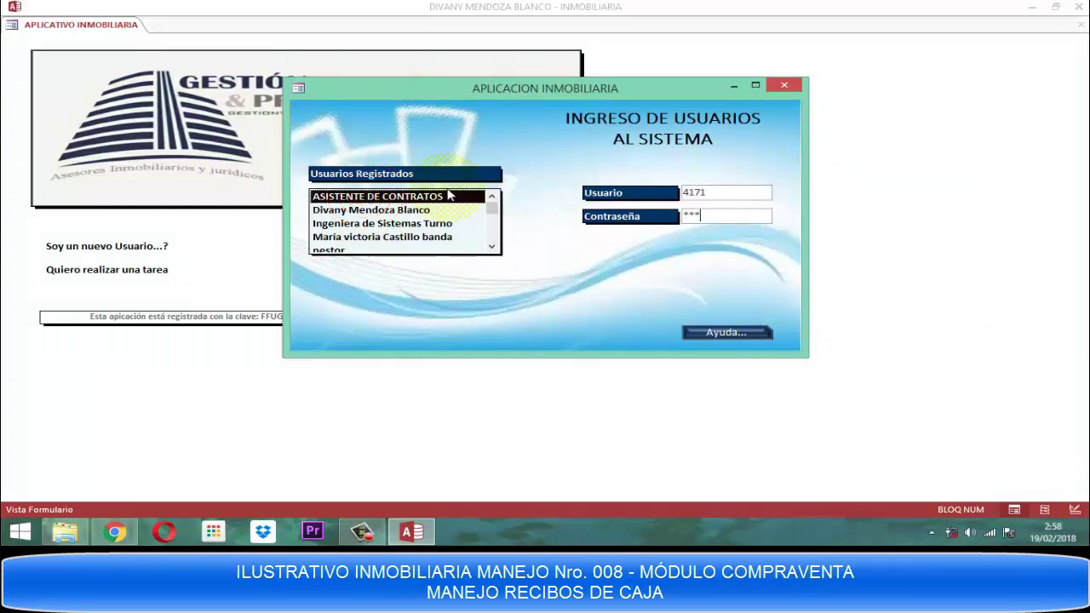
pyautogui.write('***')
pyautogui.press('Return')
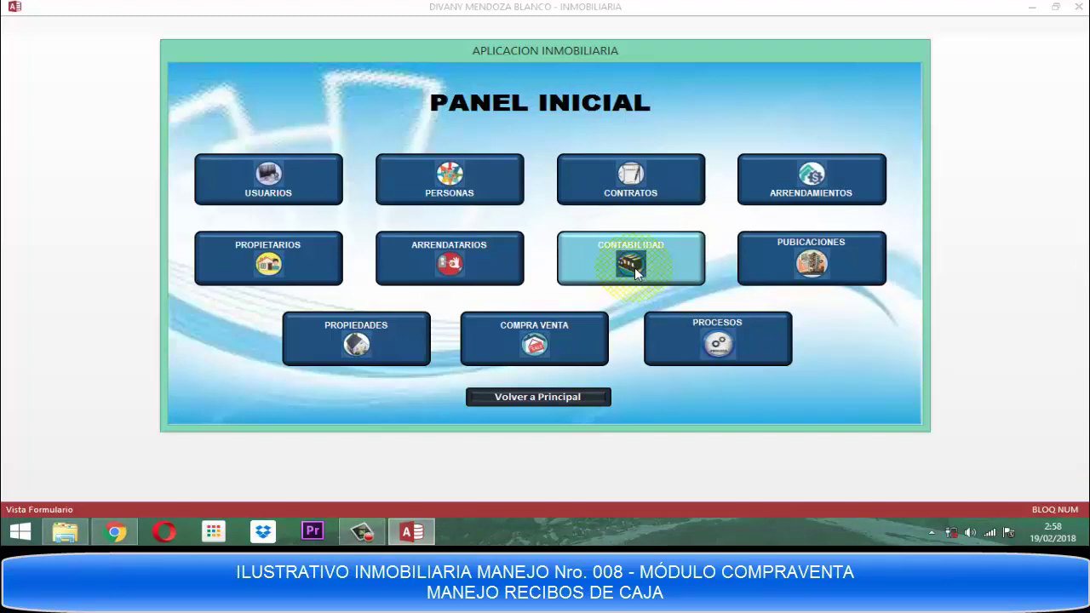
# Open the CONTABILIDAD module from the Panel Inicial.
pyautogui.click(635, 271)
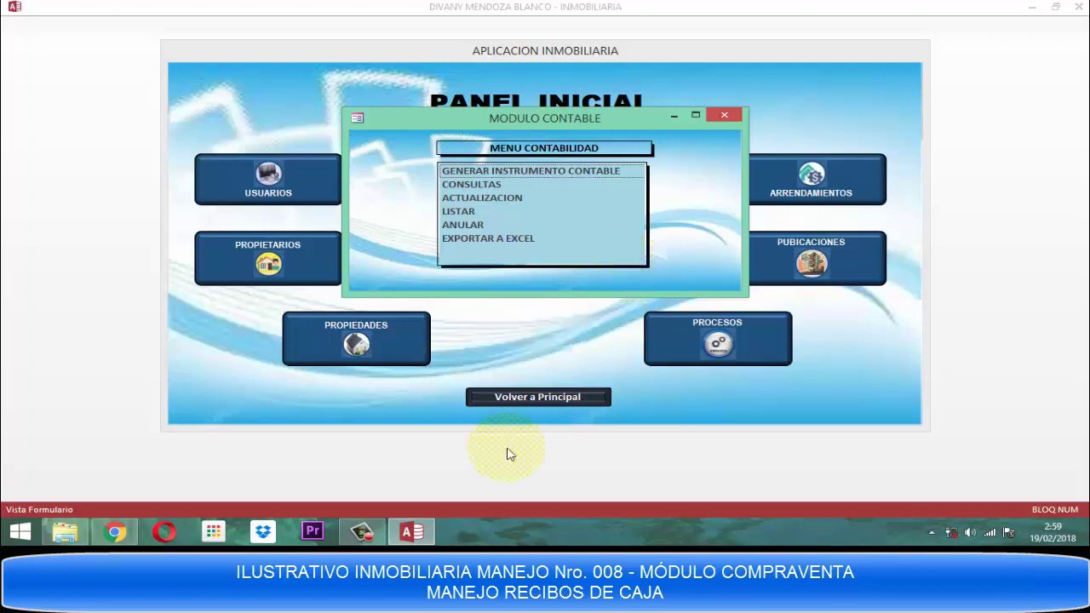
# Under GENERAR INSTRUMENTO CONTABLE, start a new Recibos de Caja entry numbered 7001.
pyautogui.click(549, 173)
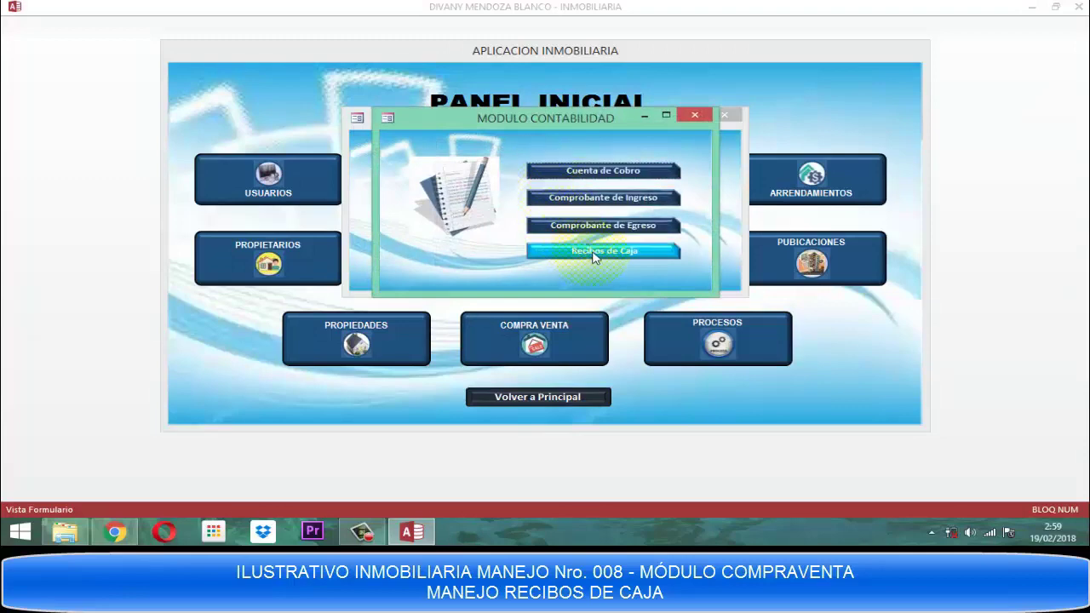
pyautogui.click(590, 251)
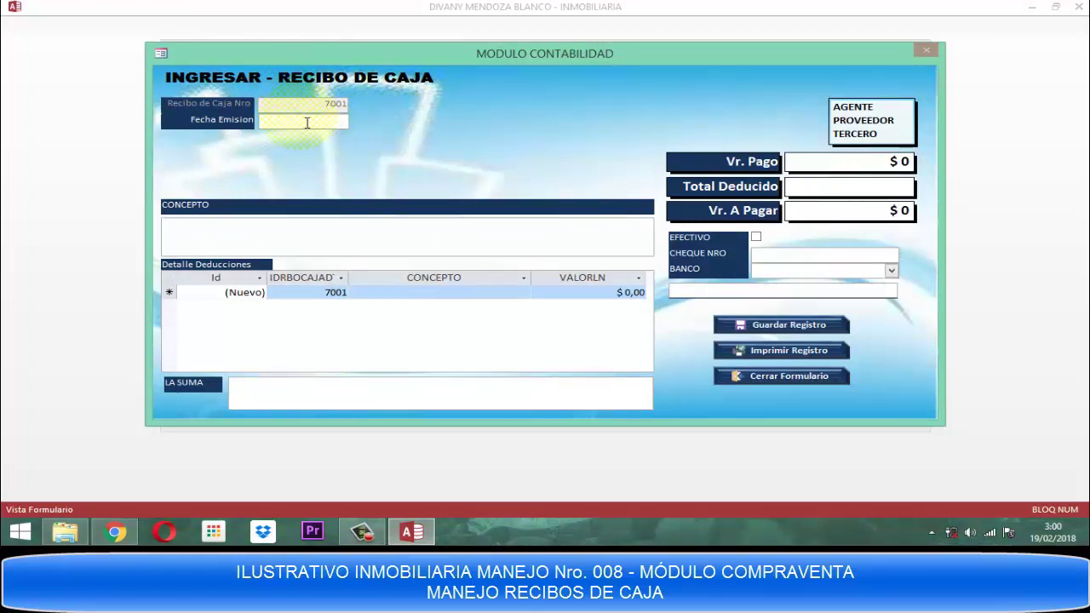
# Abandon the blank receipt, accepting the missing-date warning and confirming the exit.
pyautogui.click(300, 119)
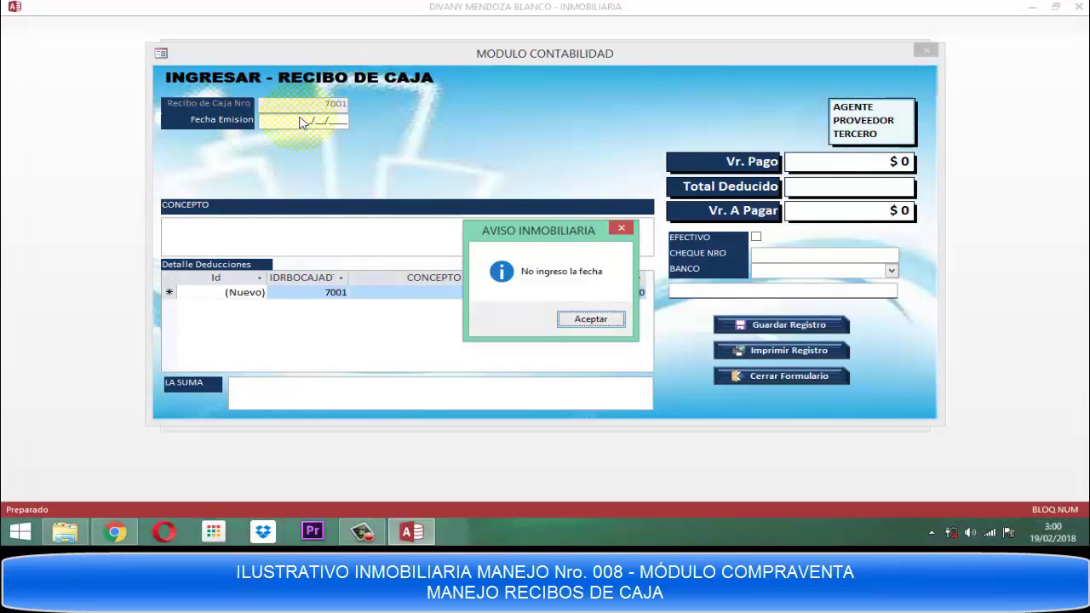
pyautogui.press('Return')
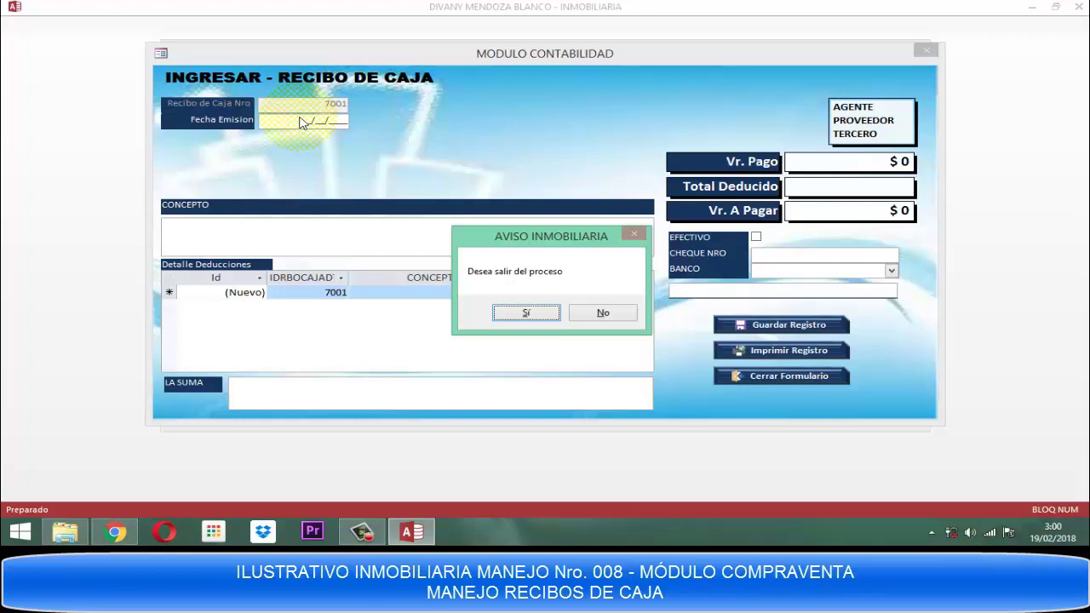
pyautogui.press('Return')
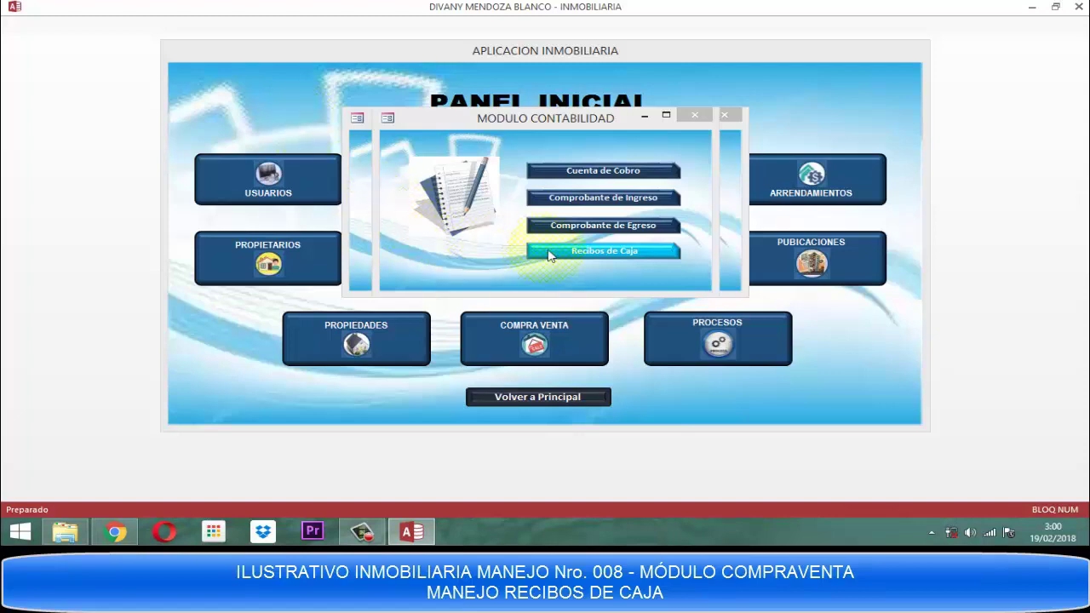
# Reopen Recibos de Caja and give receipt 7001 the issue date 19/03/2018.
pyautogui.click(594, 253)
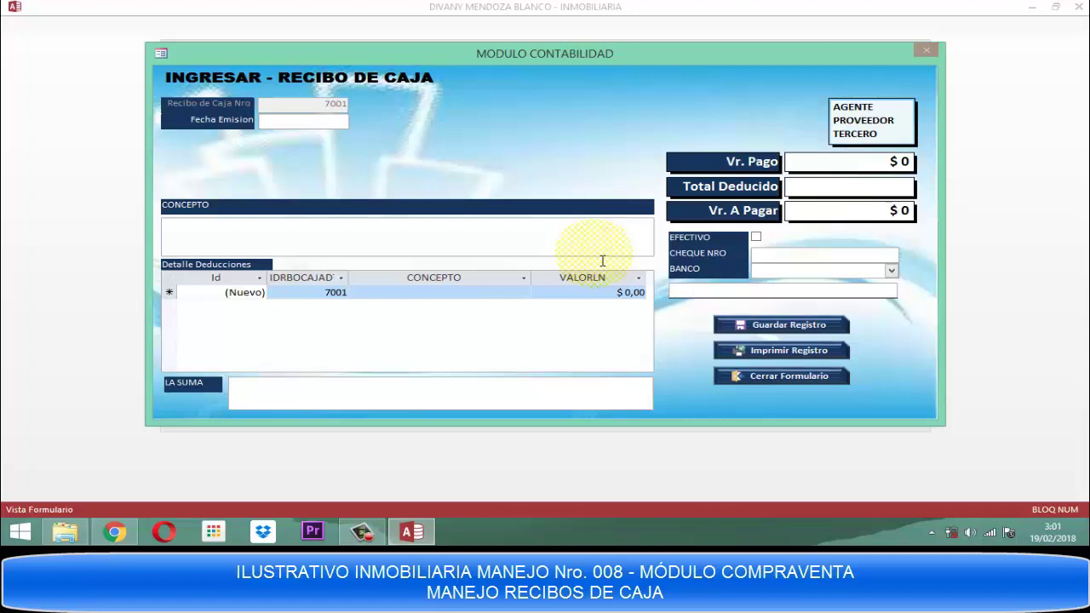
pyautogui.write('19/')
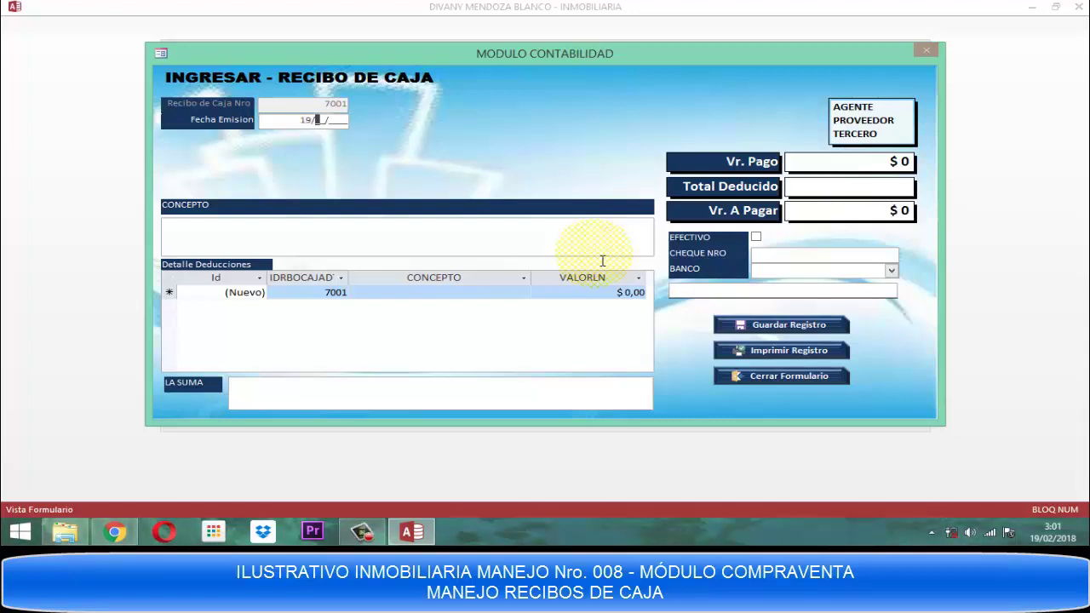
pyautogui.write('03/2018')
pyautogui.press('Tab')
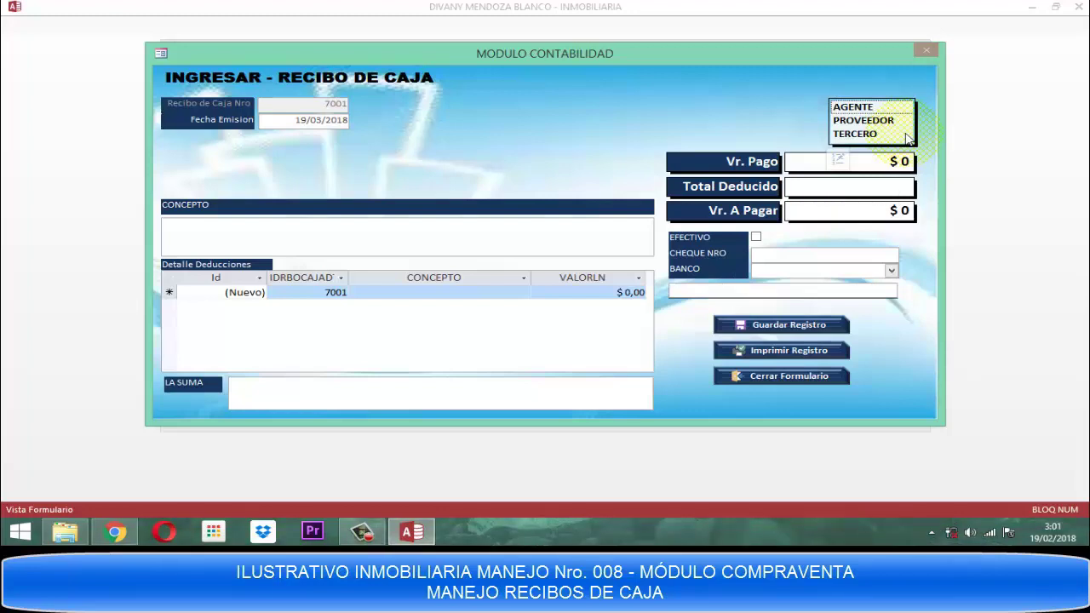
# Mark receipt 7001 as paid to an AGENTE, postponing the Malwarebytes update prompt.
pyautogui.click(863, 108)
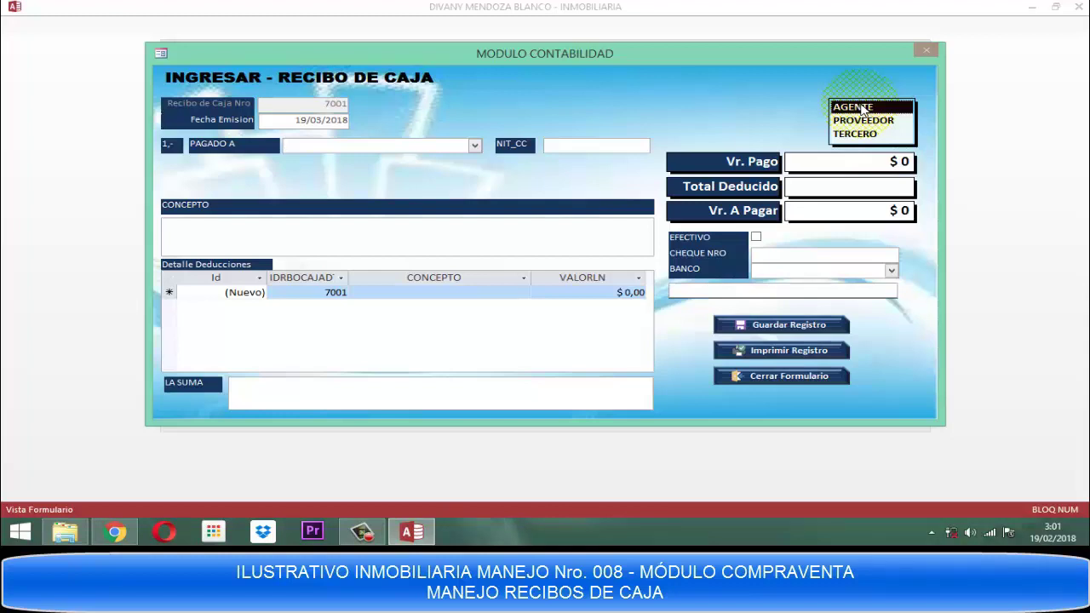
pyautogui.click(862, 109)
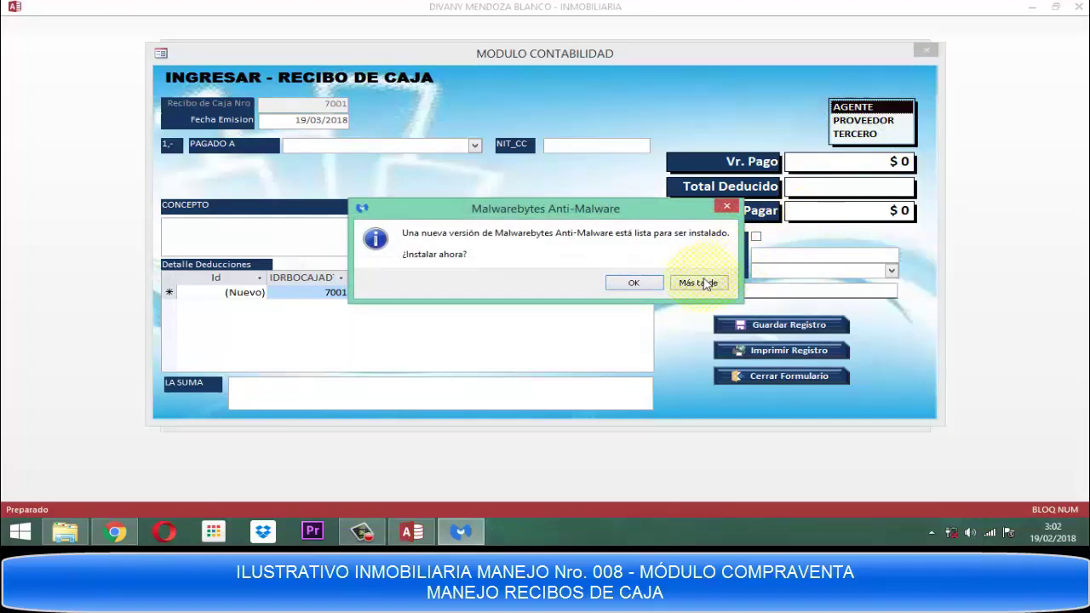
pyautogui.click(703, 282)
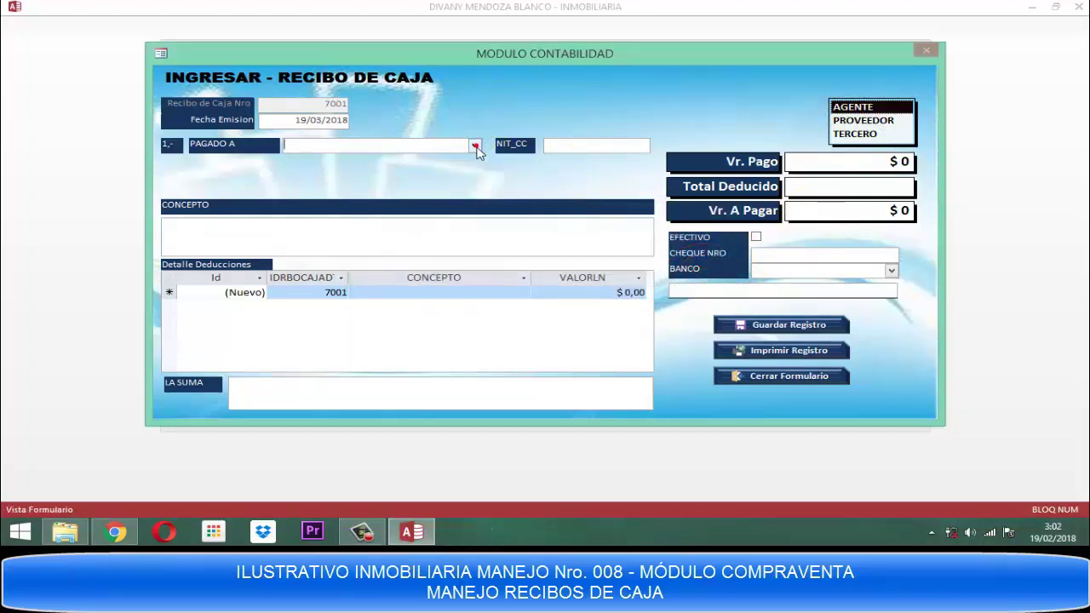
# Pick the payee from the PAGADO A list so their NIT_CC fills in.
pyautogui.click(475, 148)
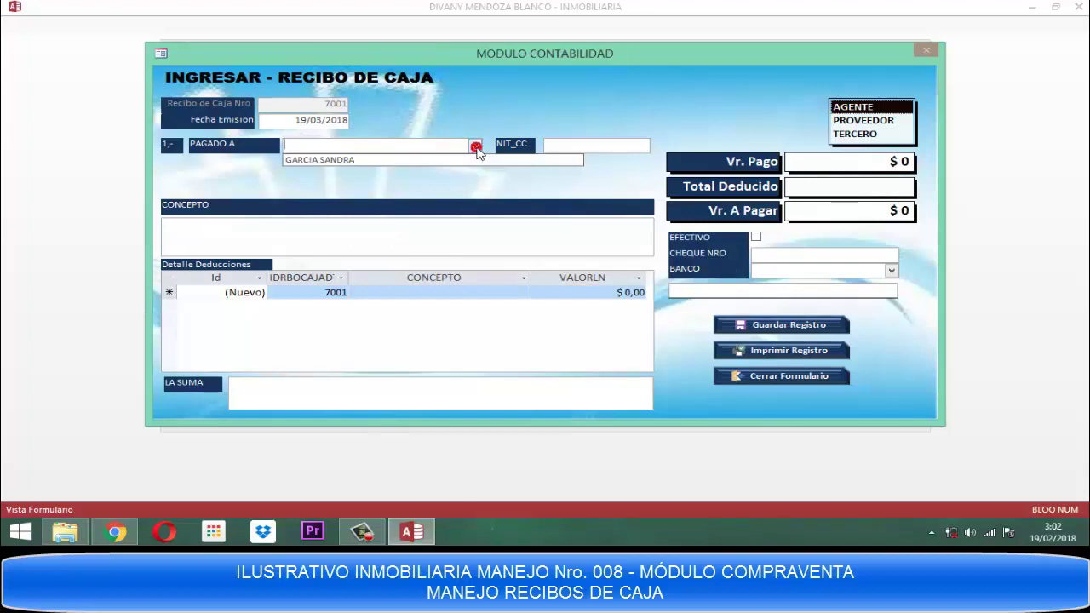
pyautogui.click(339, 159)
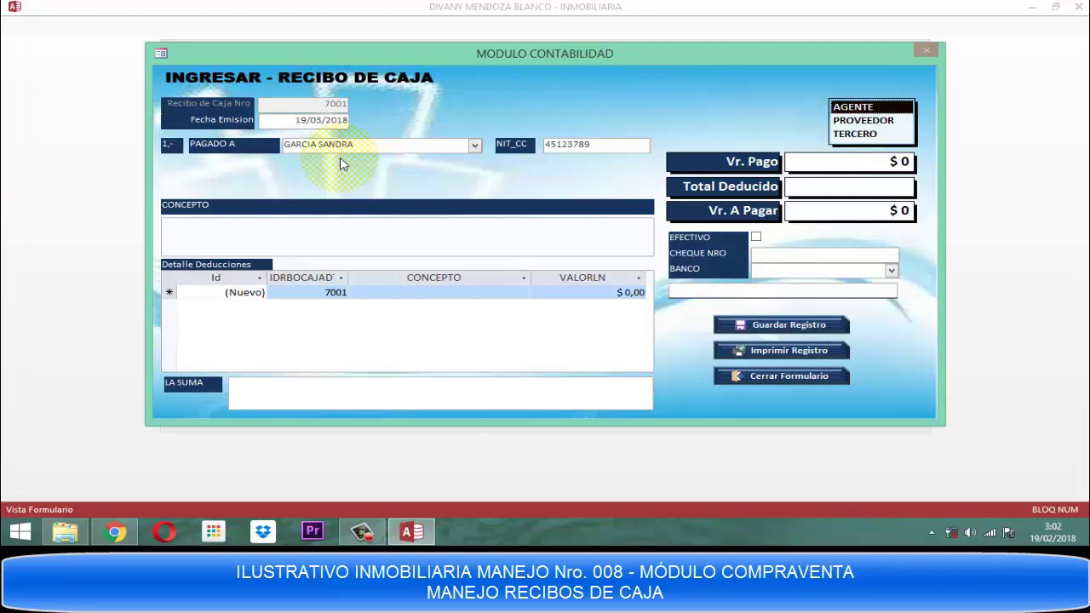
pyautogui.click(625, 148)
pyautogui.press('Tab')
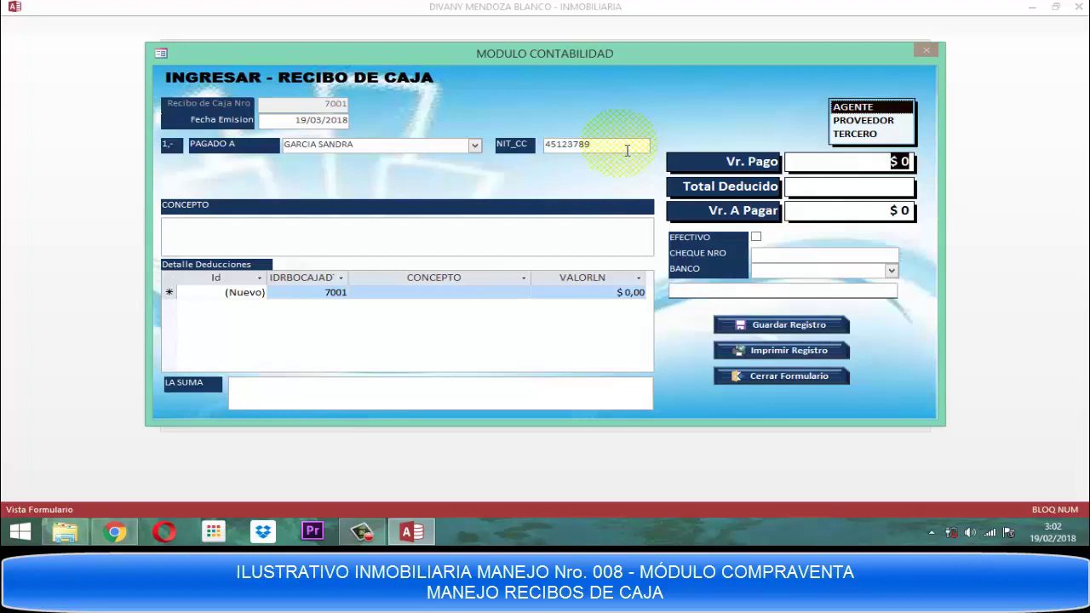
# Enter a payment value of 600000 and set Vr. A Pagar to $ 600.000.
pyautogui.write('600000')
pyautogui.press('Tab')
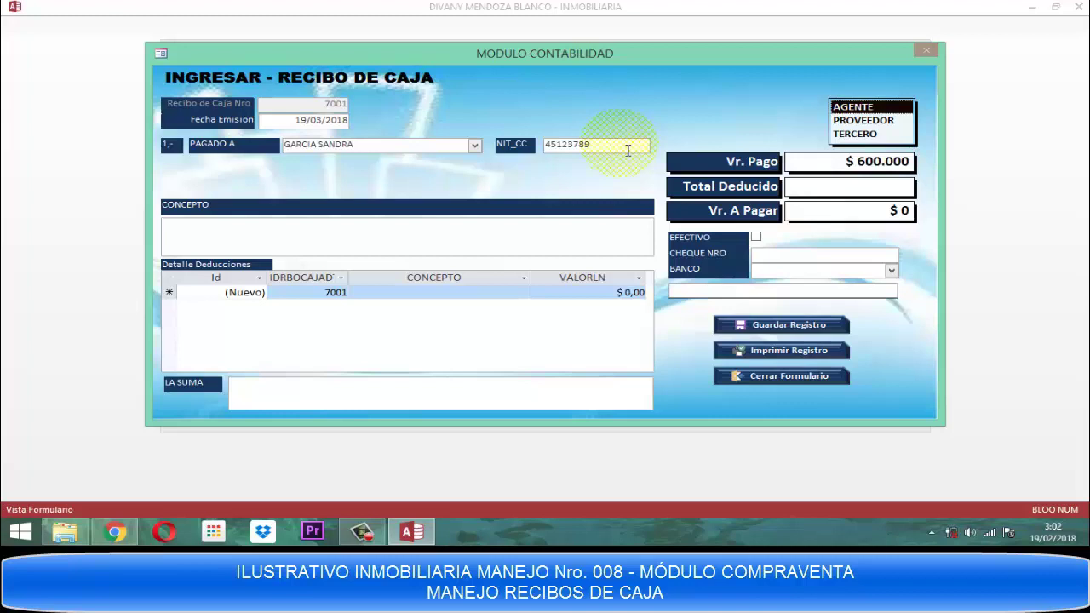
pyautogui.click(848, 216)
pyautogui.click(864, 208)
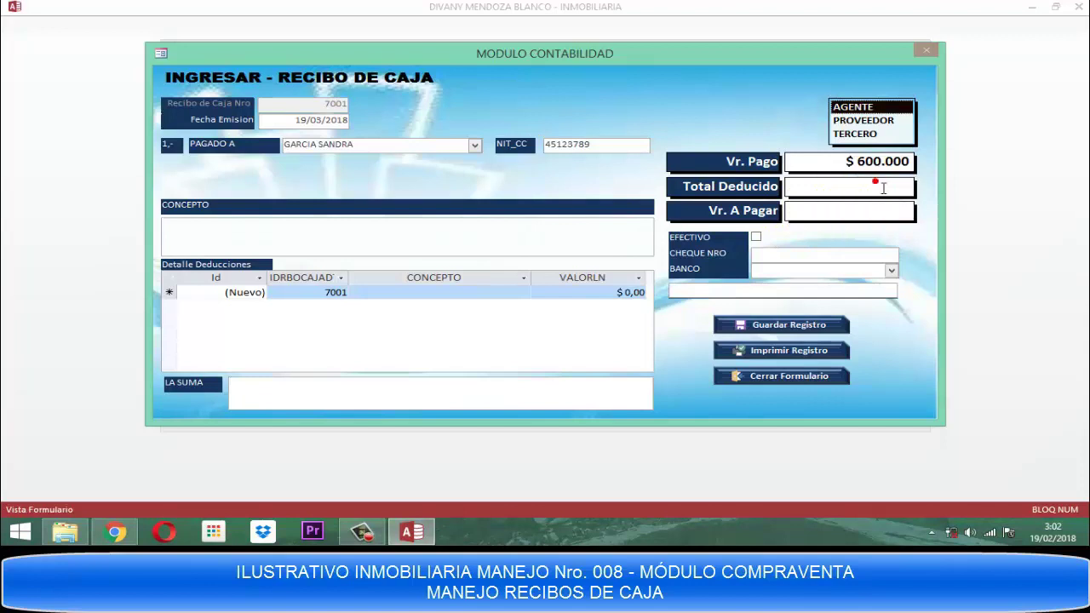
pyautogui.click(875, 181)
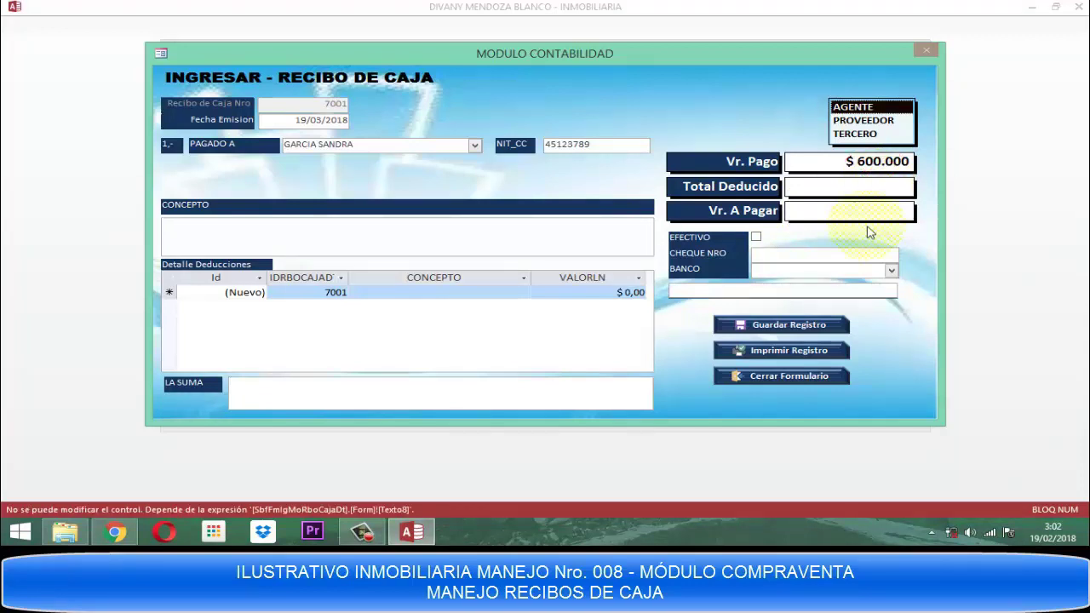
pyautogui.click(860, 216)
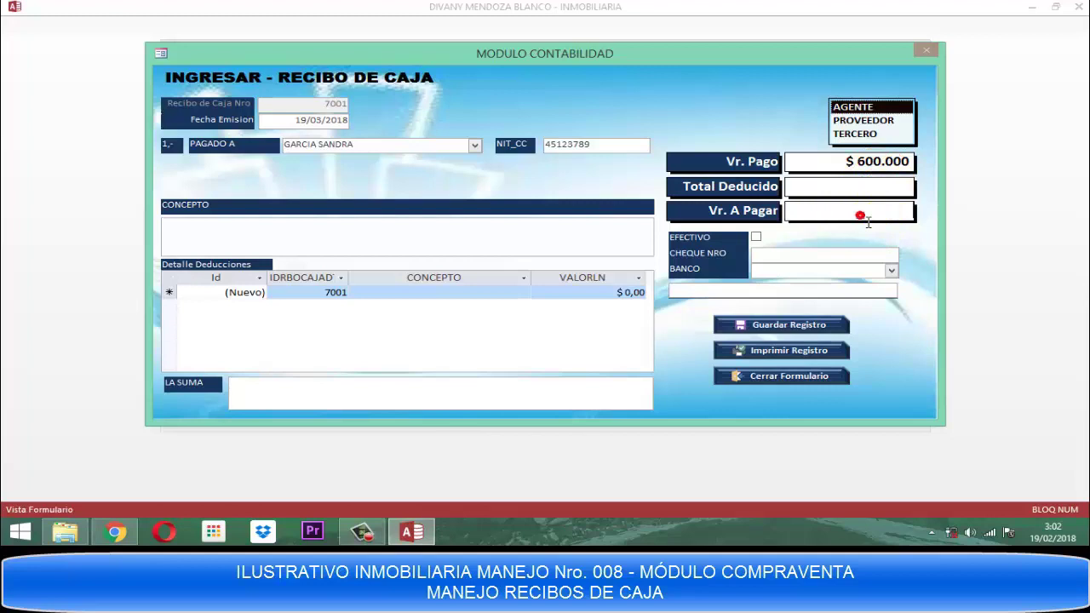
pyautogui.write('600.')
pyautogui.write('00000')
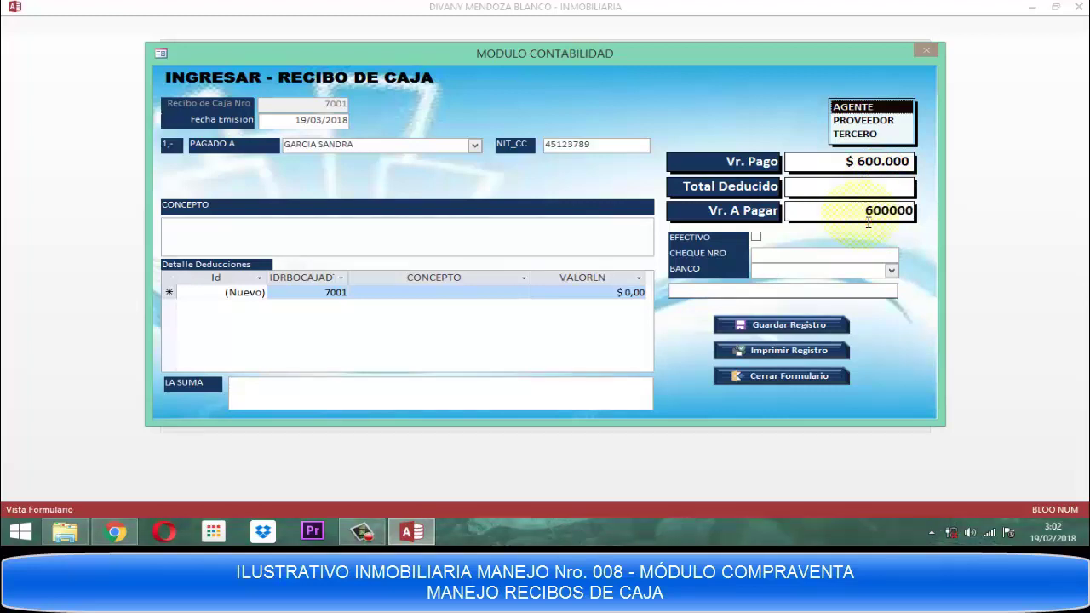
pyautogui.click(545, 235)
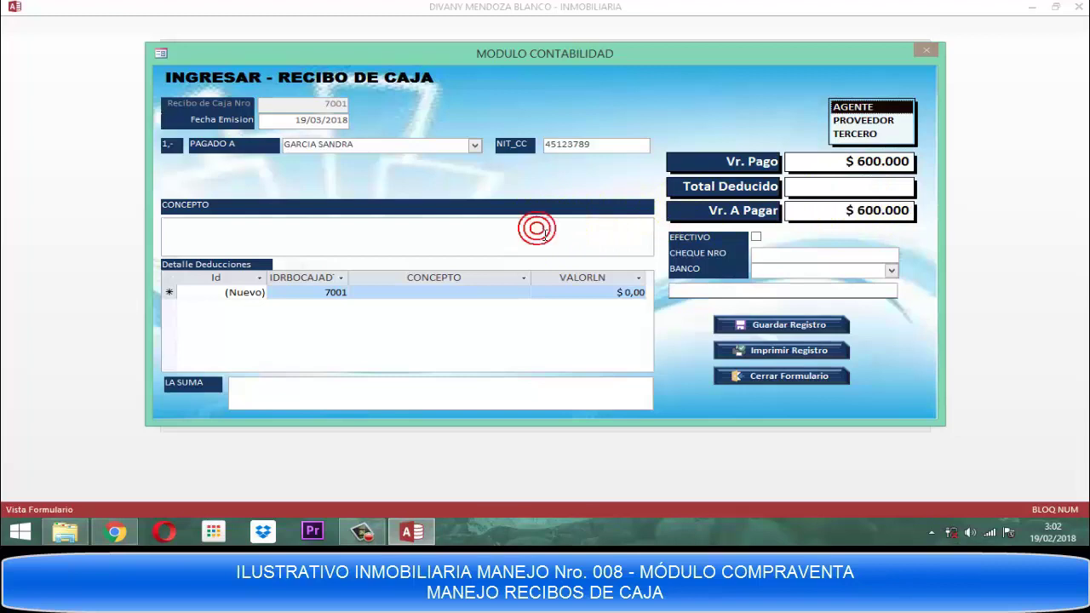
# Type PAGO GESTION COMISION POR ARRIENDO APTO 201 in capitals into the CONCEPTO box.
pyautogui.write('PAGO')
pyautogui.press('BackSpace')
pyautogui.press('BackSpace')
pyautogui.press('BackSpace')
pyautogui.press('BackSpace')
pyautogui.press('capslock')
pyautogui.write('PAGO G')
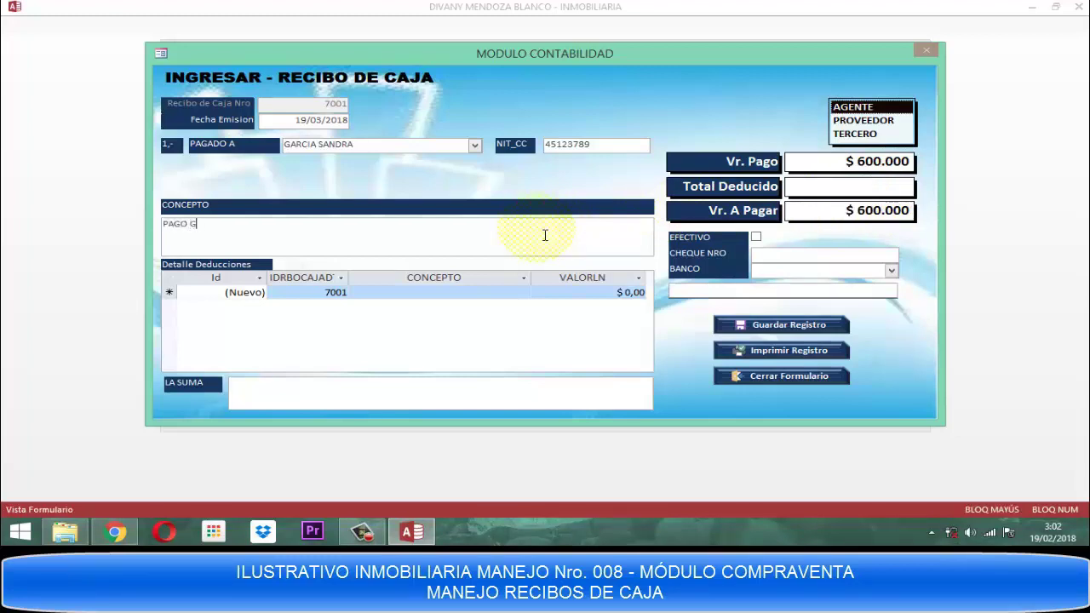
pyautogui.write('ESTION')
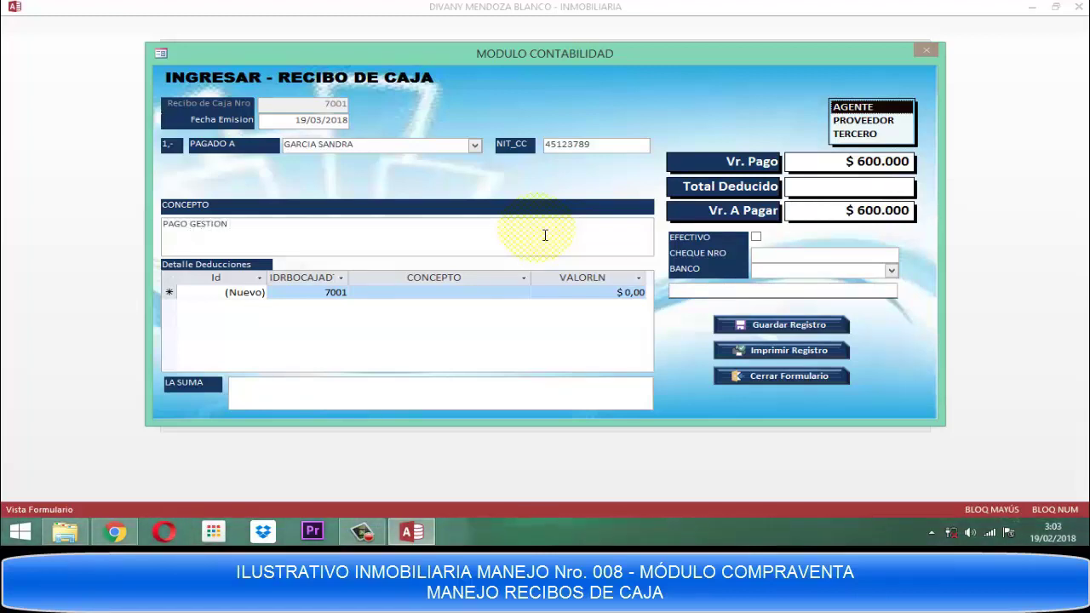
pyautogui.write(' COMISION POR ARRIENDO')
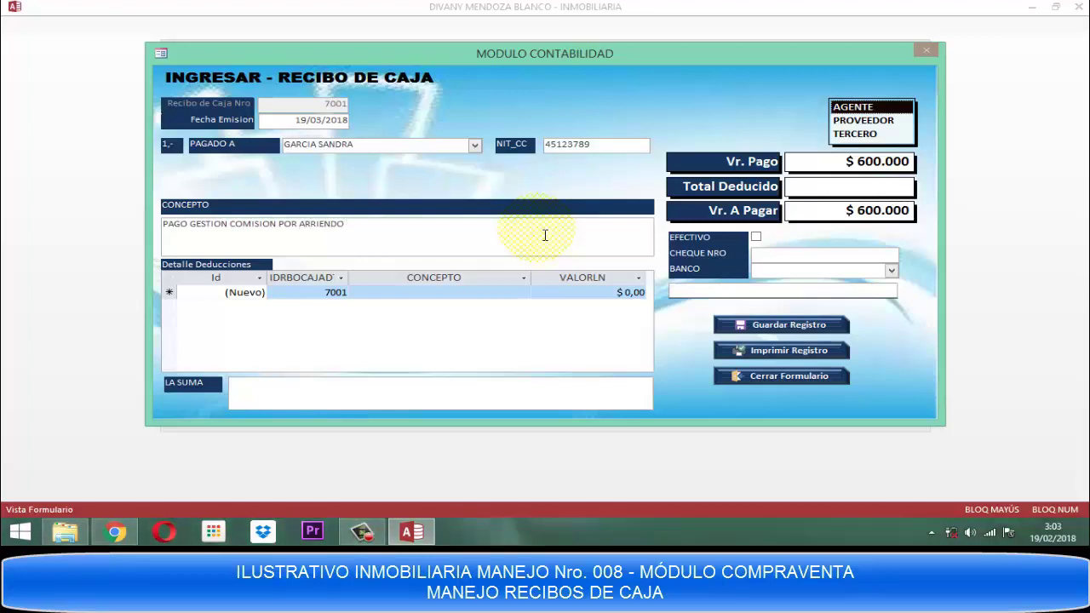
pyautogui.write(' APTO 201')
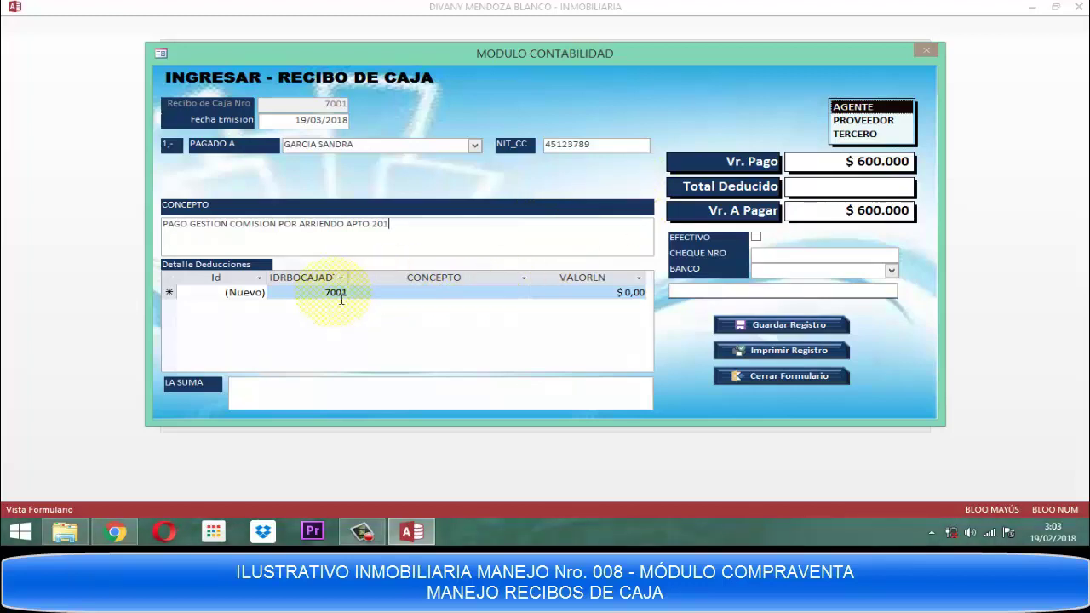
pyautogui.press('Tab')
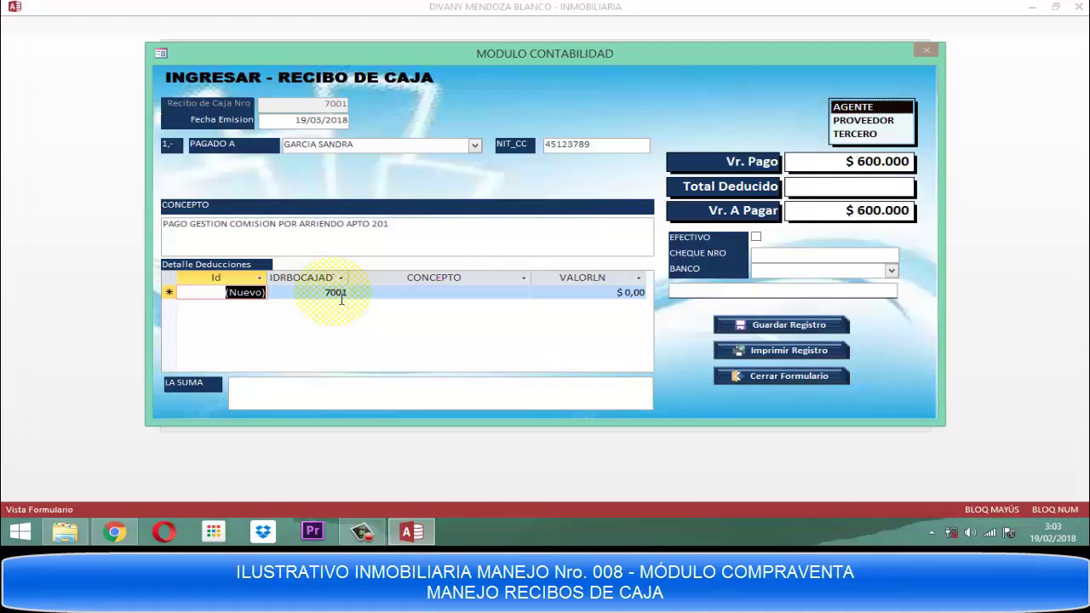
# Add an RTE. FTE. deduction of 18000 and refresh Vr. A Pagar to $ 582.000.
pyautogui.press('Tab')
pyautogui.press('Tab')
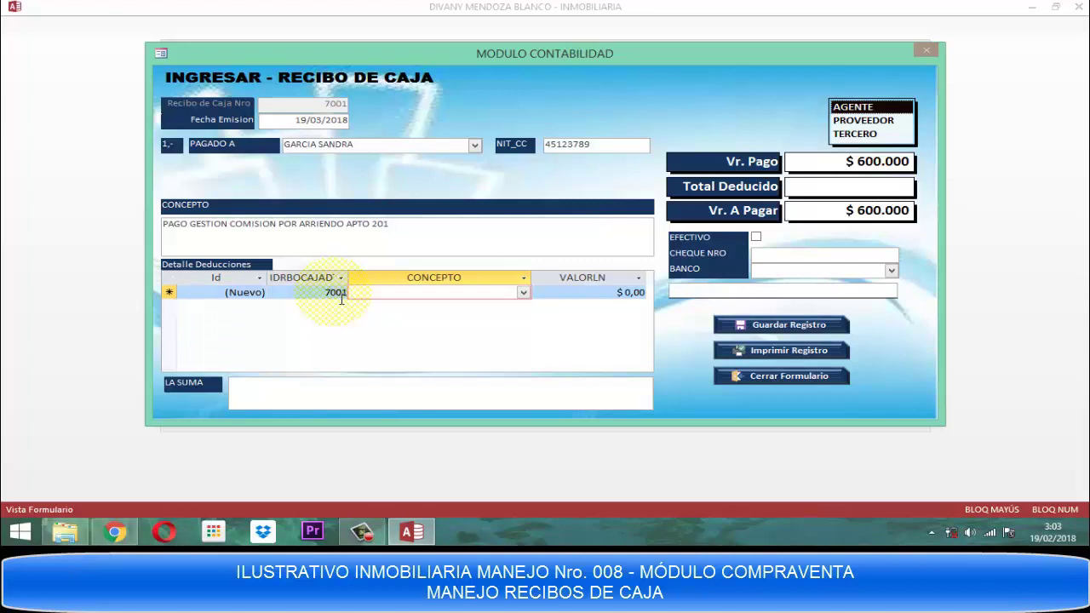
pyautogui.hotkey('alt', 'Down')
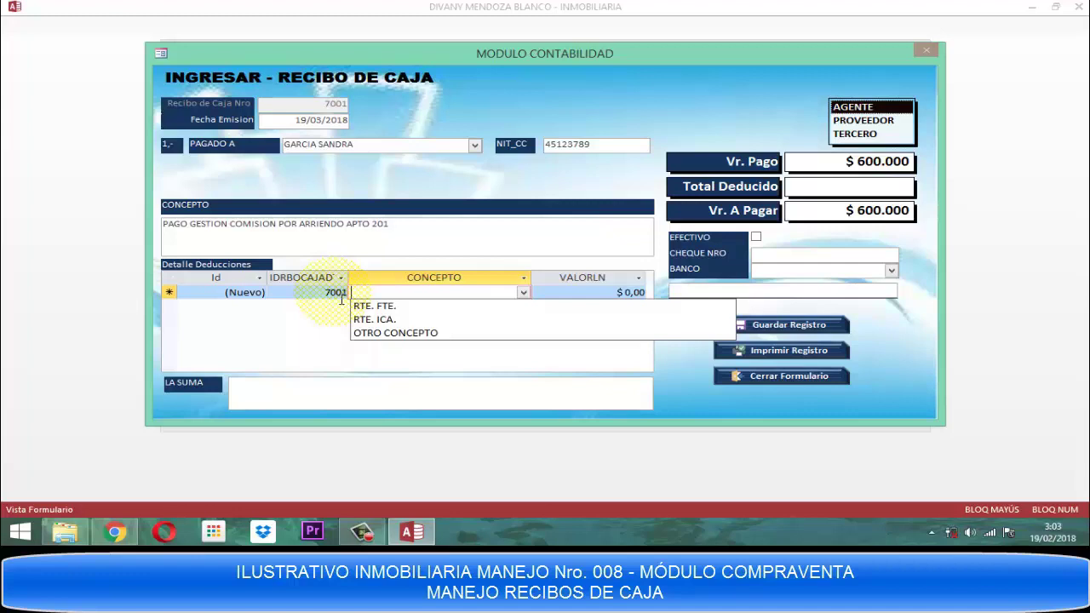
pyautogui.press('Down')
pyautogui.press('Tab')
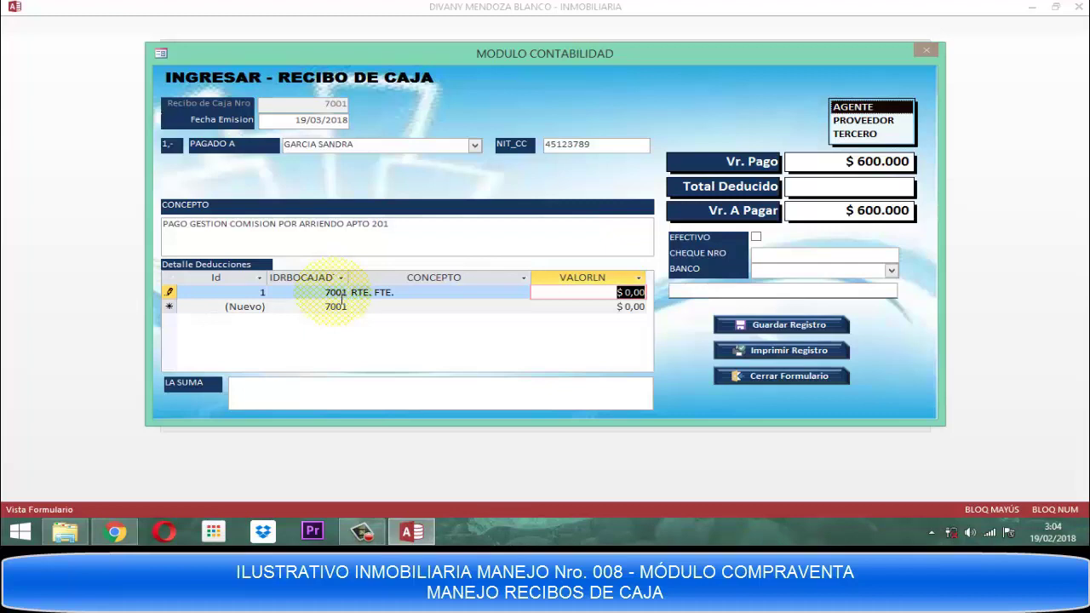
pyautogui.write('18000')
pyautogui.press('Return')
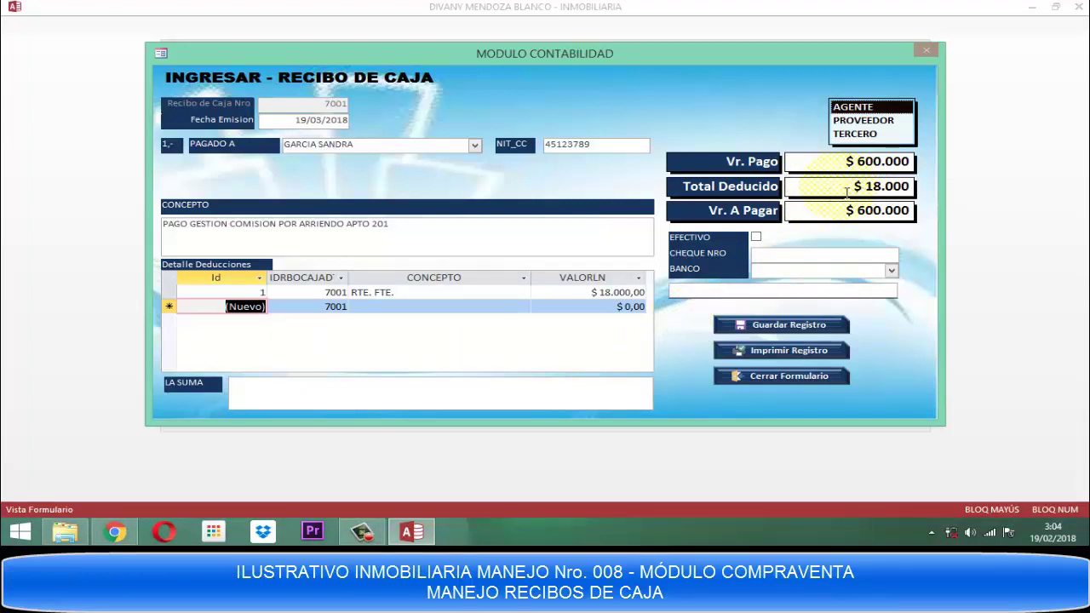
pyautogui.hotkey('ctrl', 'Tab')
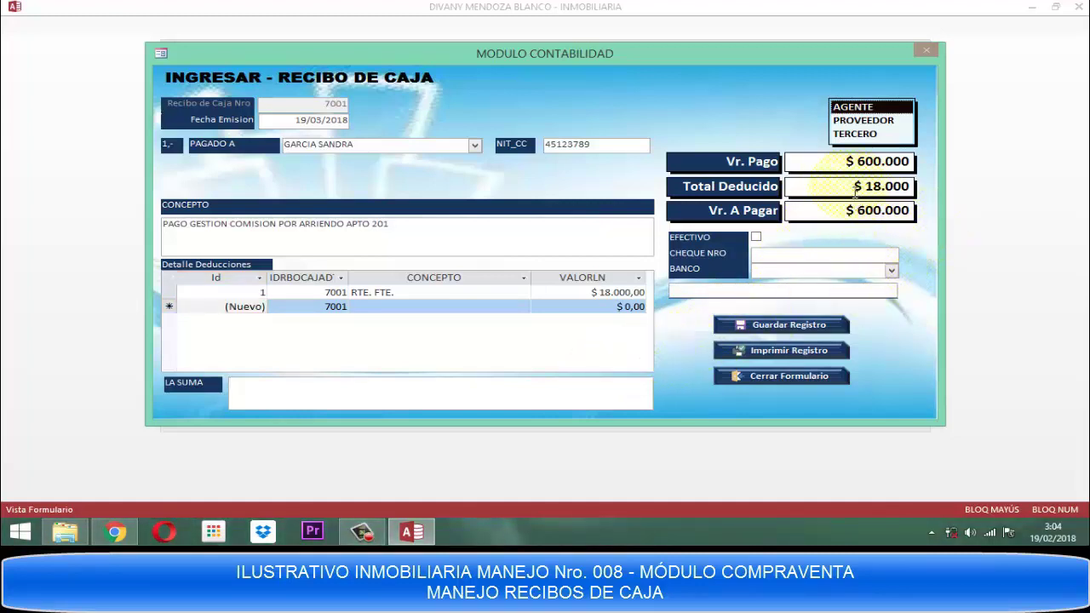
pyautogui.click(839, 212)
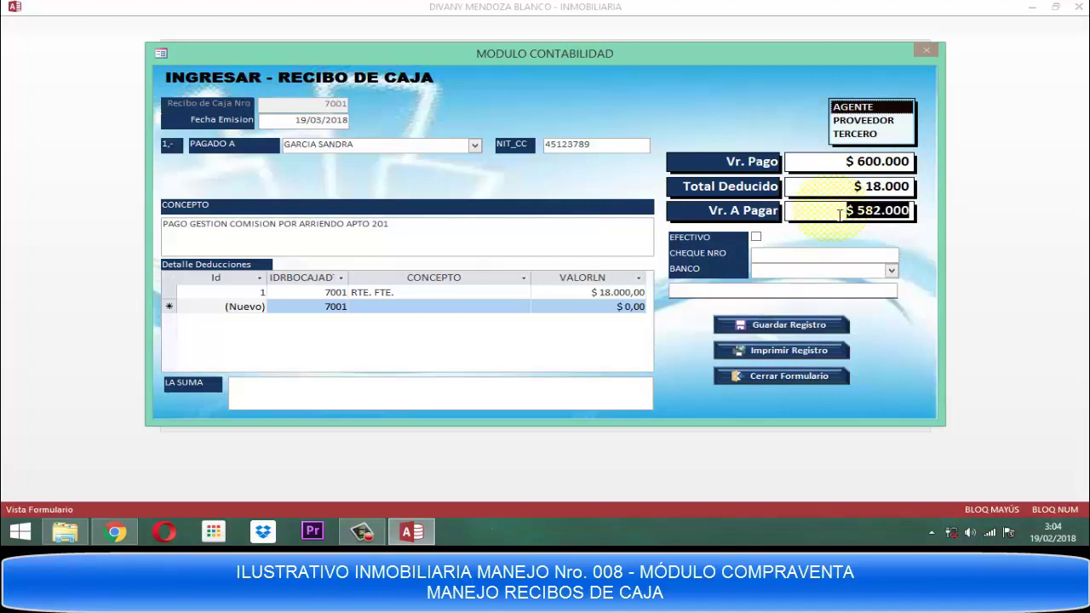
# Enter 'QUINIENTOS OCHENTA Y DOS MIL PESOS MCTE.' in LA SUMA and check EFECTIVO as the payment type.
pyautogui.click(347, 392)
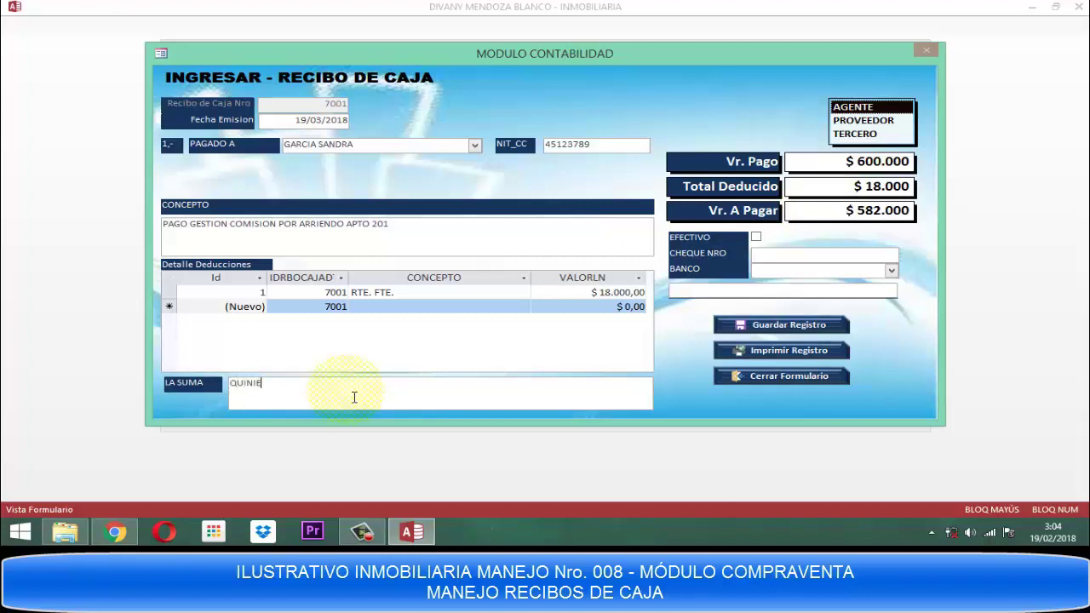
pyautogui.write('QUINIENTOS OCHENTA Y DOS MIL PESOS M')
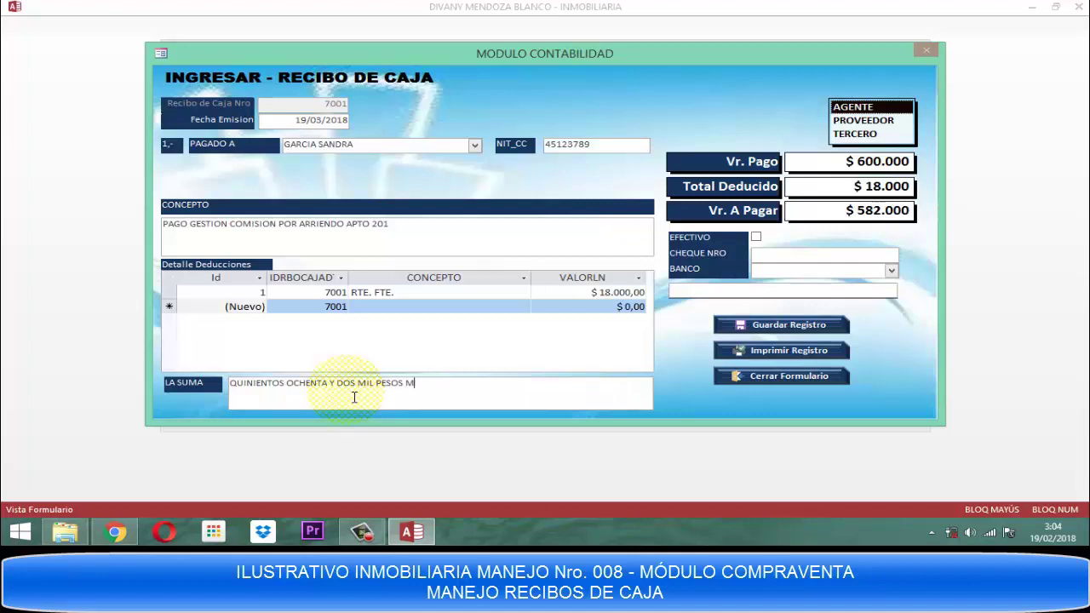
pyautogui.write('TE.')
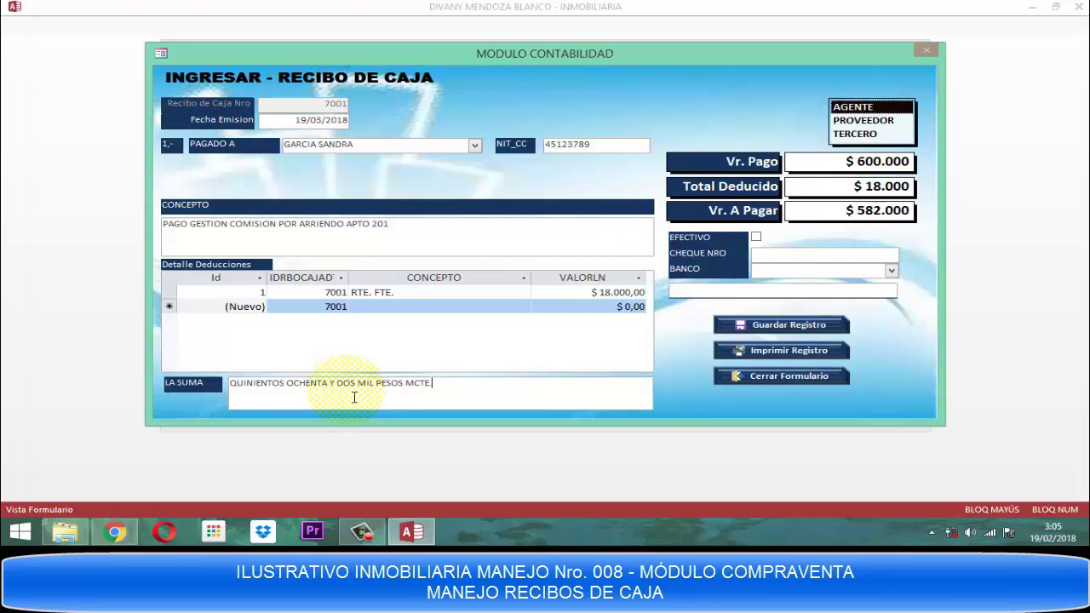
pyautogui.press('Tab')
pyautogui.press('space')
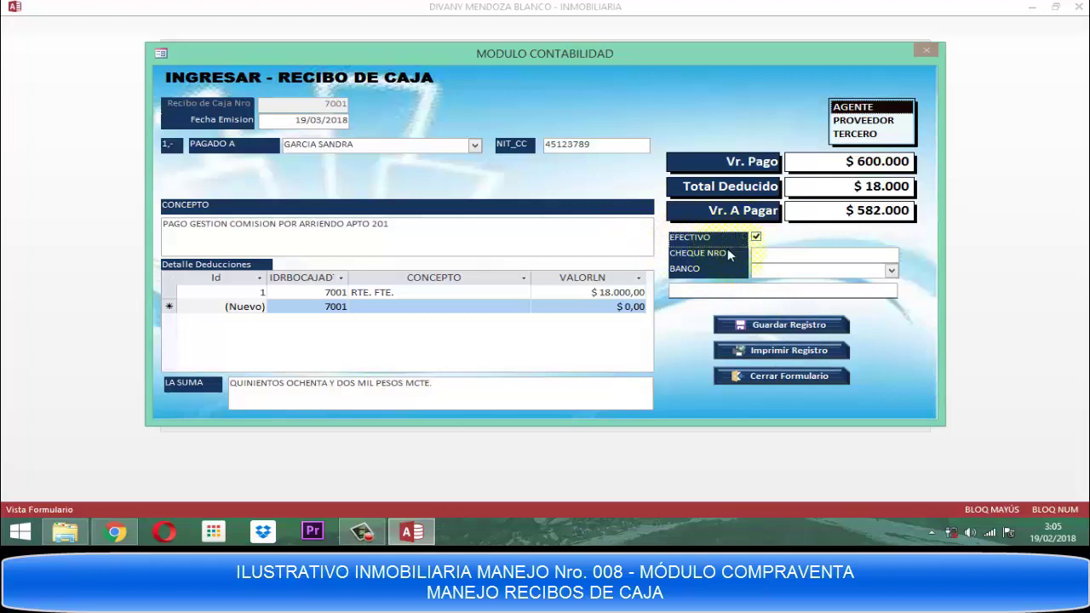
# Re-set the EFECTIVO checkbox so the receipt is marked as a cash payment.
pyautogui.click(756, 236)
pyautogui.click(756, 237)
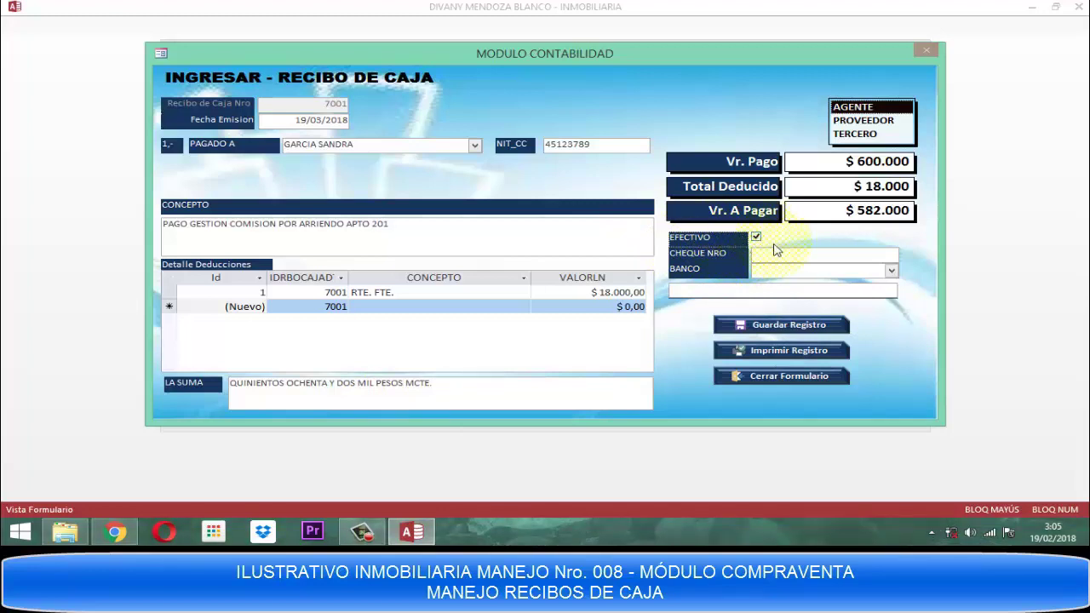
pyautogui.press('space')
pyautogui.click(775, 250)
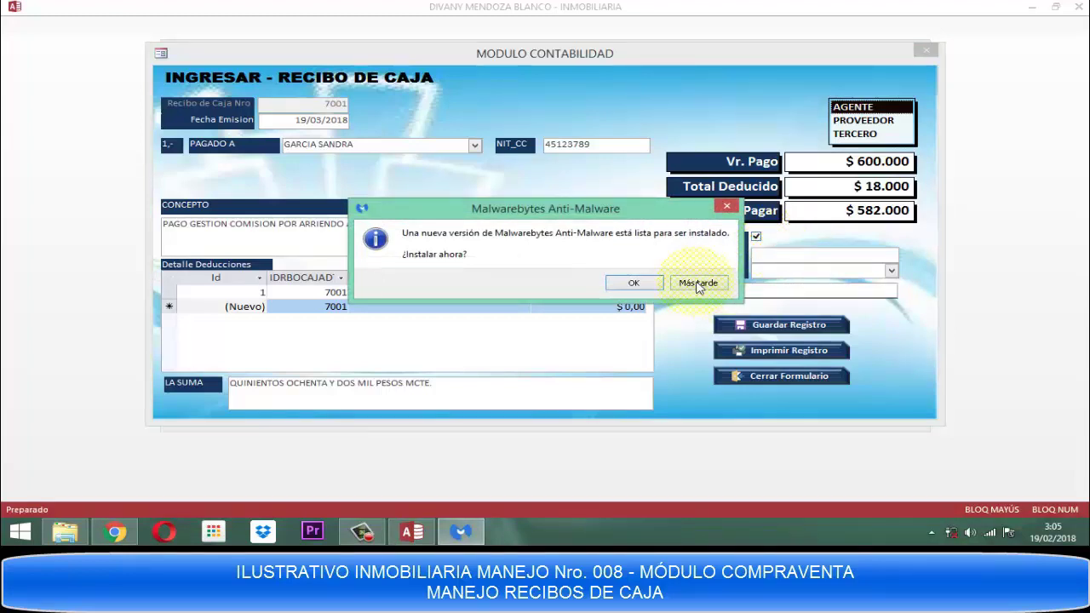
# Postpone the Malwarebytes update popup, save receipt 7001, and accept the confirmation.
pyautogui.click(698, 284)
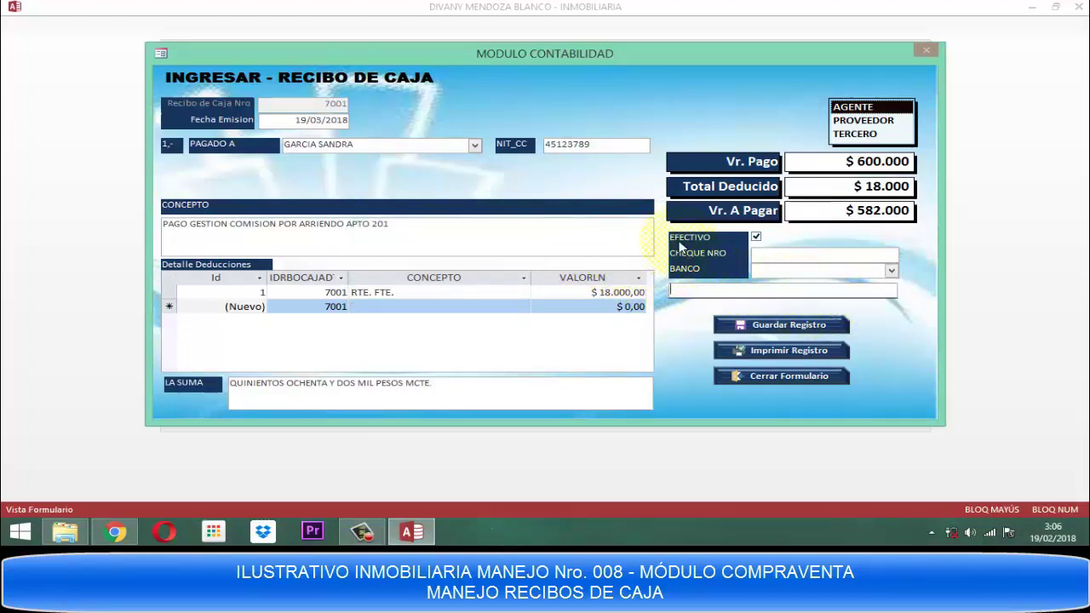
pyautogui.click(795, 329)
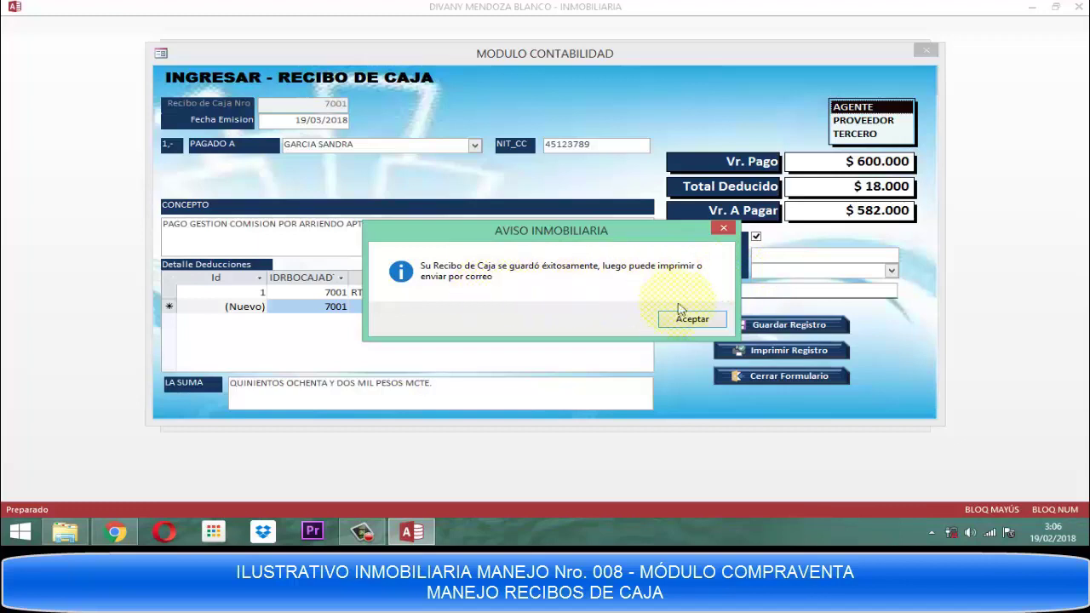
pyautogui.click(691, 321)
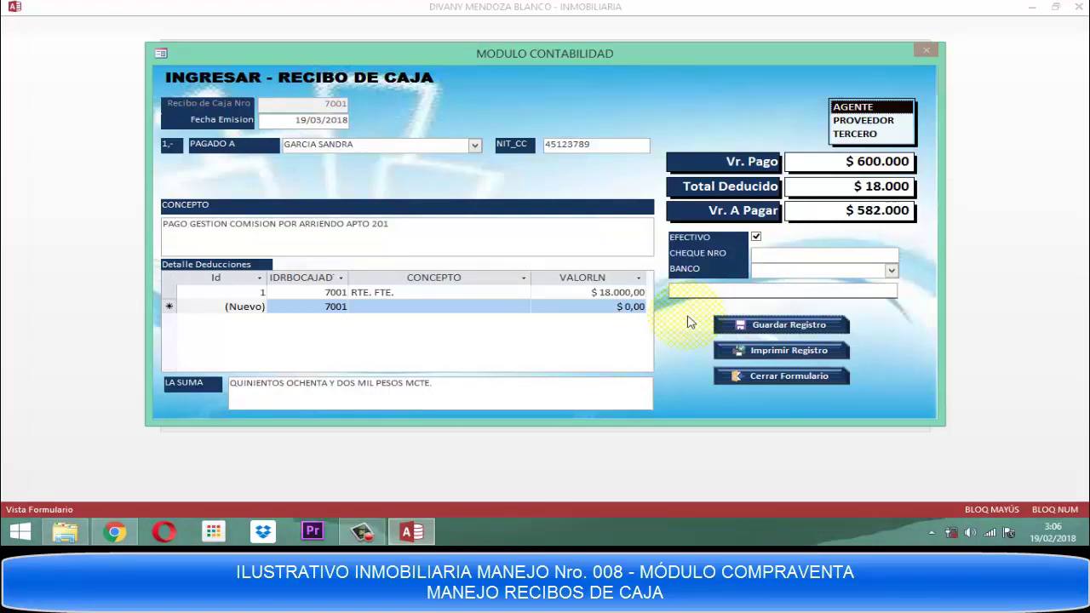
# Preview printable receipt 7001 at full size, then close the preview via right-click Cerrar.
pyautogui.click(809, 352)
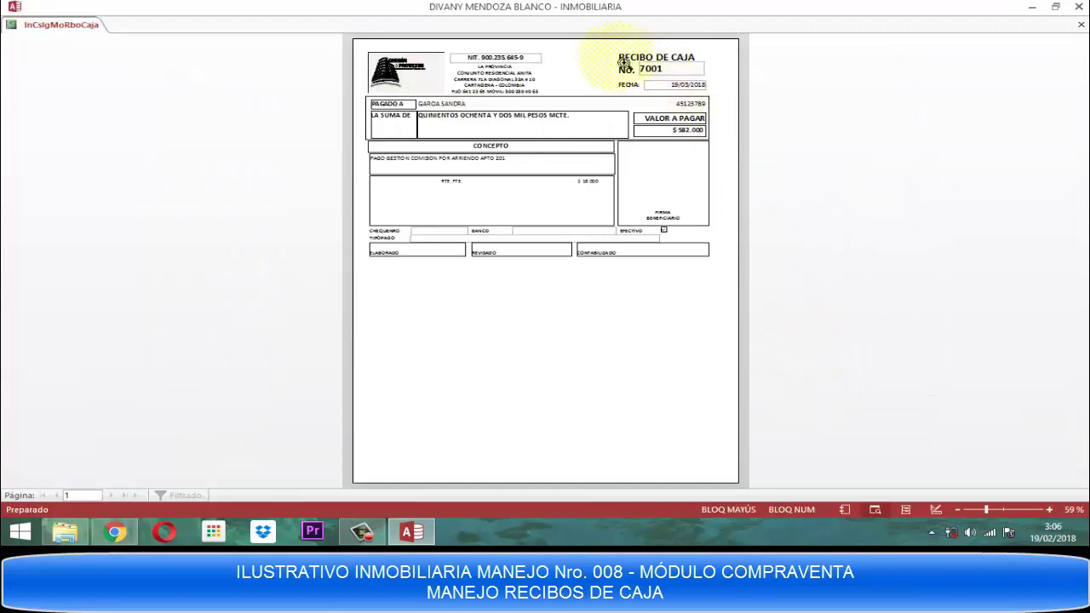
pyautogui.click(613, 57)
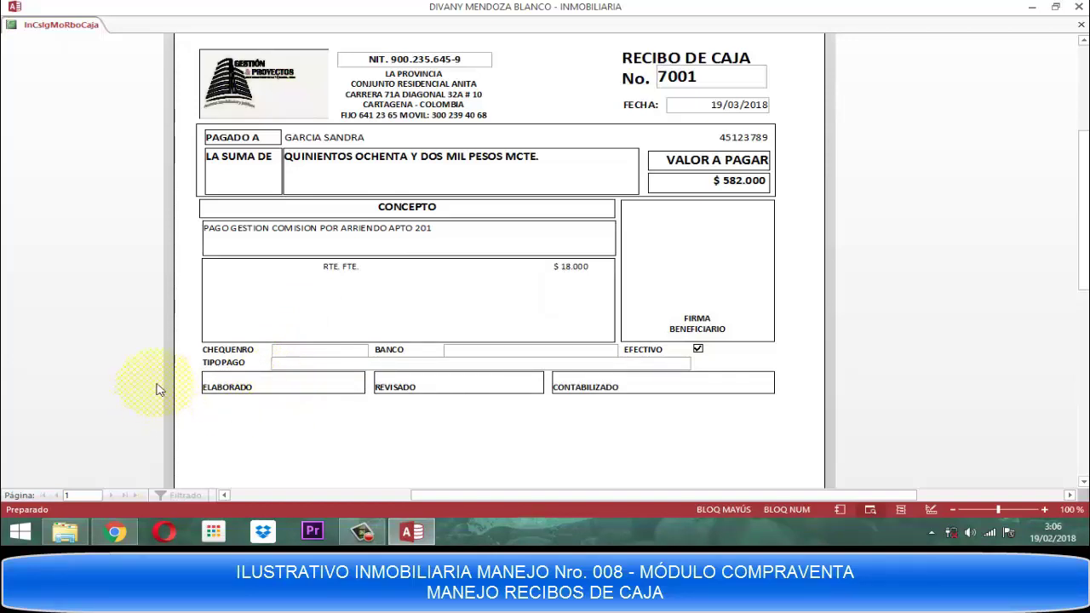
pyautogui.rightClick(660, 244)
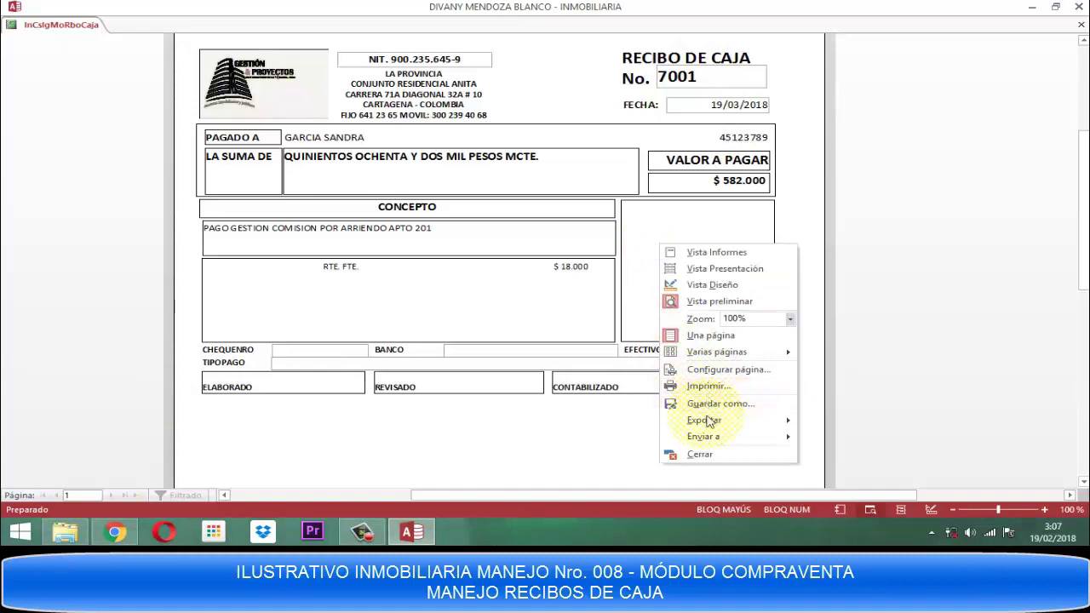
pyautogui.moveTo(721, 437)
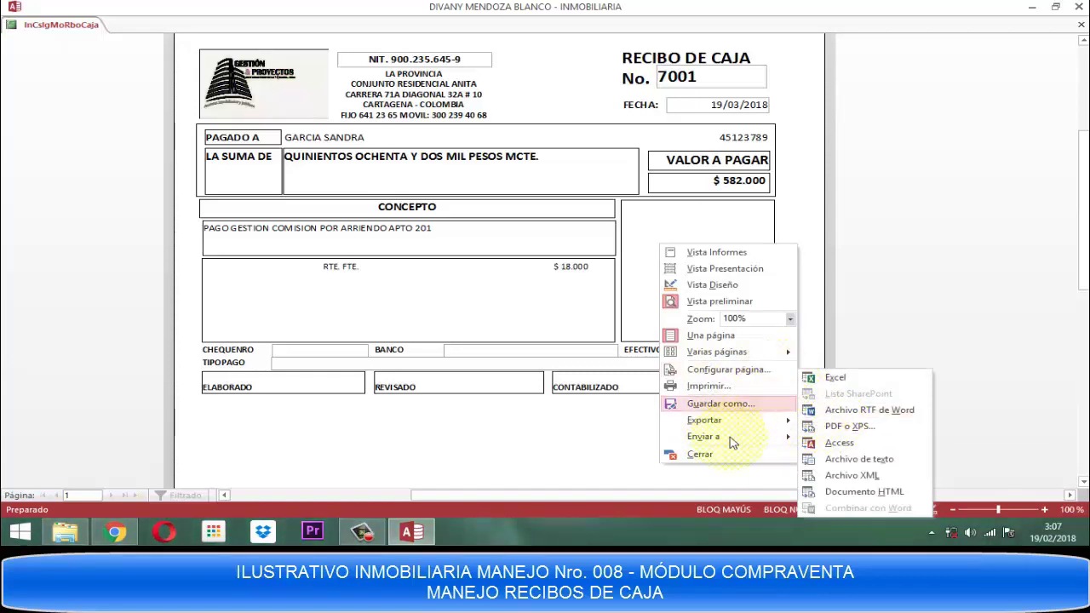
pyautogui.click(722, 461)
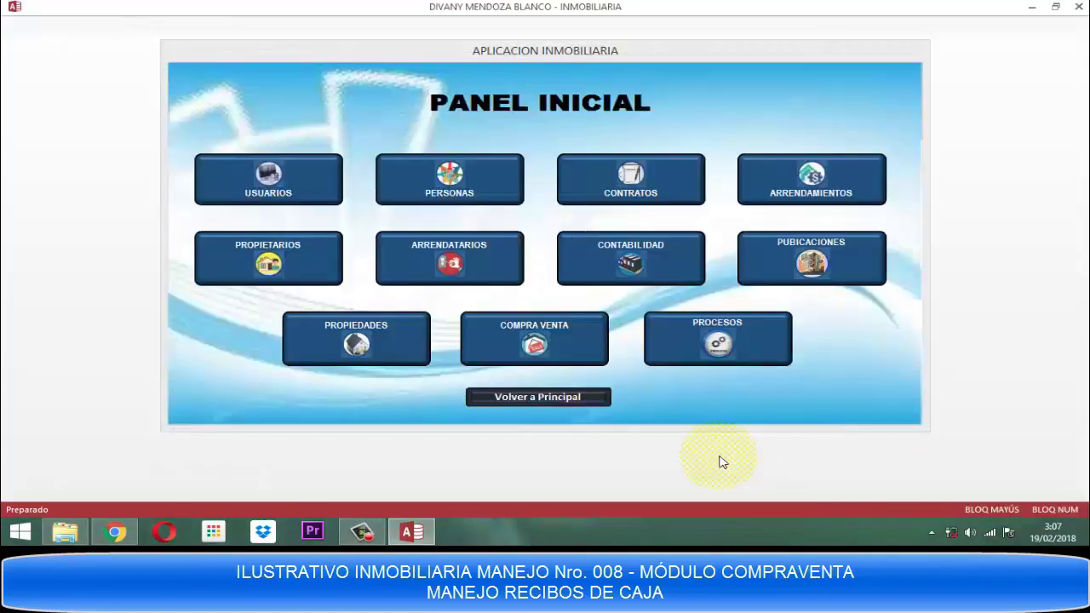
# Look up receipt 7001 in CONTABILIDAD > CONSULTAS > Recibo de Caja, then close the form.
pyautogui.click(600, 266)
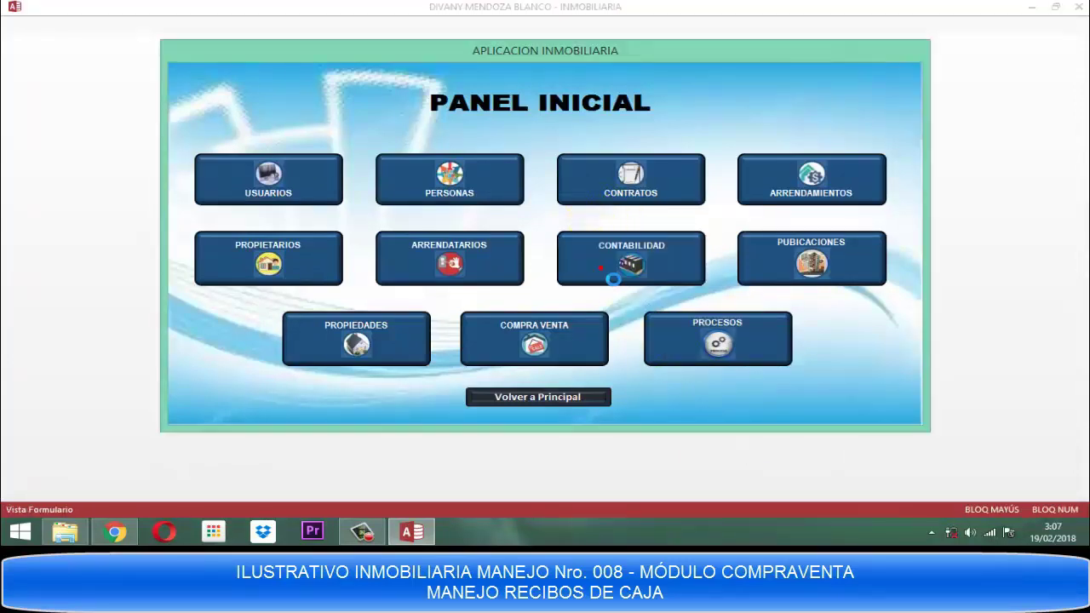
pyautogui.click(451, 183)
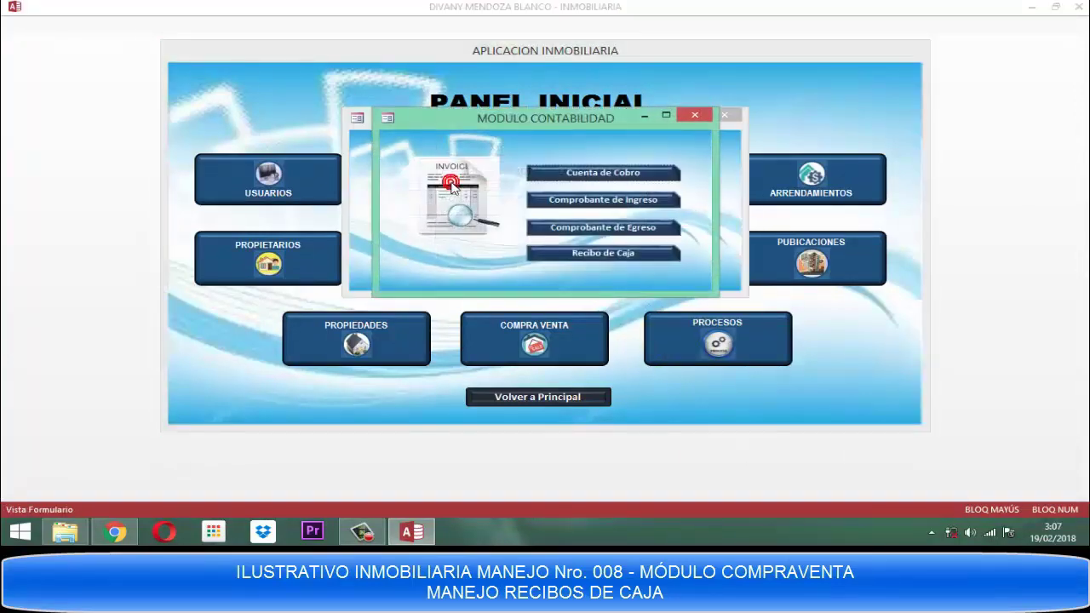
pyautogui.click(634, 256)
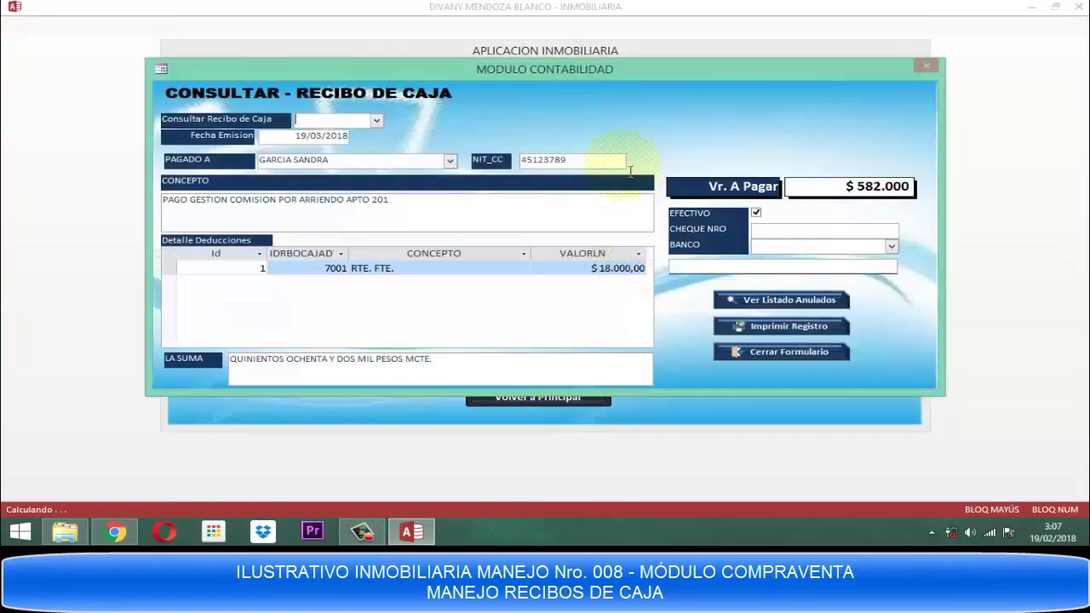
pyautogui.click(375, 120)
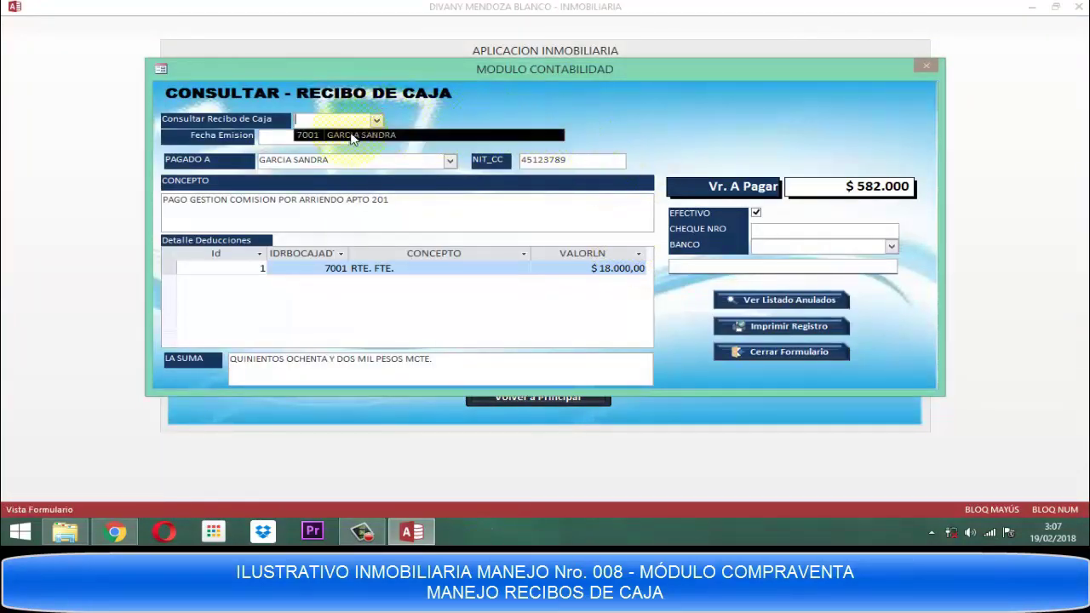
pyautogui.click(362, 134)
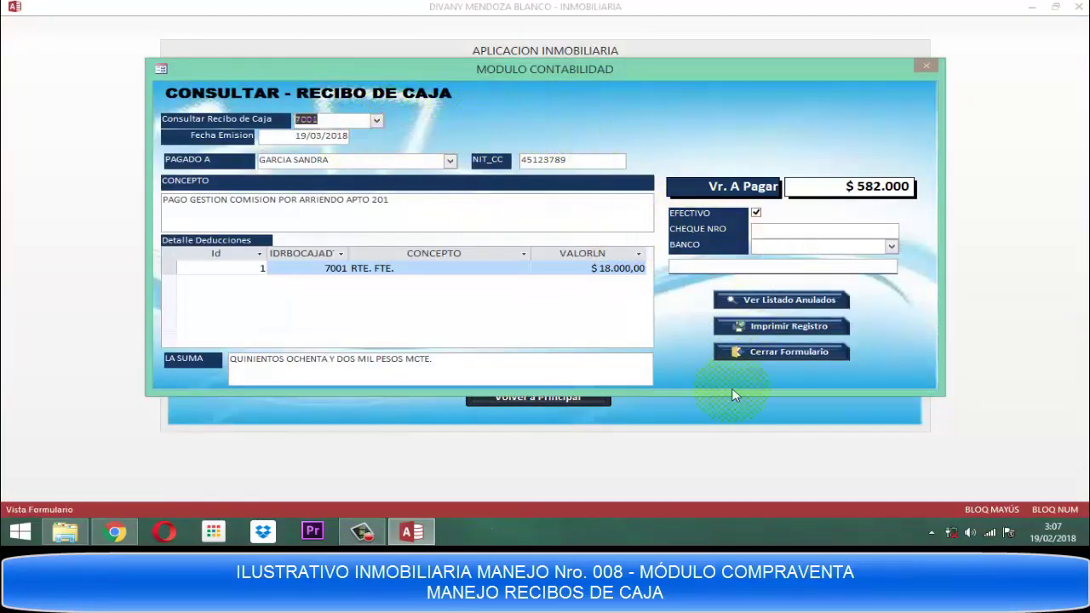
pyautogui.click(766, 353)
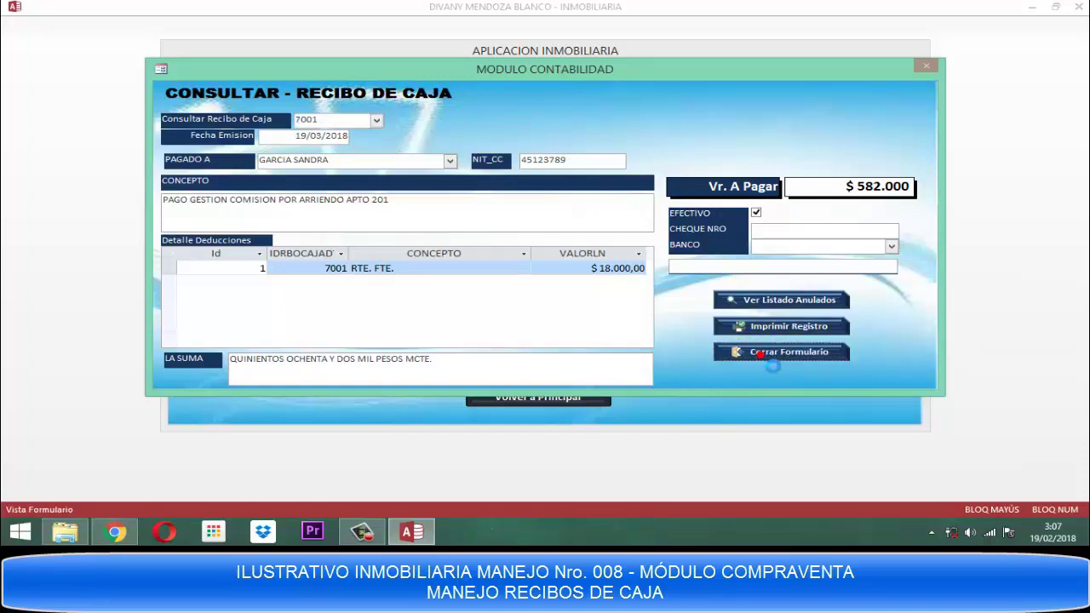
pyautogui.click(694, 115)
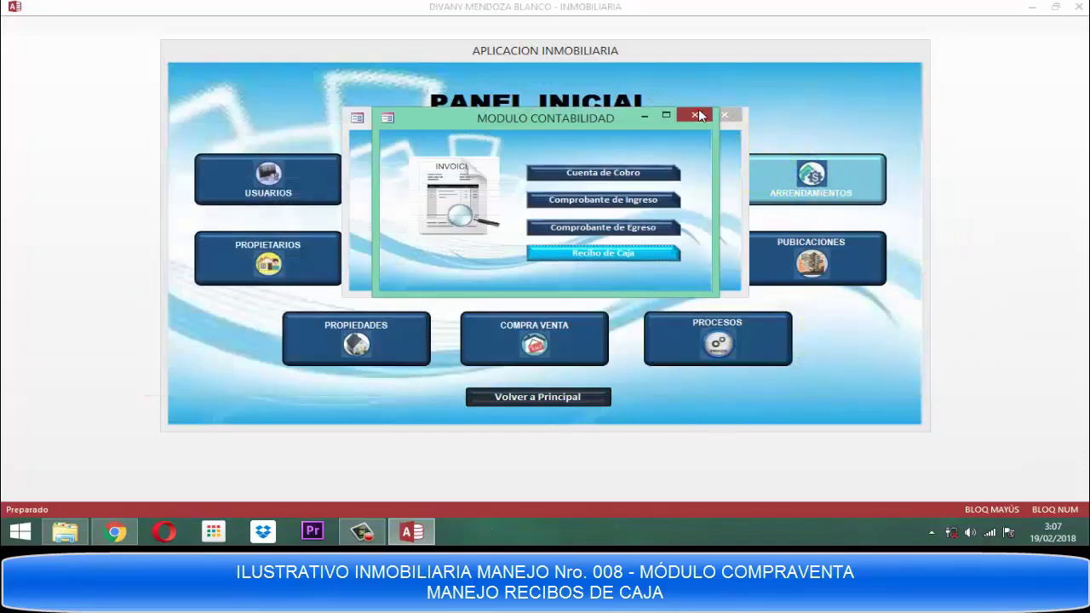
# Load receipt 7001 in ACTUALIZACION > Recibo de Caja, then close the form unchanged.
pyautogui.doubleClick(475, 198)
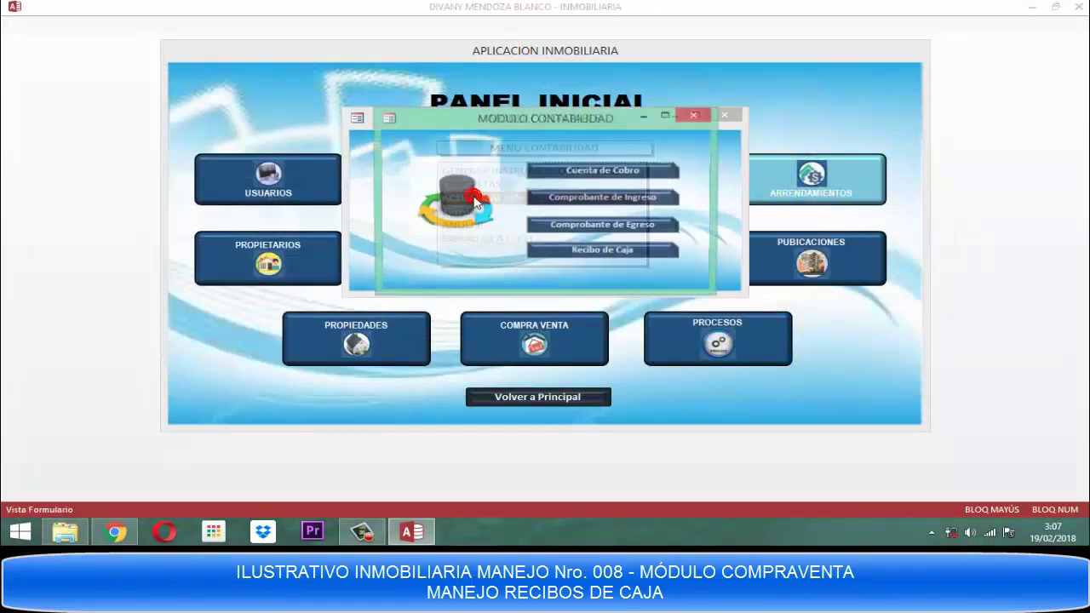
pyautogui.click(588, 252)
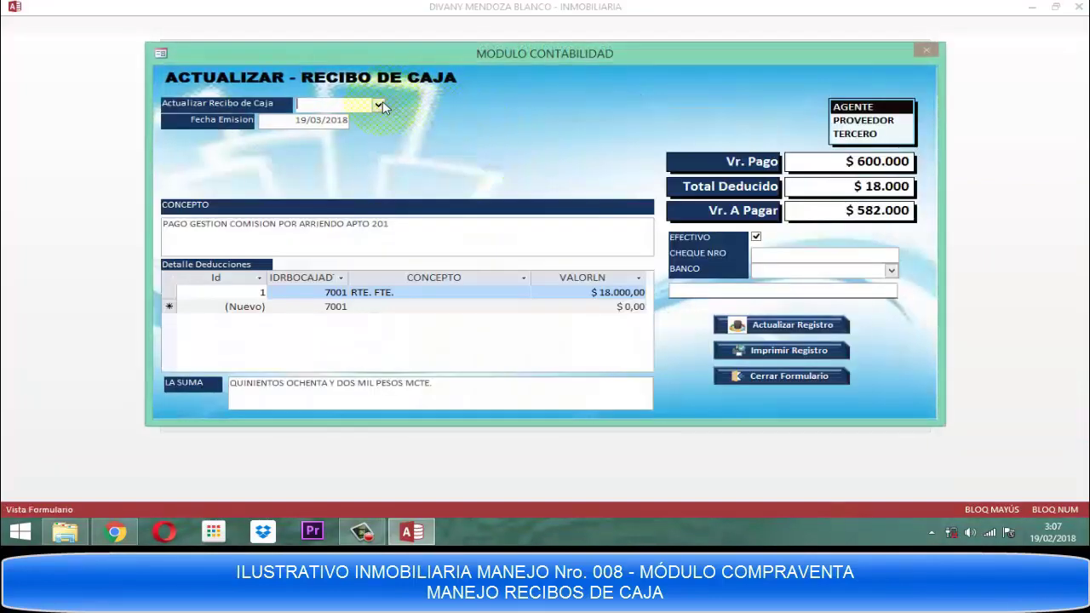
pyautogui.click(377, 105)
pyautogui.click(356, 123)
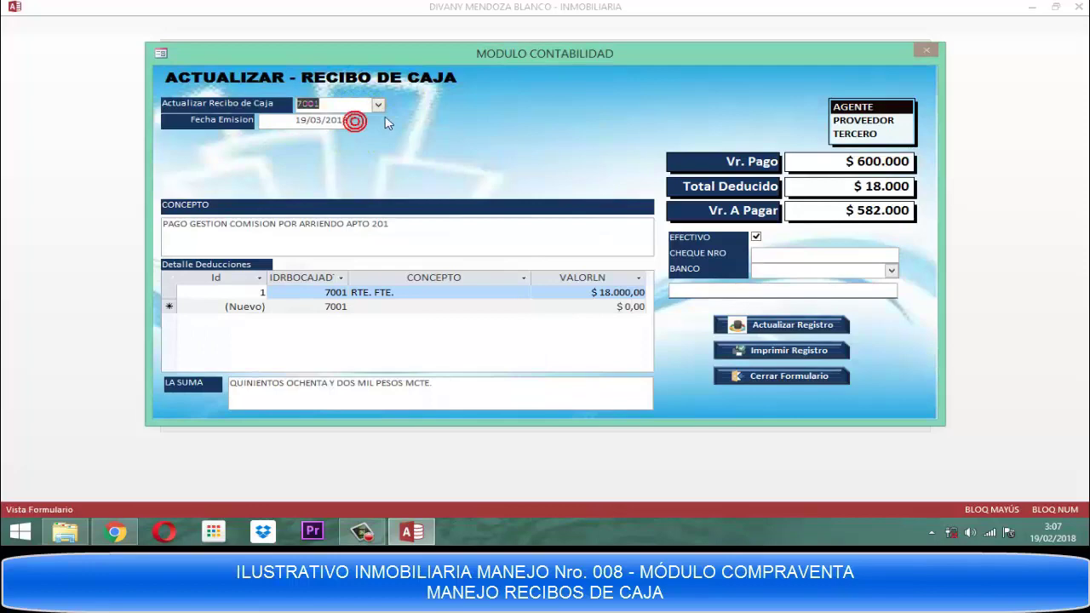
pyautogui.click(773, 377)
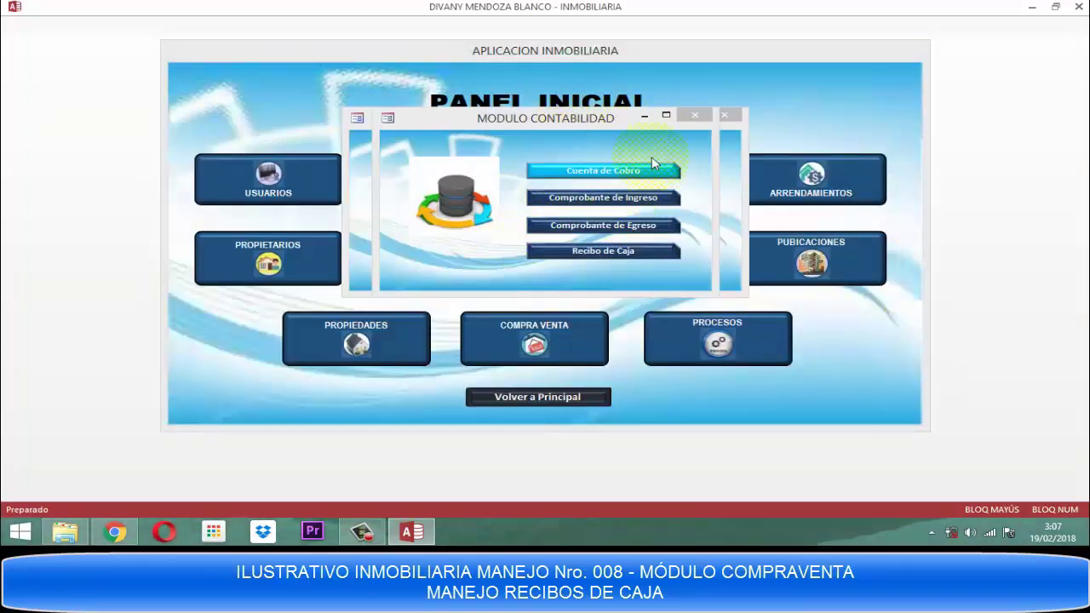
# Open ANULAR > Recibo de Caja, view the receipt list with 7001, and close without voiding.
pyautogui.click(695, 114)
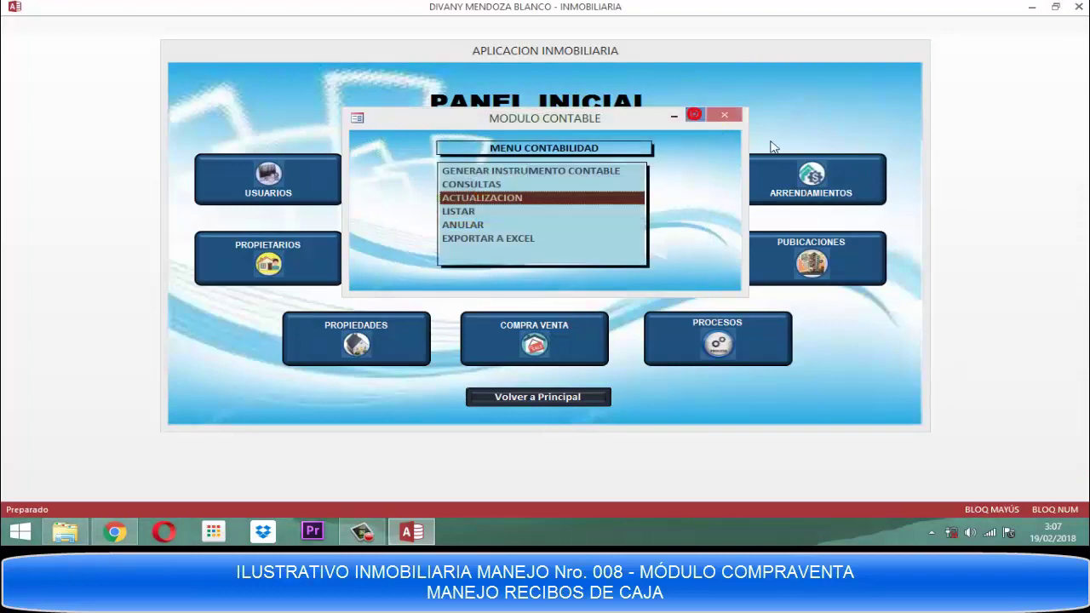
pyautogui.click(460, 225)
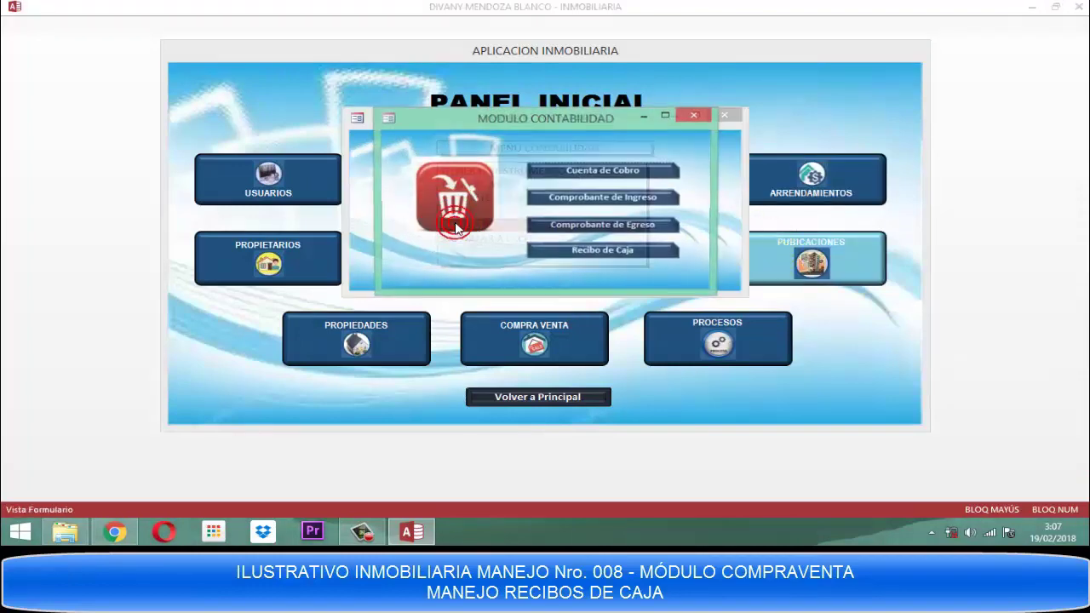
pyautogui.click(599, 252)
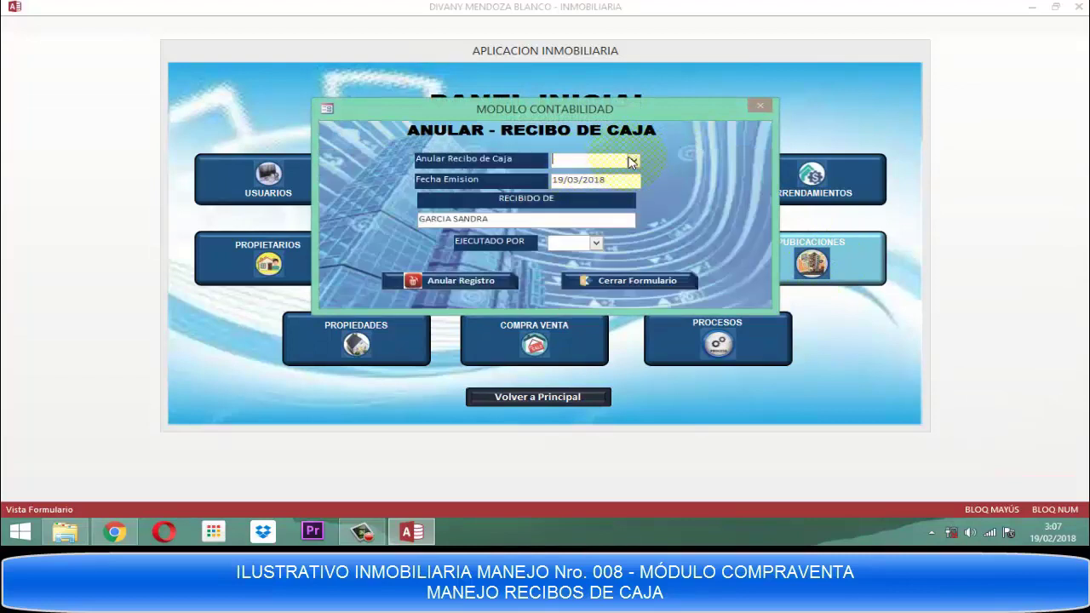
pyautogui.click(634, 160)
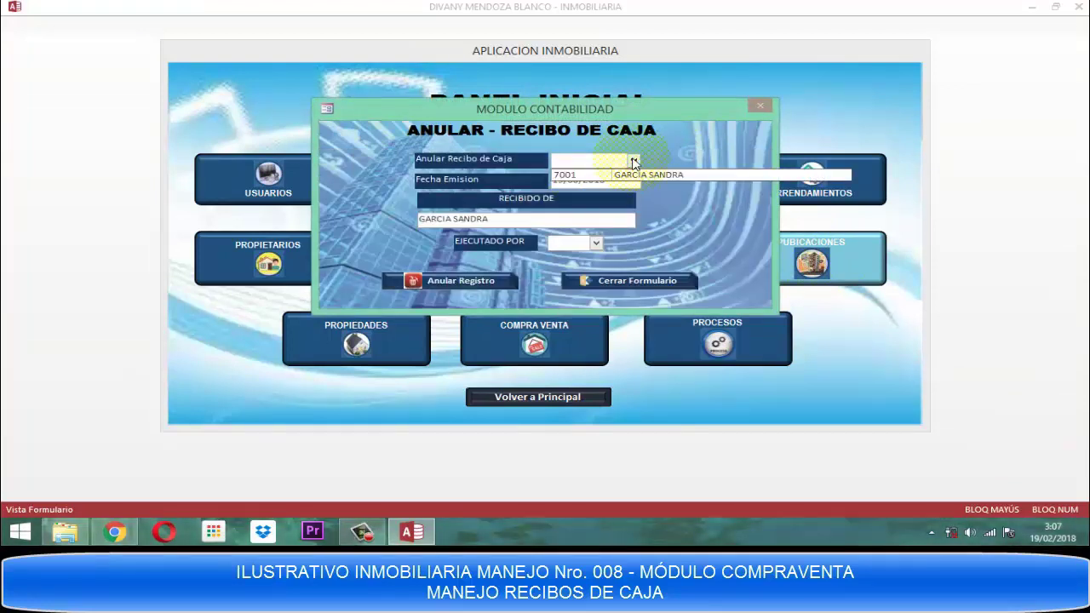
pyautogui.click(634, 160)
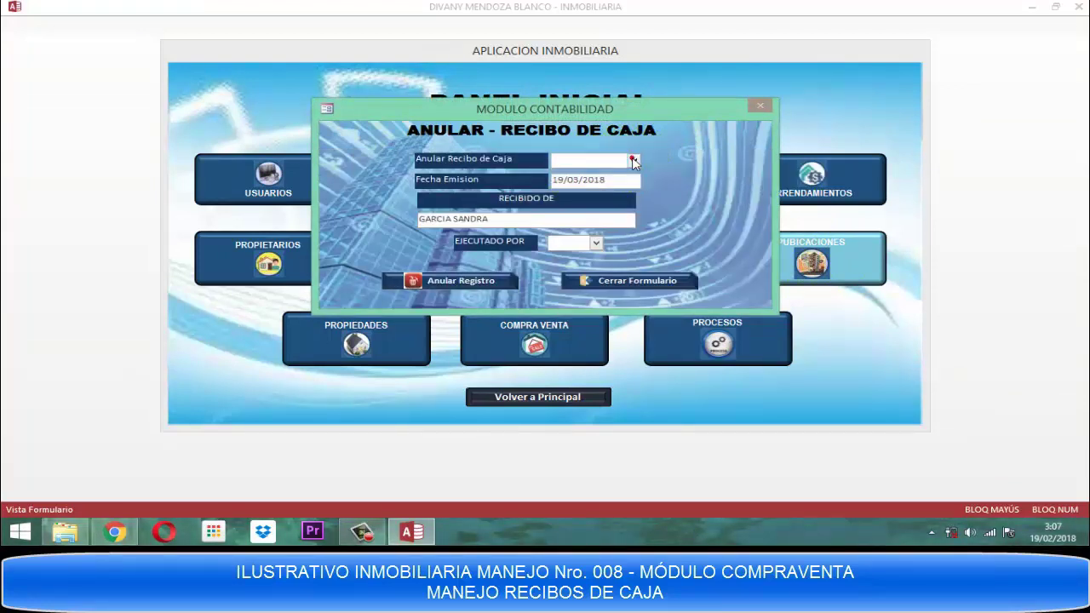
pyautogui.click(631, 286)
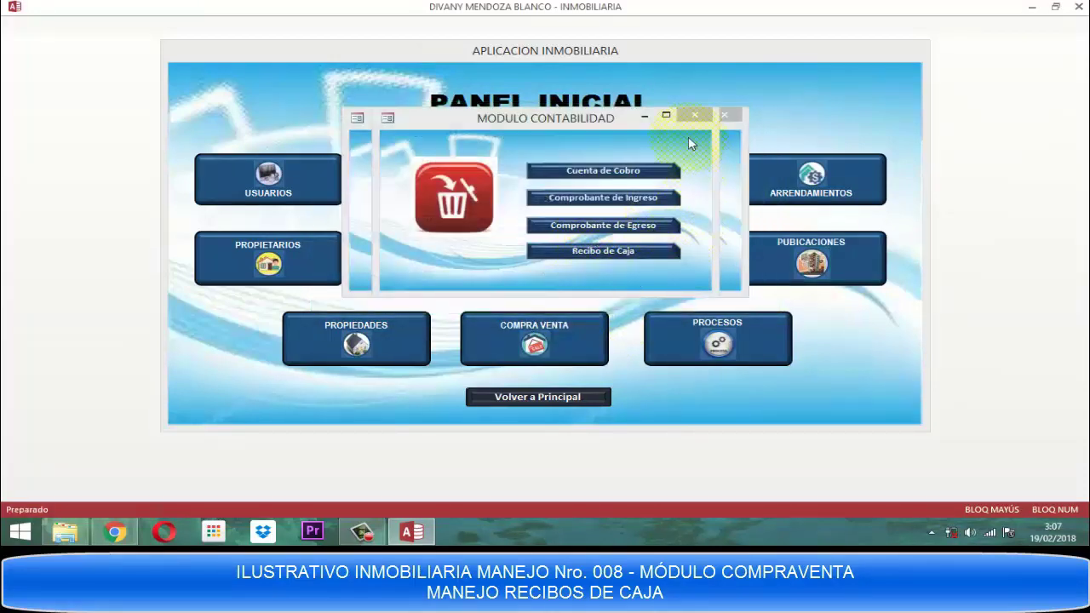
# Preview the LISTAR Listado General receipts report showing 7001 totalling $ 582.000, then close it.
pyautogui.click(695, 115)
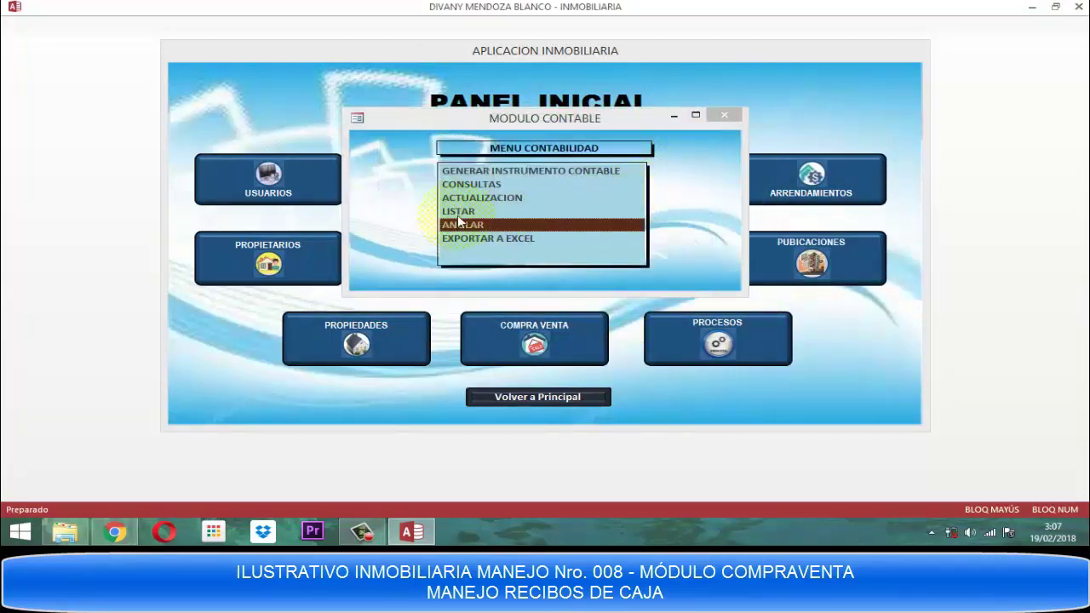
pyautogui.click(460, 213)
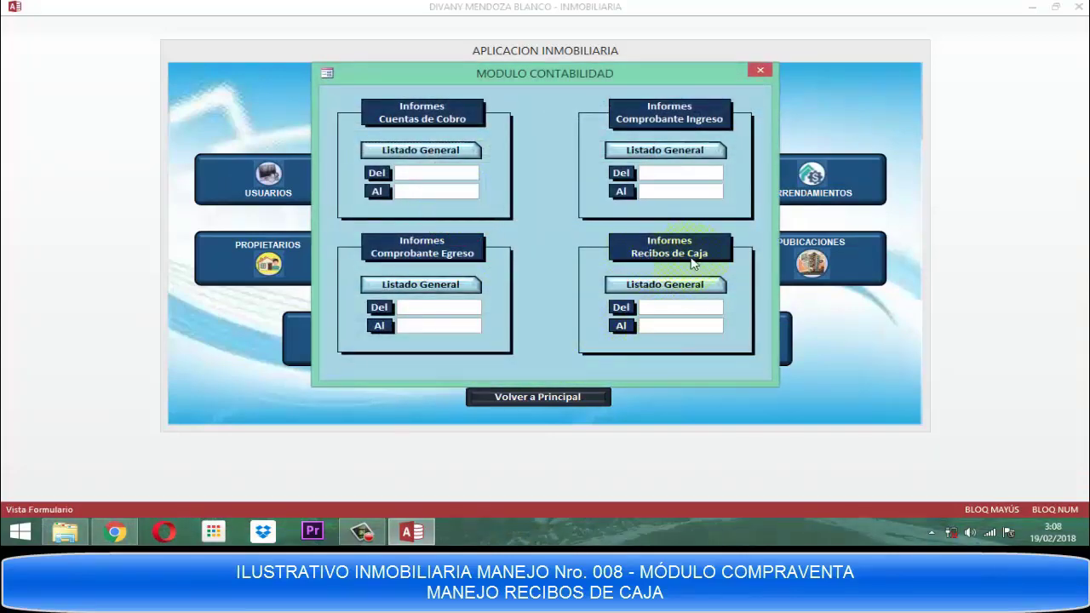
pyautogui.click(672, 290)
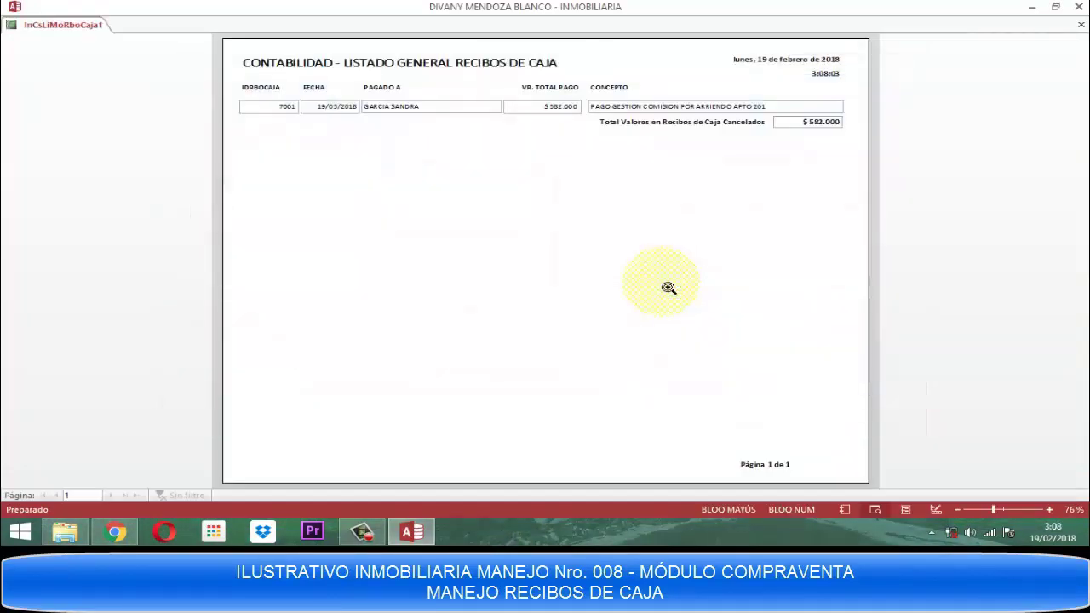
pyautogui.click(647, 108)
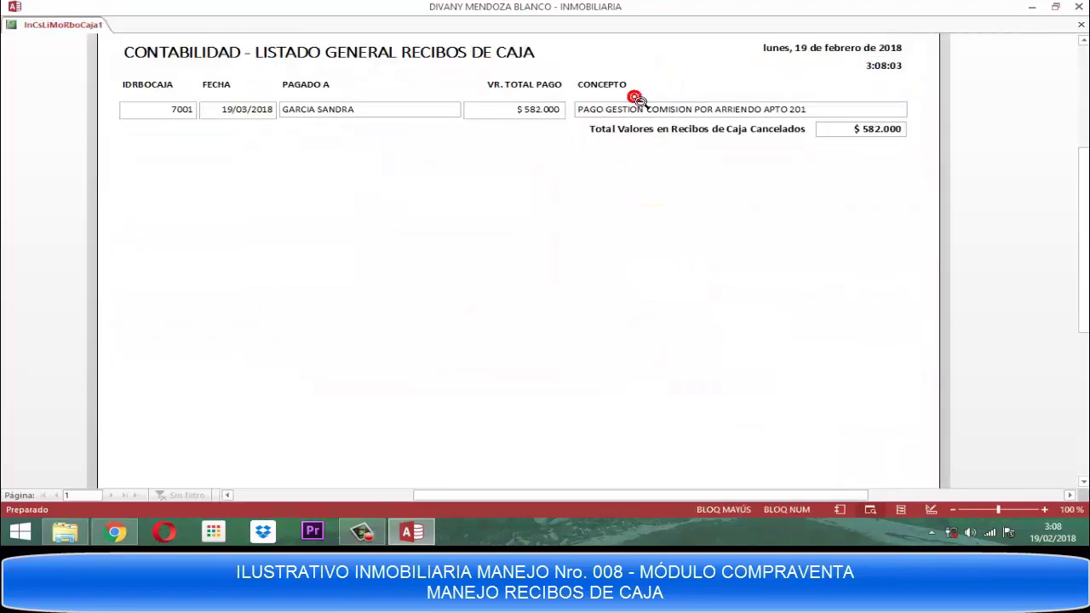
pyautogui.rightClick(640, 103)
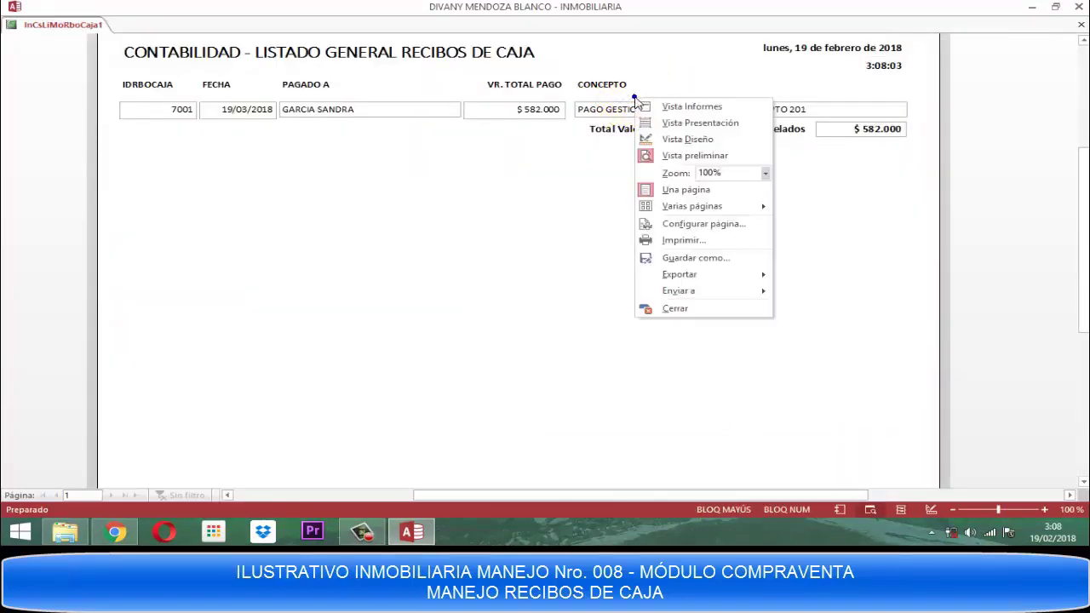
pyautogui.click(667, 312)
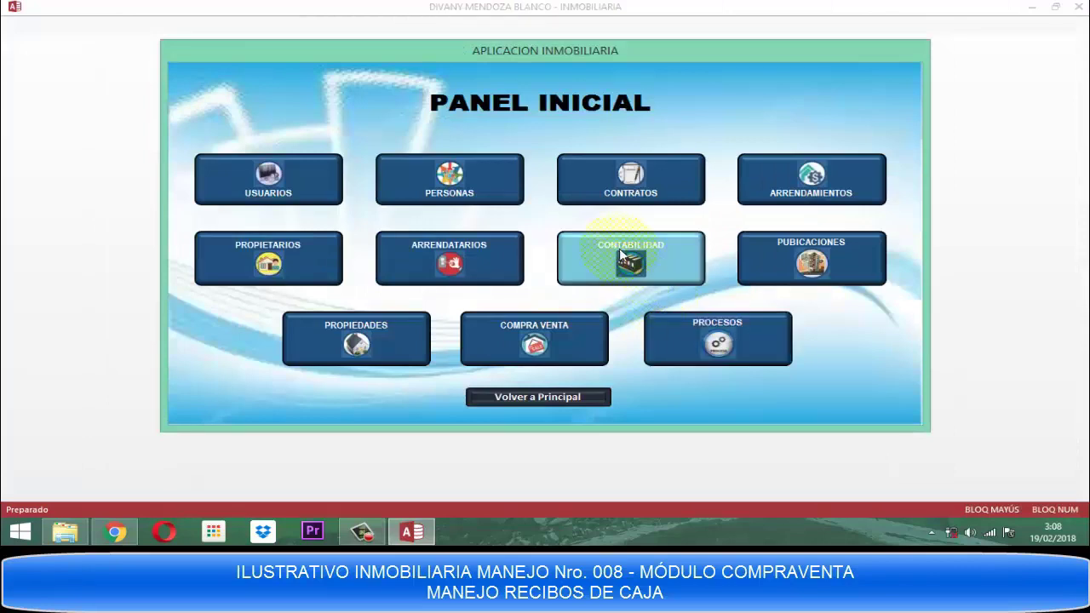
pyautogui.click(630, 258)
# Enter the Recibos de Caja listing date range 01/02/2018 to 19/02/2018.
pyautogui.click(465, 219)
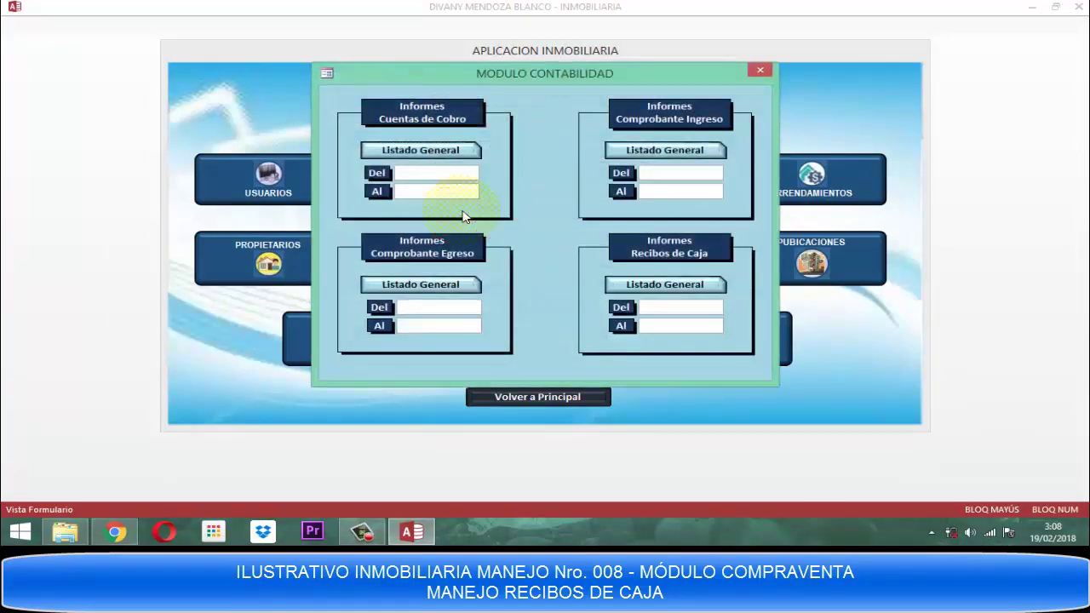
pyautogui.click(644, 307)
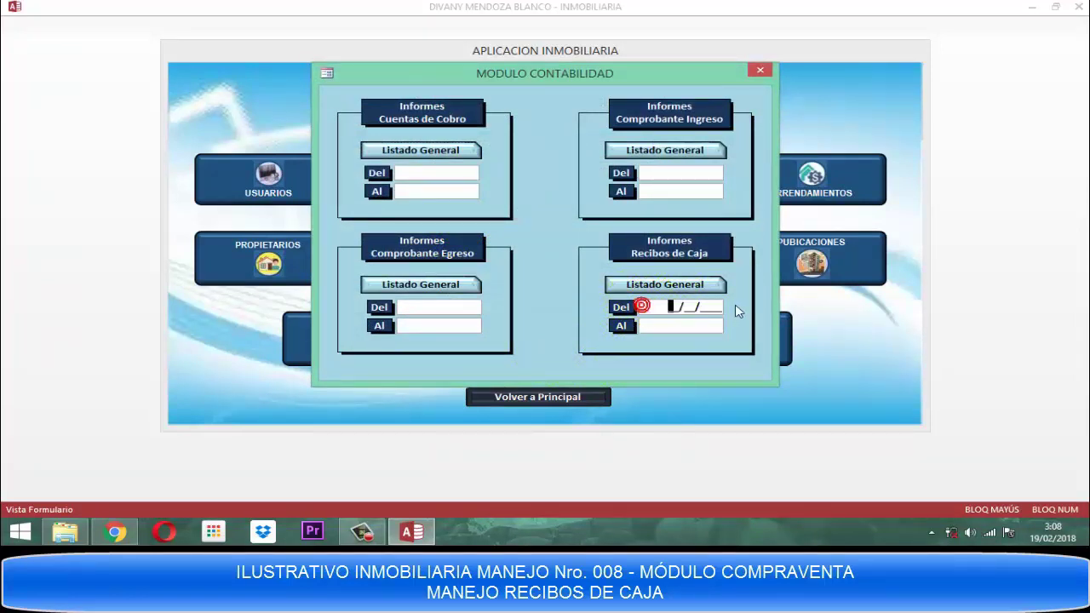
pyautogui.write('01/02/2018')
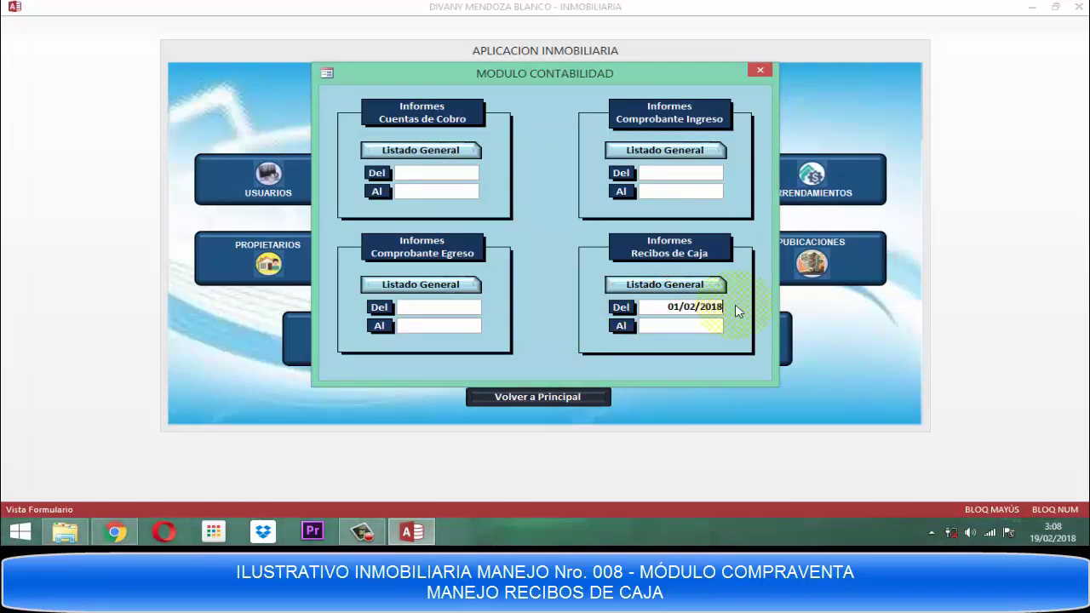
pyautogui.press('Tab')
pyautogui.write('19/02/')
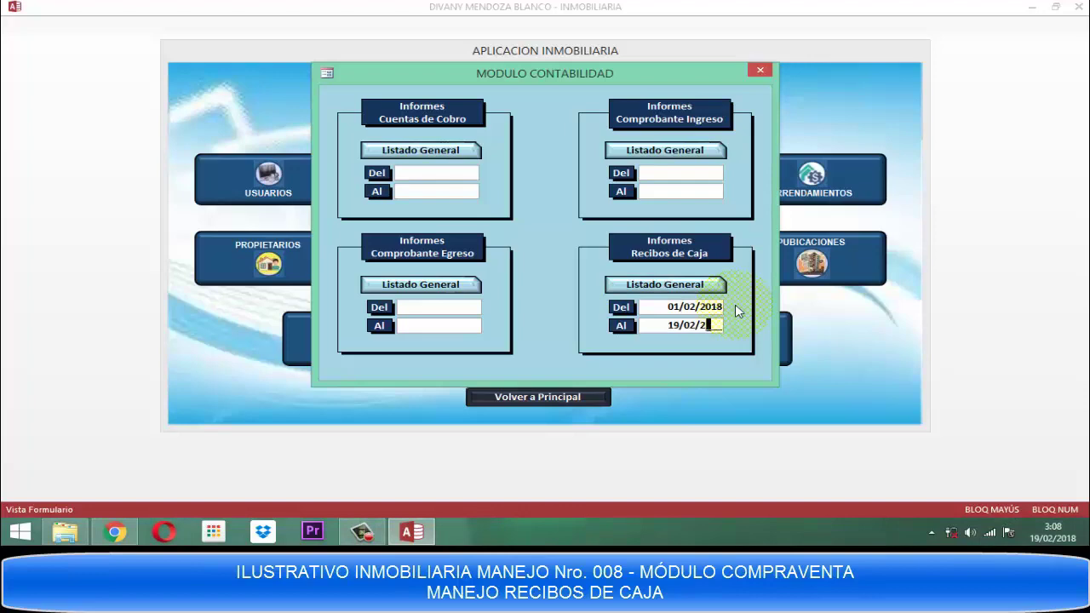
pyautogui.write('2018')
# Run Listado General for that range, see it empty at $ 0, and close the preview.
pyautogui.click(746, 316)
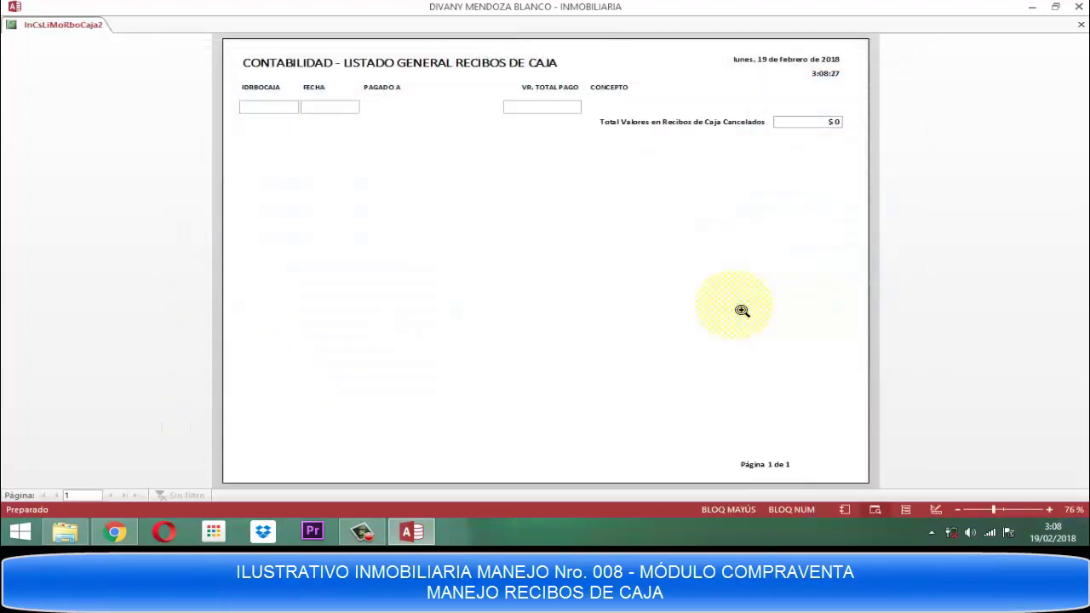
pyautogui.click(605, 134)
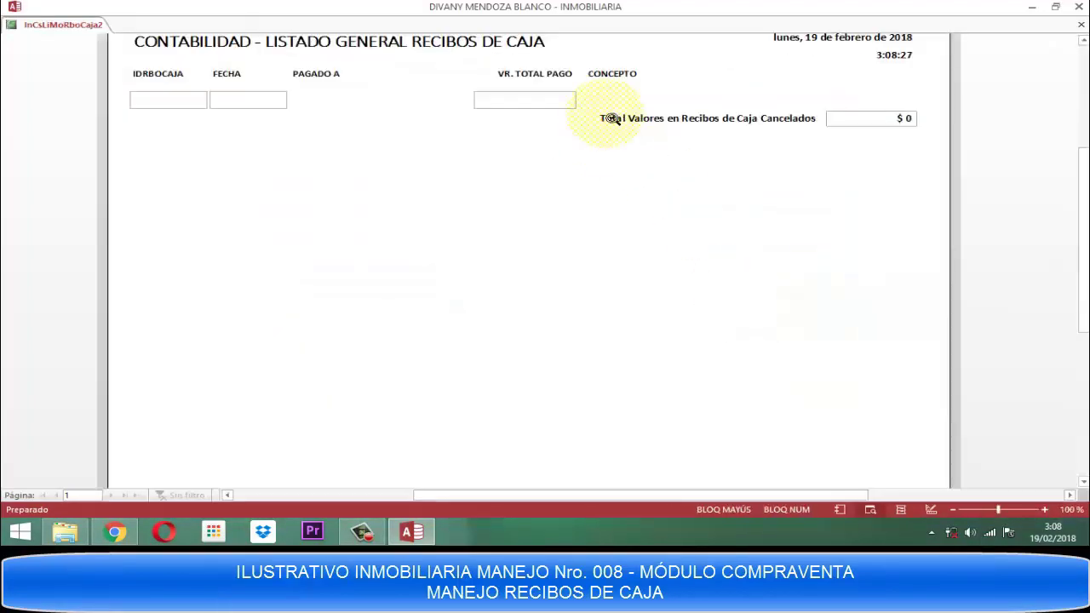
pyautogui.click(603, 116)
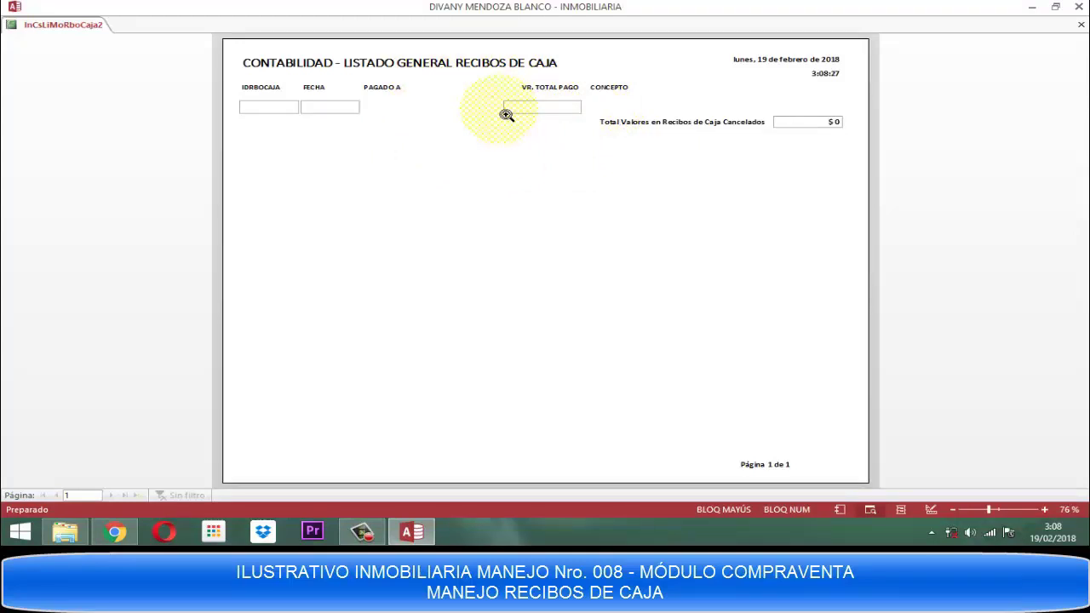
pyautogui.rightClick(506, 115)
pyautogui.click(538, 322)
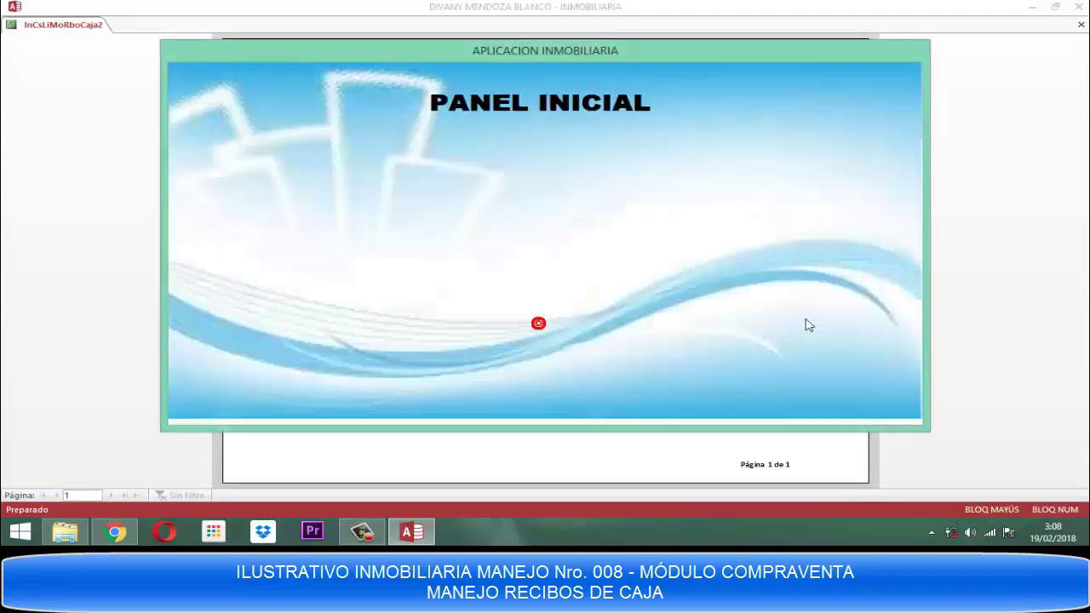
# In CONTABILIDAD > LISTAR, enter Recibos de Caja dates 01/03/2018 to 19/03/2018.
pyautogui.click(620, 260)
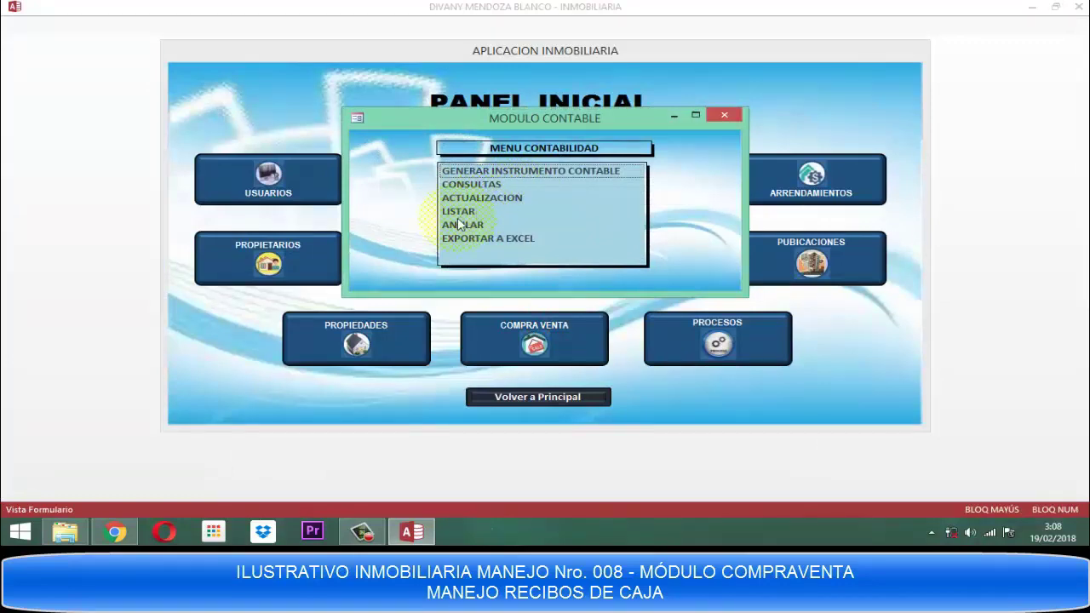
pyautogui.click(458, 212)
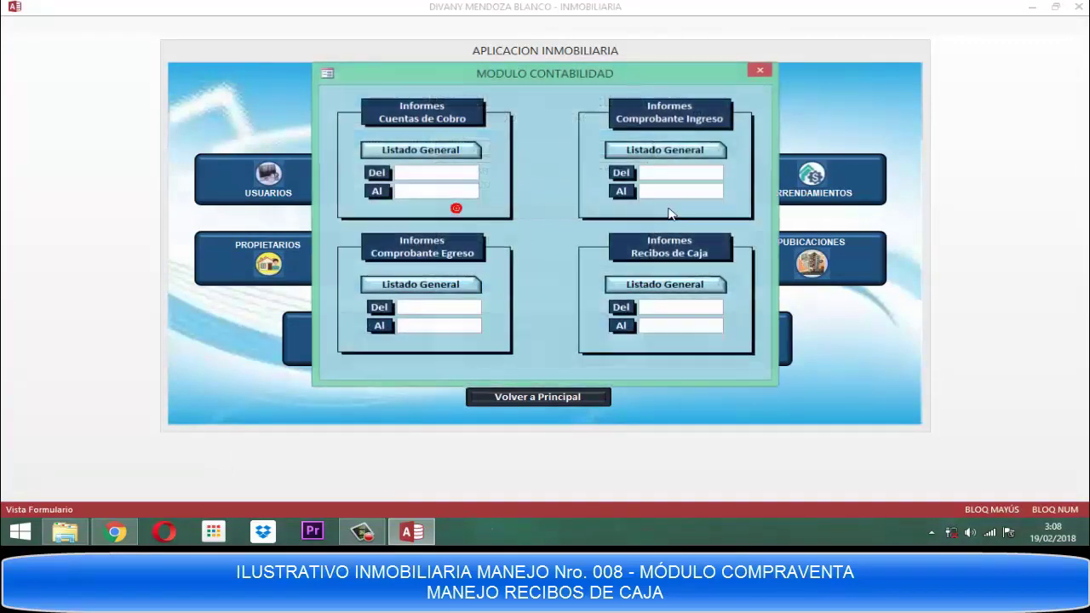
pyautogui.click(647, 307)
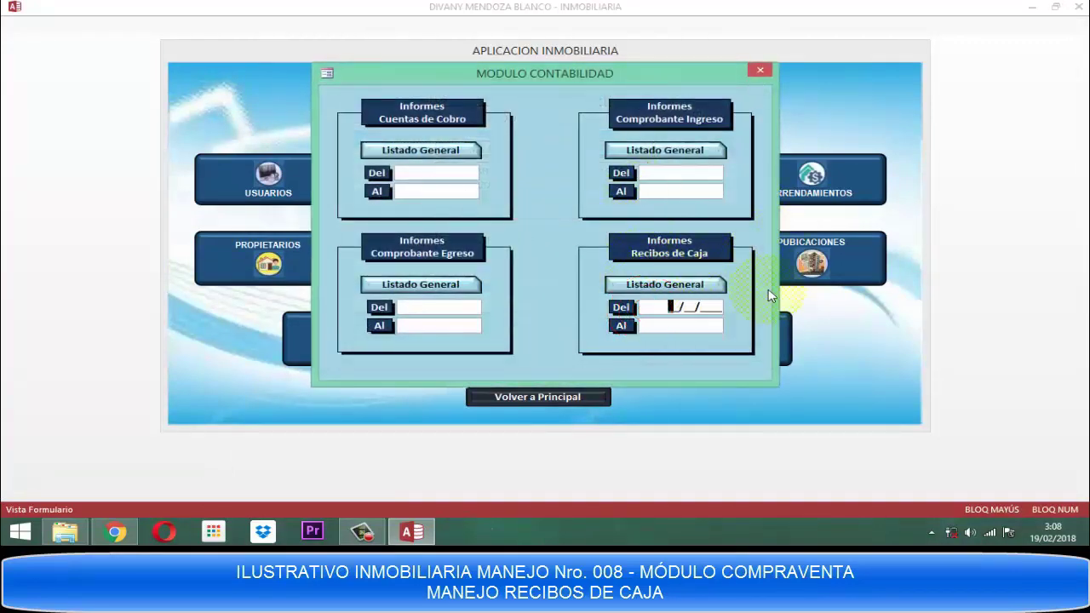
pyautogui.write('0103/2011903201')
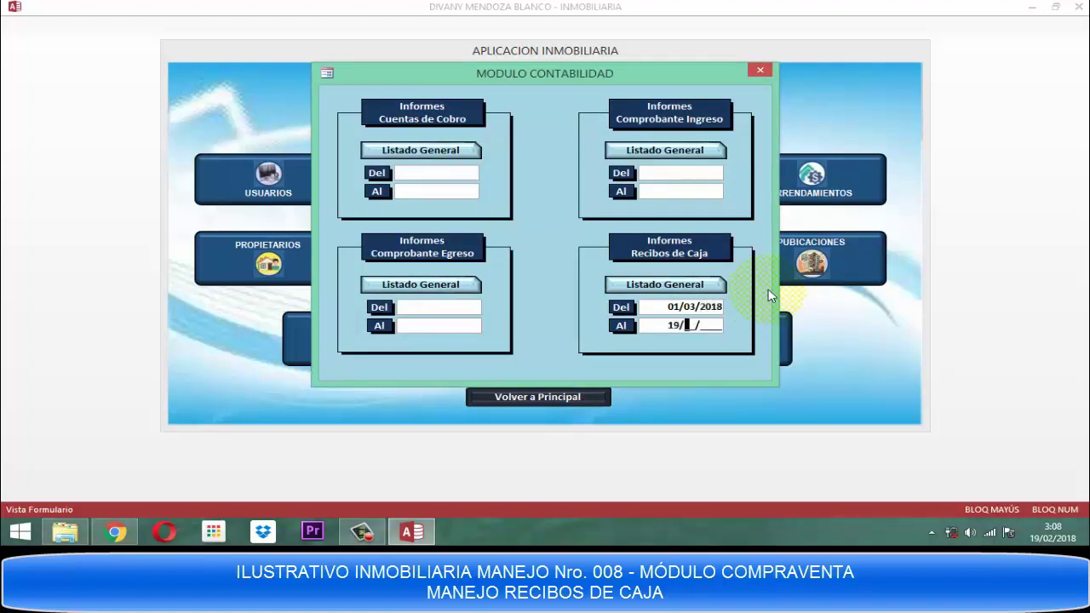
# Generate the March listing showing receipt 7001 totalling $582.000, then close the preview.
pyautogui.press('Return')
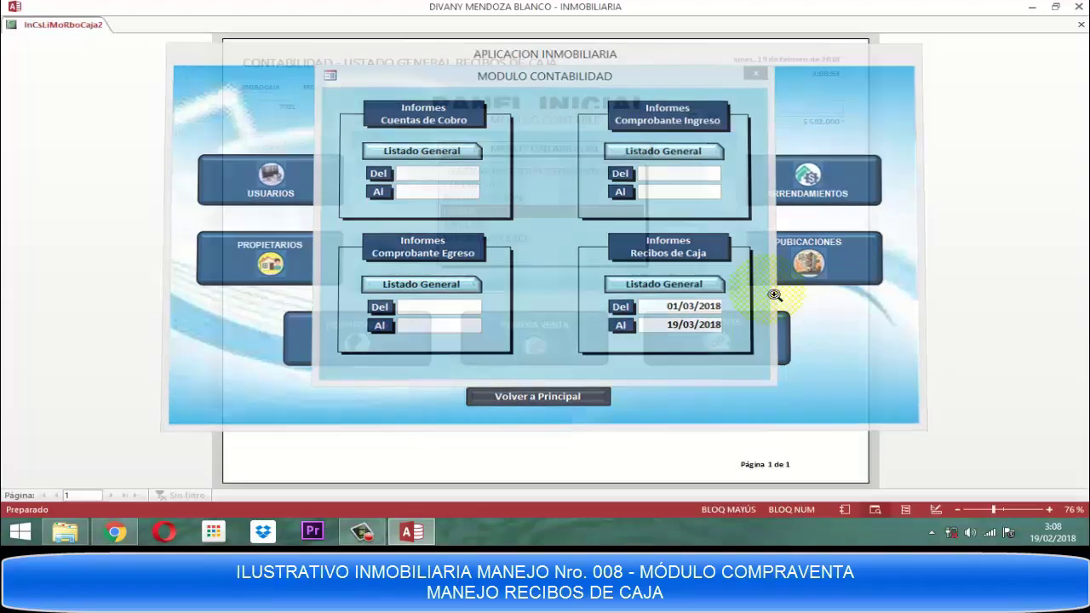
pyautogui.click(647, 107)
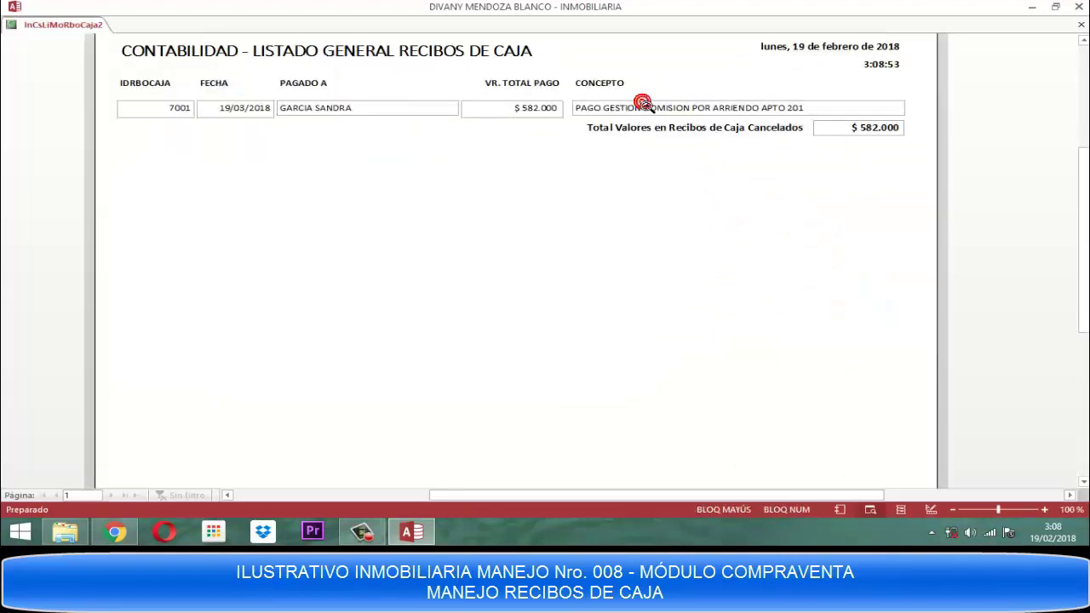
pyautogui.click(637, 108)
pyautogui.rightClick(632, 105)
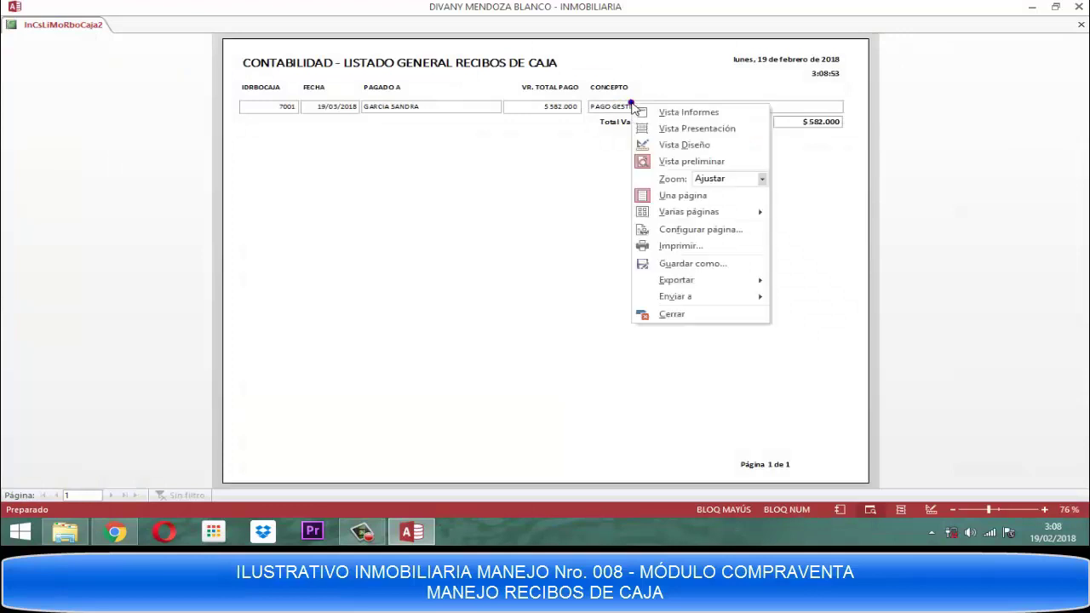
pyautogui.click(671, 315)
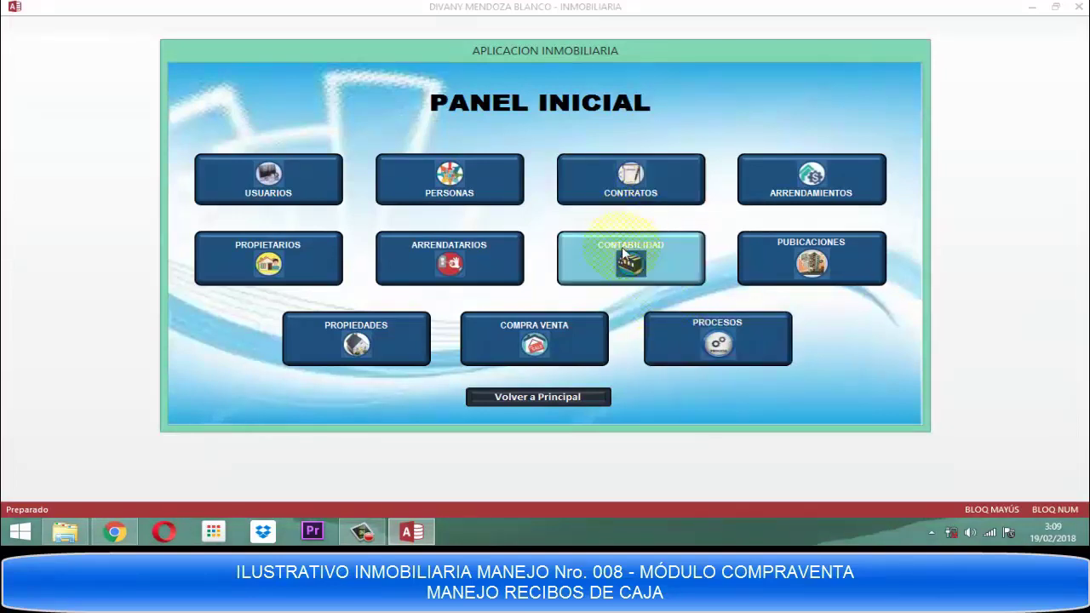
# Open CONTRATOS > NOVEDADES and load contract 2001 in BUSCAR CONTRATO.
pyautogui.click(645, 189)
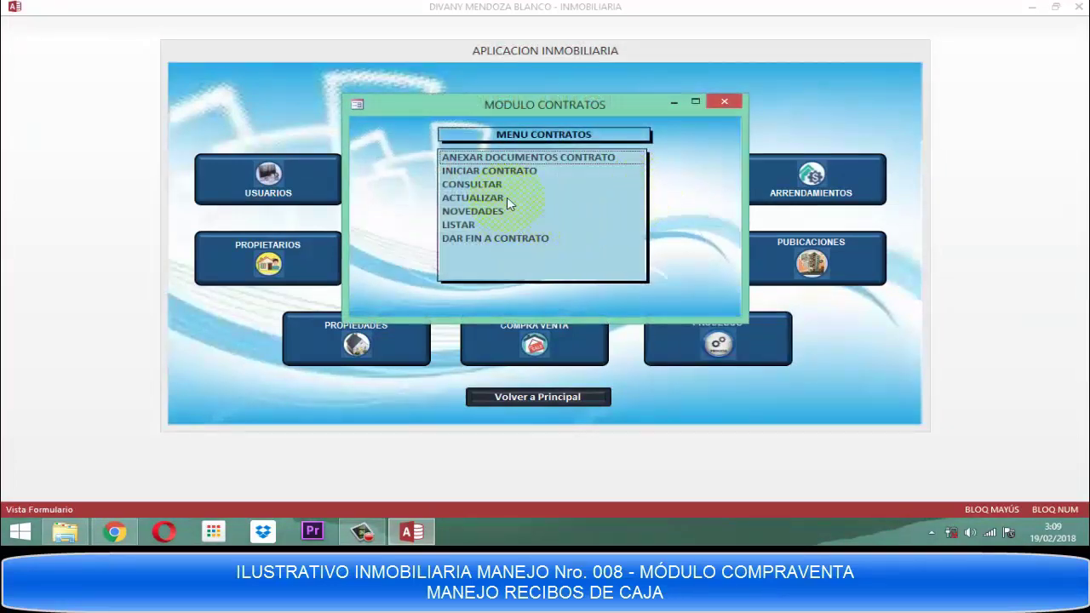
pyautogui.click(472, 213)
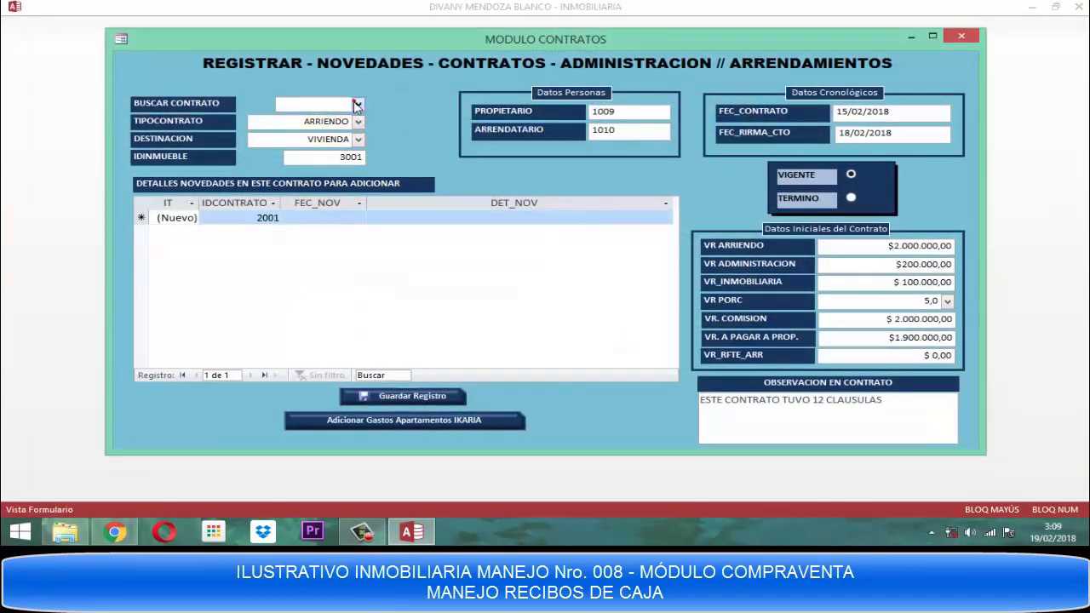
pyautogui.click(357, 104)
pyautogui.click(311, 119)
pyautogui.press('Tab')
pyautogui.press('Tab')
pyautogui.press('Tab')
pyautogui.press('Tab')
pyautogui.press('Tab')
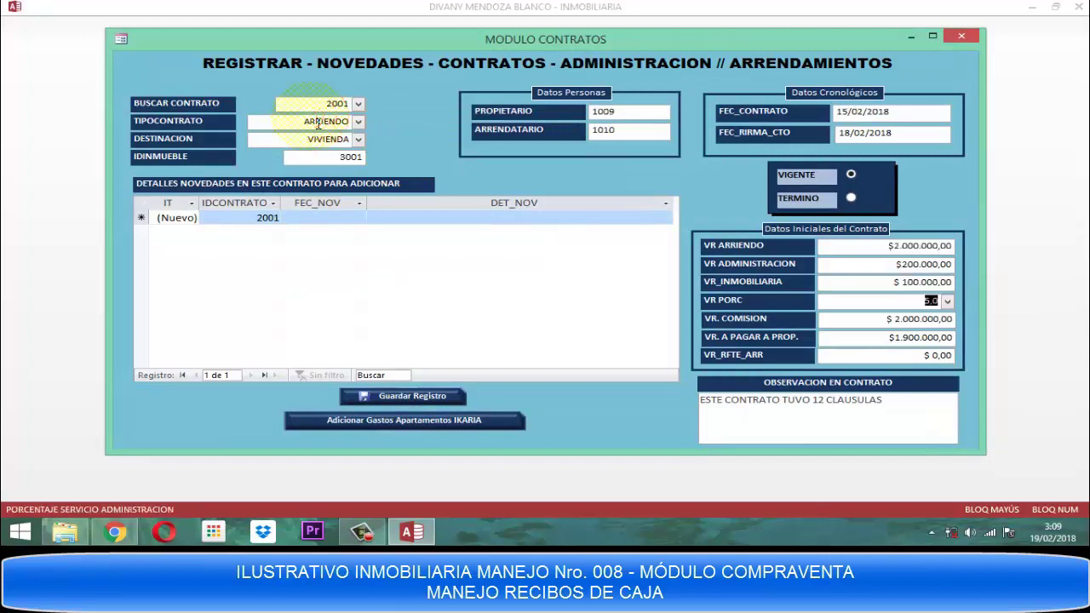
pyautogui.press('Tab')
pyautogui.press('Tab')
pyautogui.press('Tab')
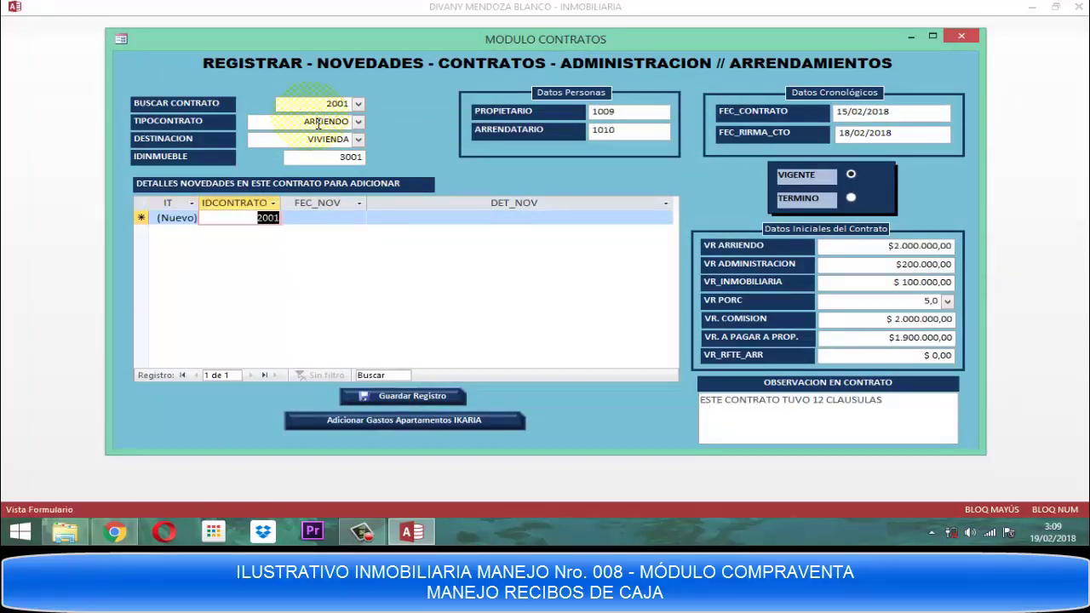
# Add and save novedad 19/03/2018 'PAGO RC # 7001 AL AGENTE COMISION 30% DE $2000000', then close the form.
pyautogui.write('19/')
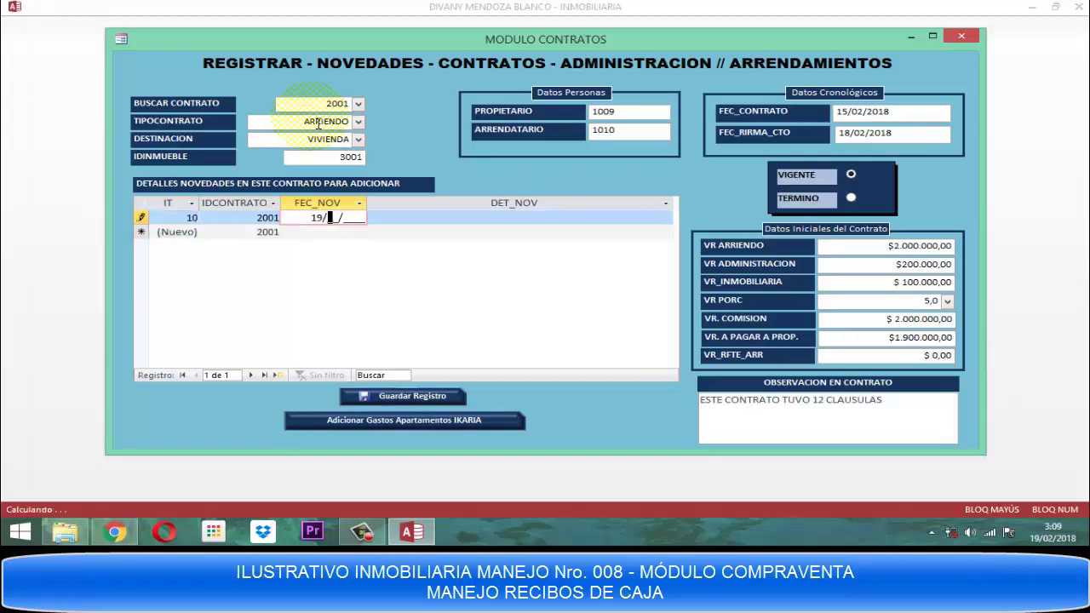
pyautogui.write('03/2018')
pyautogui.press('Tab')
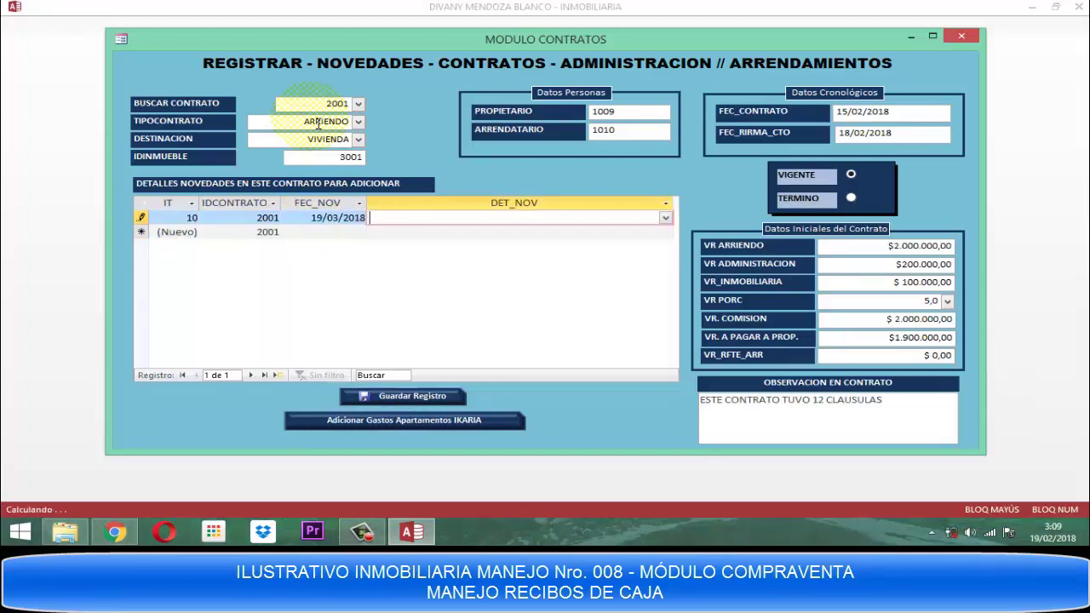
pyautogui.write('PAGO')
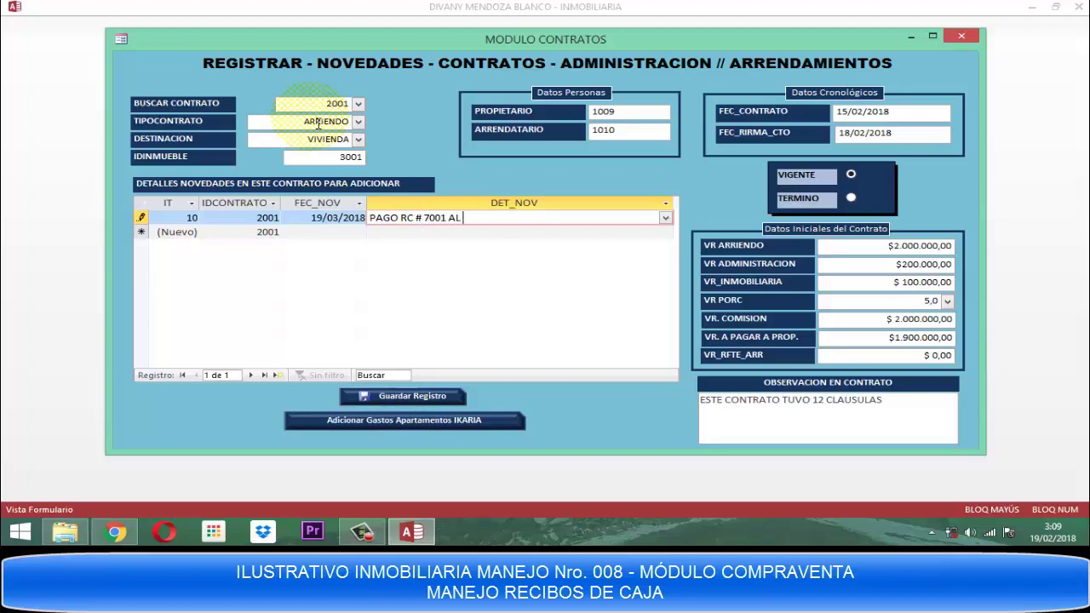
pyautogui.write('RC # 7001 AL AGENTE COMISION 30% DE $2')
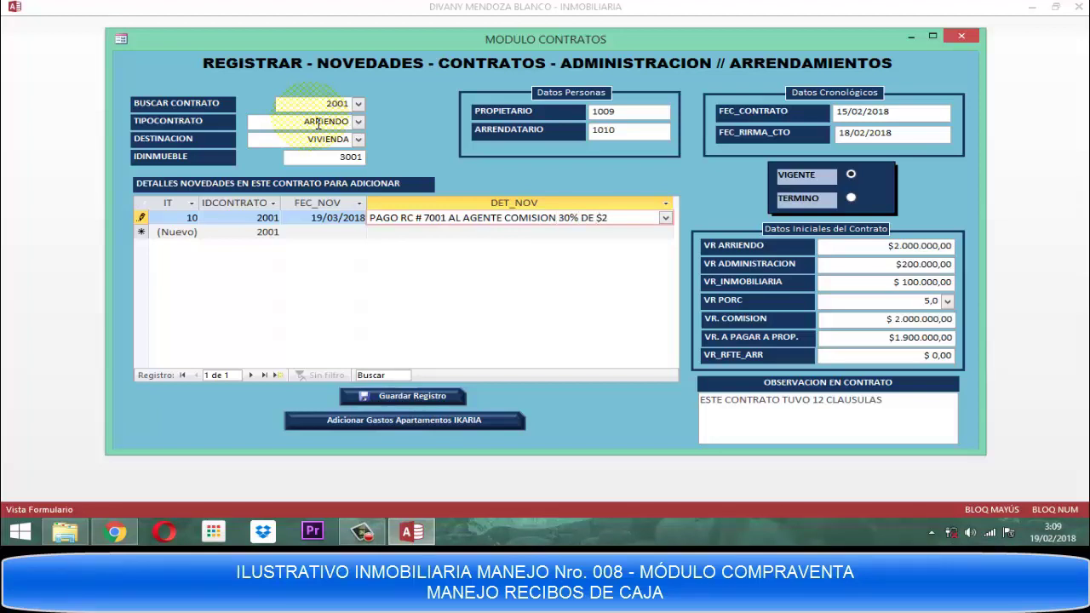
pyautogui.write('000000')
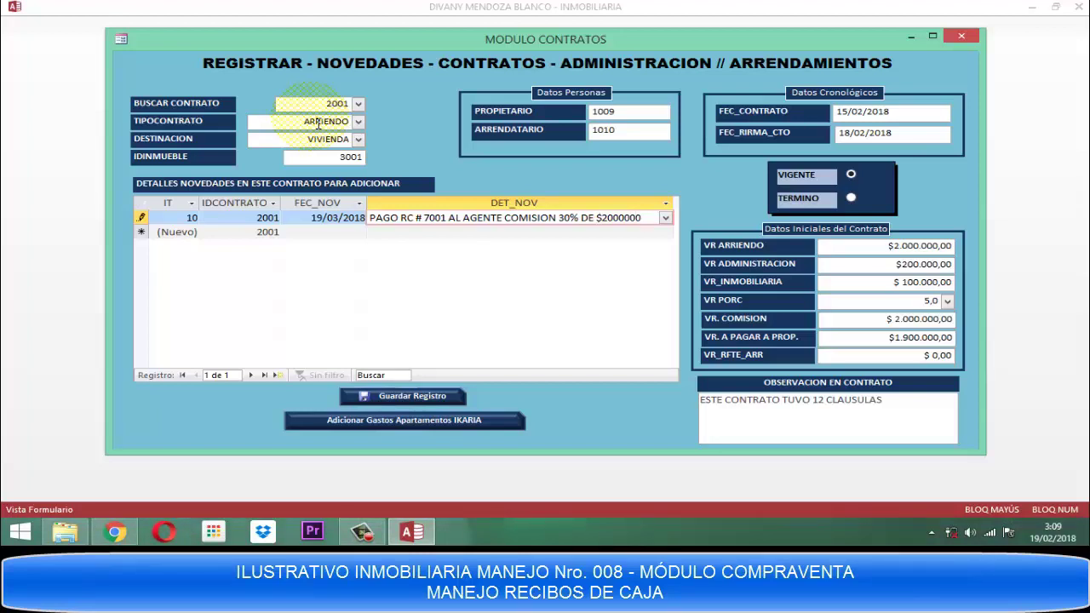
pyautogui.press('Return')
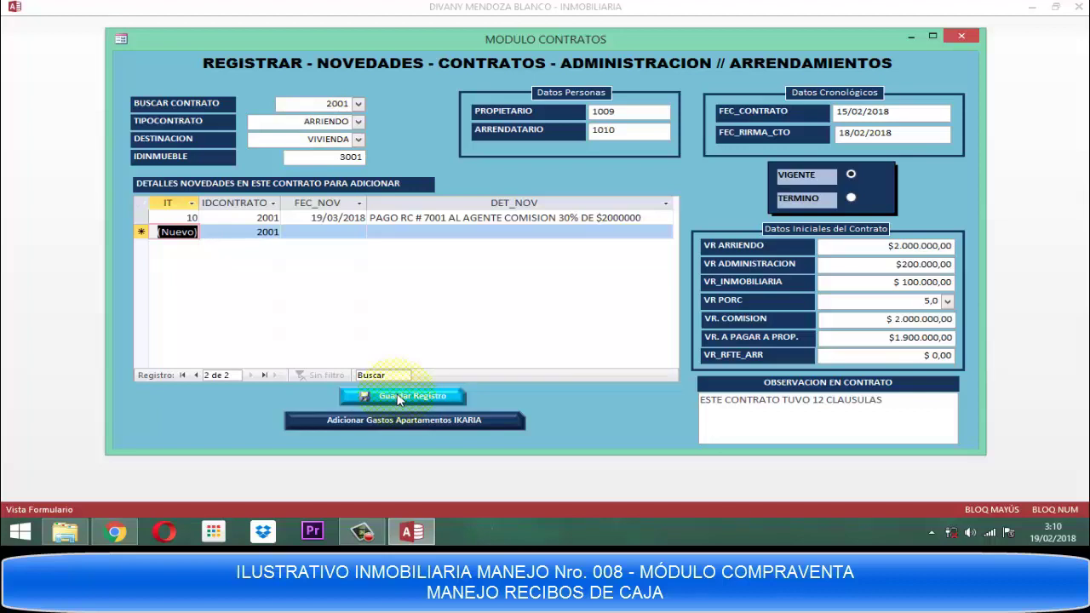
pyautogui.click(398, 397)
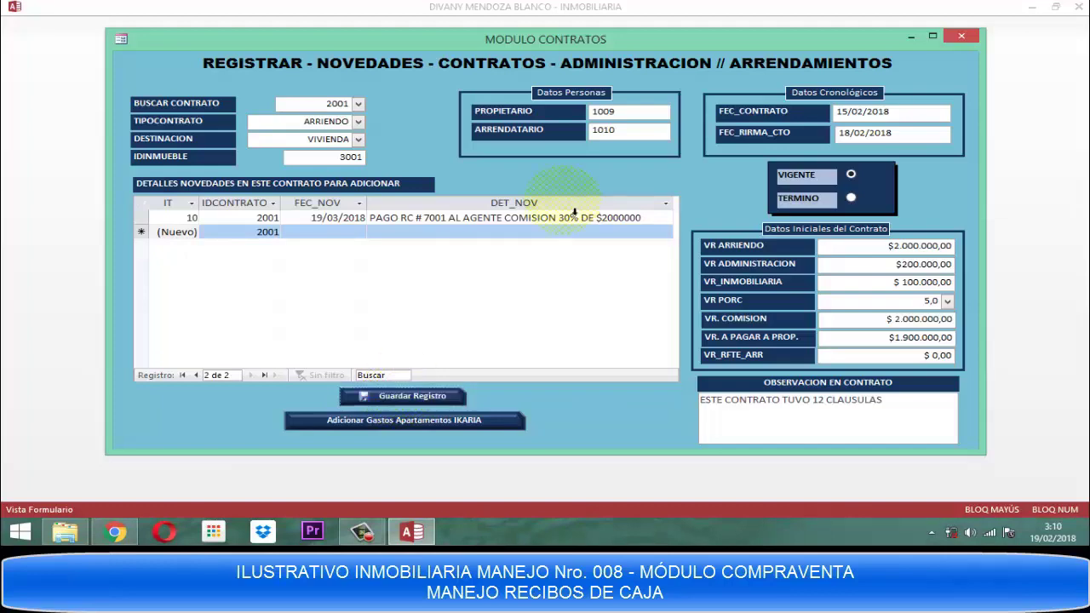
pyautogui.click(964, 37)
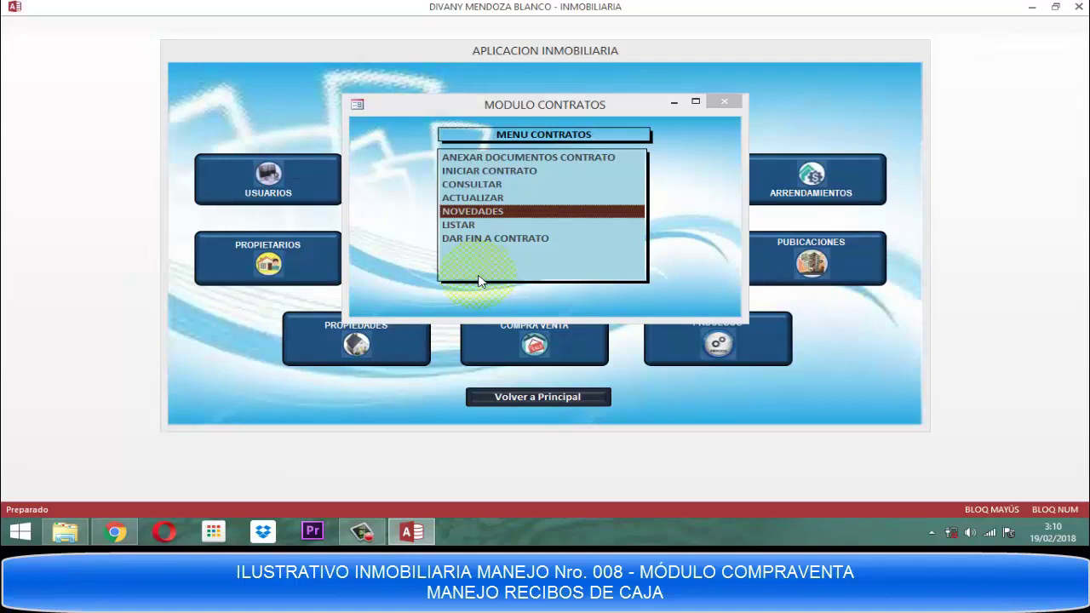
# Open the NOVEDADES consultation under CONSULTAR and drop down the FEC_NOV column menu.
pyautogui.doubleClick(458, 185)
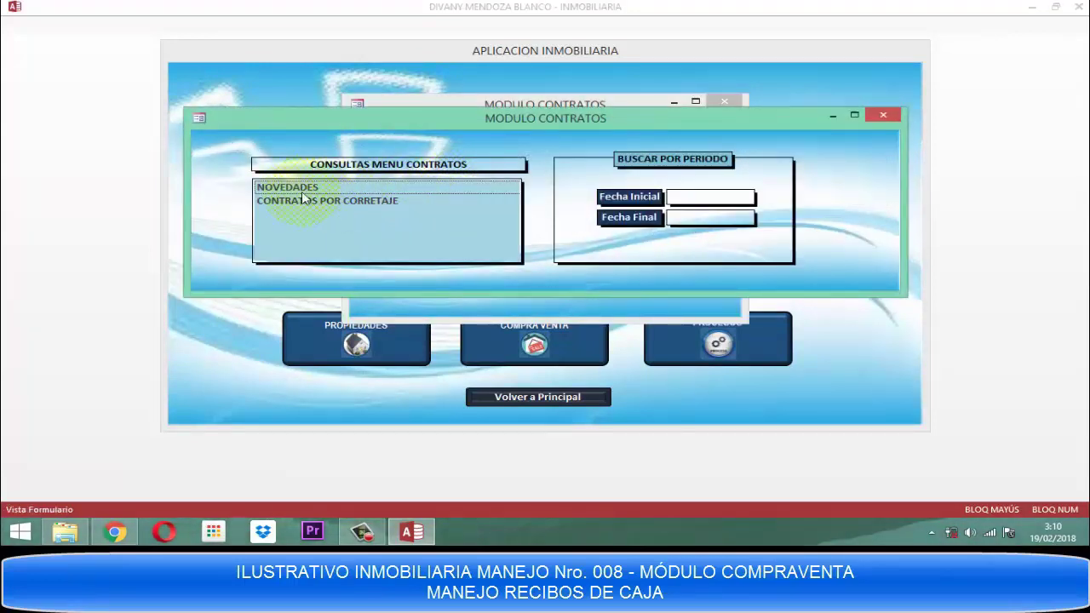
pyautogui.doubleClick(294, 184)
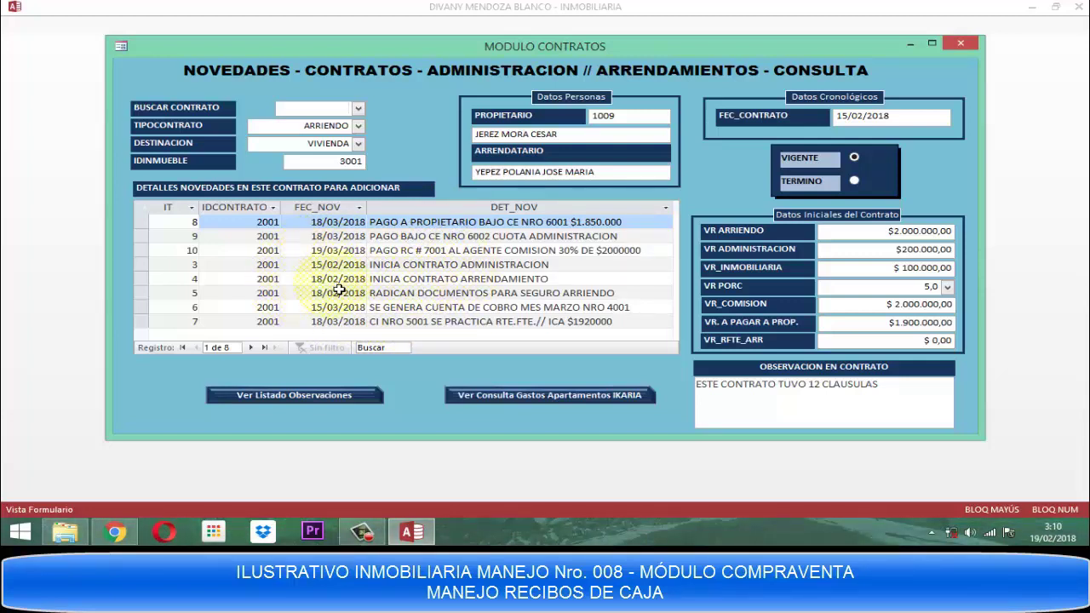
pyautogui.click(359, 209)
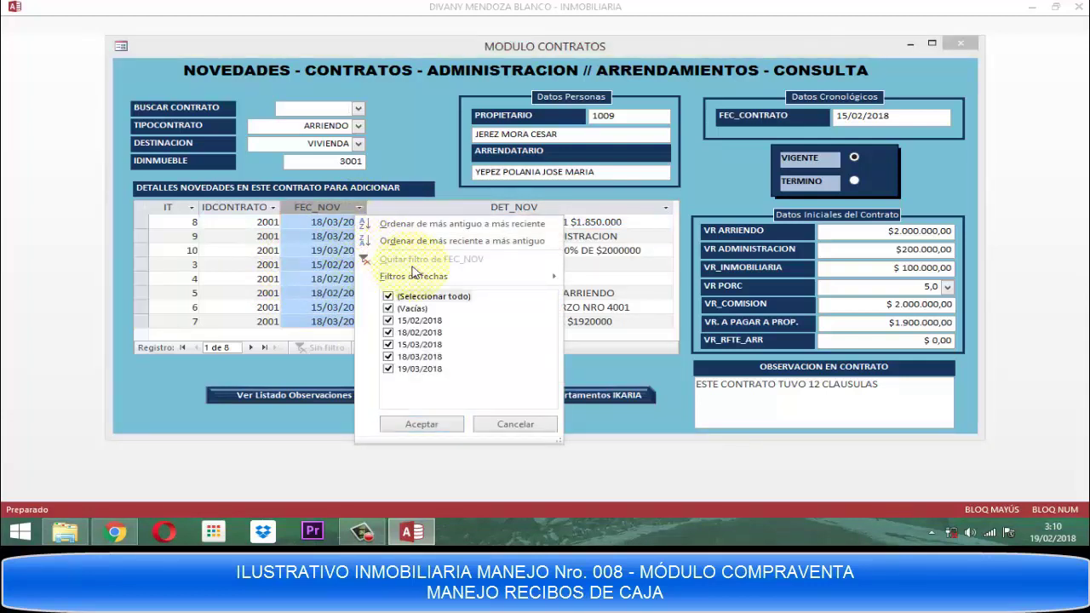
# Sort contract 2001's novedades by FEC_NOV from oldest to newest.
pyautogui.click(419, 226)
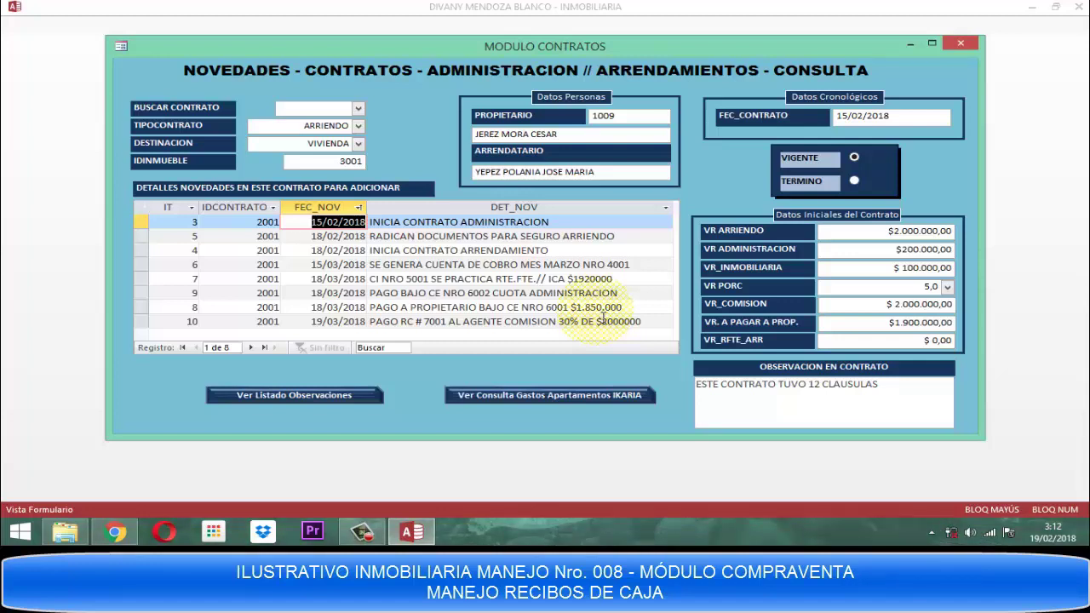
# Choose contract 2001 in the BUSCAR CONTRATO combo box to load its eight novedades.
pyautogui.click(359, 108)
pyautogui.click(321, 125)
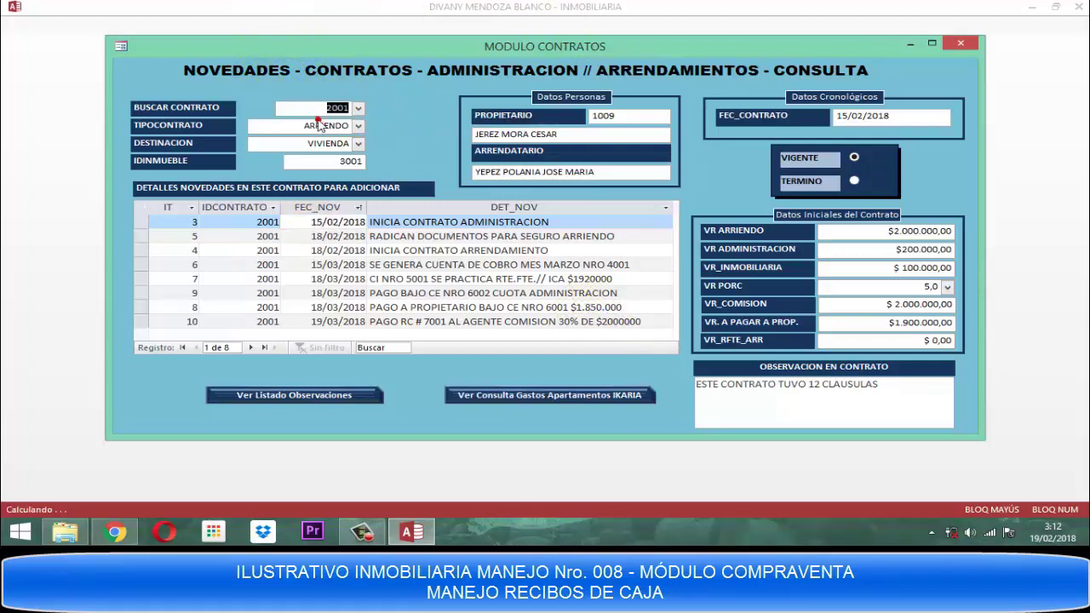
pyautogui.click(320, 125)
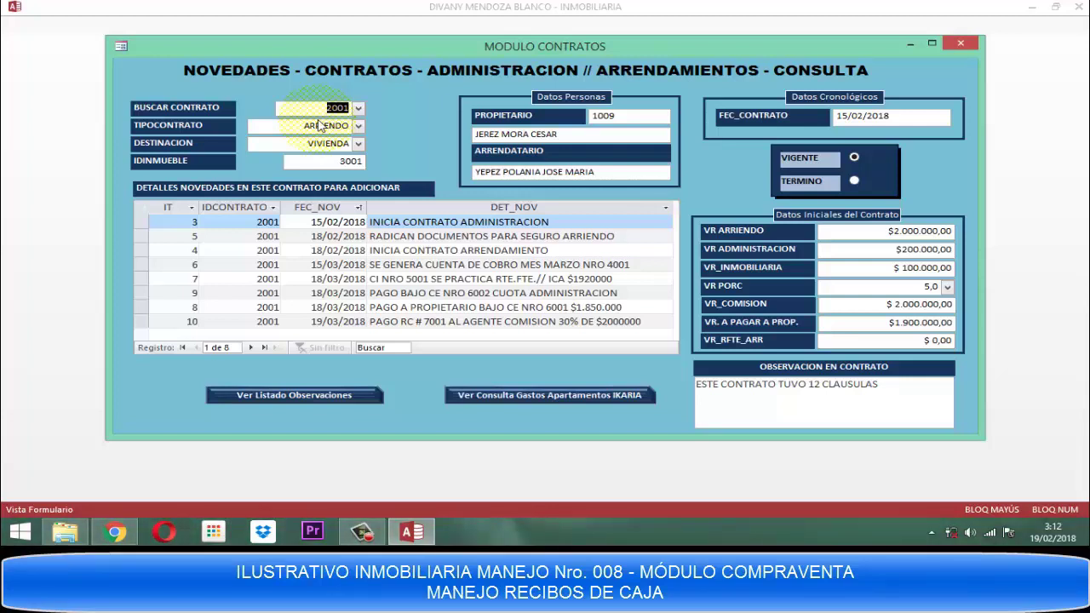
pyautogui.click(321, 127)
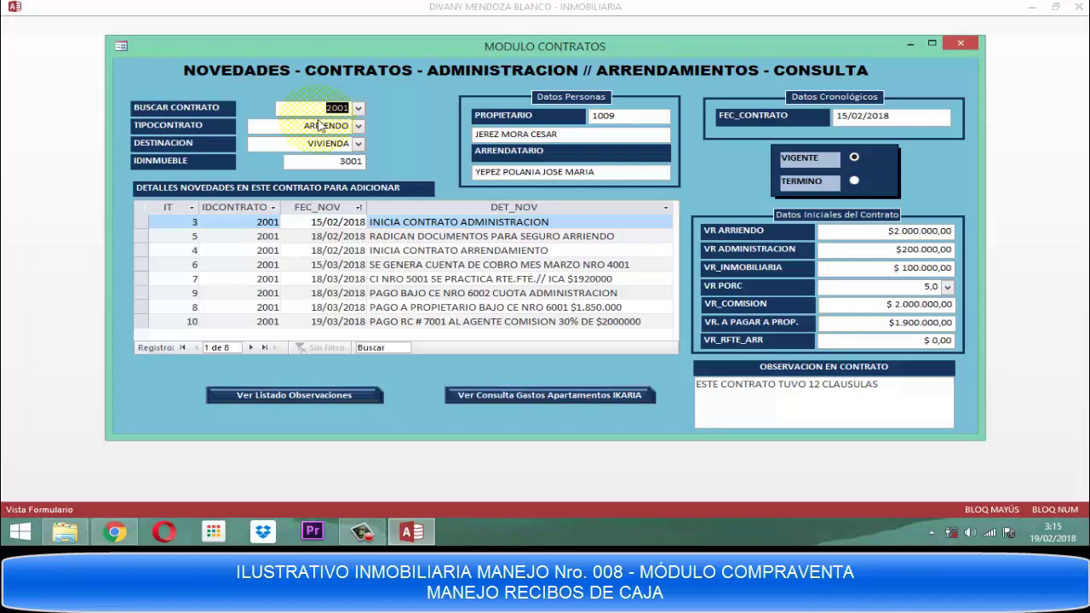
# Close the MODULO CONTRATOS novedades form to return to the consultations menu.
pyautogui.click(321, 127)
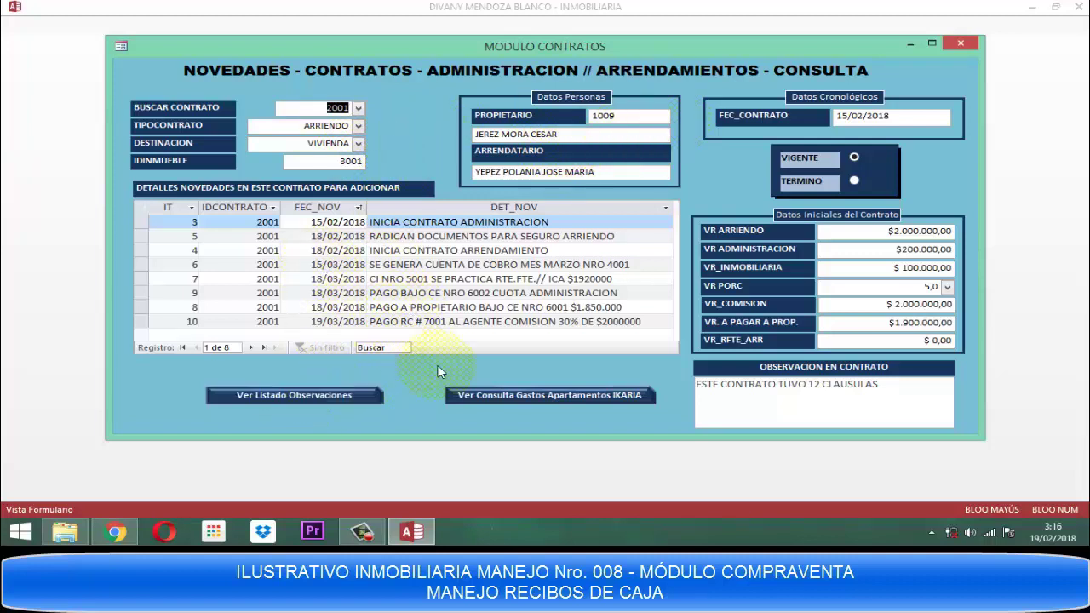
pyautogui.click(966, 45)
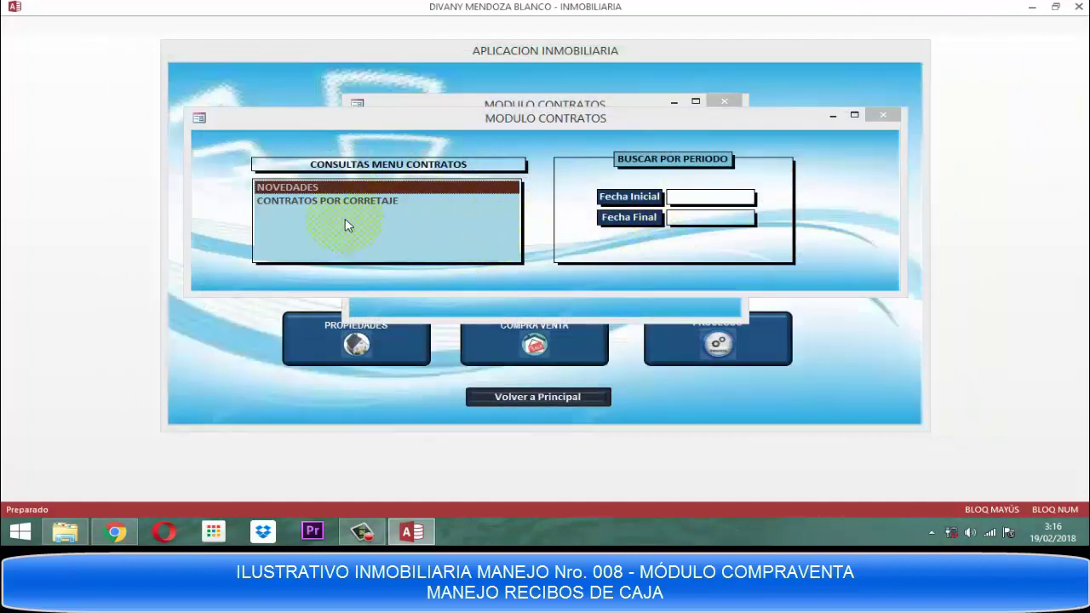
# Close the queries and MENU CONTRATOS windows, then return from PANEL INICIAL to the main screen.
pyautogui.click(888, 115)
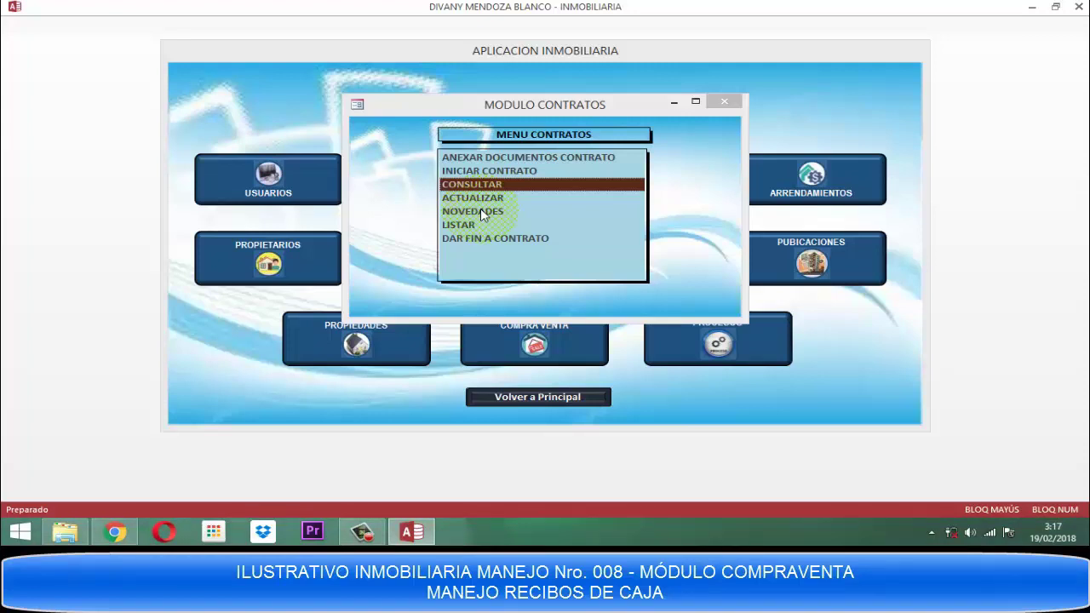
pyautogui.click(718, 102)
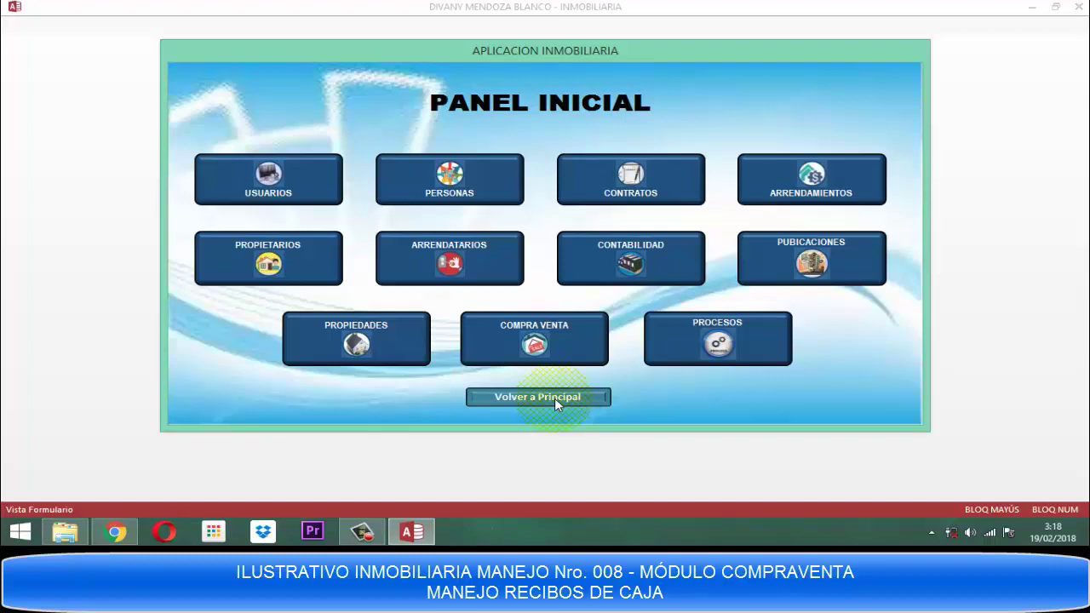
pyautogui.click(554, 398)
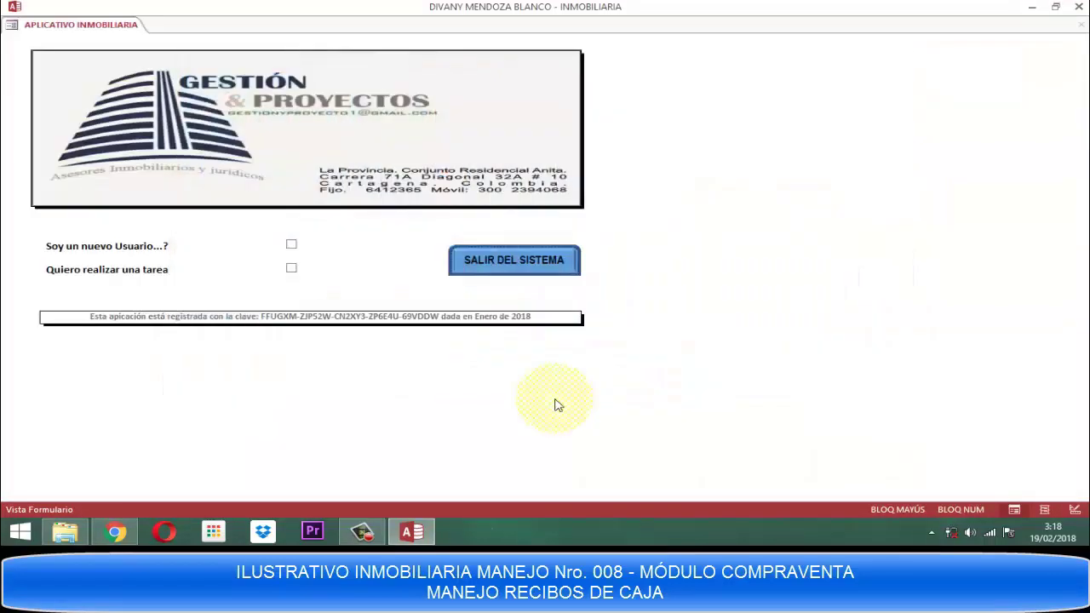
# Exit the real-estate application and reopen the Inmobiliaria database from File Explorer.
pyautogui.click(572, 264)
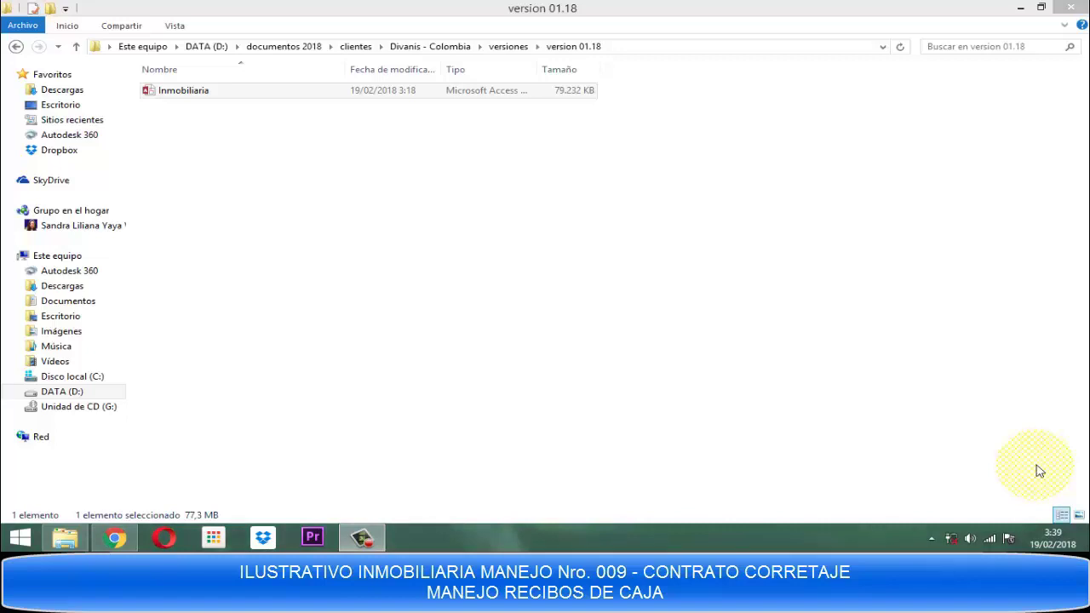
pyautogui.click(192, 89)
pyautogui.doubleClick(194, 90)
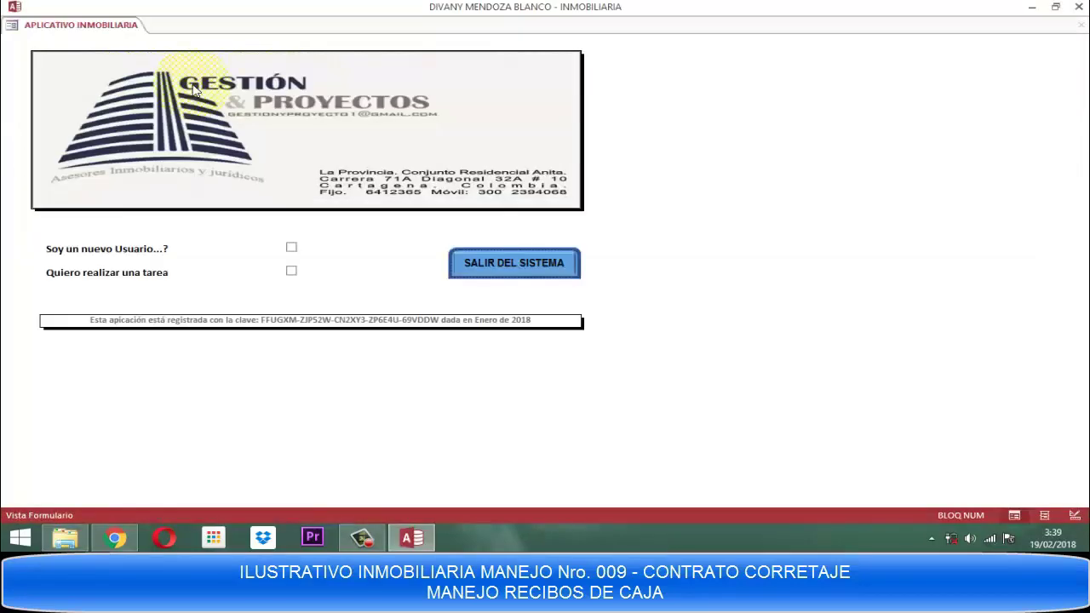
# Log in as ASISTENTE DE CONTRATOS with the user's password to reach PANEL INICIAL.
pyautogui.click(293, 270)
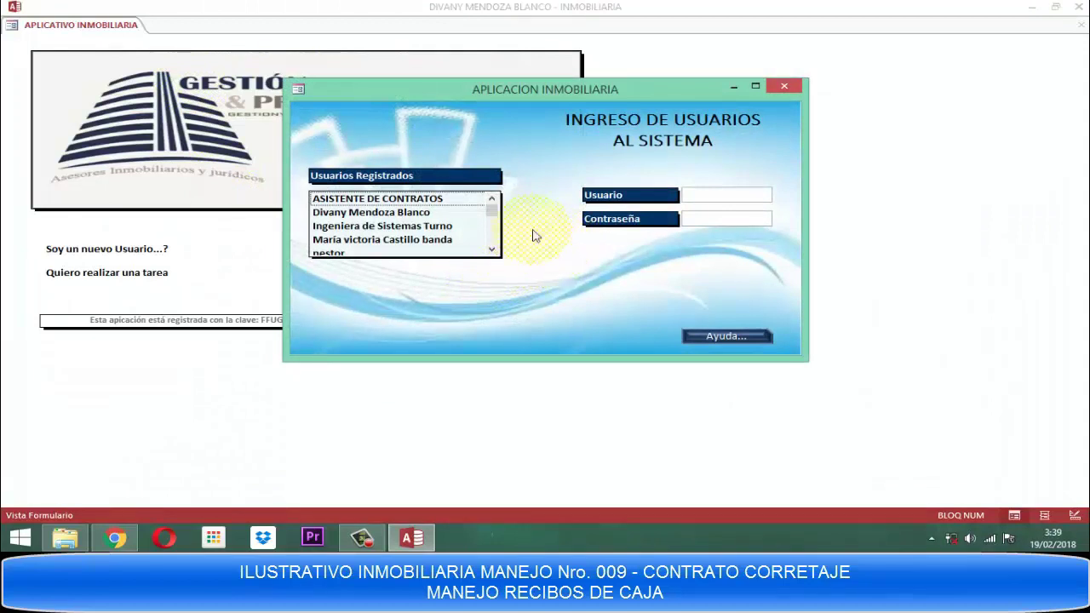
pyautogui.click(396, 201)
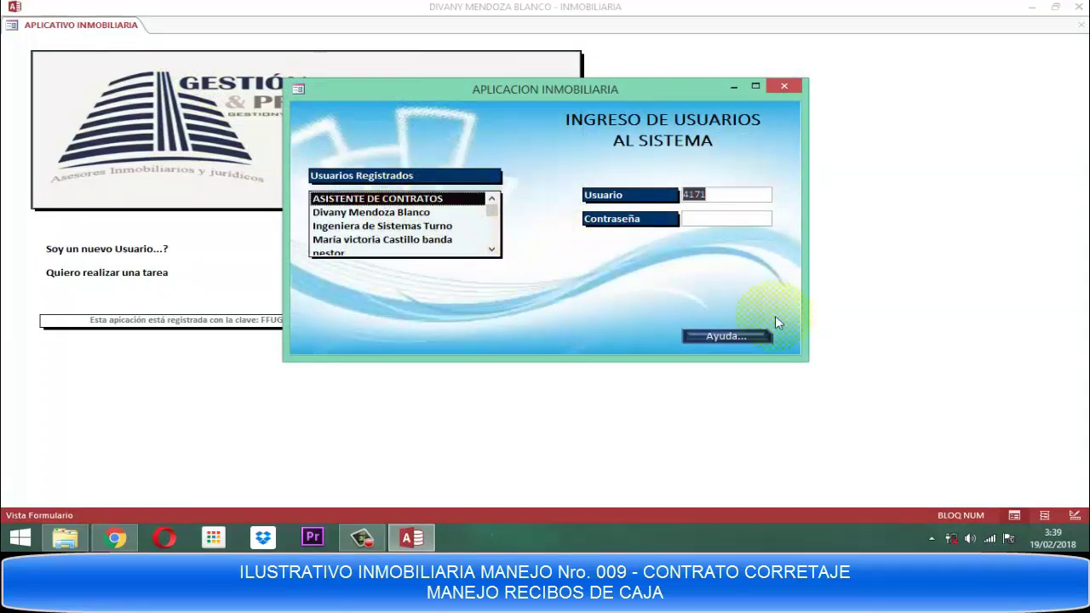
pyautogui.write('*****')
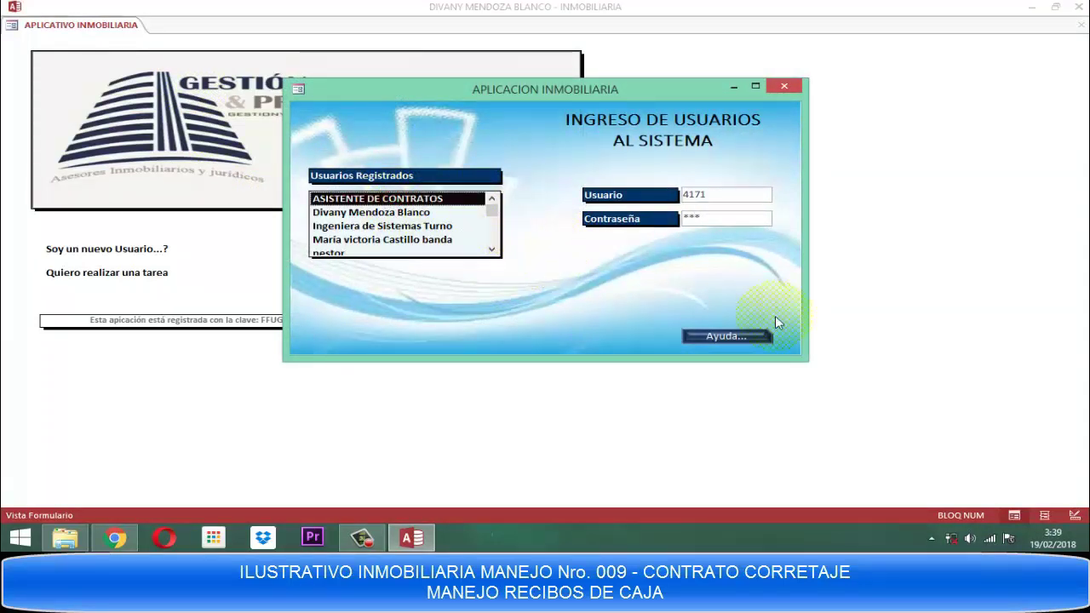
pyautogui.write('*')
pyautogui.press('Return')
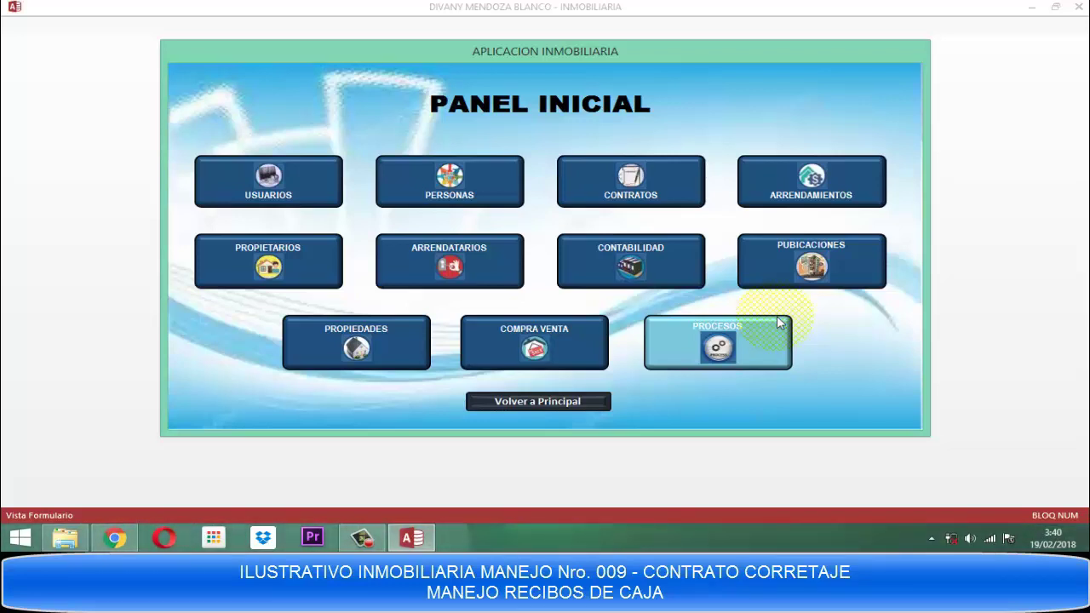
# Open PERSONAS > DAR DE ALTA and enter the new record's registration date.
pyautogui.click(448, 186)
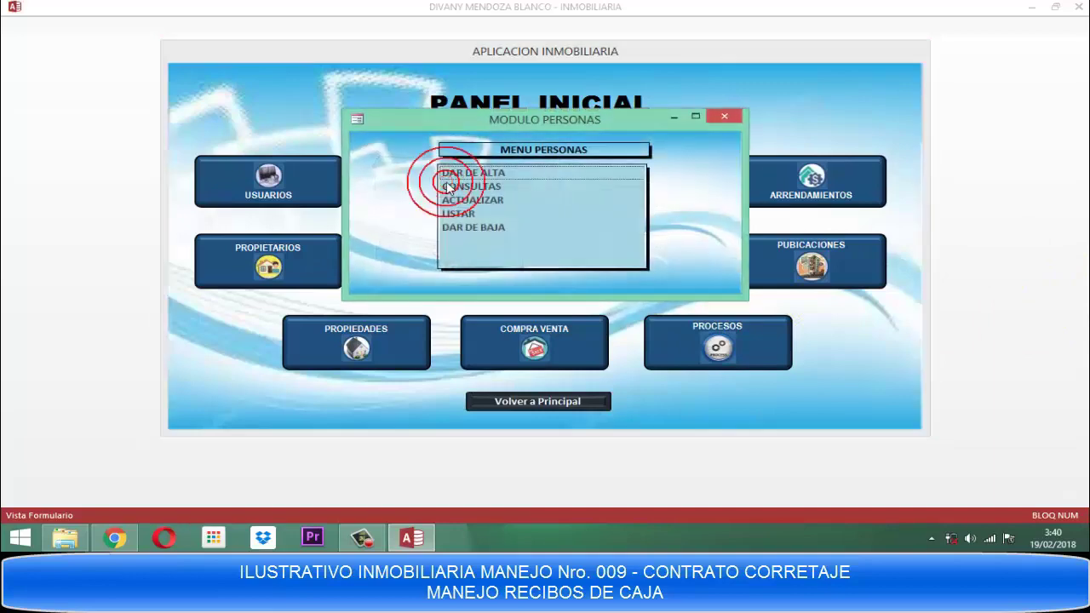
pyautogui.click(460, 173)
pyautogui.doubleClick(459, 173)
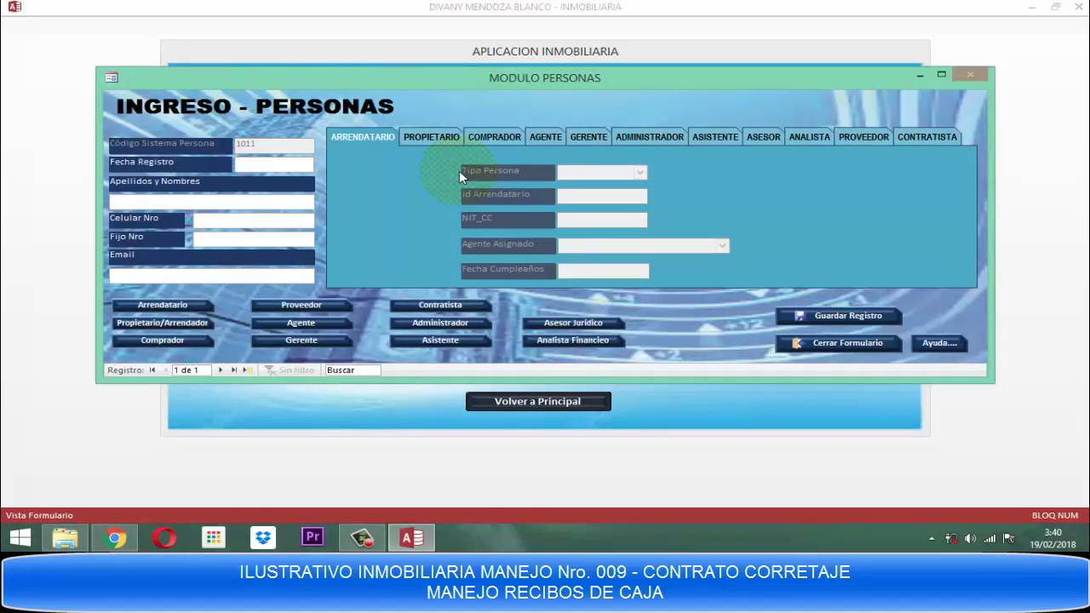
pyautogui.write('18')
pyautogui.write('0')
pyautogui.write('2')
pyautogui.write('2018')
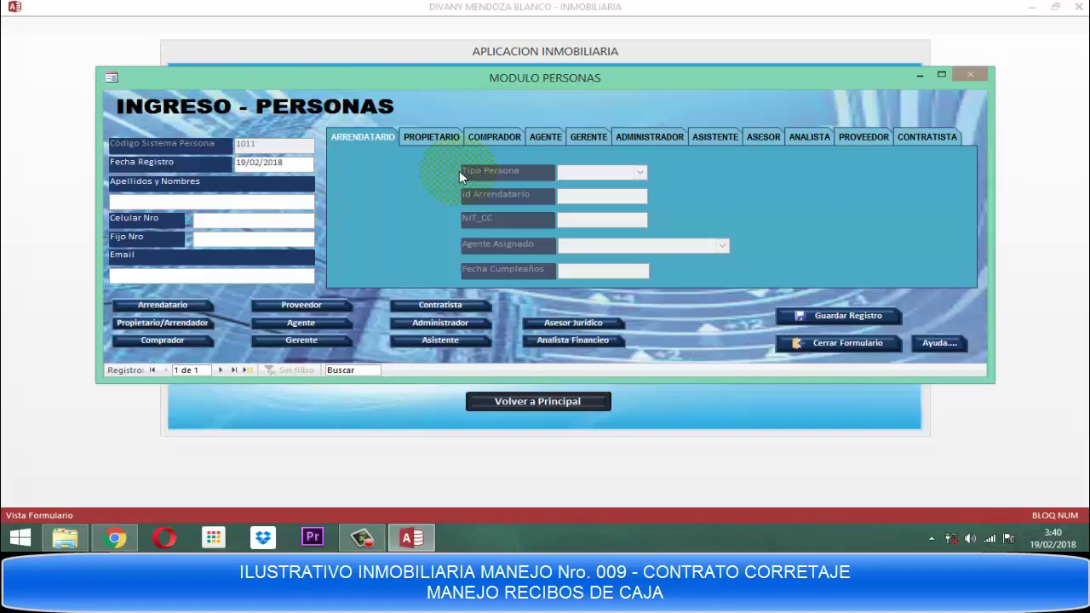
pyautogui.press('Return')
pyautogui.press('n')
# Fill in the person's full name in capitals, mobile number and e-mail address.
pyautogui.press('capslock')
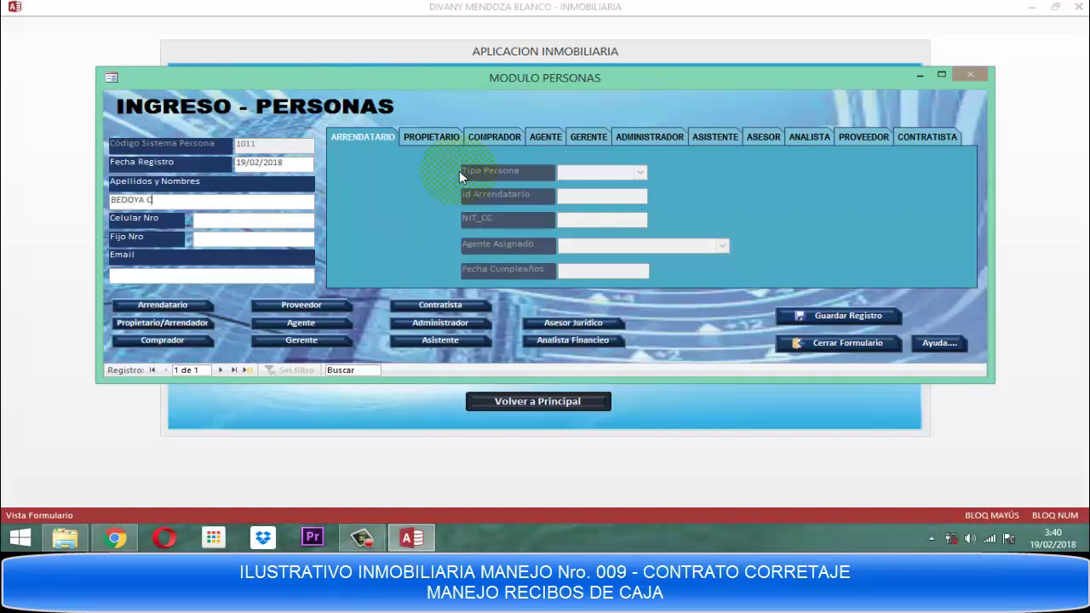
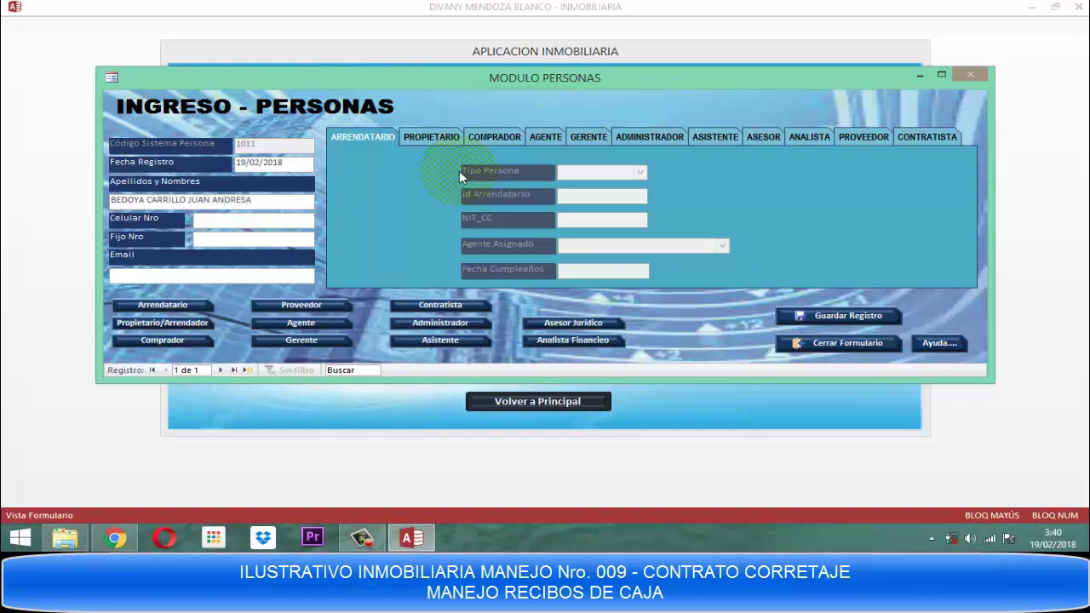
pyautogui.press('Tab')
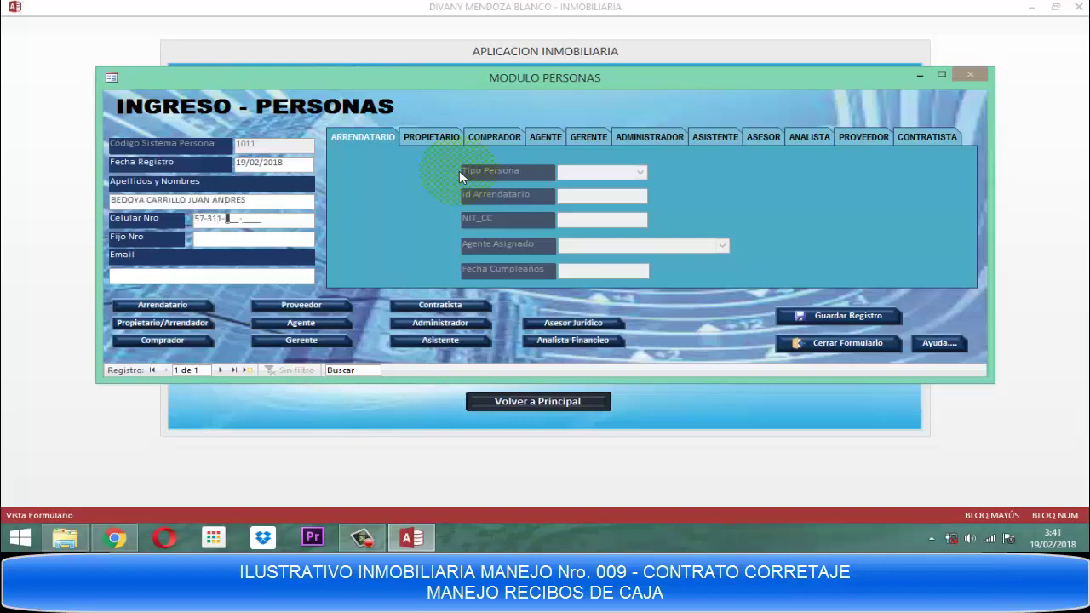
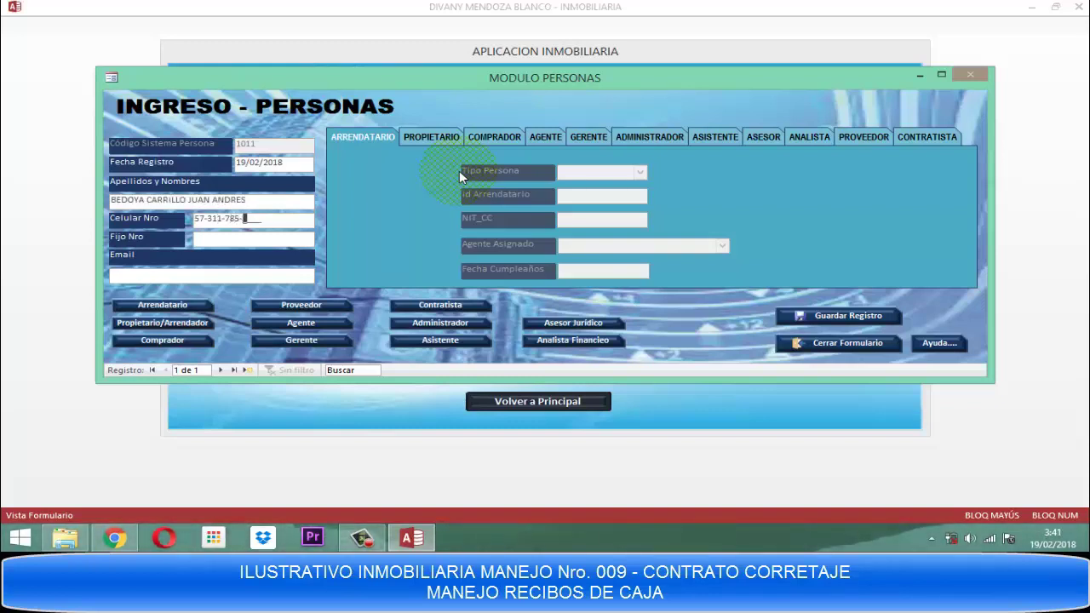
pyautogui.press('Tab')
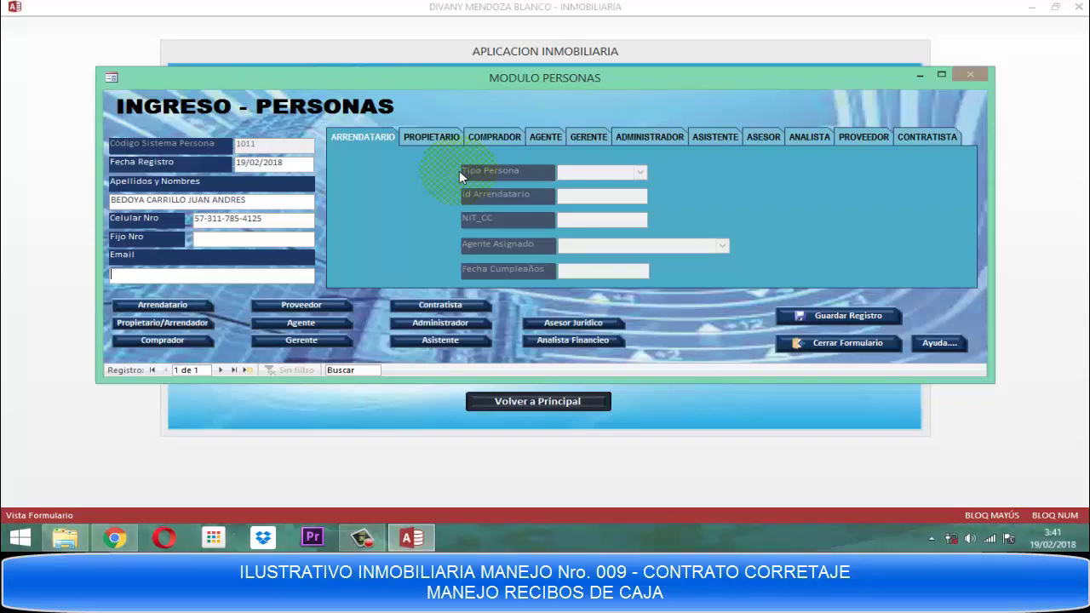
pyautogui.press('Tab')
pyautogui.press('capslock')
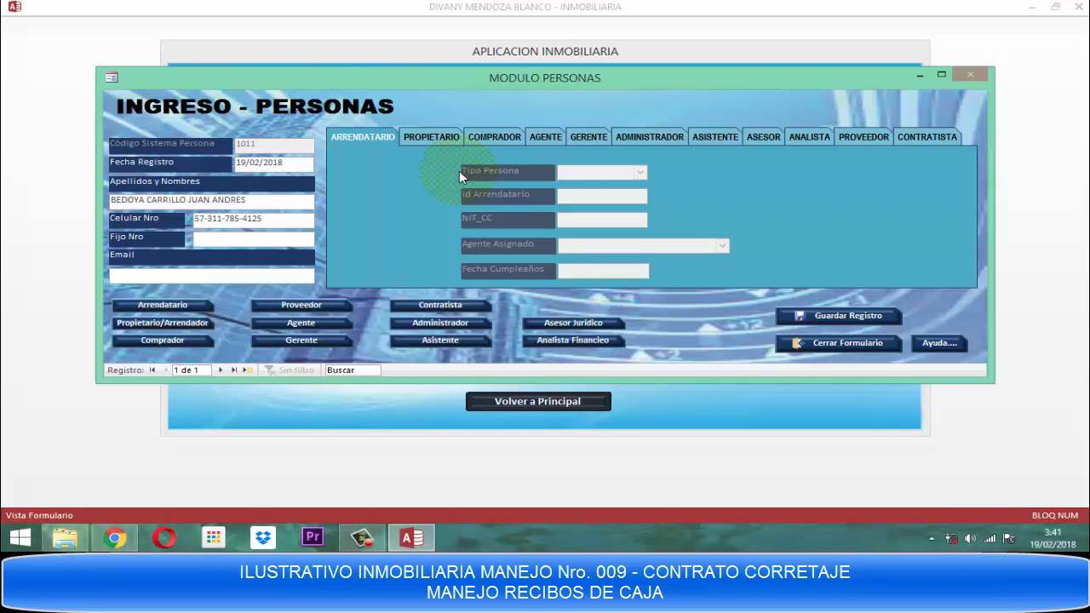
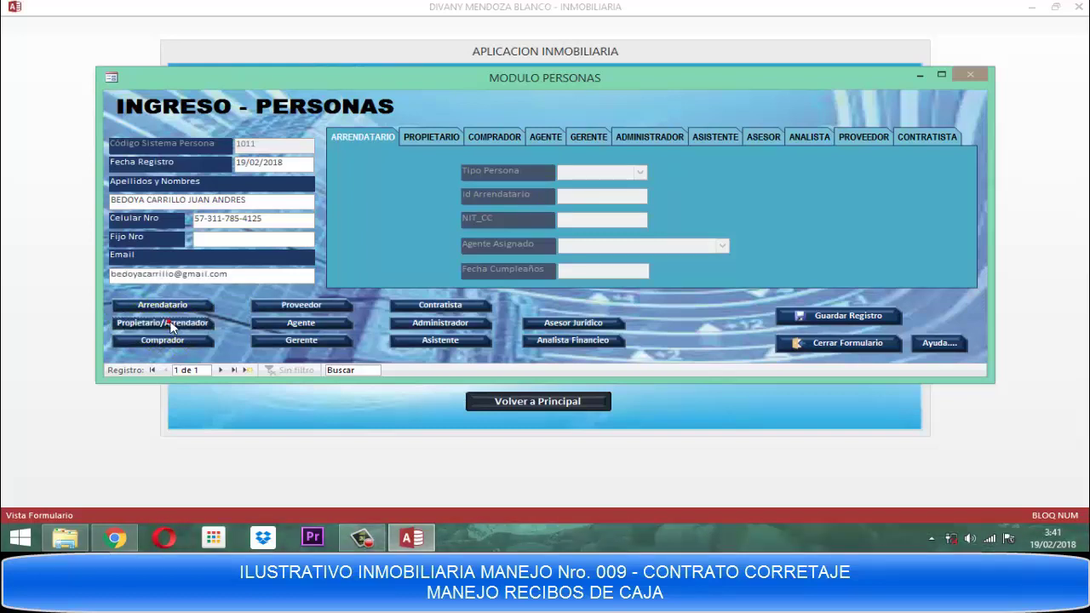
# Classify the person as owner, enter the NIT_CC identity number and assign an agent.
pyautogui.click(171, 326)
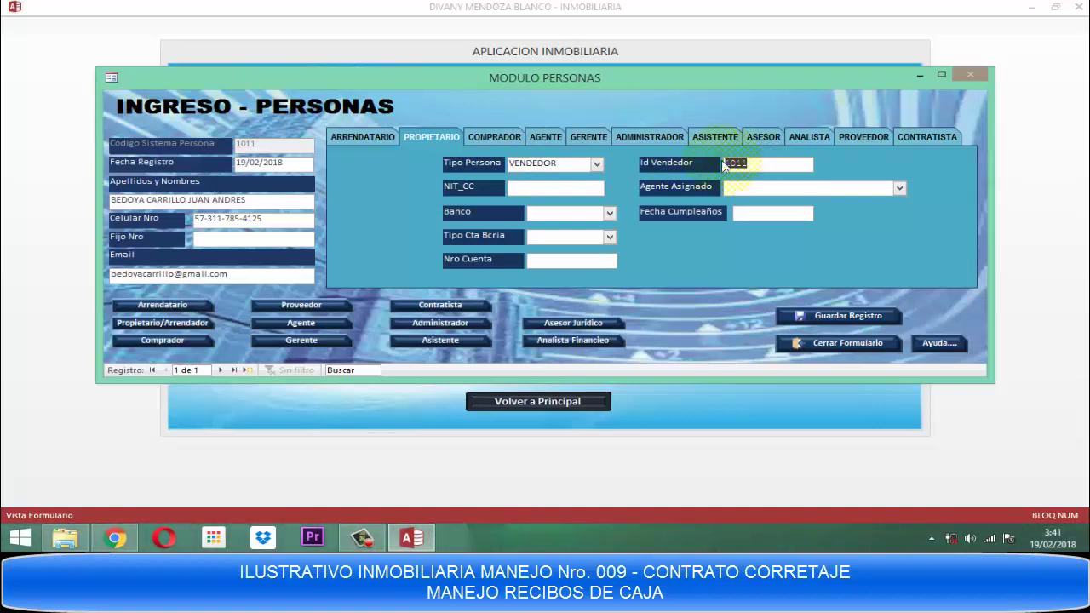
pyautogui.press('Tab')
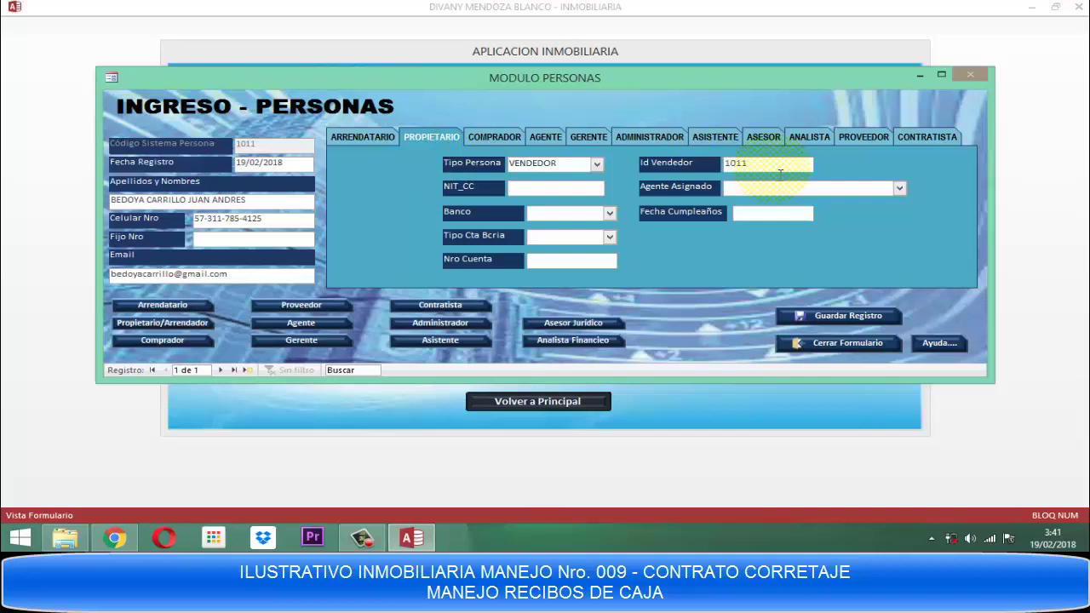
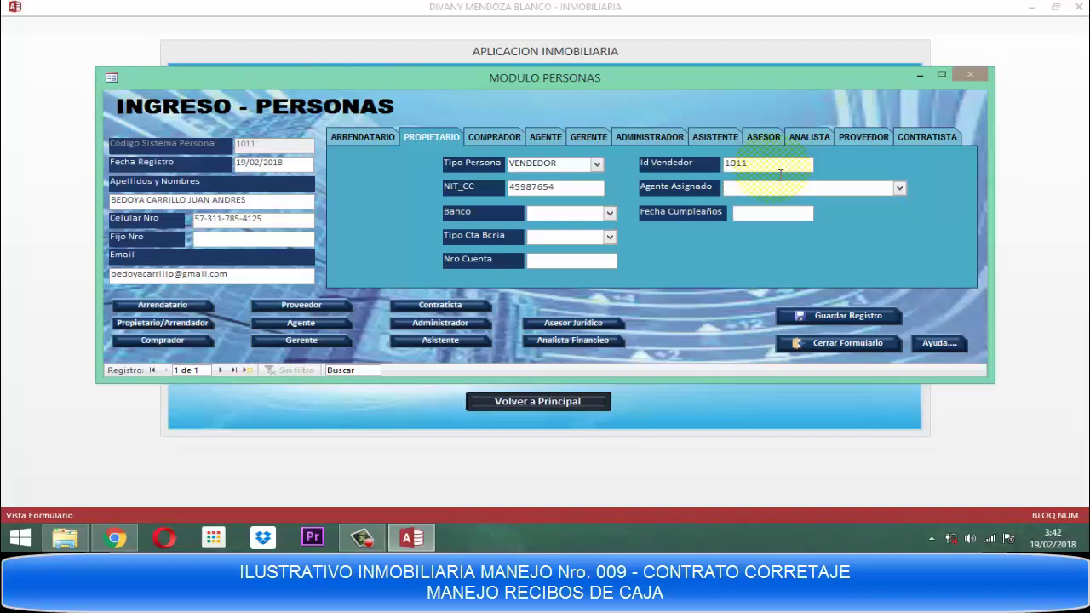
pyautogui.press('F4')
pyautogui.press('Down')
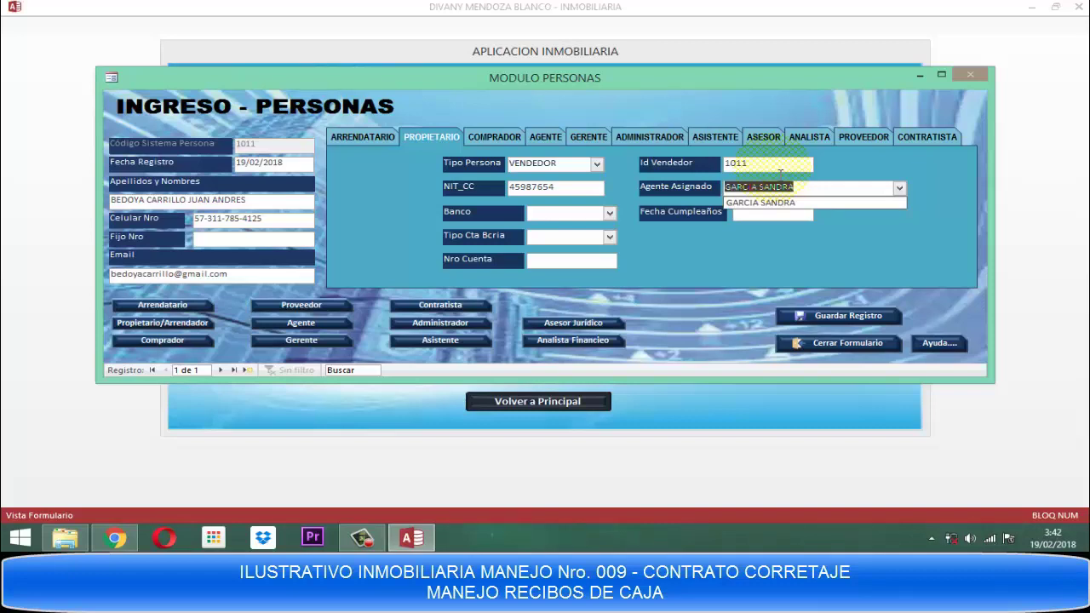
pyautogui.press('Tab')
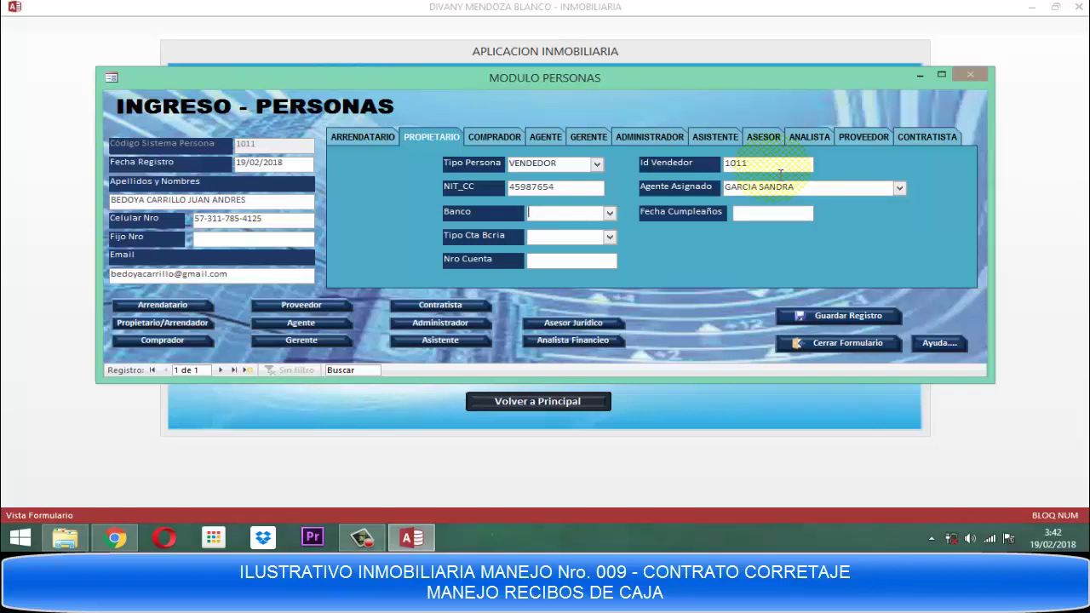
# Set bank BANCOLOMBIA, account type AHORROS, account number and birthday, then save the record.
pyautogui.press('F4')
pyautogui.press('Down')
pyautogui.press('Down')
pyautogui.press('Down')
pyautogui.press('Down')
pyautogui.press('Down')
pyautogui.press('Down')
pyautogui.press('Down')
pyautogui.press('Down')
pyautogui.press('Down')
pyautogui.press('Down')
pyautogui.press('Down')
pyautogui.press('Down')
pyautogui.press('Down')
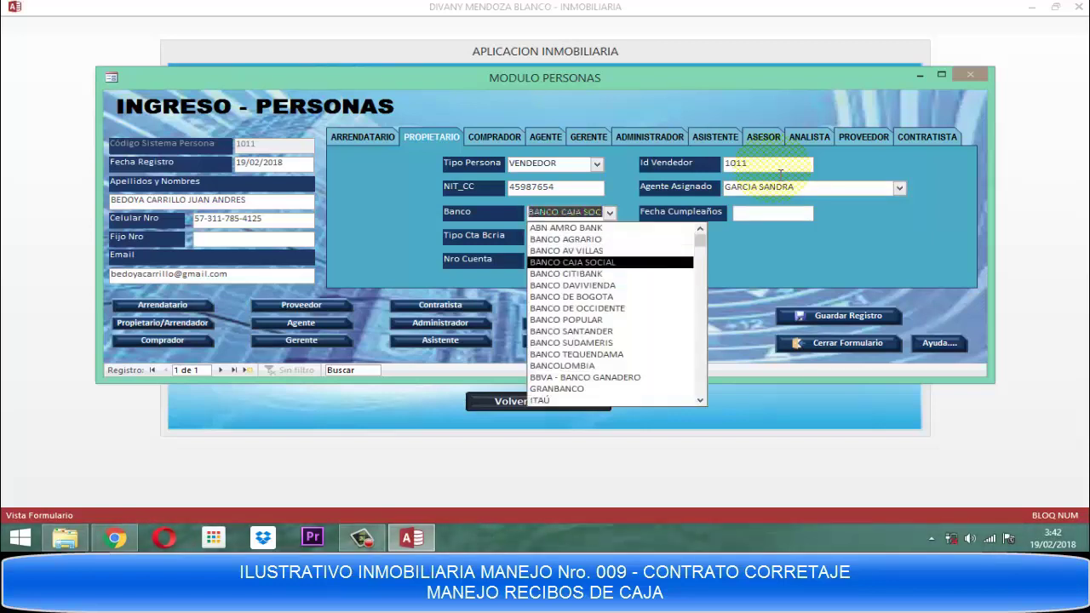
pyautogui.press('Return')
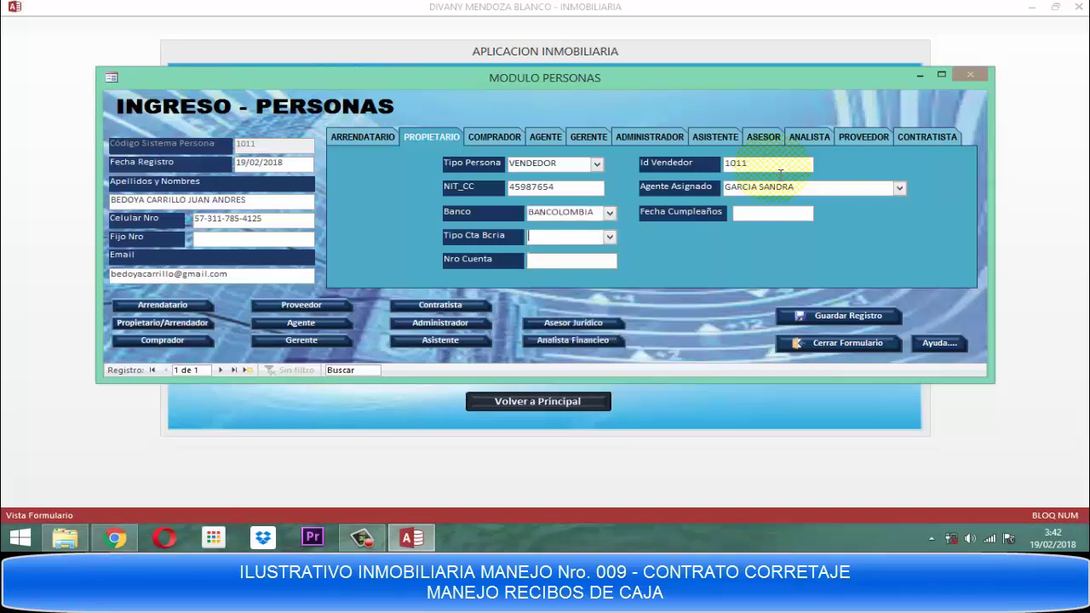
pyautogui.write('a')
pyautogui.press('Return')
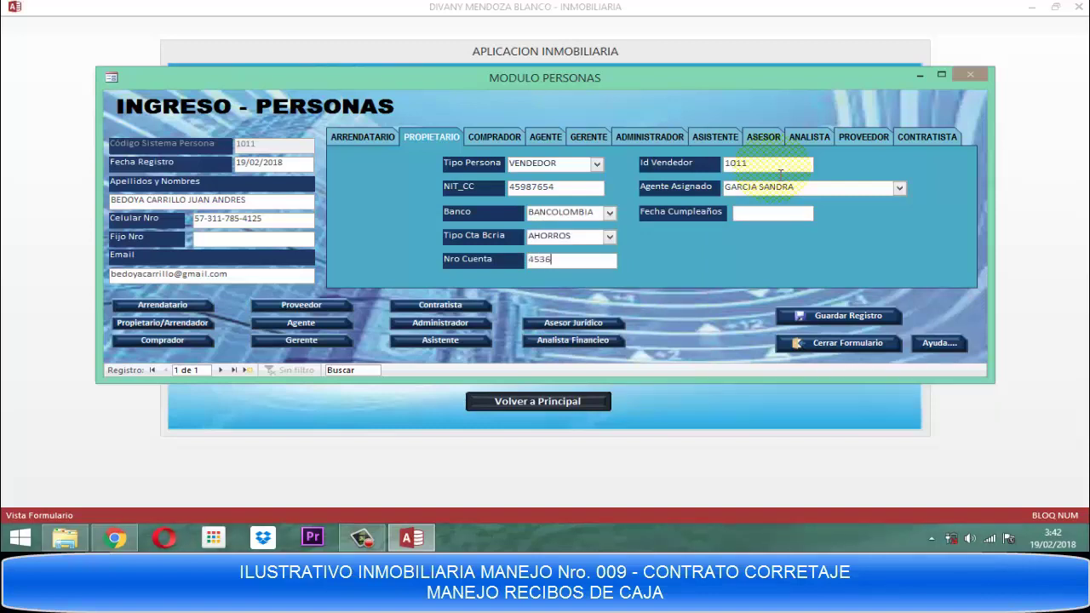
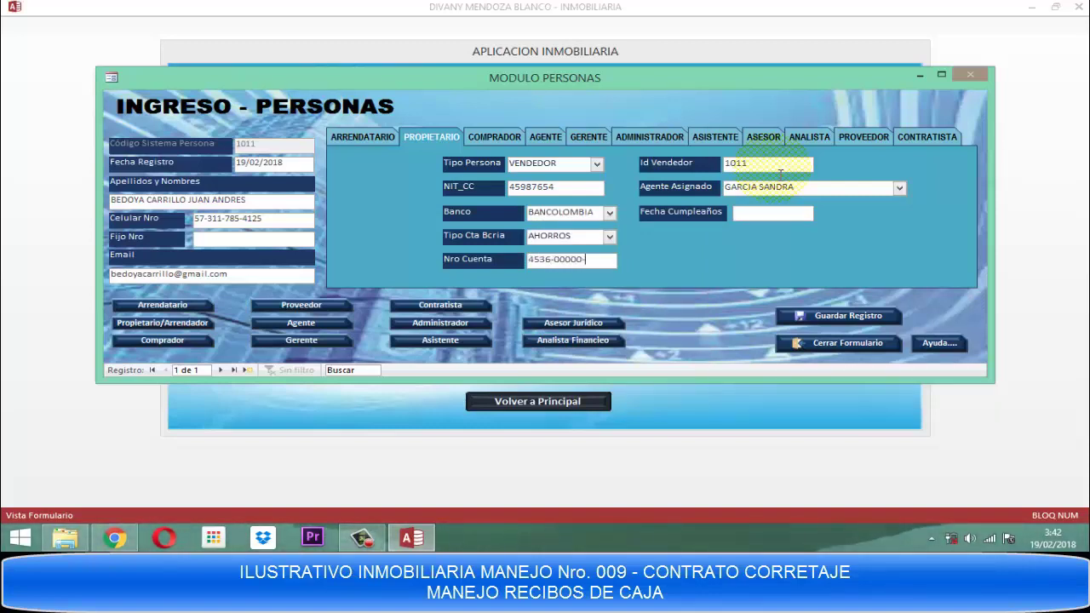
pyautogui.press('Tab')
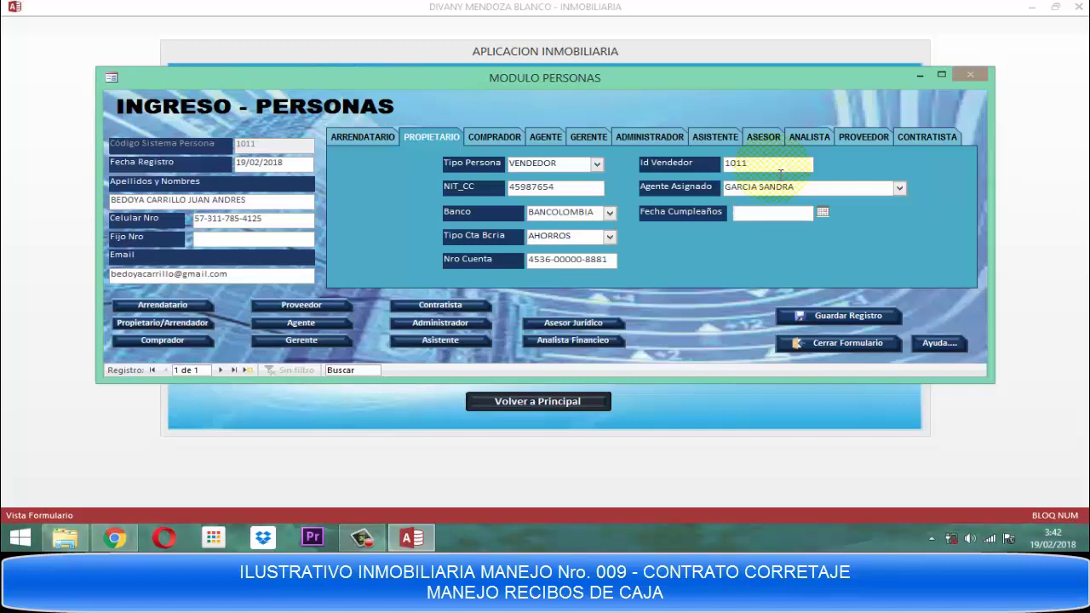
pyautogui.write('04/')
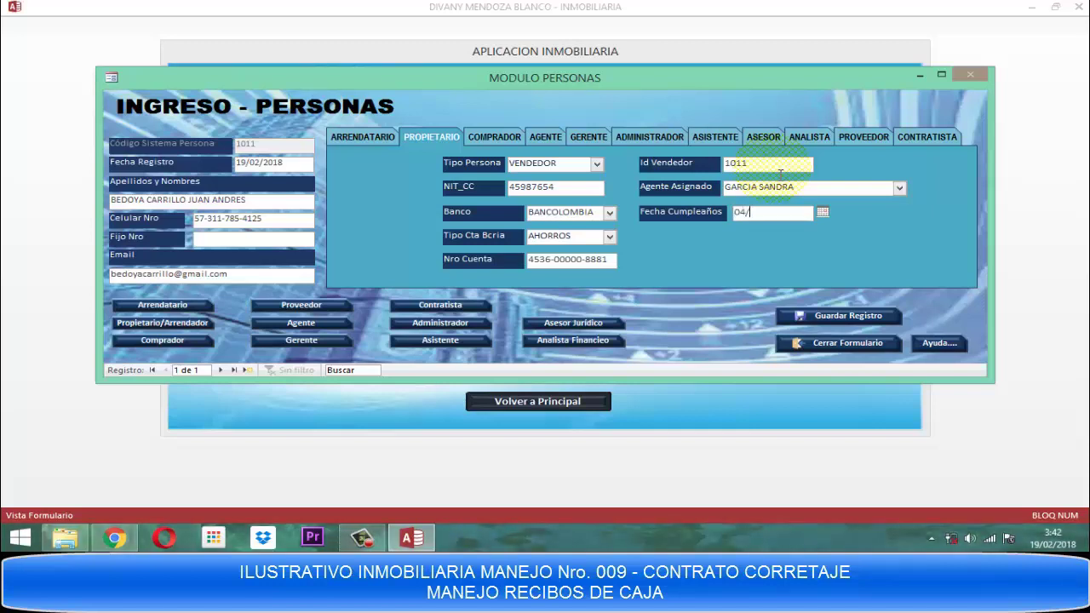
pyautogui.write('11/1985')
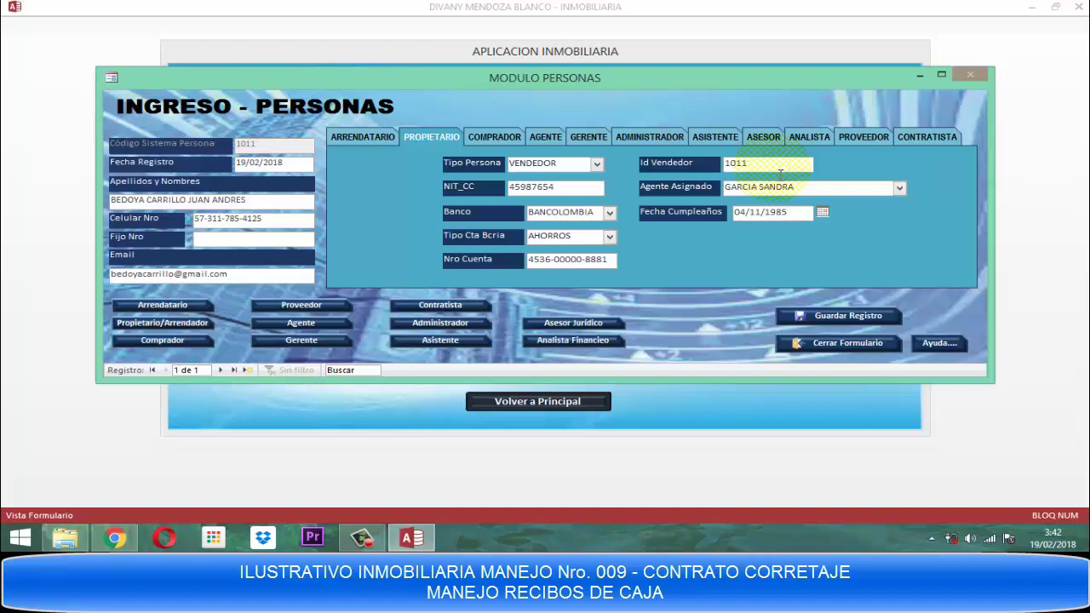
pyautogui.click(820, 315)
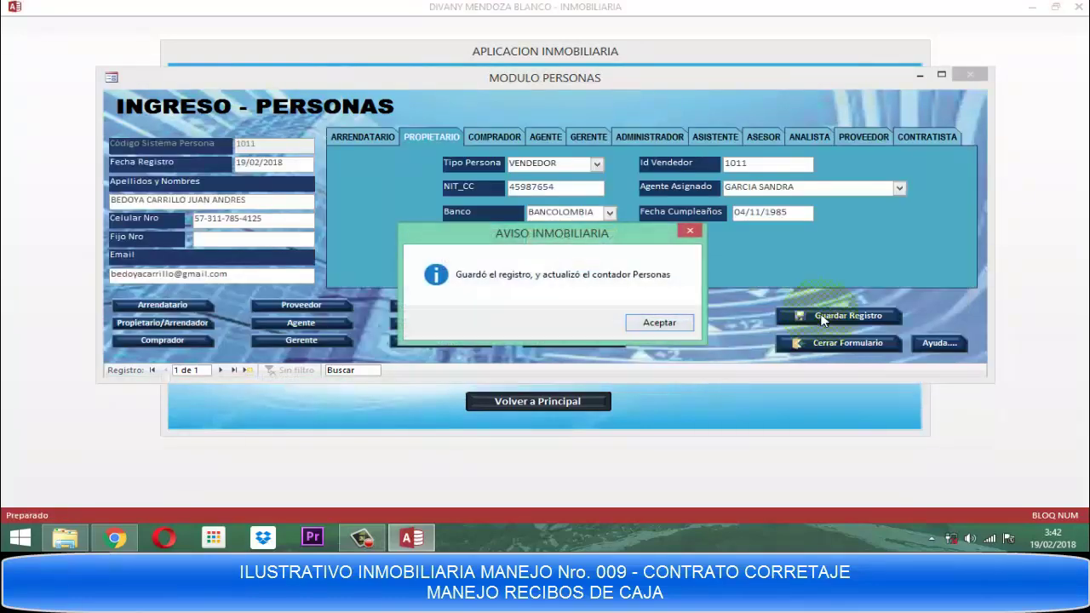
pyautogui.click(649, 324)
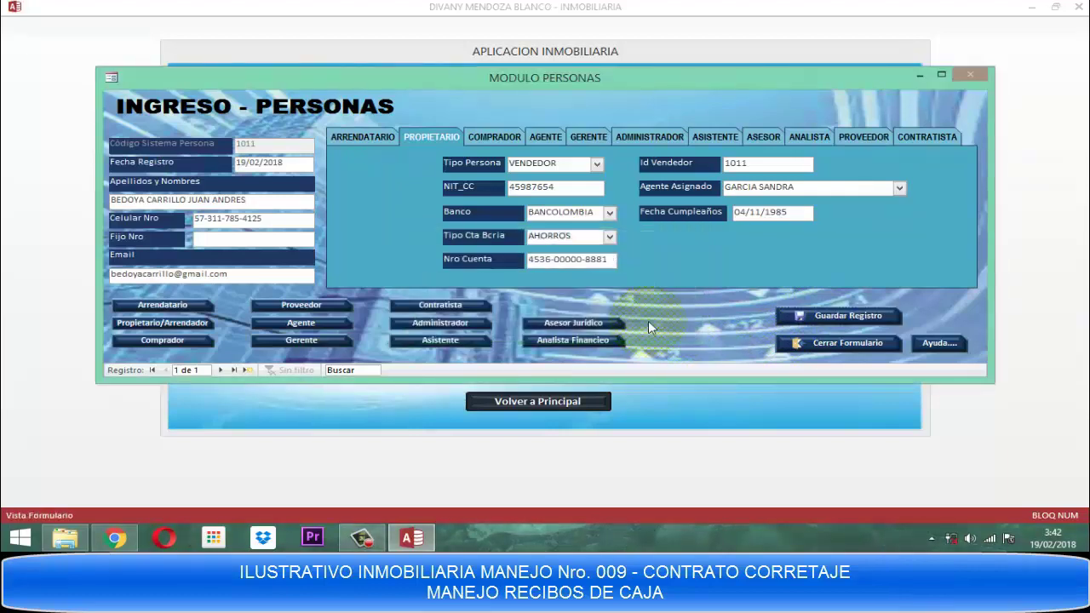
# Close the entry form and start a new DAR DE ALTA person record 1012.
pyautogui.click(855, 346)
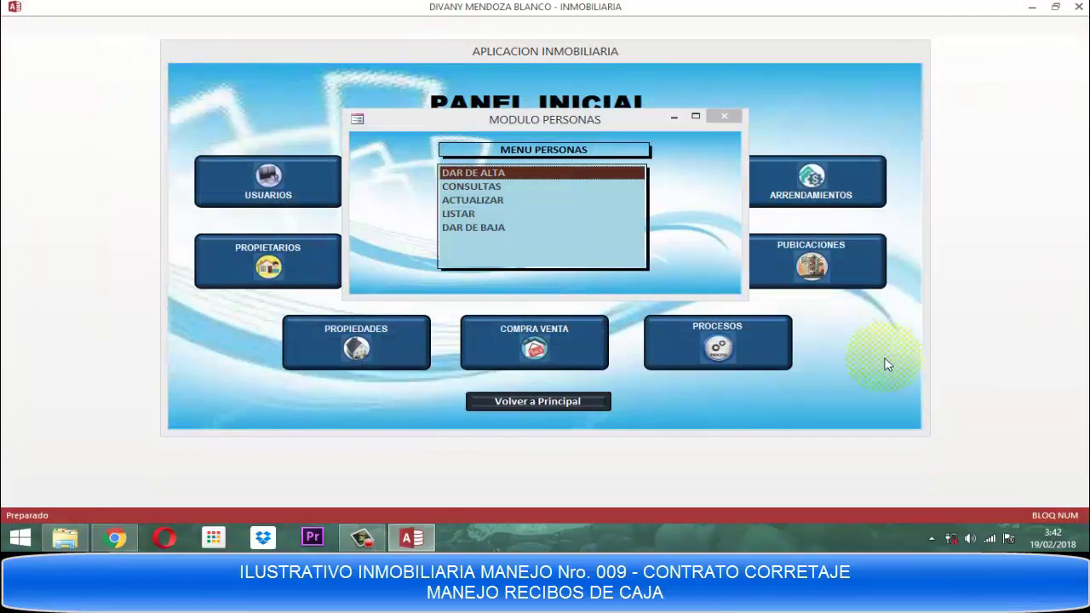
pyautogui.click(477, 175)
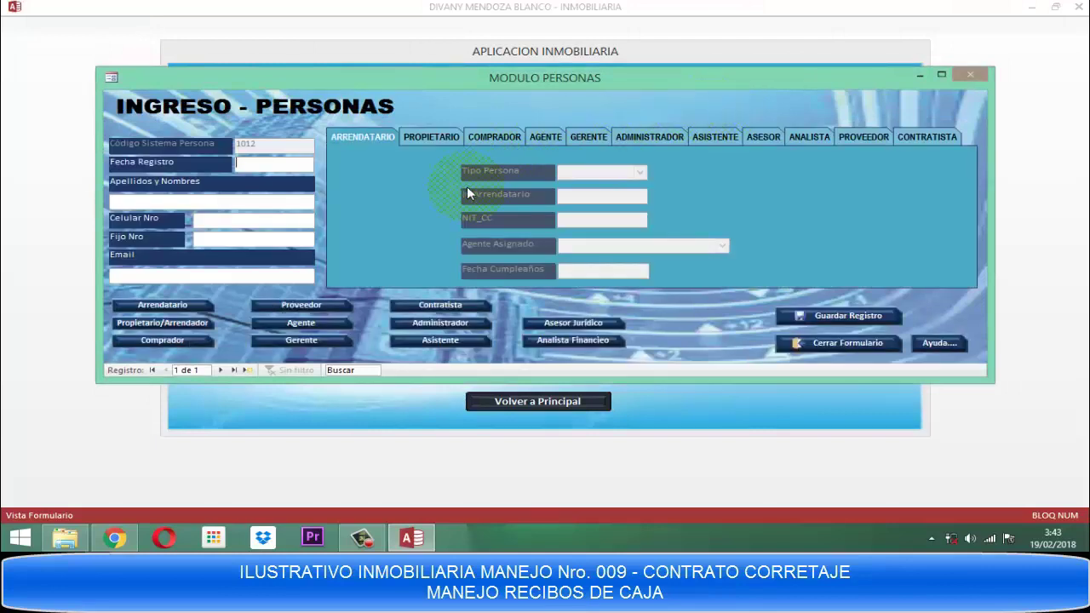
# Enter registration date 19/02/2018 and continue past the warning with No.
pyautogui.write('19/02/2018')
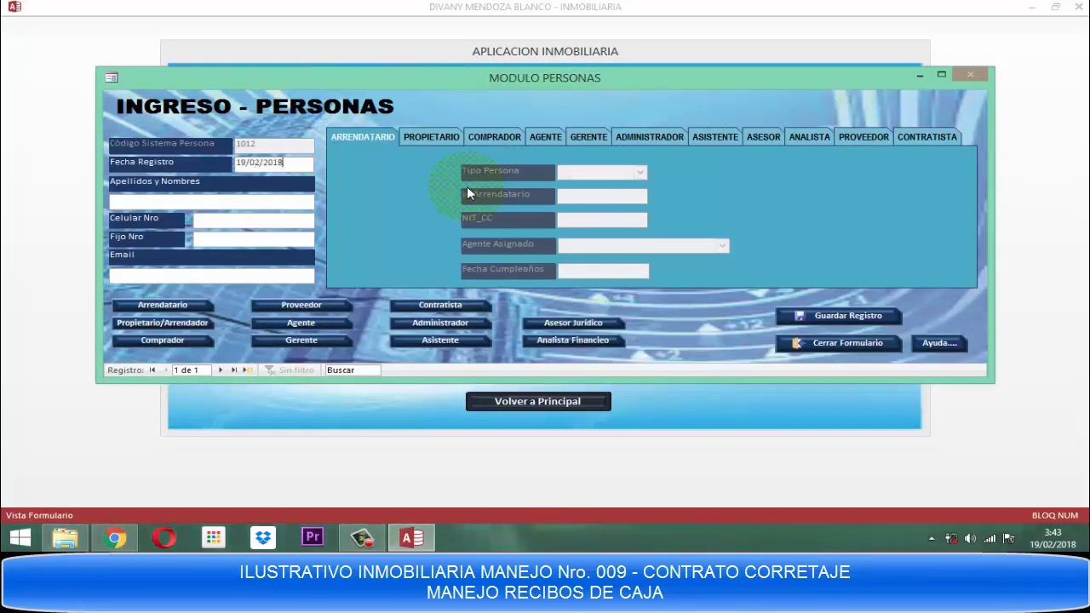
pyautogui.press('Return')
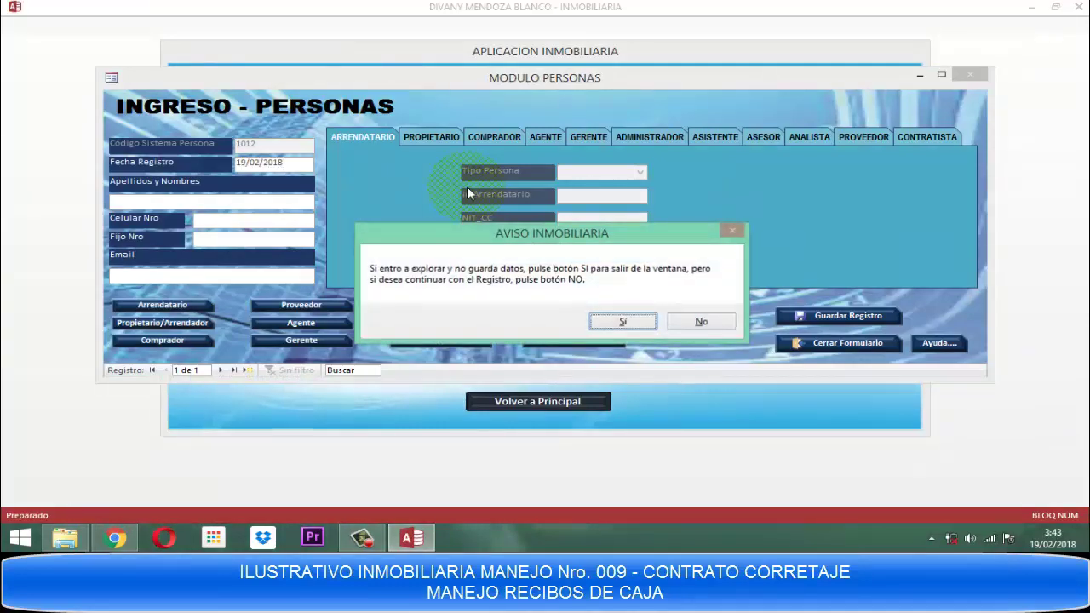
pyautogui.press('Return')
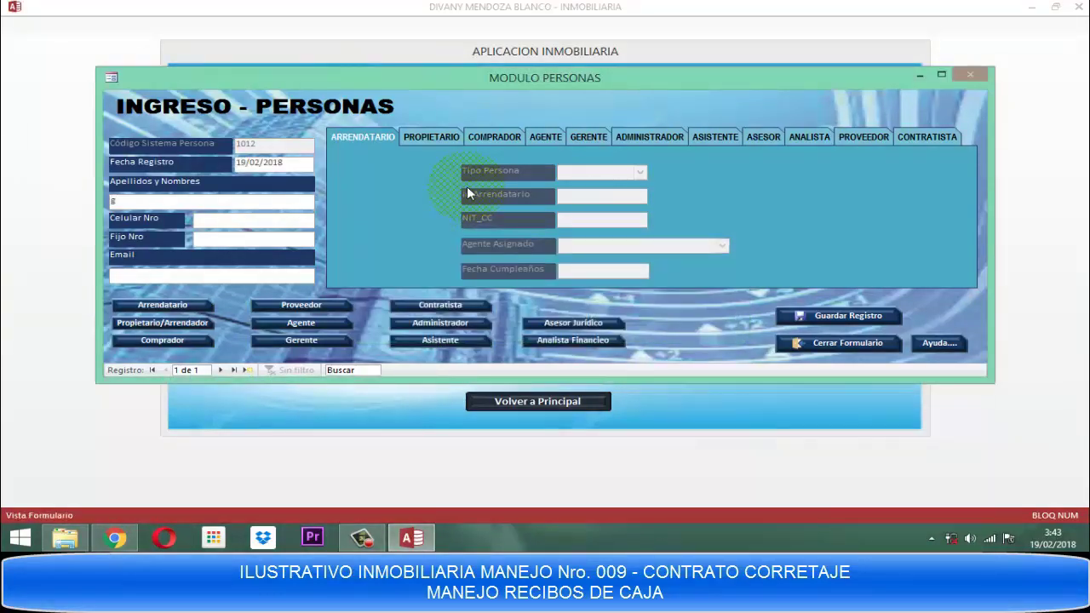
# Fill in the person's full name in capitals, mobile number and e-mail, then open the owner section.
pyautogui.press('capslock')
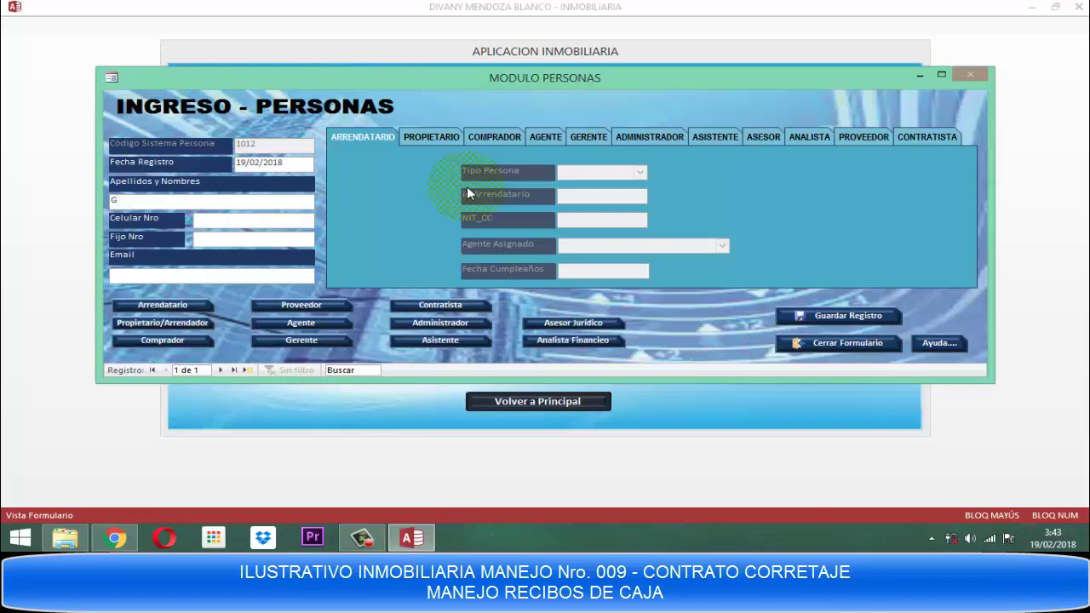
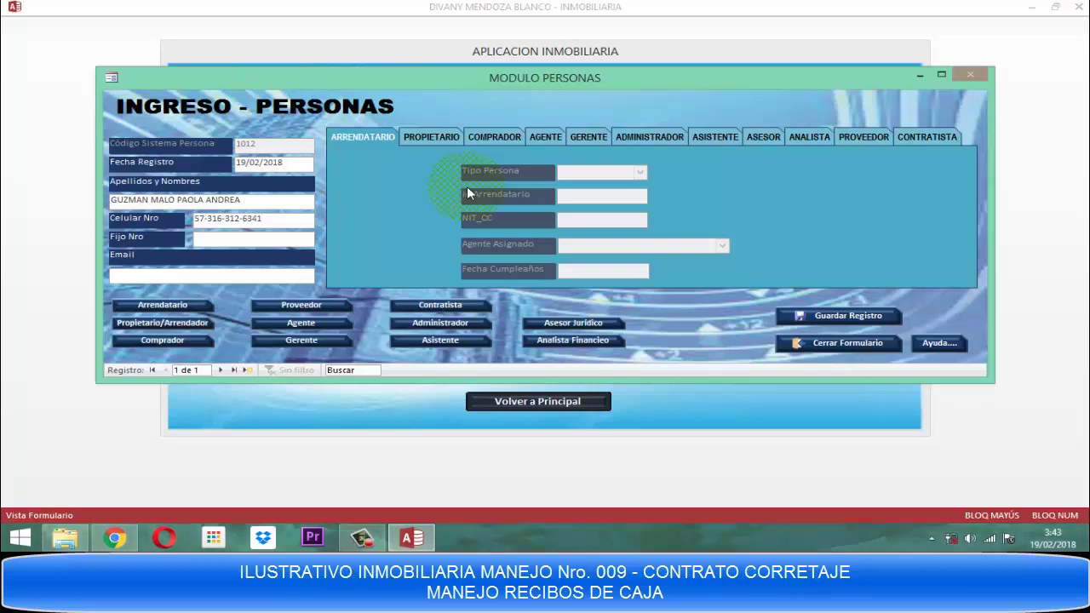
pyautogui.press('Tab')
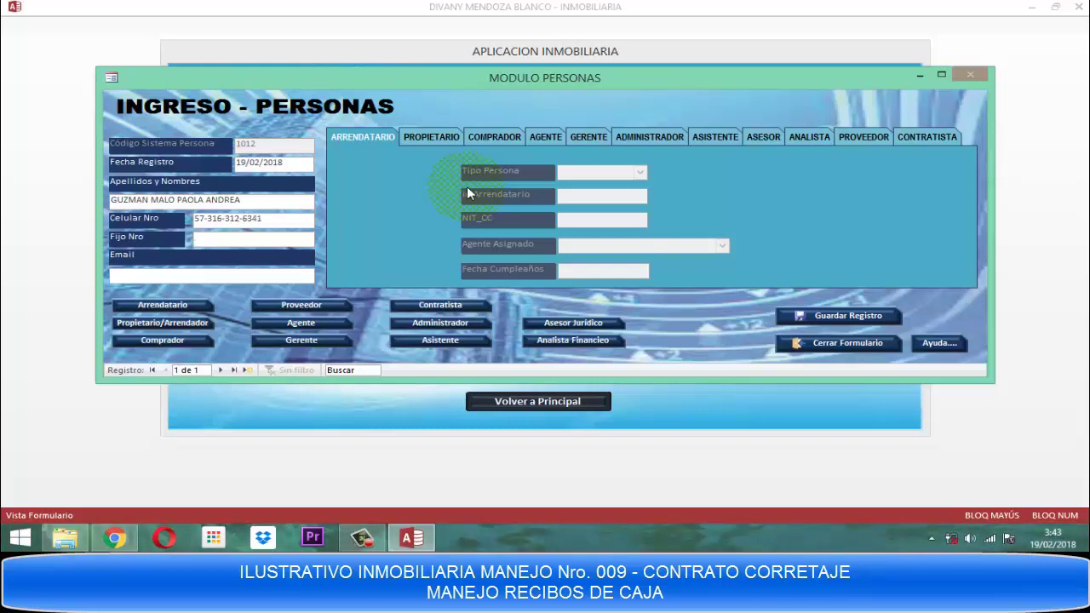
pyautogui.press('capslock')
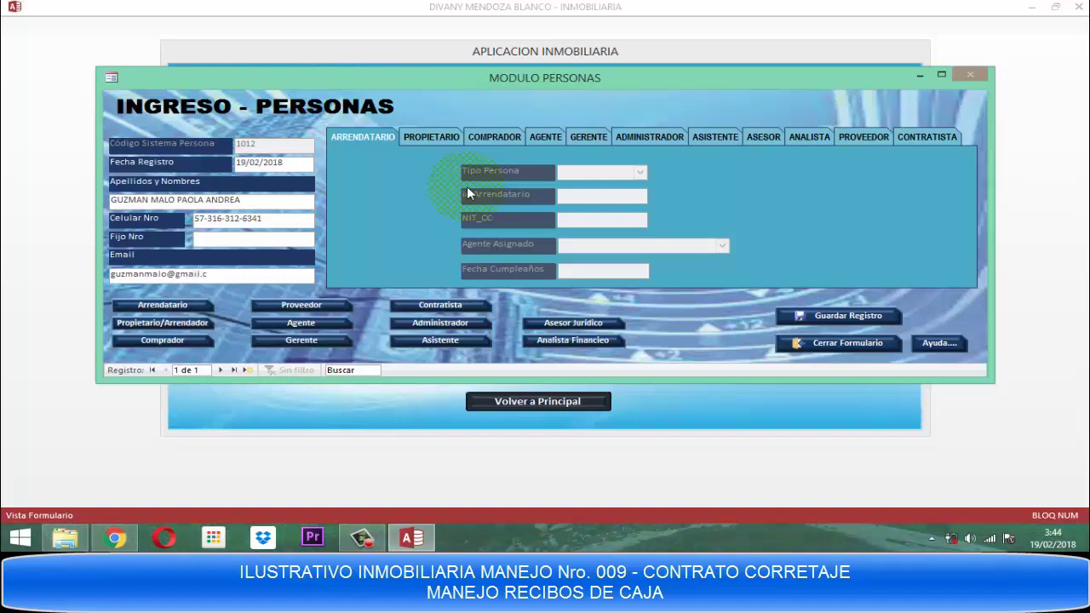
pyautogui.click(151, 324)
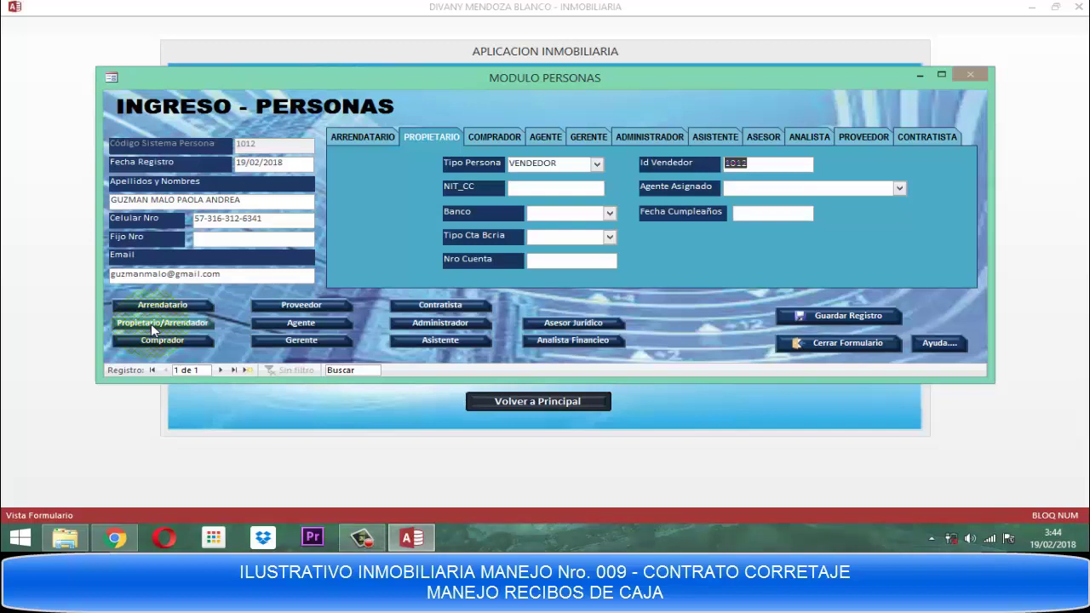
# Enter the owner's ID number and assign an agent from the list.
pyautogui.press('Tab')
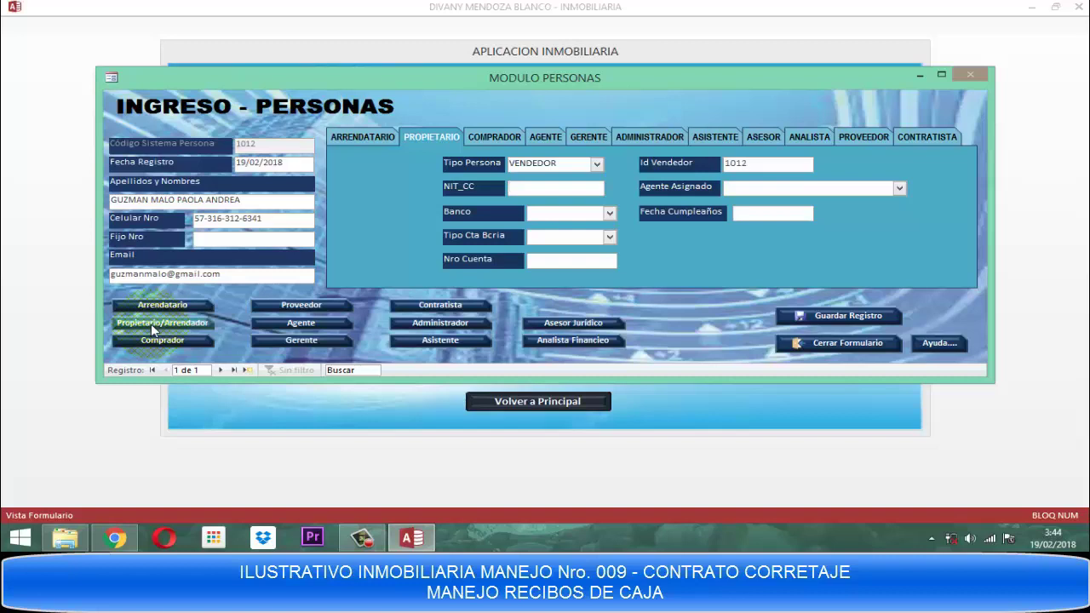
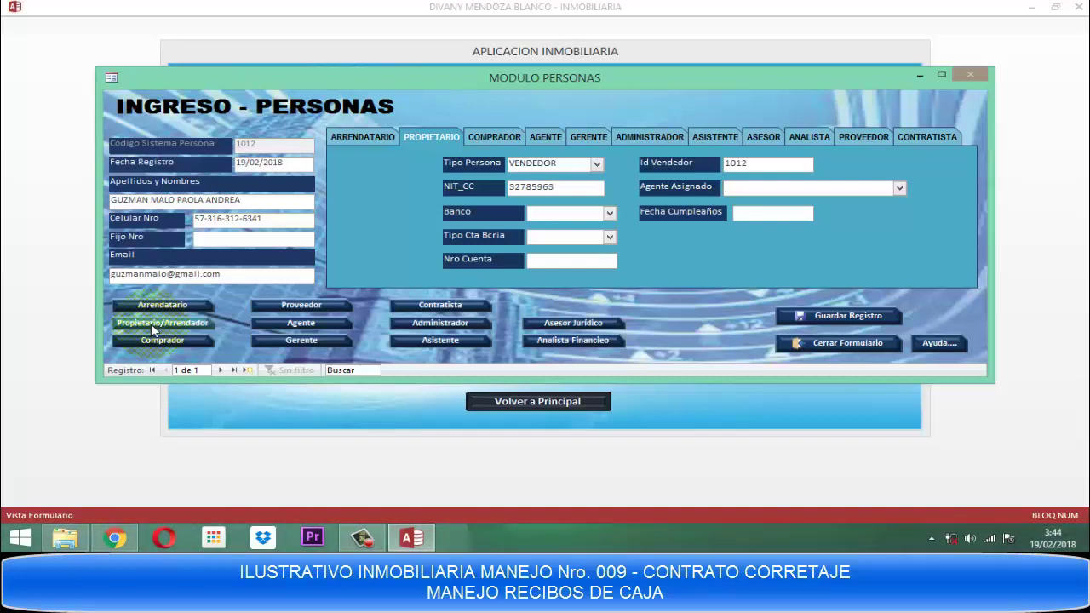
pyautogui.press('F4')
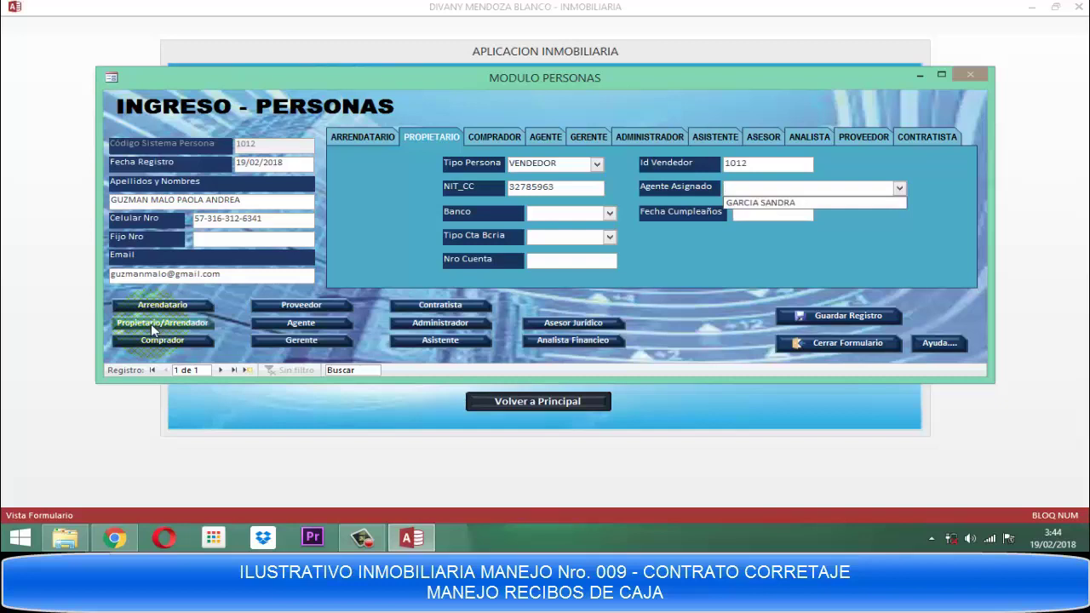
pyautogui.press('Down')
pyautogui.press('Return')
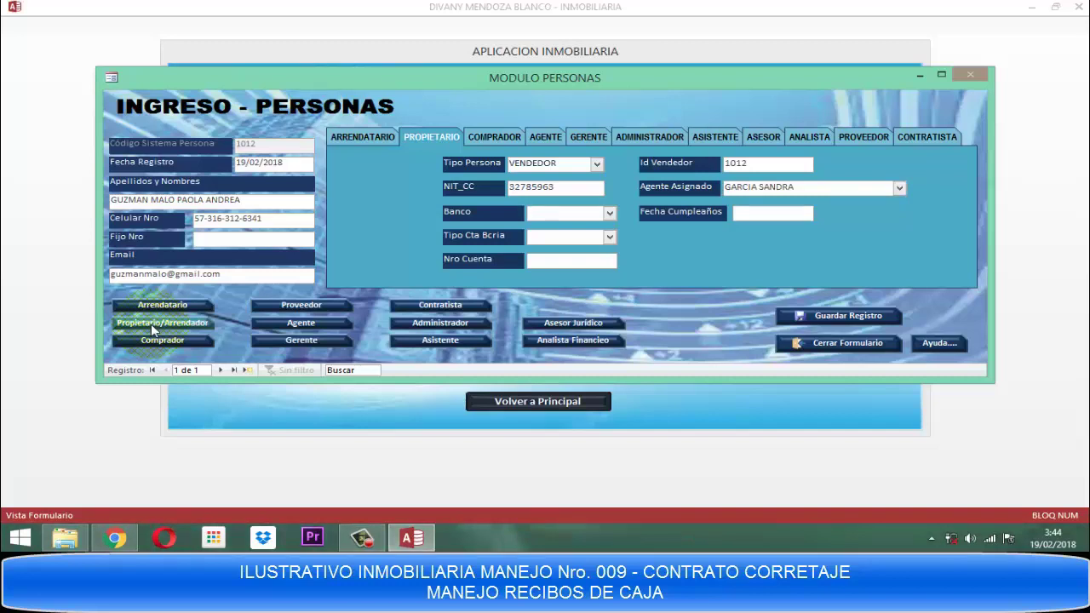
# Set bank BANCOLOMBIA, account type AHORROS, and enter the bank account number.
pyautogui.hotkey('alt', 'Down')
pyautogui.press('Down')
pyautogui.press('Down')
pyautogui.press('Down')
pyautogui.press('Down')
pyautogui.press('Down')
pyautogui.press('Down')
pyautogui.press('Down')
pyautogui.press('Down')
pyautogui.press('Down')
pyautogui.press('Down')
pyautogui.press('Down')
pyautogui.press('Down')
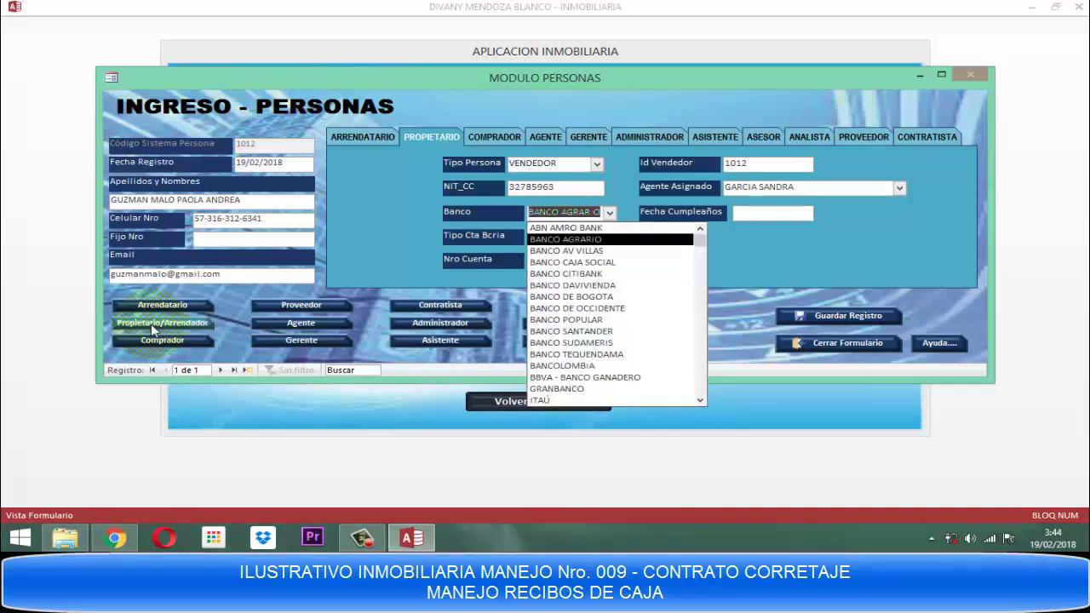
pyautogui.press('Down')
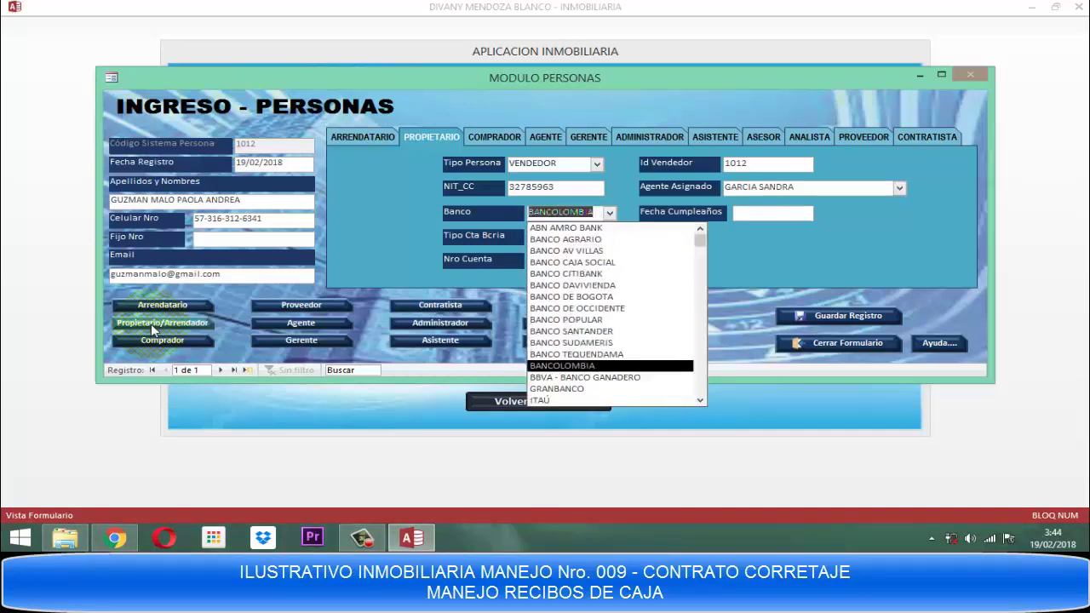
pyautogui.press('Return')
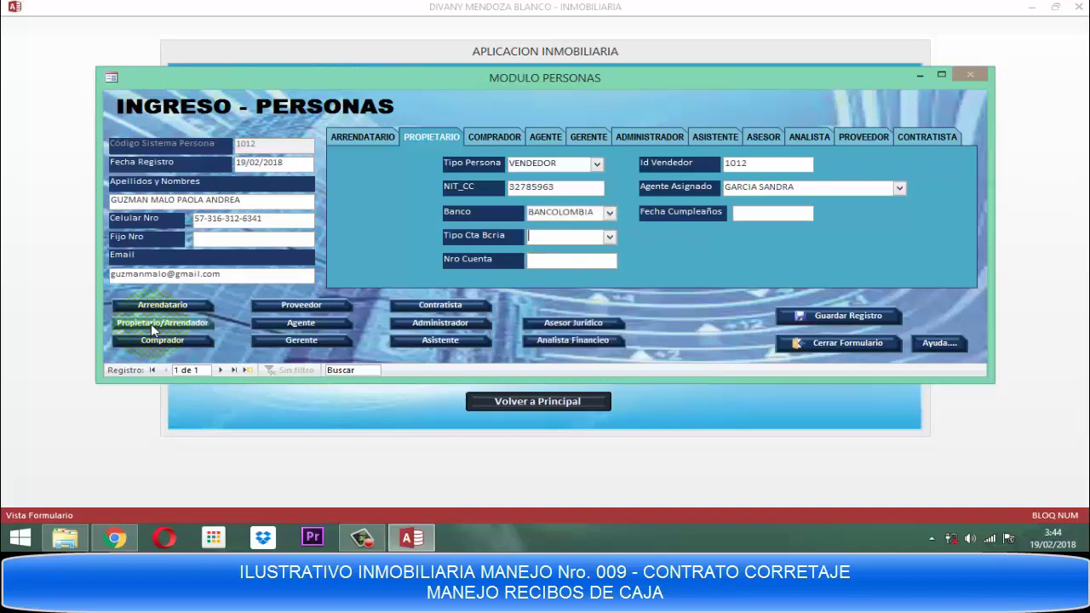
pyautogui.write('aHORROS')
pyautogui.press('Tab')
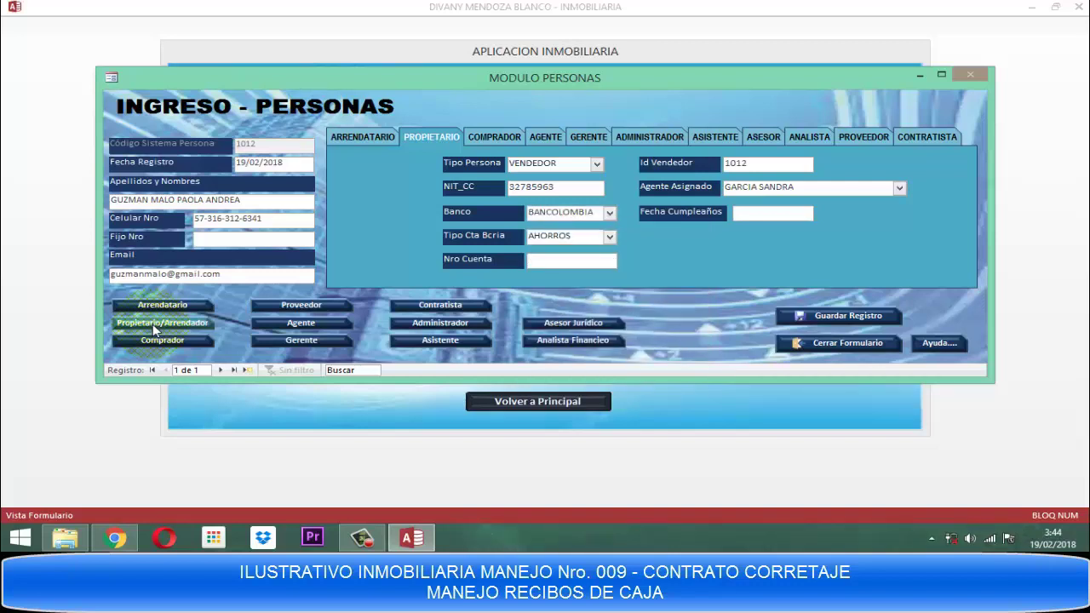
pyautogui.press('Tab')
pyautogui.write('25/05/')
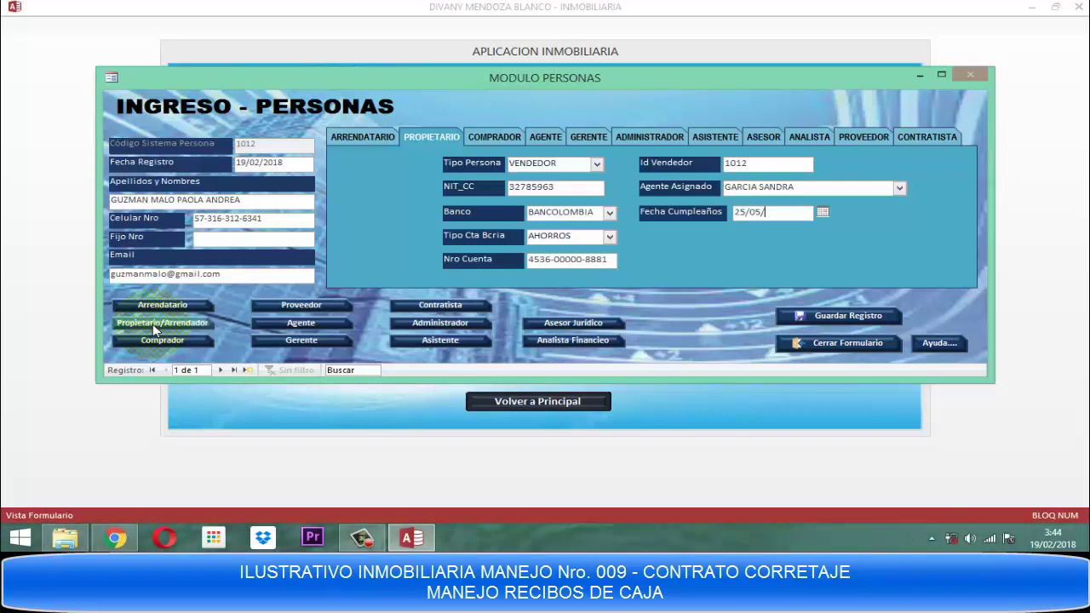
pyautogui.write('1994')
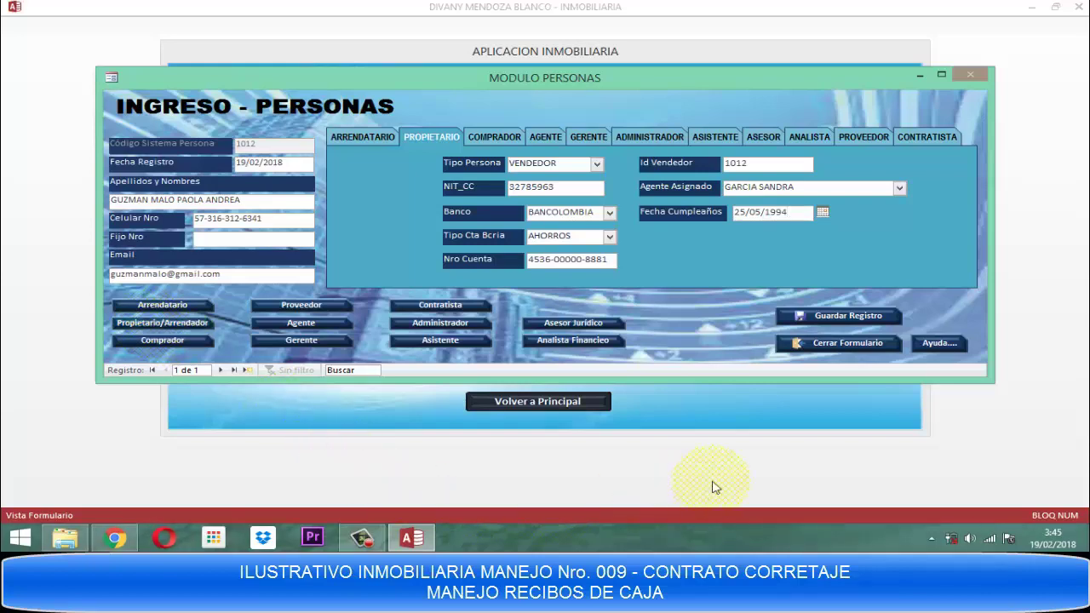
pyautogui.click(855, 317)
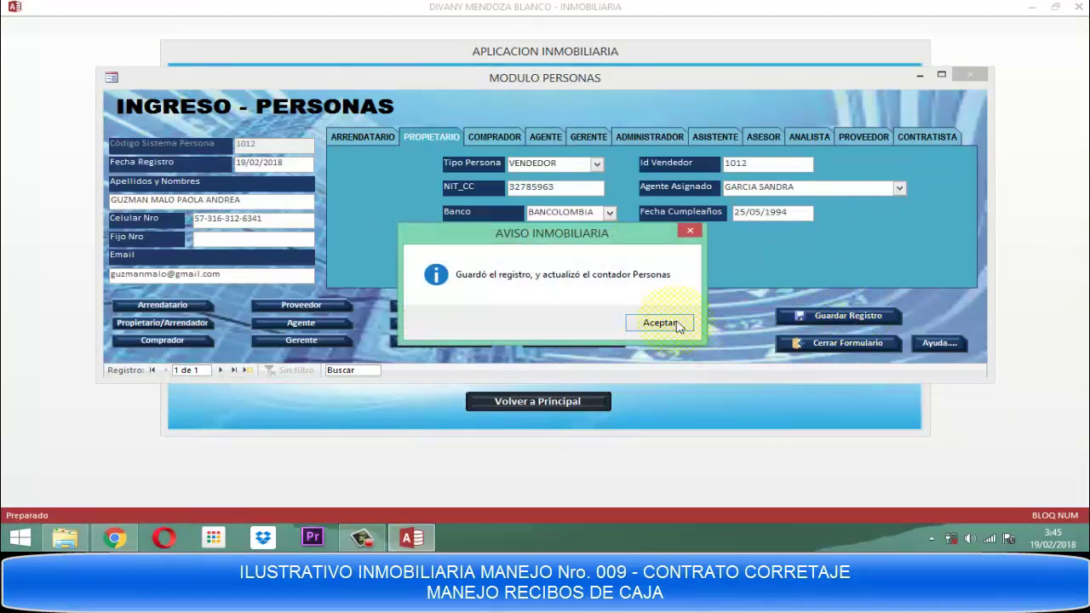
# Dismiss the AVISO INMOBILIARIA save notice and close the person entry form.
pyautogui.click(674, 322)
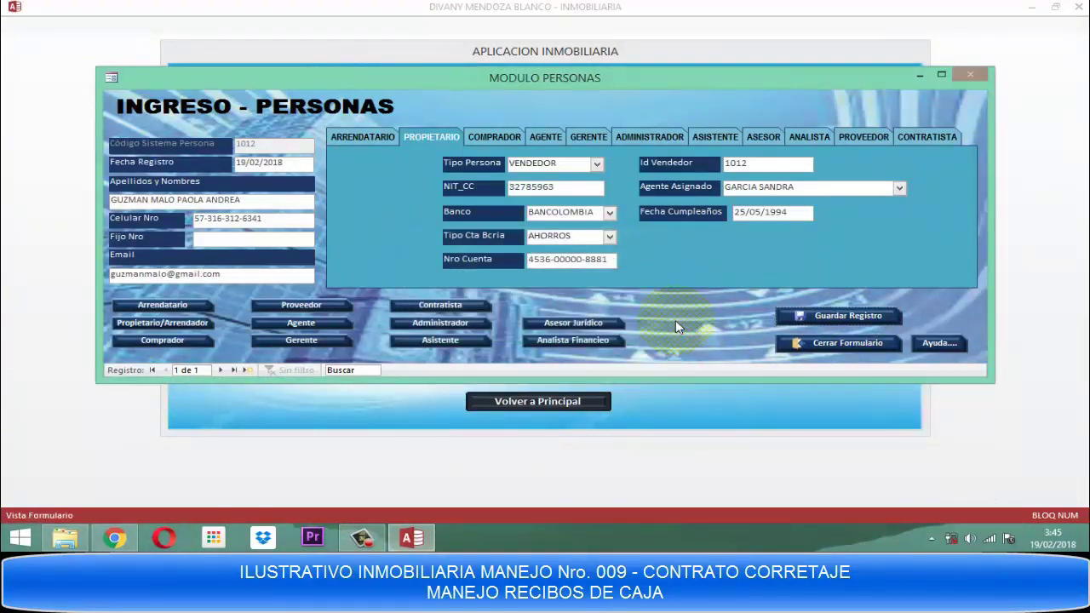
pyautogui.click(815, 341)
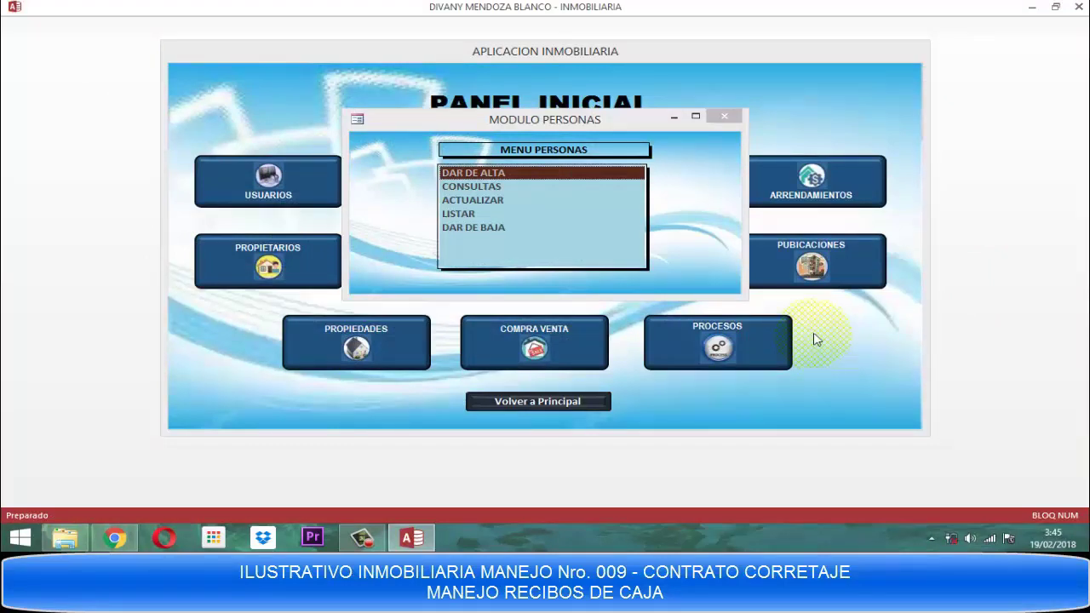
# Start new person record 1013 dated 19/02/2018 and enter the full name in capitals.
pyautogui.click(459, 174)
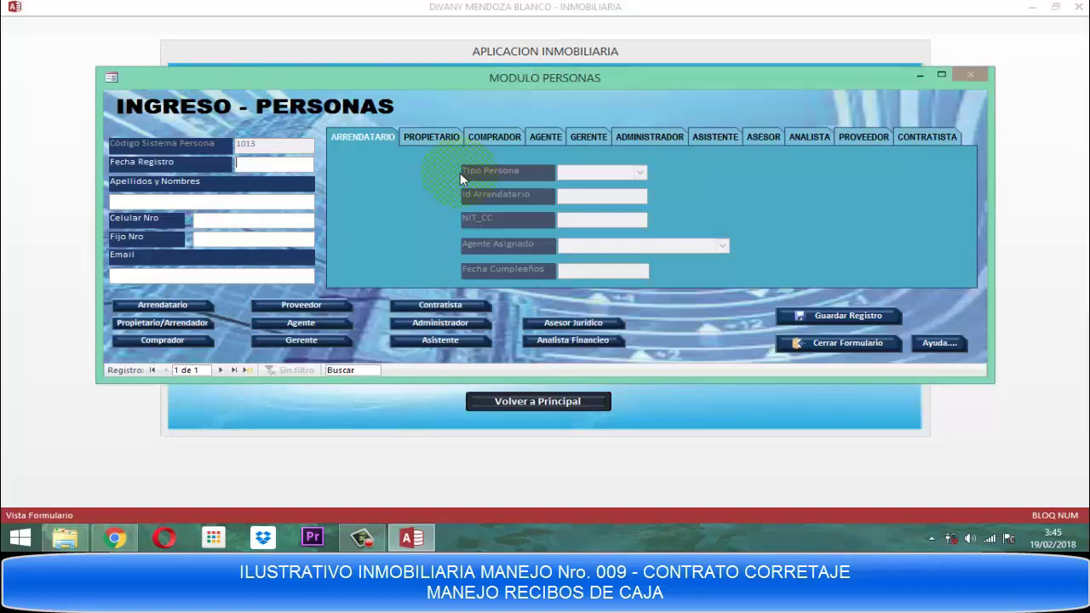
pyautogui.write('19/02/2018')
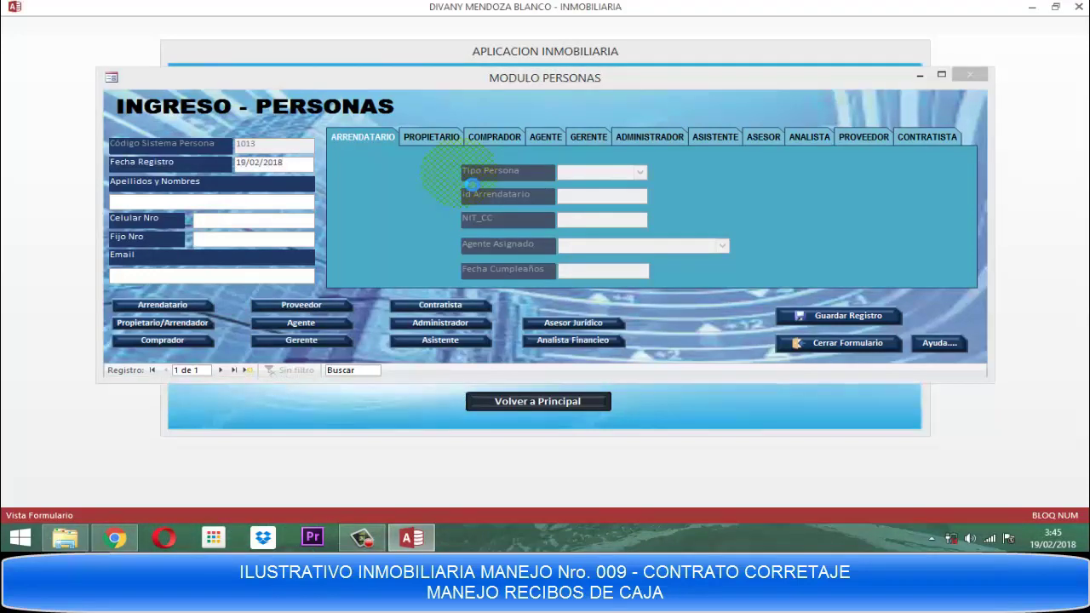
pyautogui.write('n')
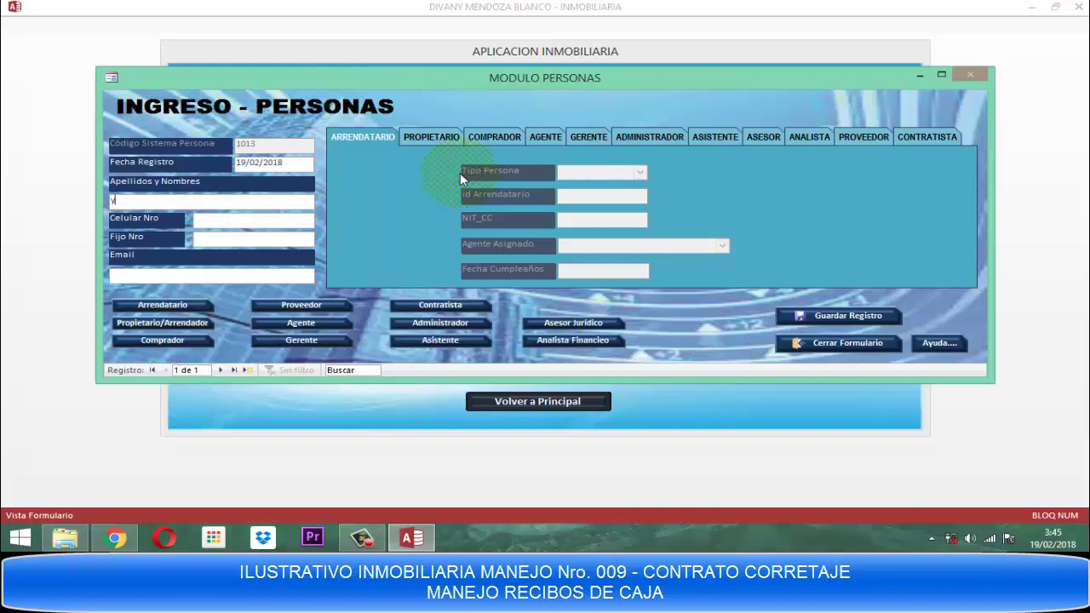
pyautogui.press('capslock')
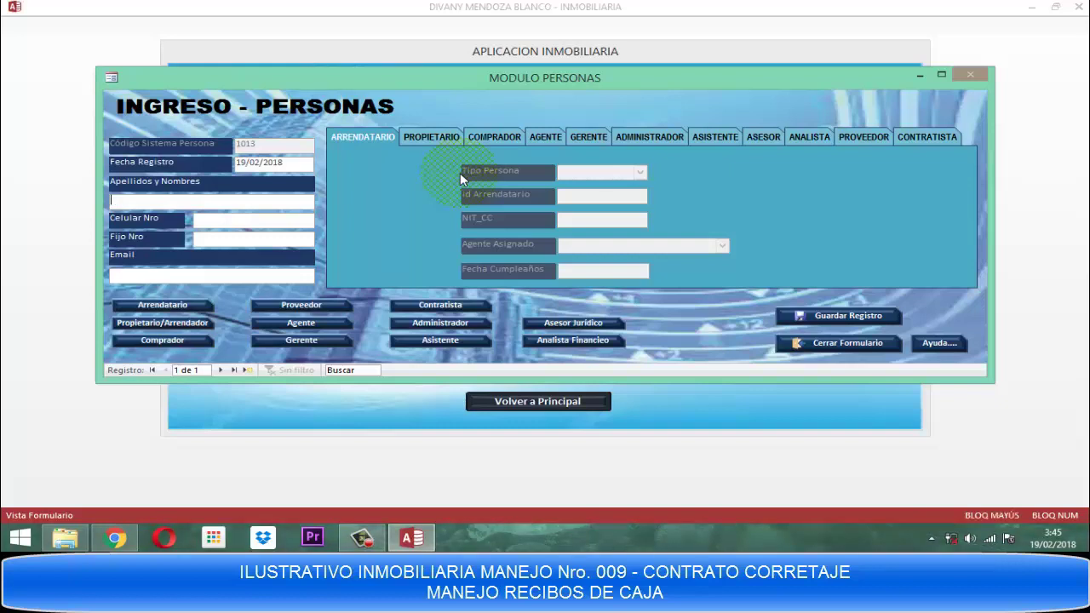
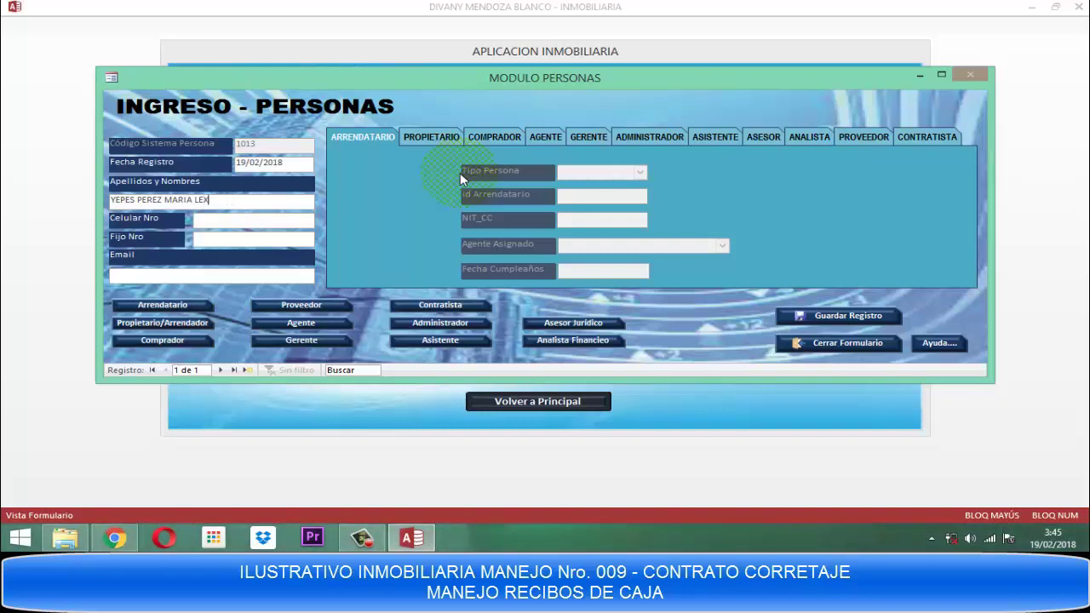
# Enter the person's mobile number and Gmail e-mail address, correcting typos.
pyautogui.press('Tab')
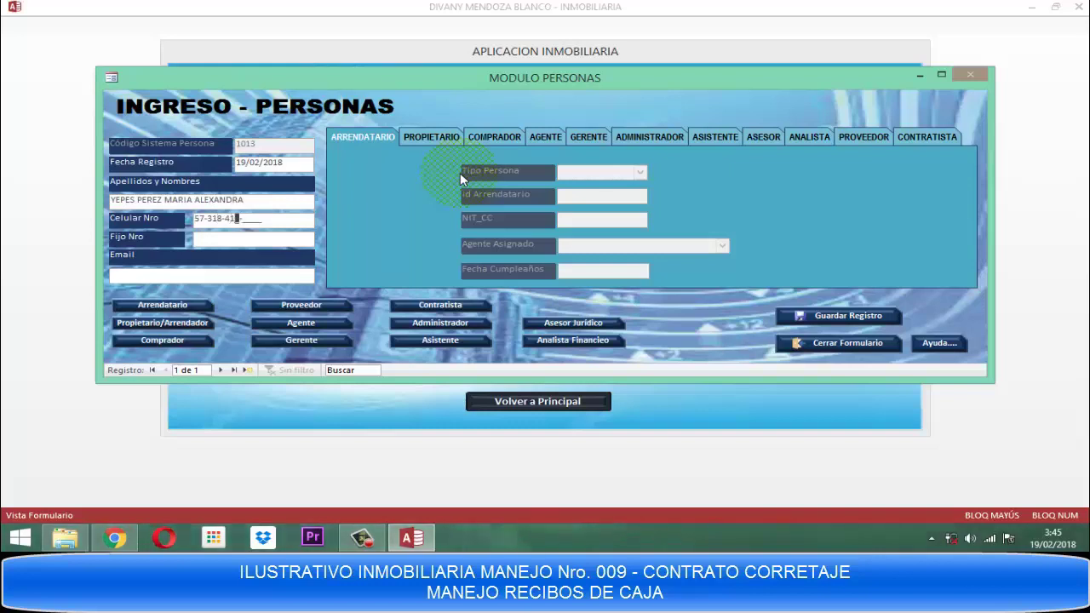
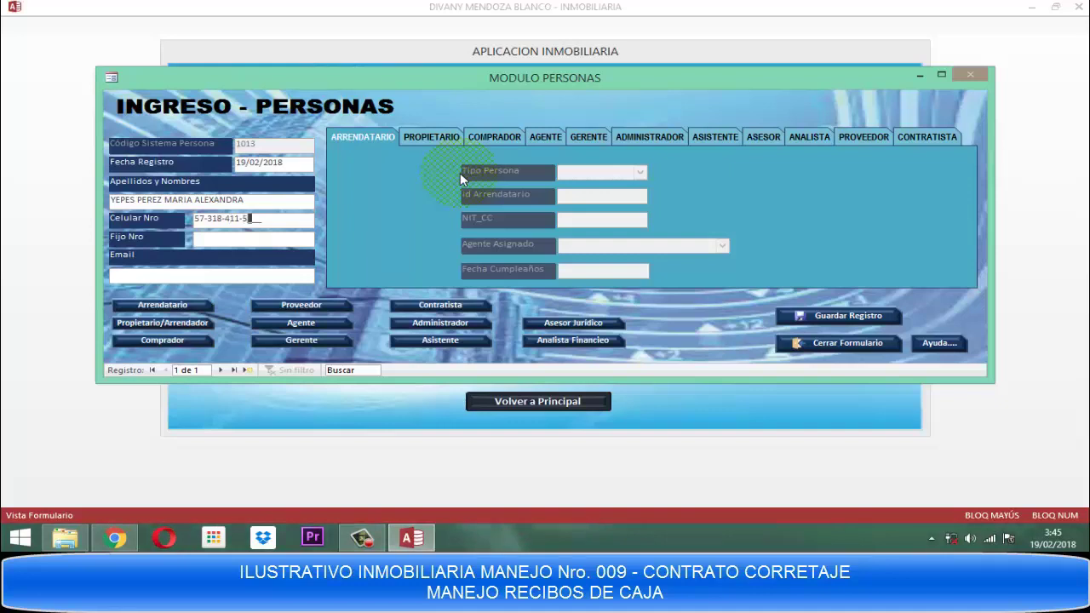
pyautogui.press('capslock')
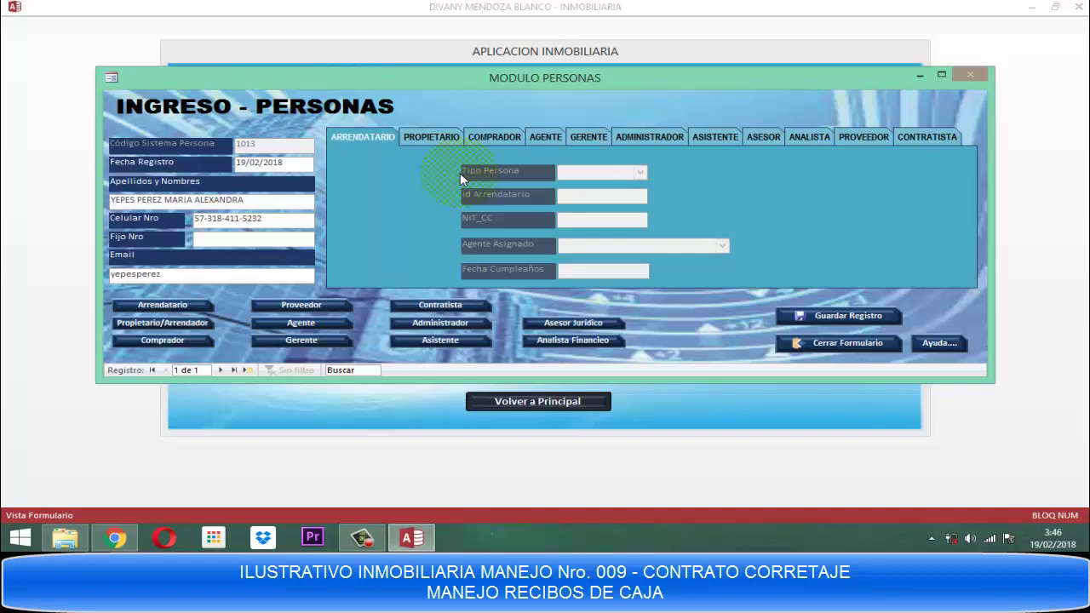
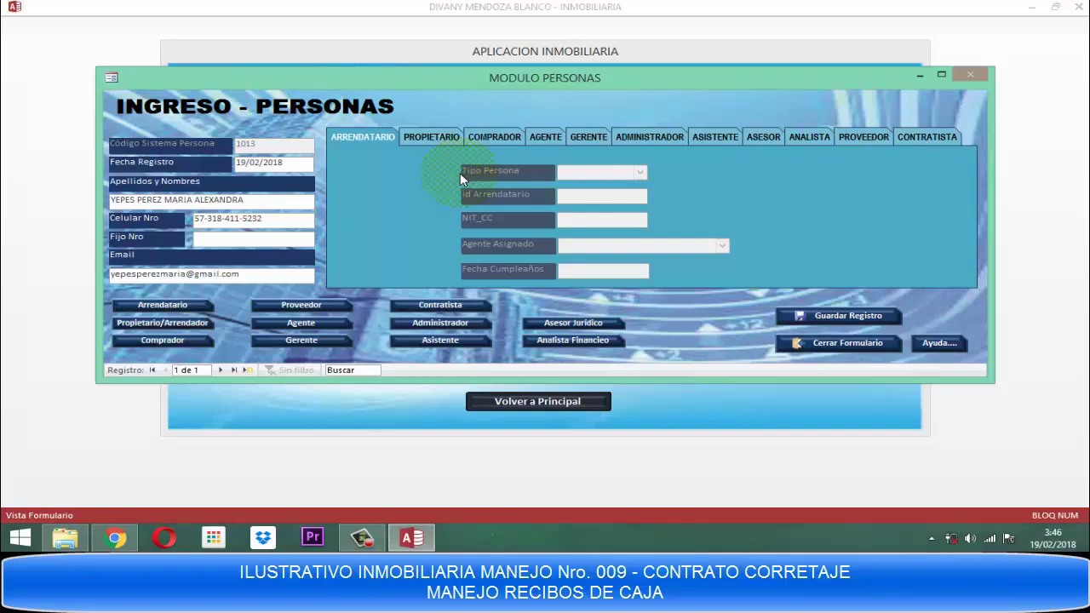
pyautogui.click(185, 347)
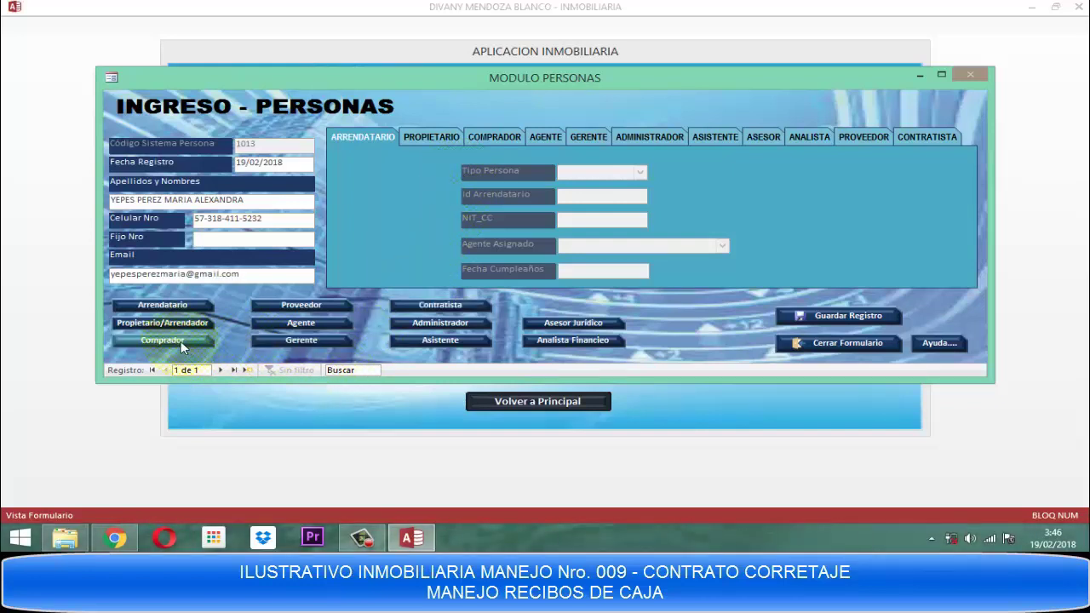
pyautogui.click(182, 344)
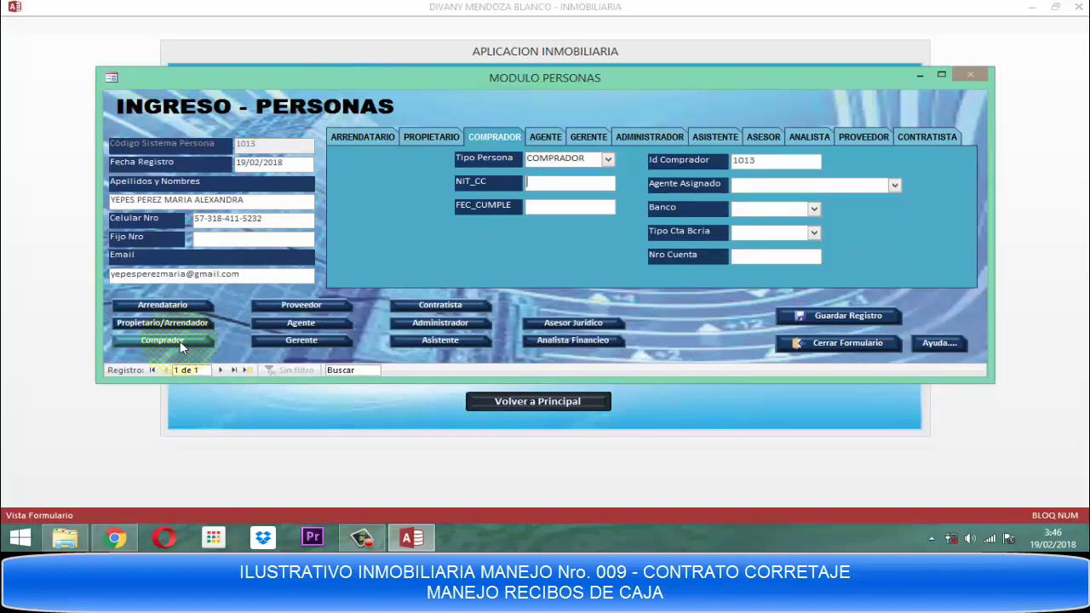
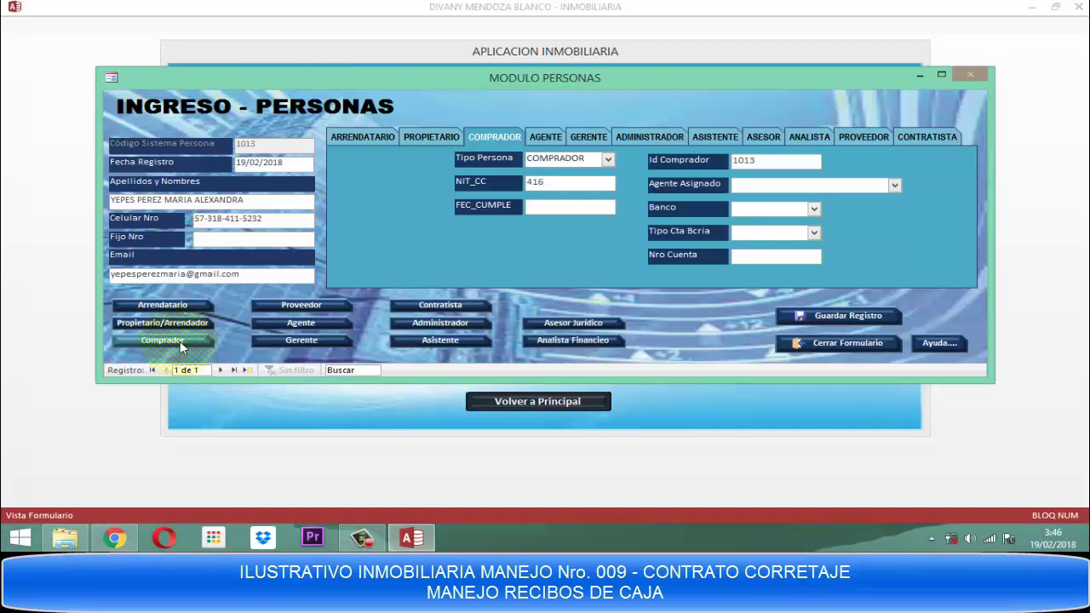
pyautogui.press('Tab')
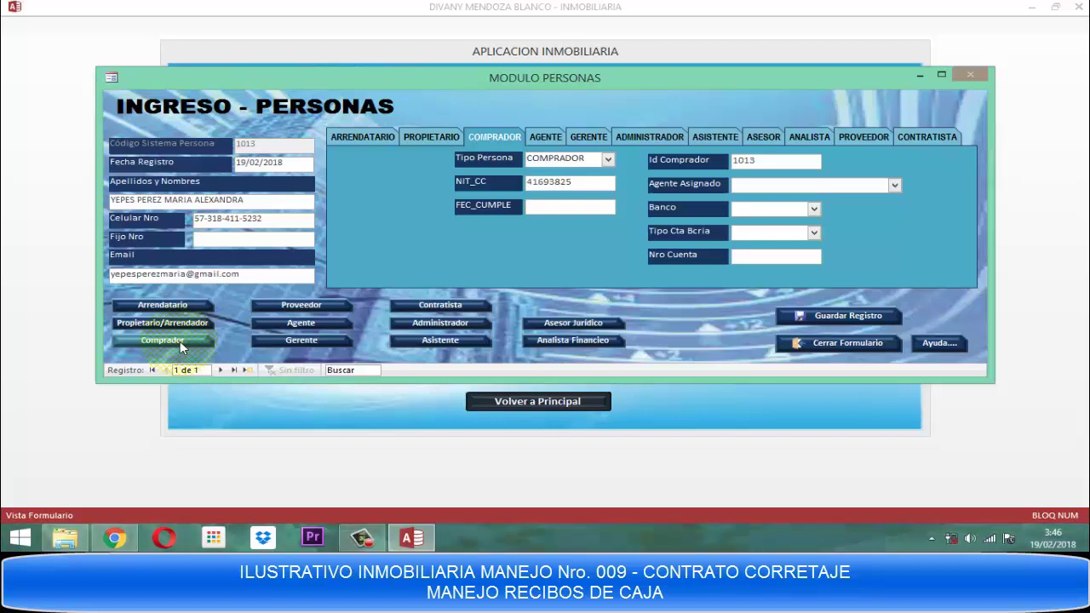
pyautogui.write('17/04/')
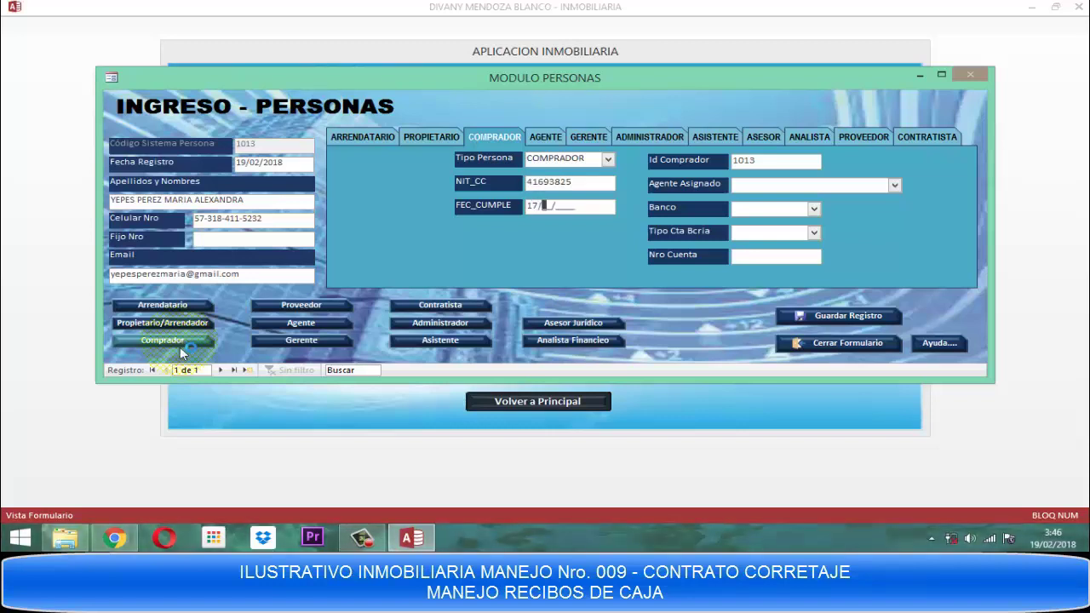
pyautogui.write('1974')
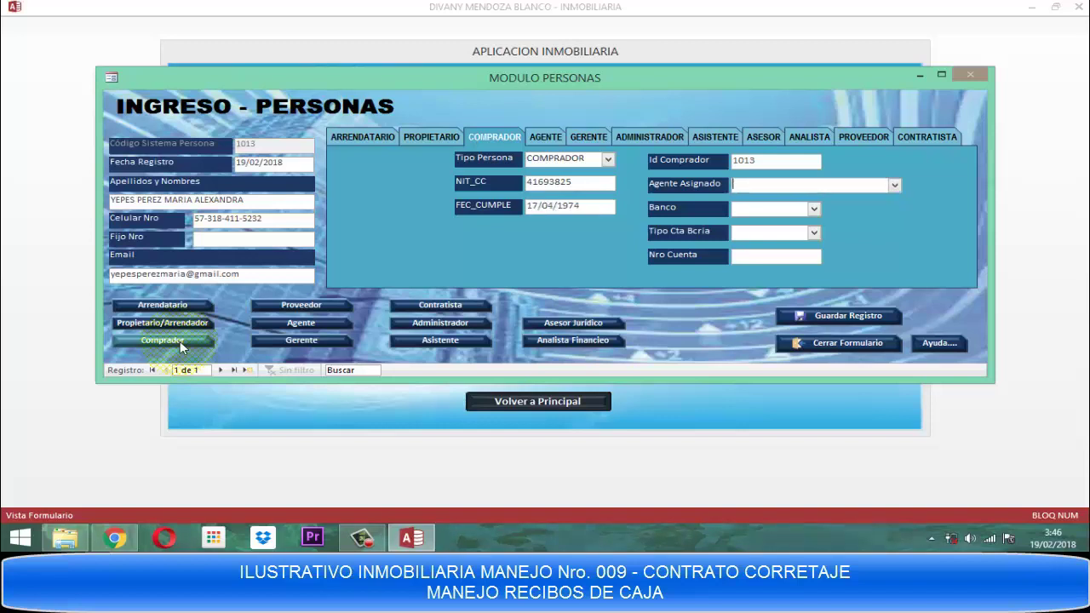
pyautogui.press('F4')
pyautogui.press('Down')
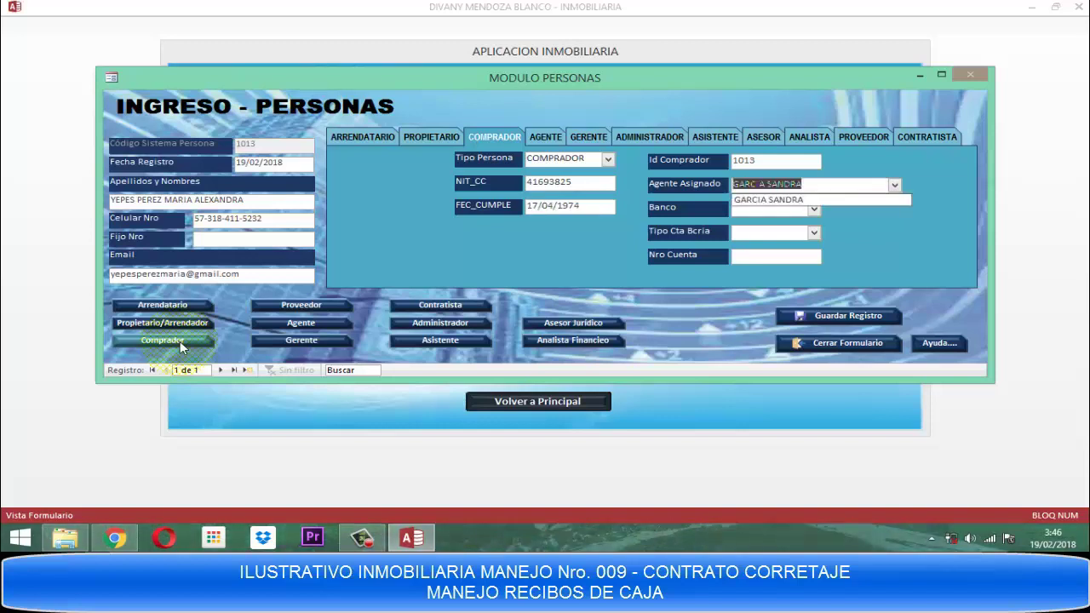
pyautogui.press('Tab')
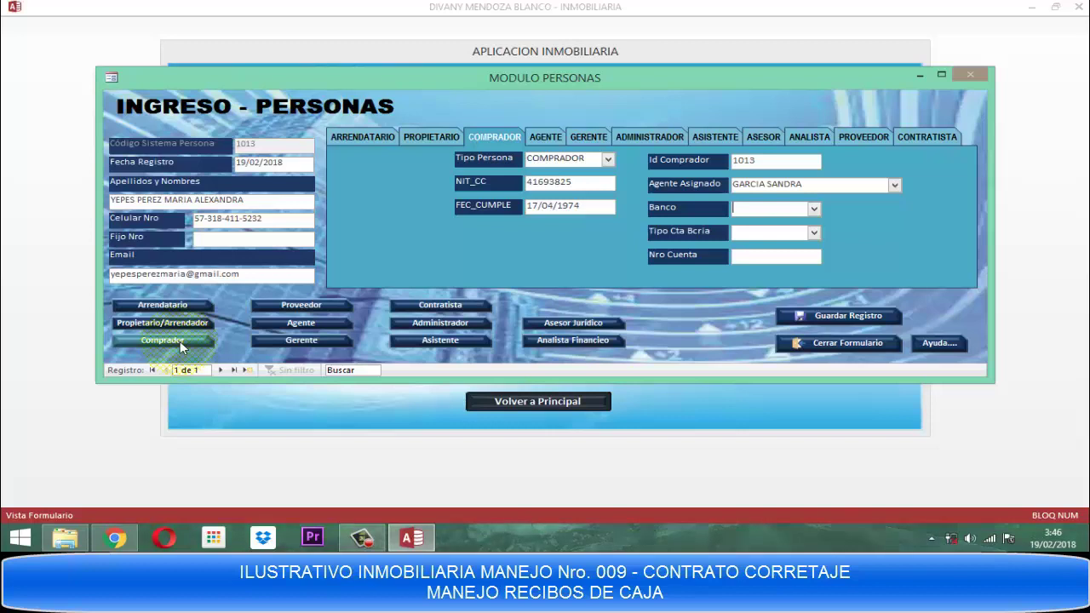
# Set bank BANCOLOMBIA, account type AHORROS, and type the account number.
pyautogui.press('F4')
pyautogui.press('Down')
pyautogui.press('Down')
pyautogui.press('Down')
pyautogui.press('Down')
pyautogui.press('Down')
pyautogui.press('Down')
pyautogui.press('Down')
pyautogui.press('Down')
pyautogui.press('Down')
pyautogui.press('Down')
pyautogui.press('Down')
pyautogui.press('Down')
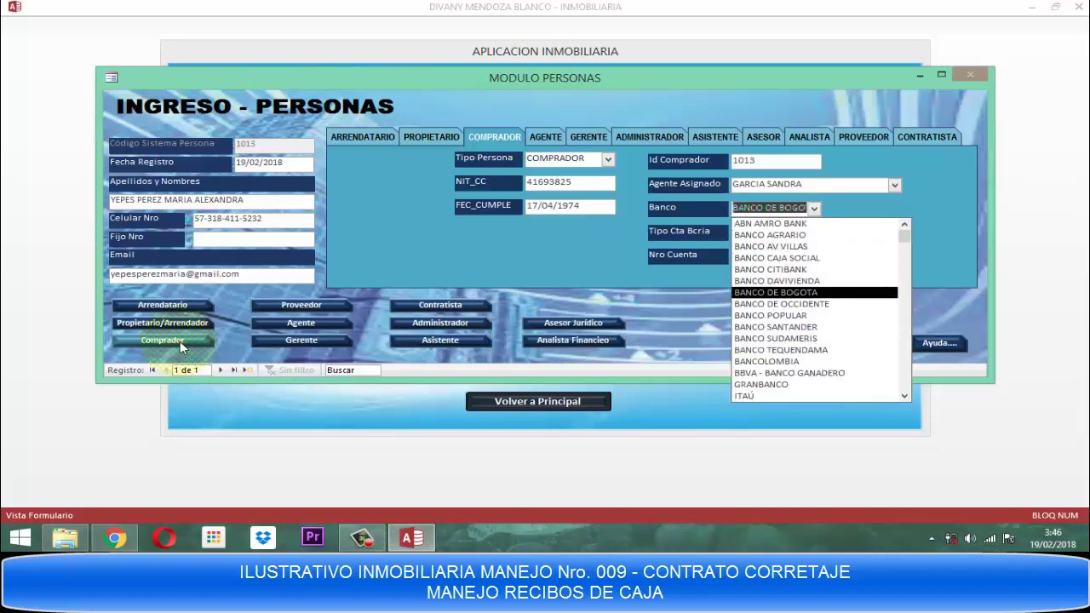
pyautogui.press('Down')
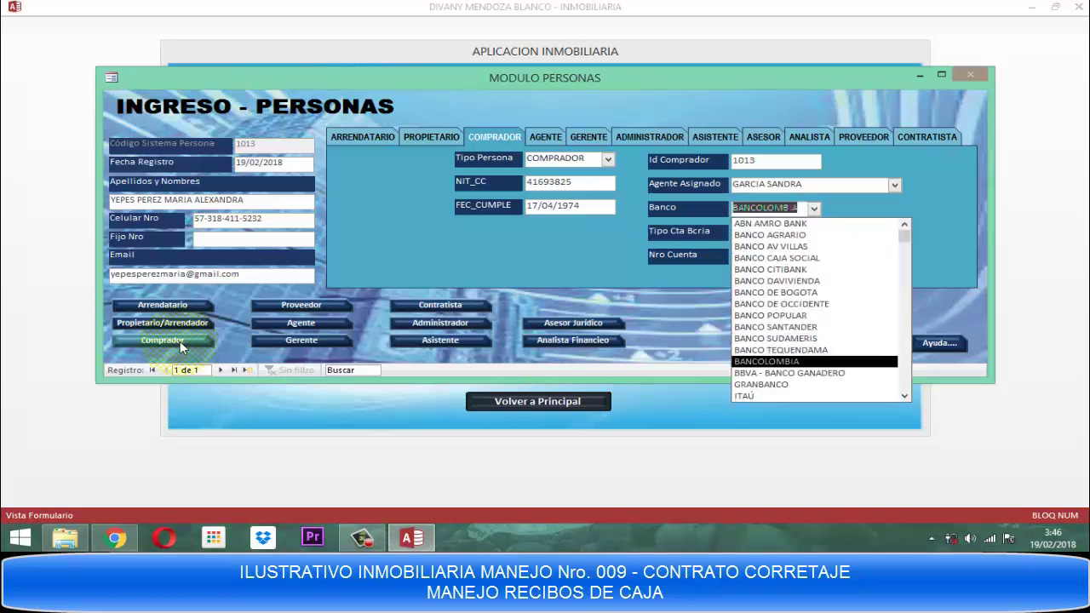
pyautogui.press('Return')
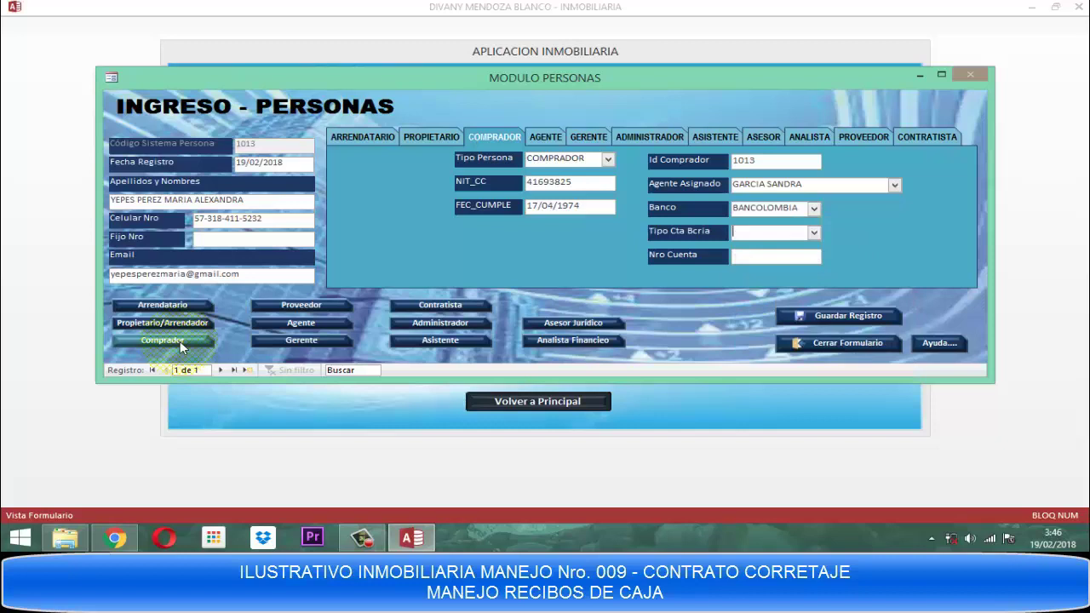
pyautogui.write('AHORROS')
pyautogui.press('Return')
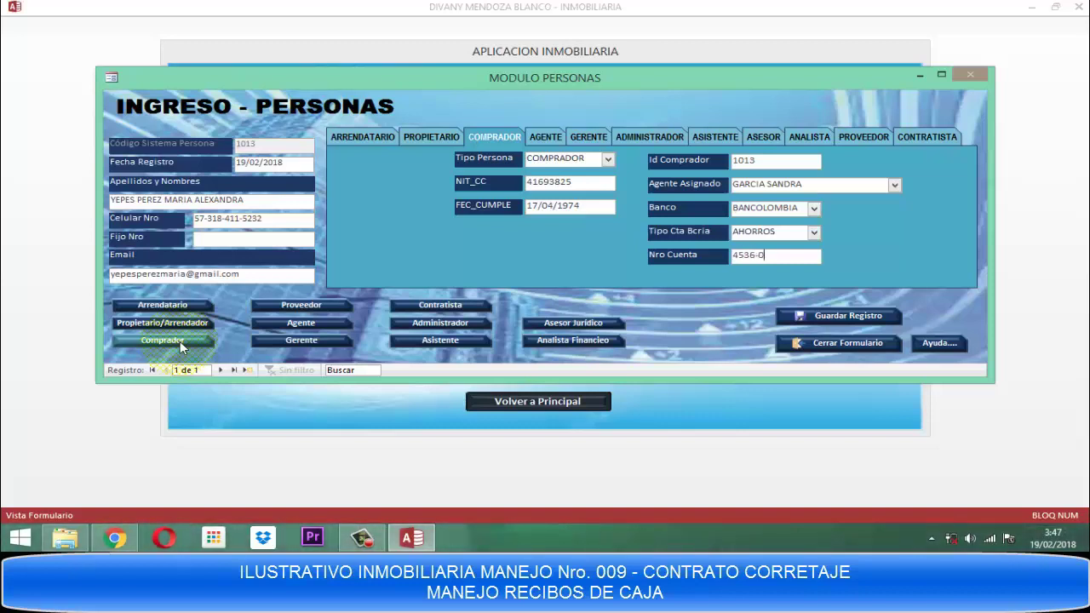
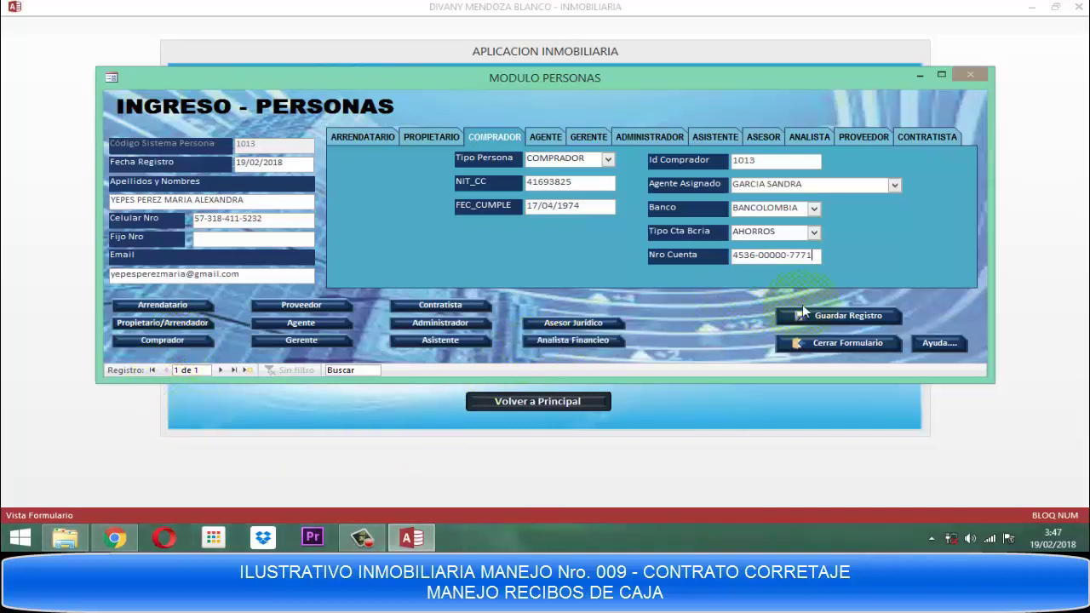
# Save buyer record 1013, acknowledge the notice, and close the persons form and MODULO PERSONAS menu.
pyautogui.click(847, 319)
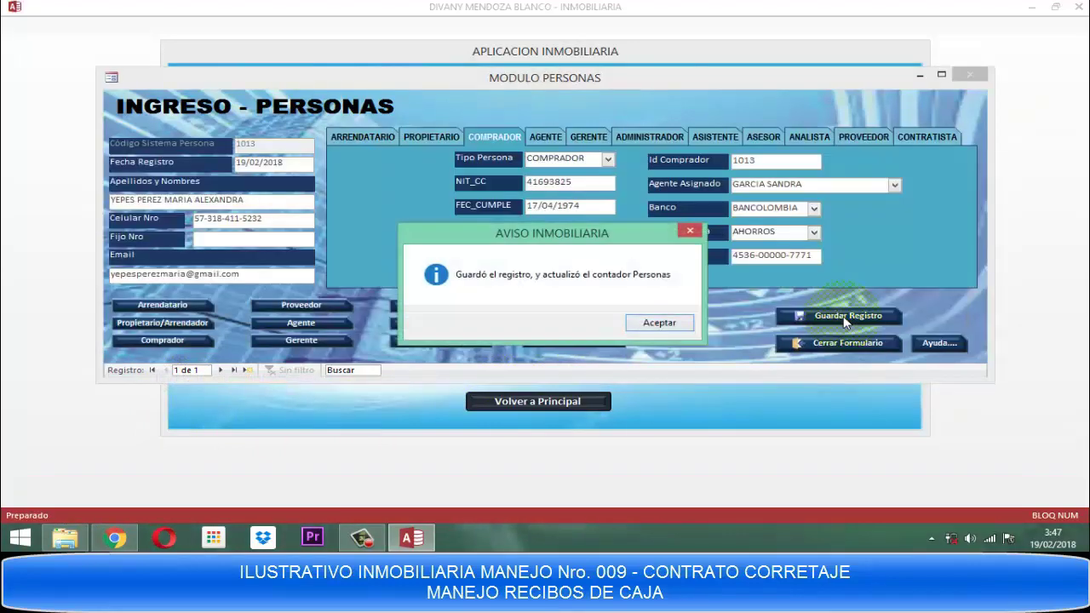
pyautogui.click(658, 324)
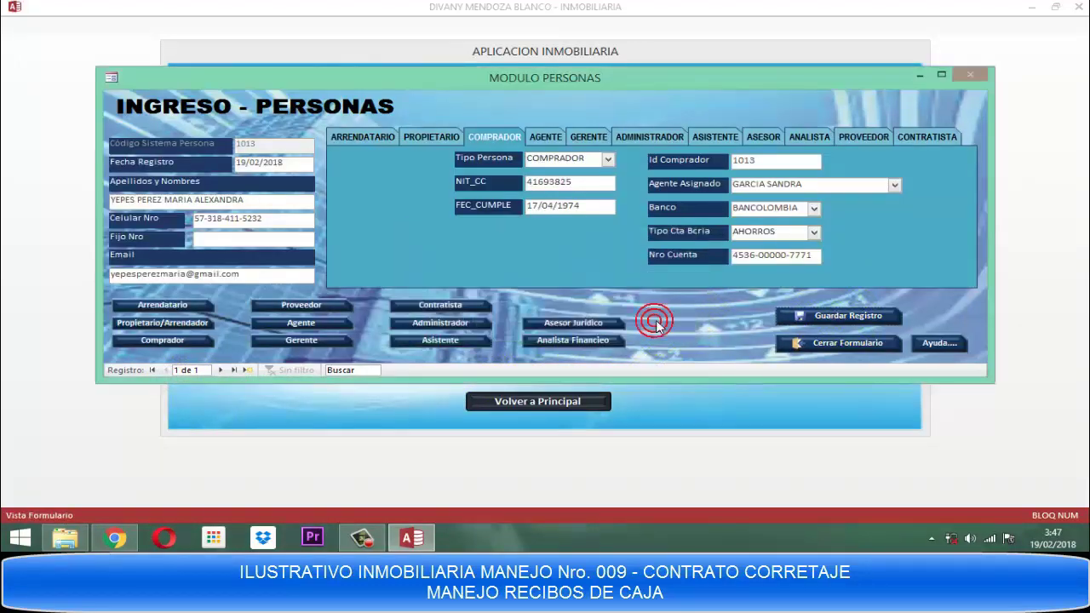
pyautogui.click(852, 345)
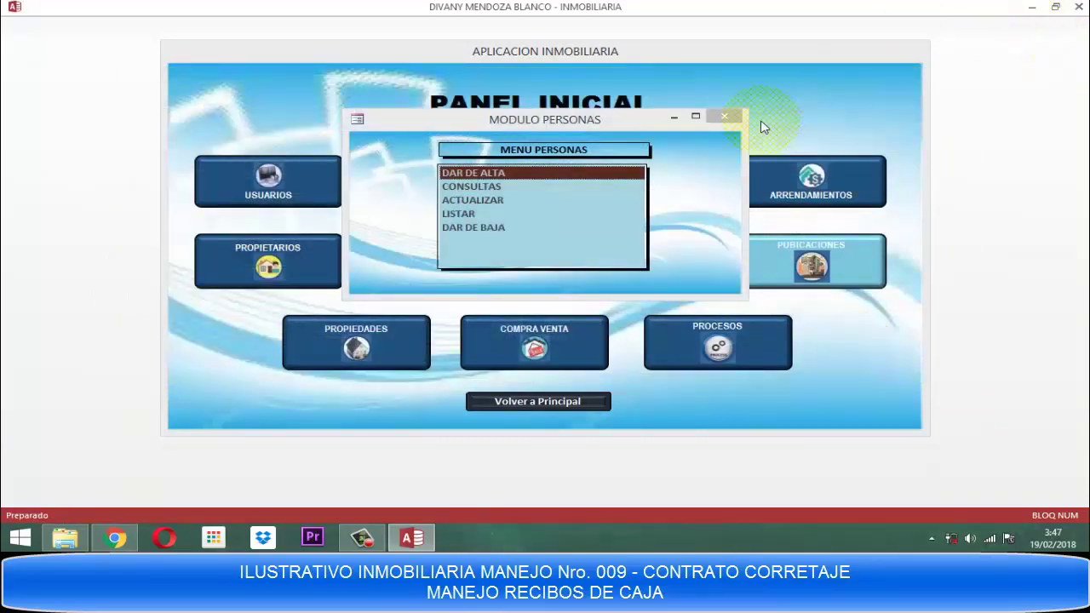
pyautogui.click(720, 118)
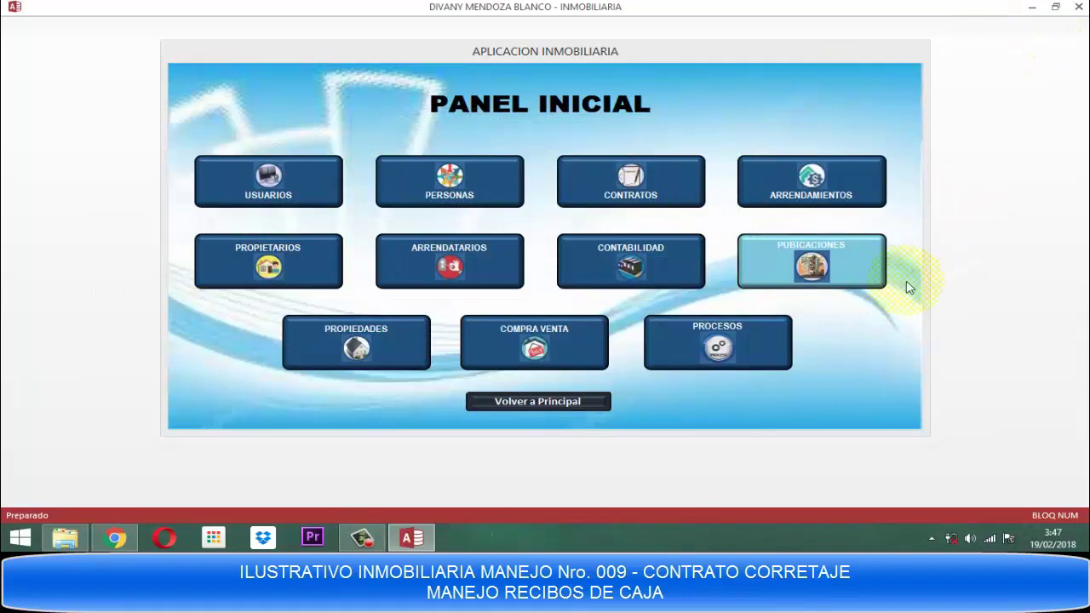
# From PROPIEDADES, open INGRESAR PROPIEDAD, clear the alert, and reopen a blank form with Id Inmueble 3002.
pyautogui.click(350, 354)
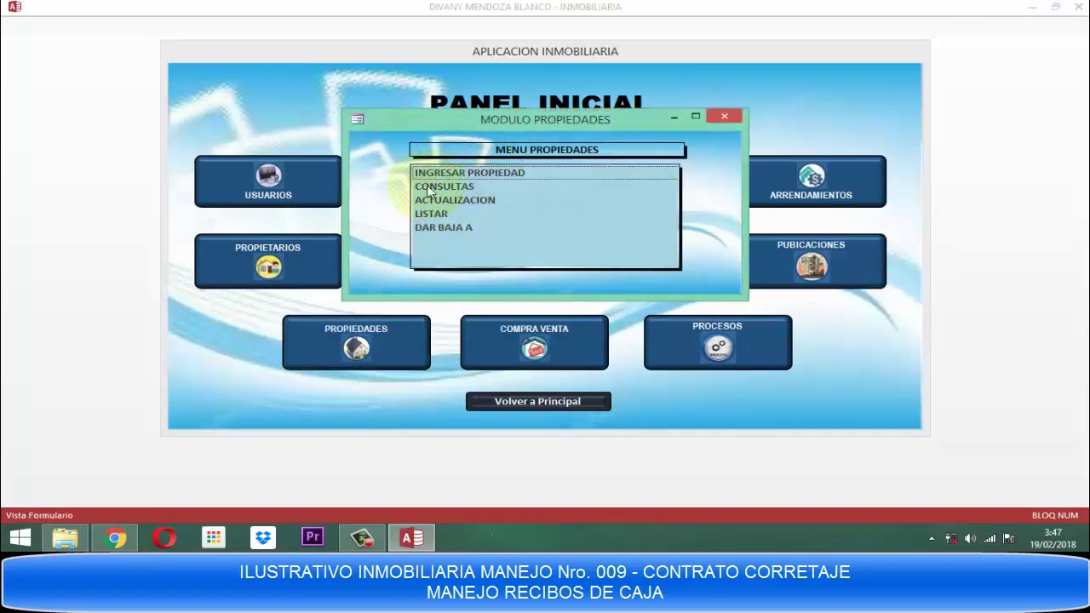
pyautogui.doubleClick(450, 174)
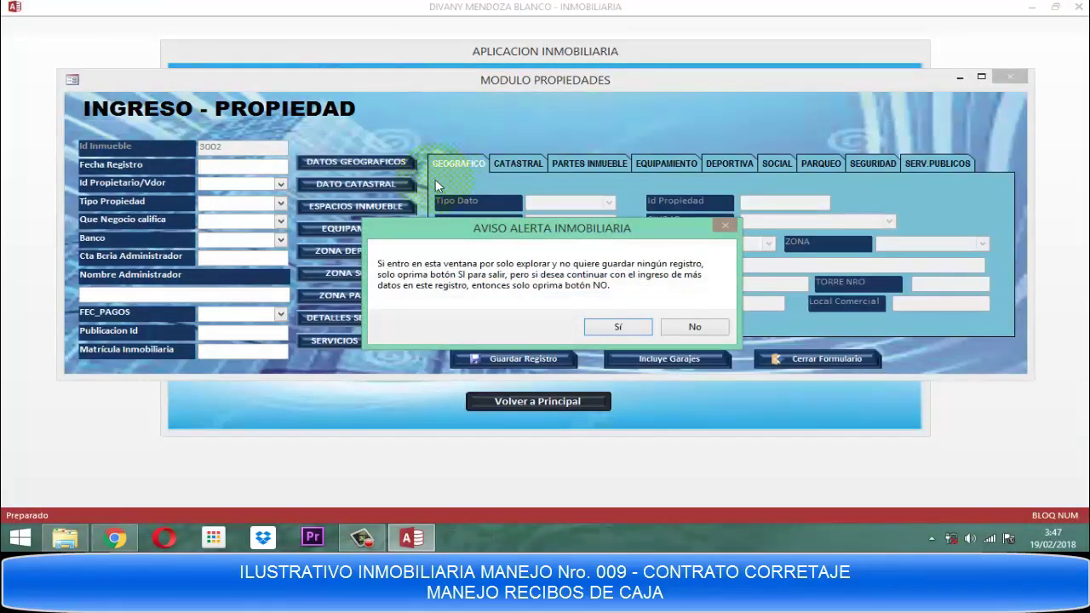
pyautogui.click(617, 330)
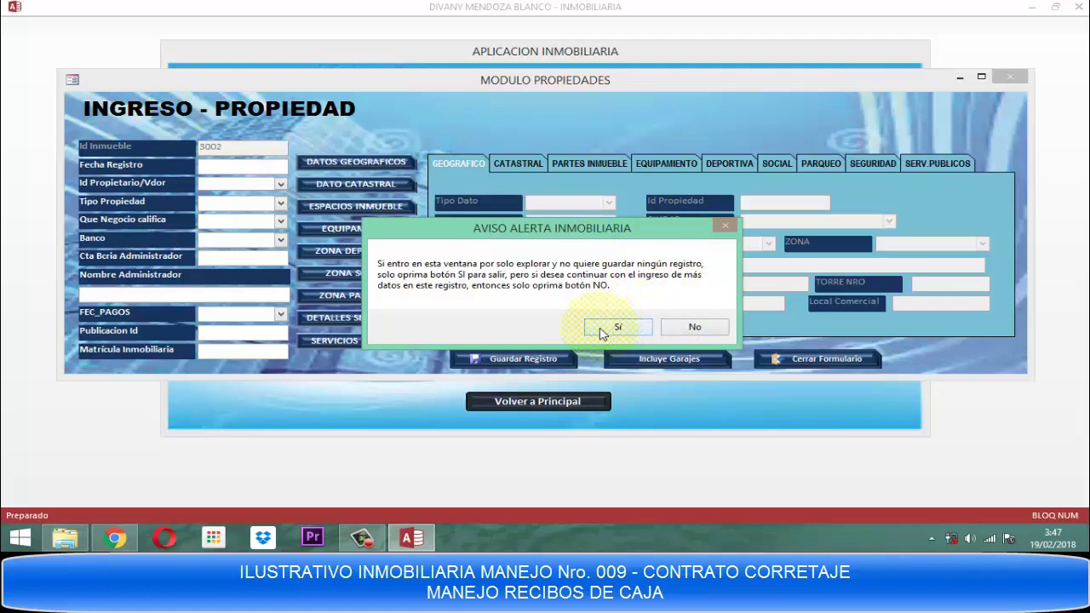
pyautogui.click(601, 331)
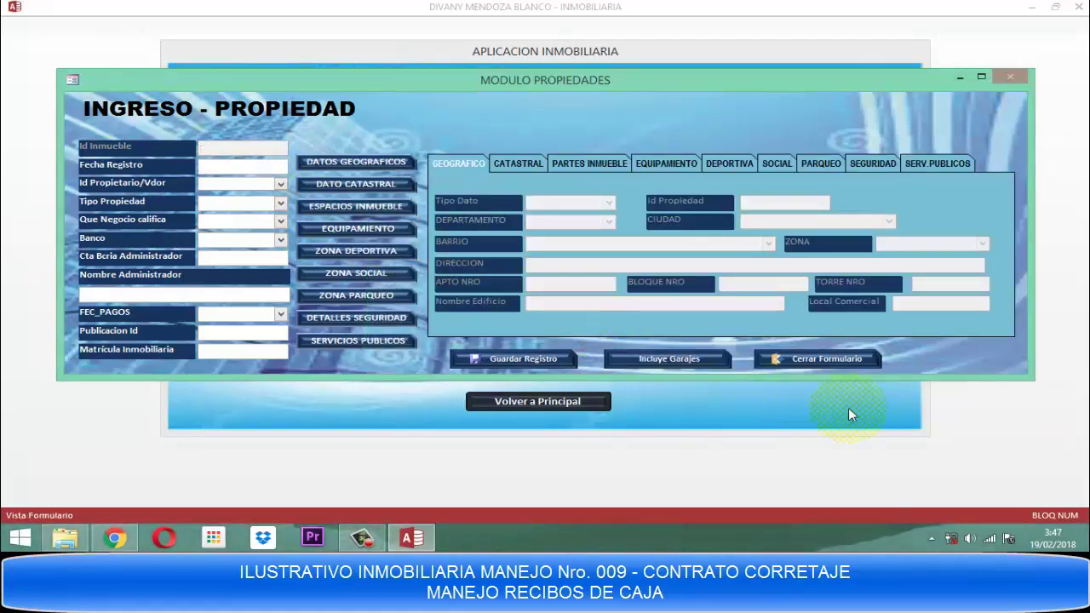
pyautogui.click(788, 362)
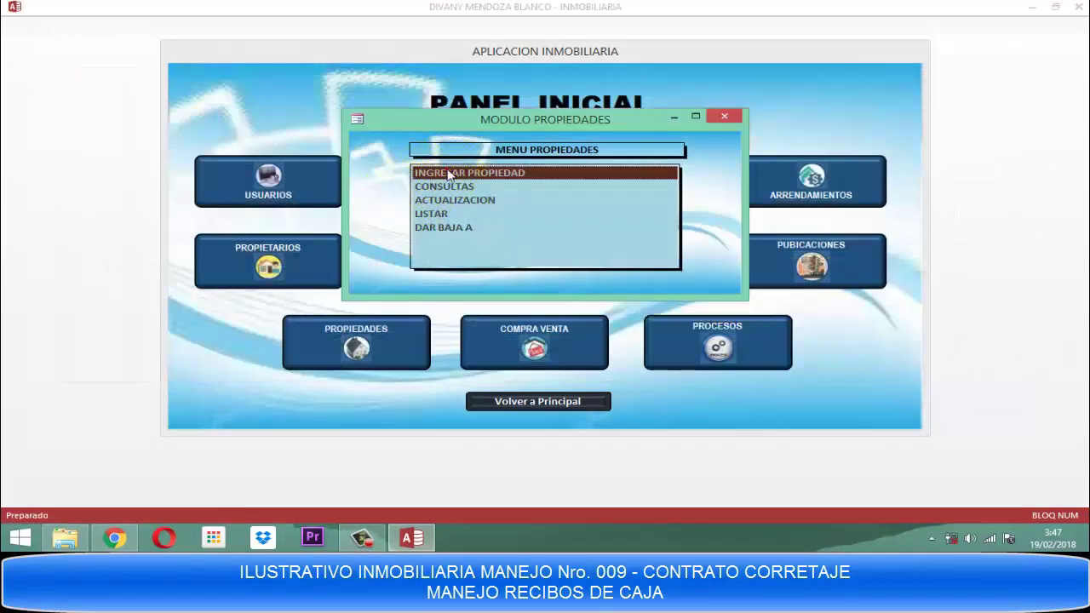
pyautogui.click(449, 173)
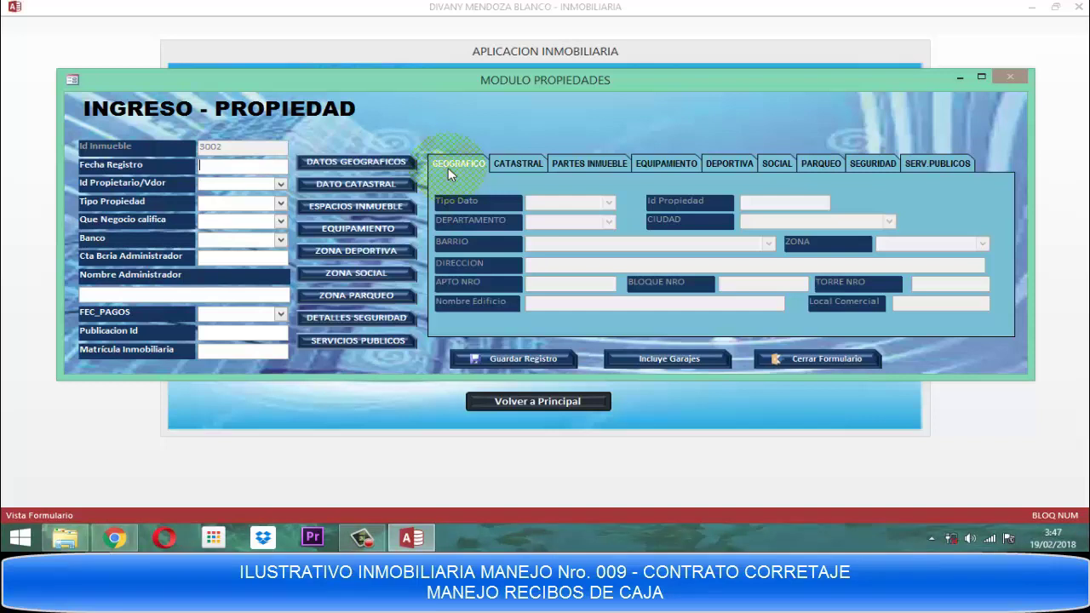
# Enter registration date 19/02/2018, answer No to the alert, and pick the second owner.
pyautogui.write('19/02/')
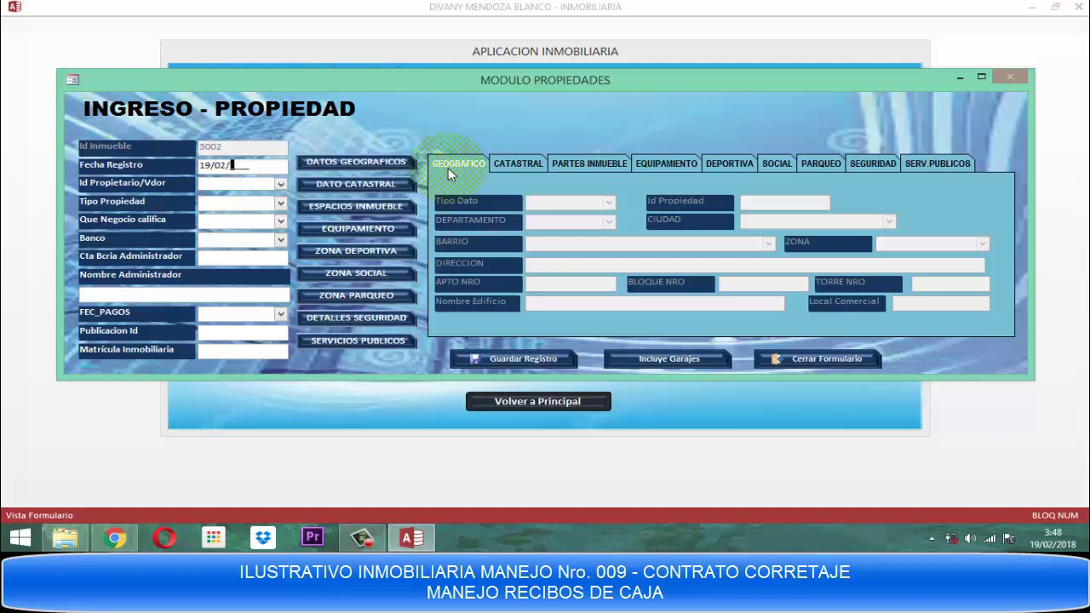
pyautogui.write('2018')
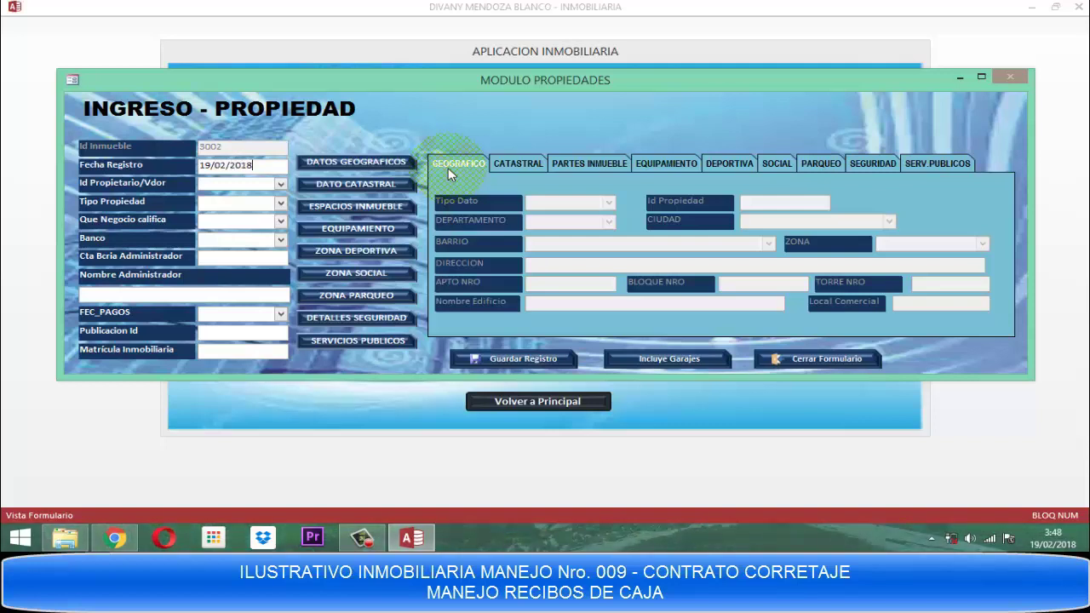
pyautogui.click(451, 174)
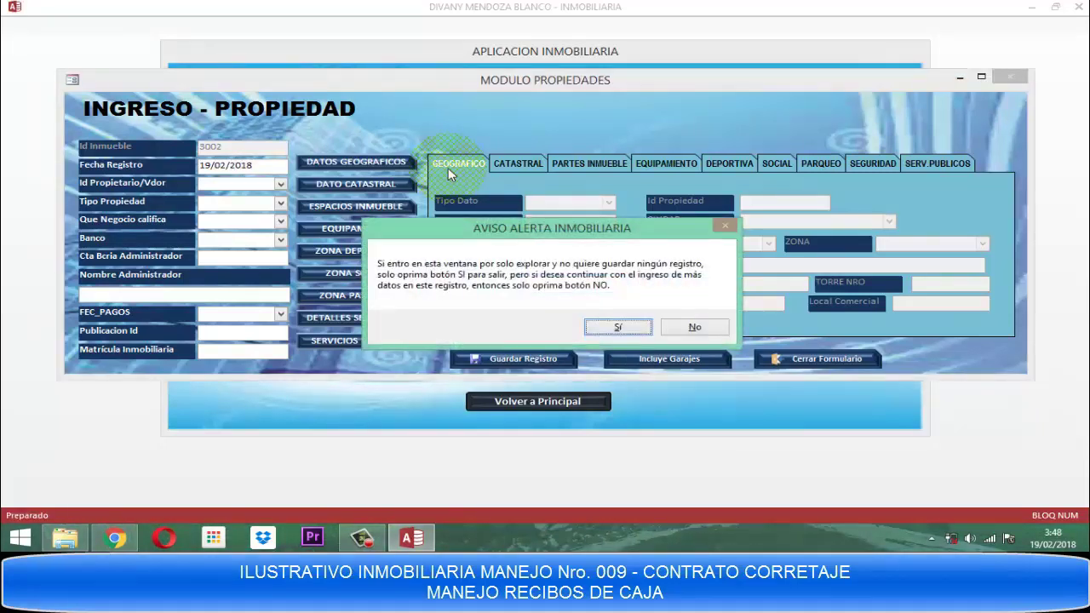
pyautogui.press('n')
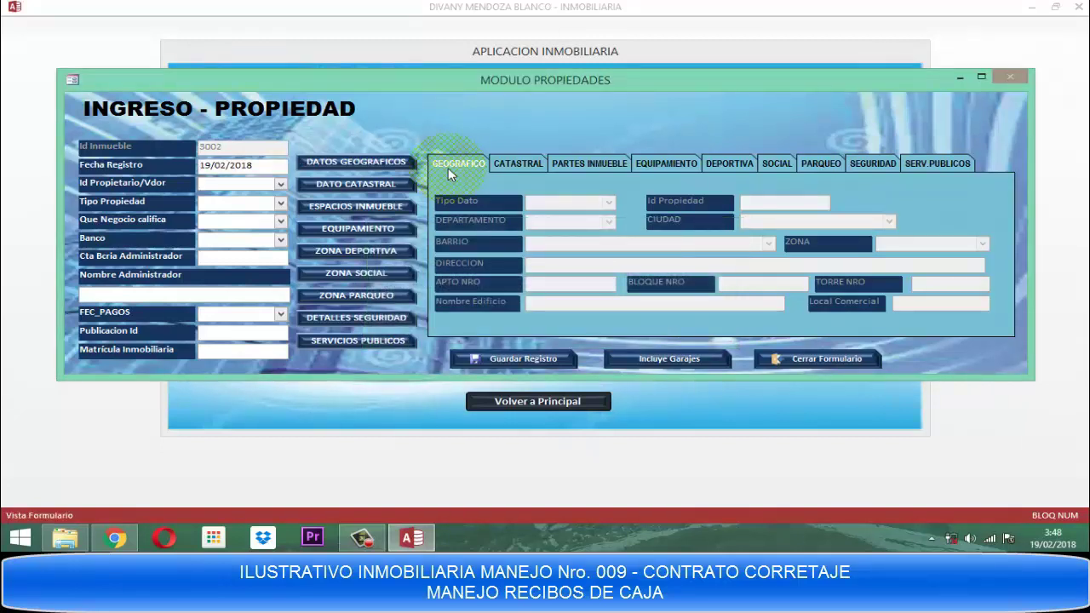
pyautogui.press('F4')
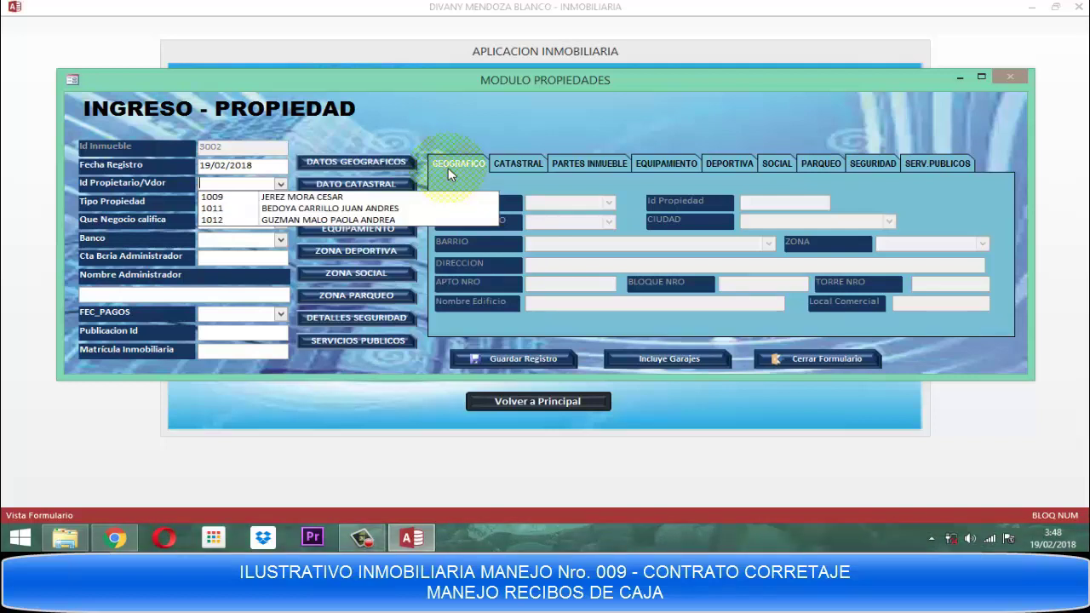
pyautogui.press('Down')
pyautogui.press('Down')
pyautogui.press('Tab')
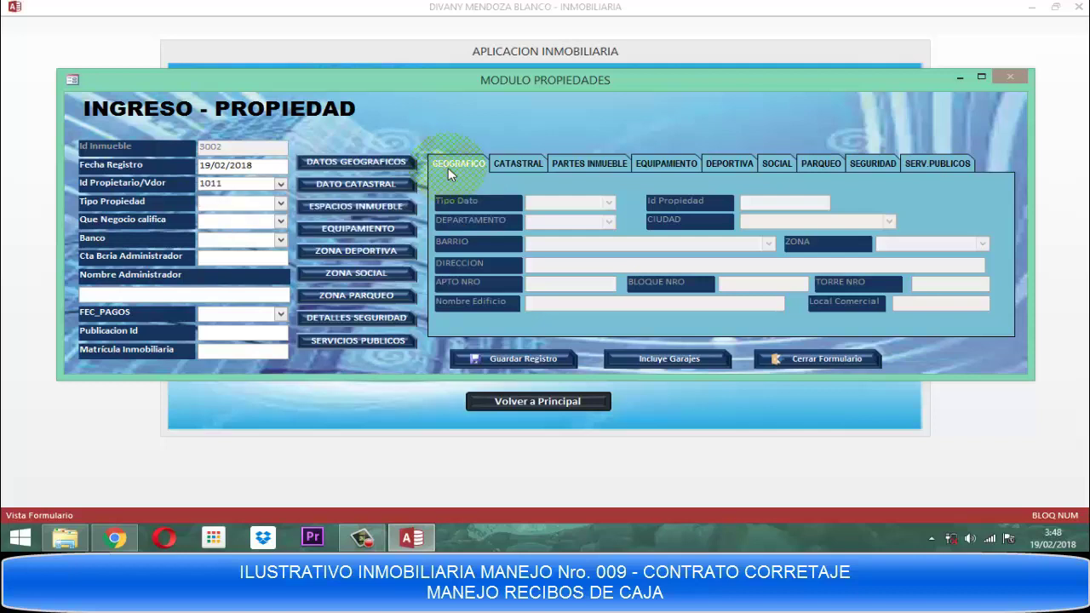
# Set property type APARTAMENTO and business type PROMESA COMPRAVENTA.
pyautogui.press('F4')
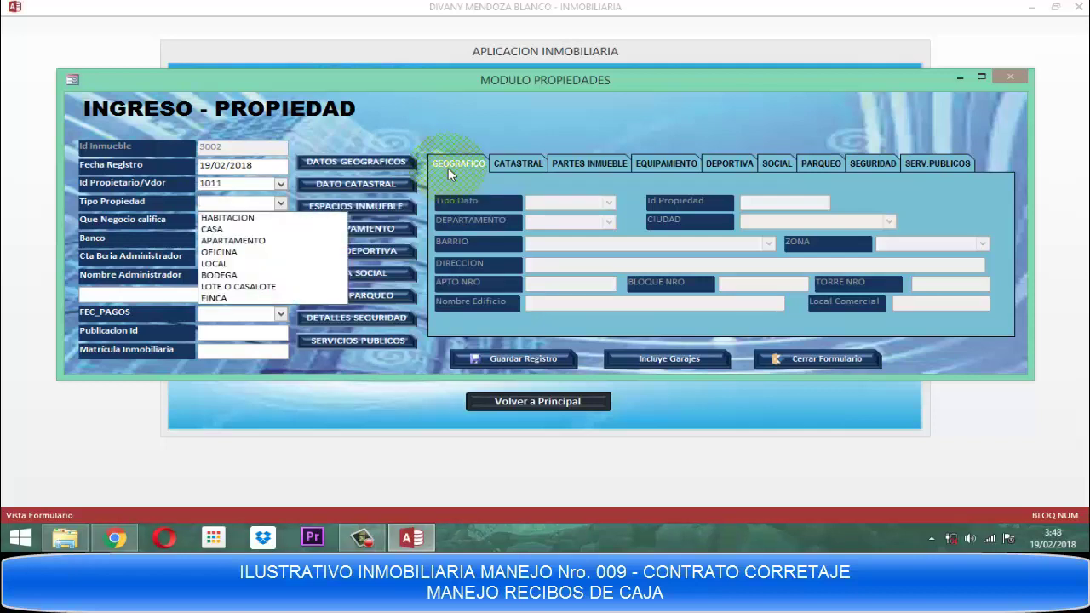
pyautogui.press('Down')
pyautogui.press('Down')
pyautogui.press('Down')
pyautogui.press('Tab')
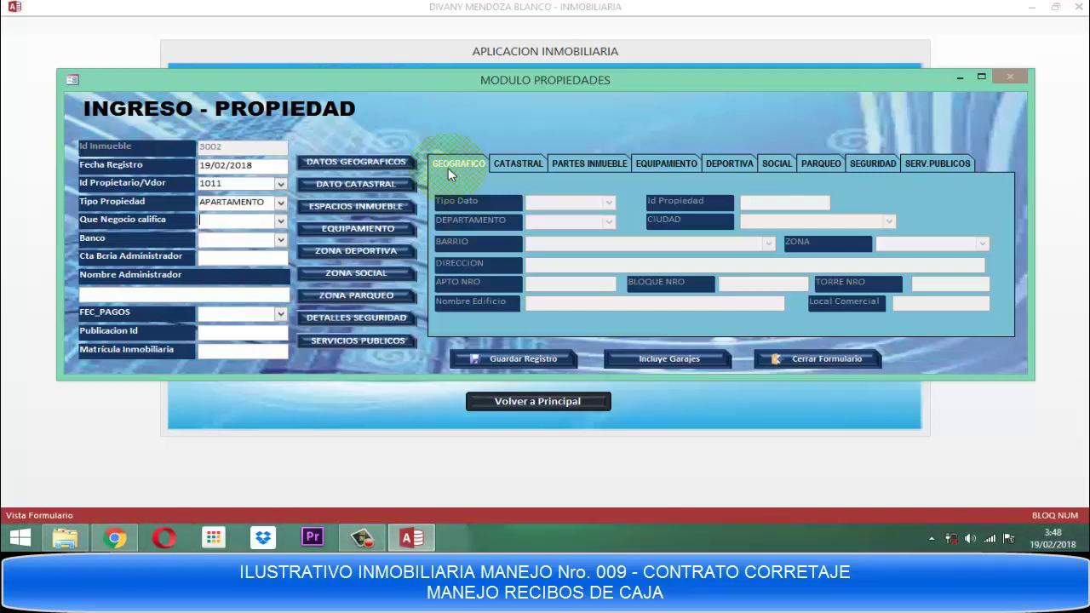
pyautogui.press('F4')
pyautogui.press('Down')
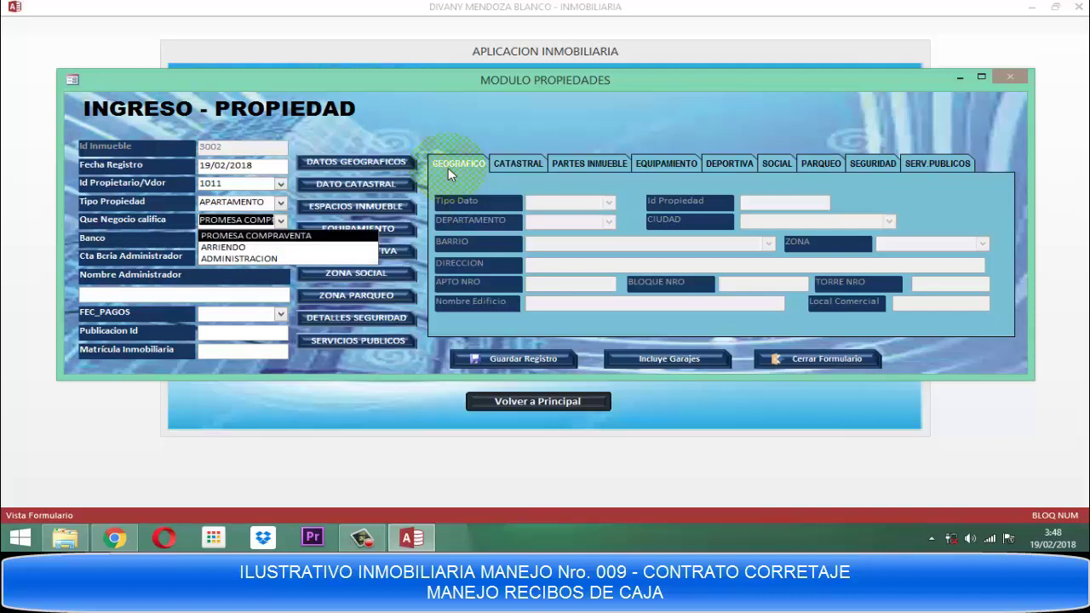
pyautogui.press('Tab')
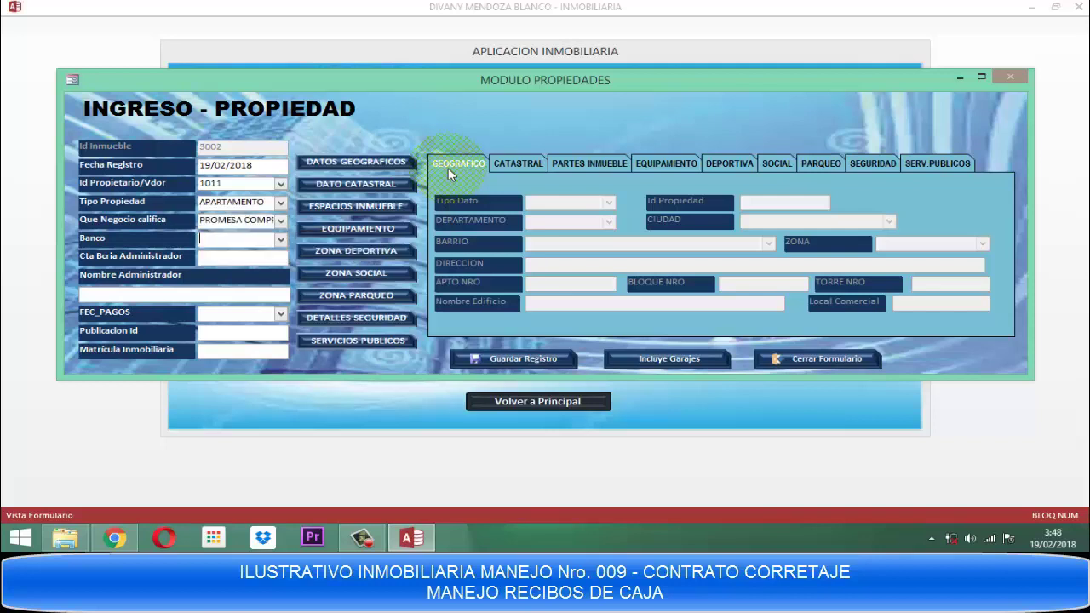
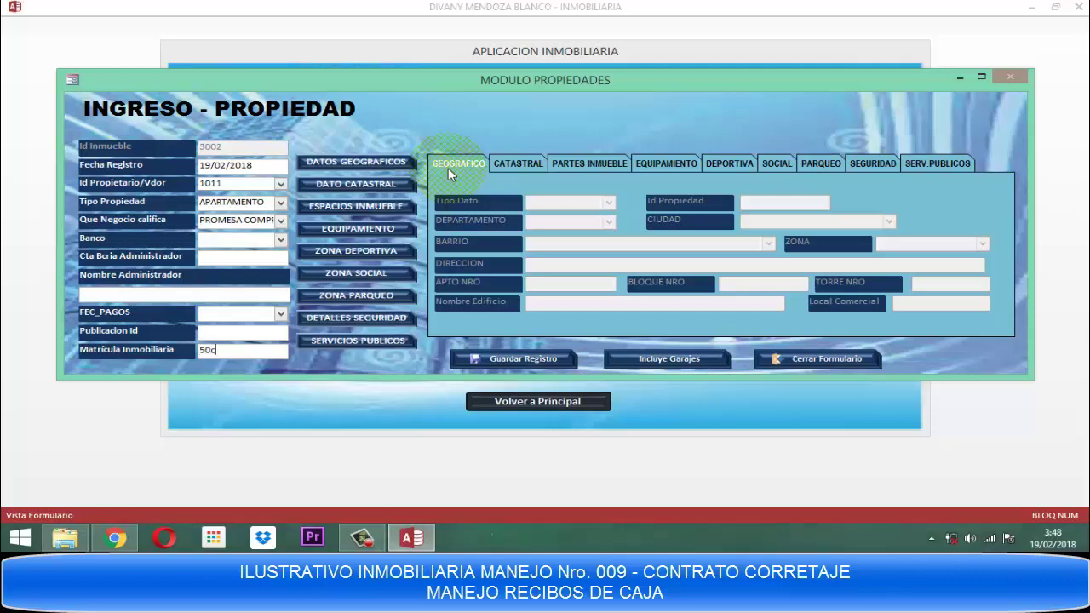
pyautogui.press('capslock')
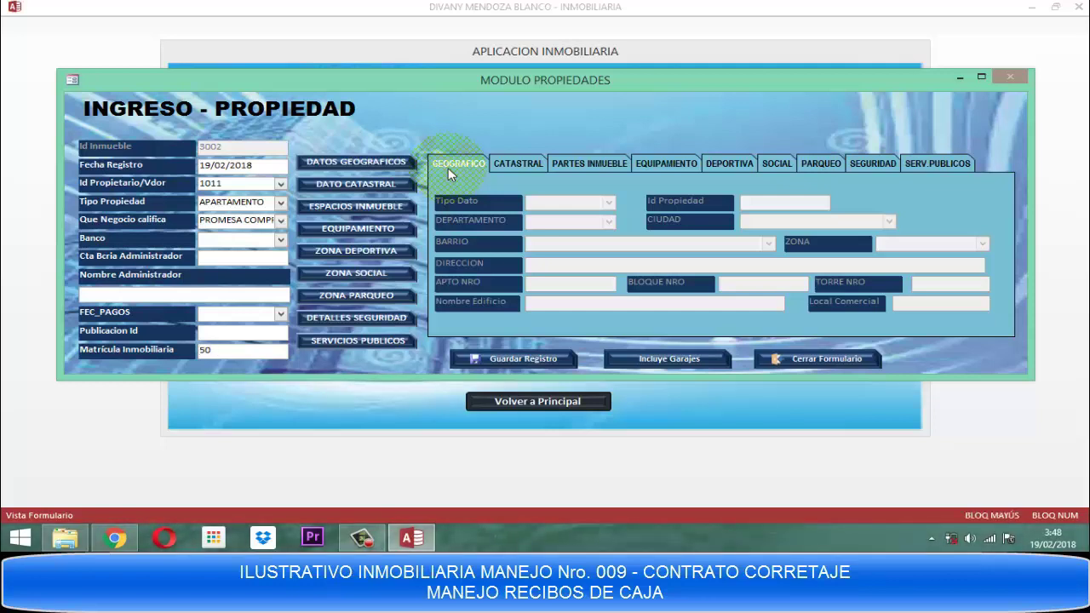
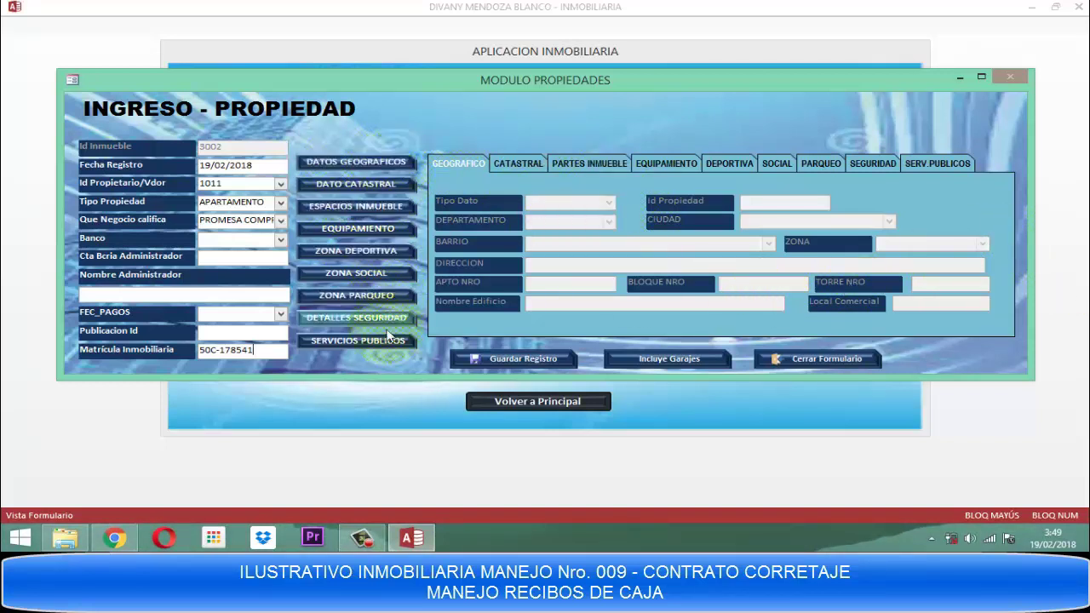
pyautogui.click(364, 161)
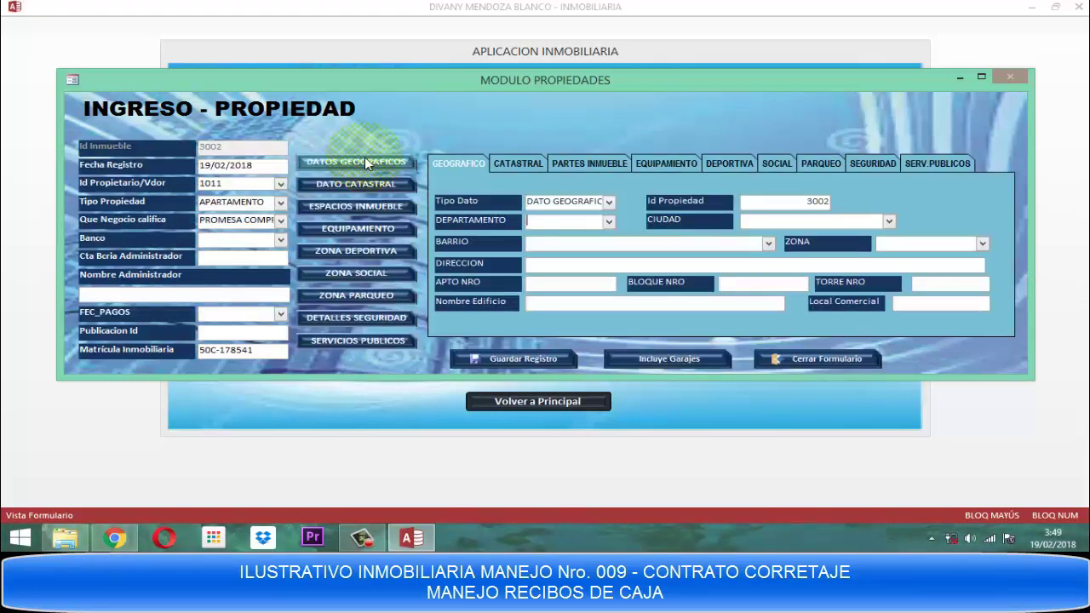
# Set the department to BOLÍVAR and the city to CARTAGENA.
pyautogui.click(608, 220)
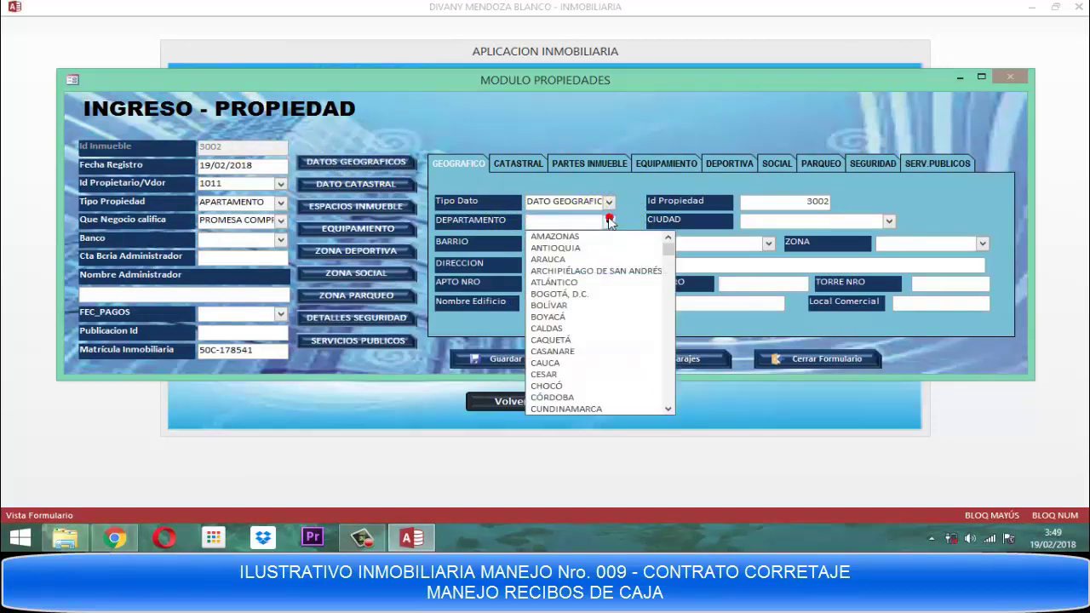
pyautogui.click(561, 305)
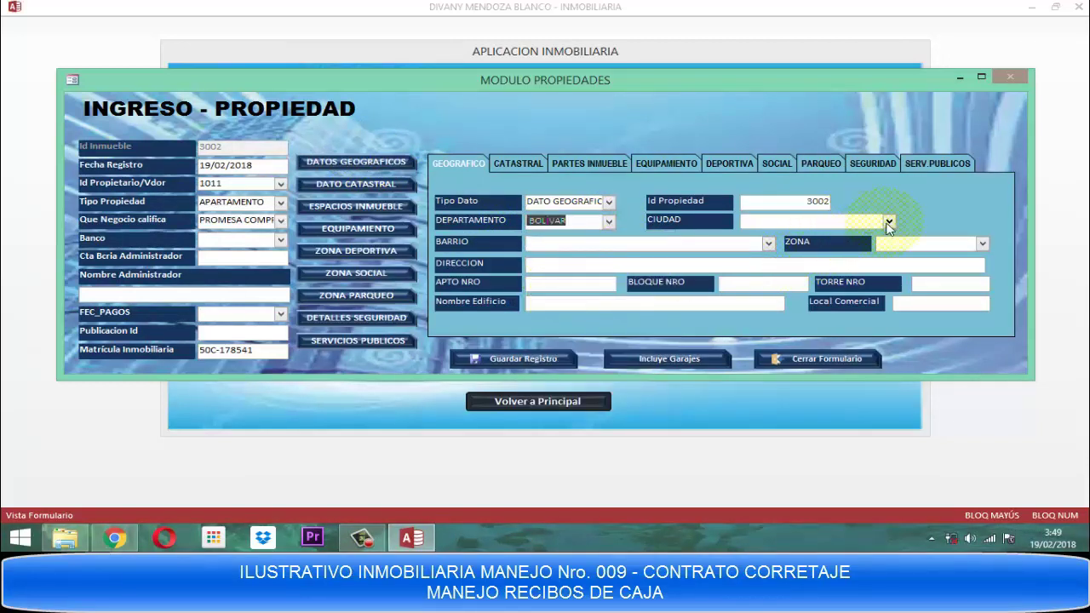
pyautogui.click(888, 223)
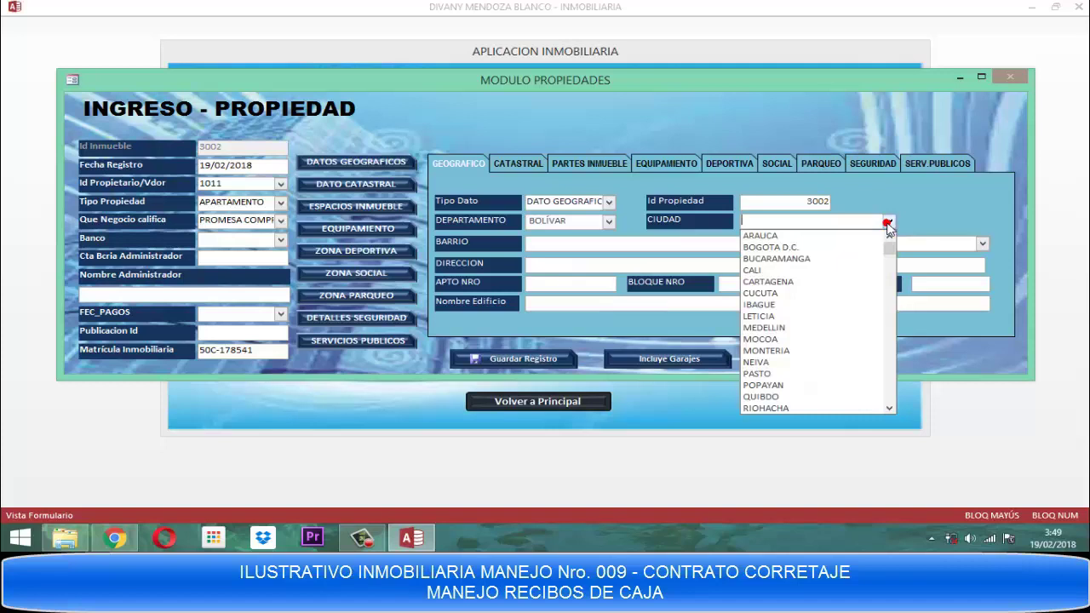
pyautogui.click(775, 284)
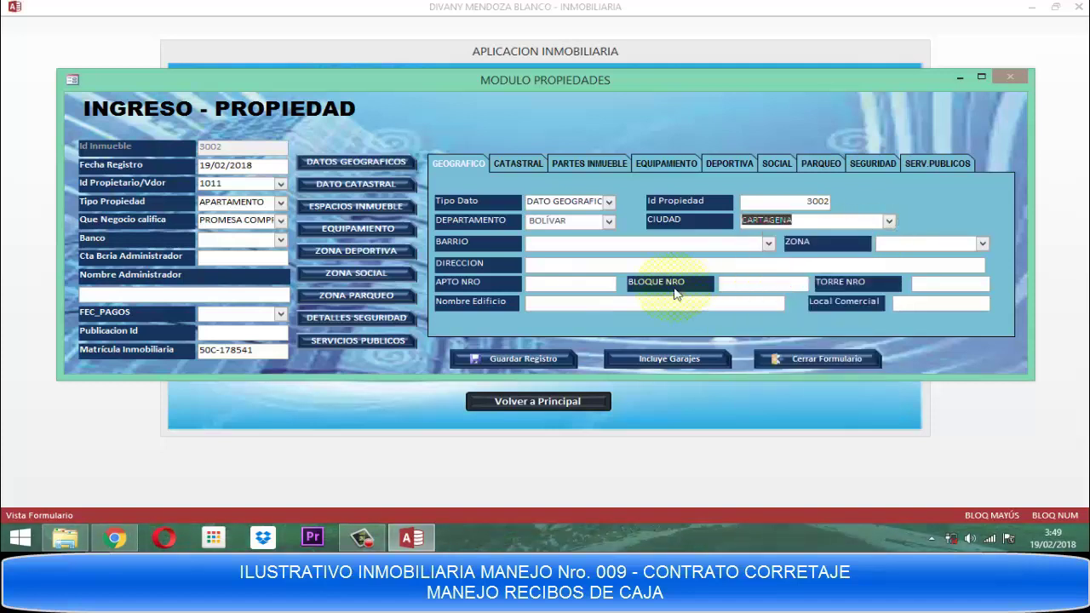
pyautogui.click(529, 266)
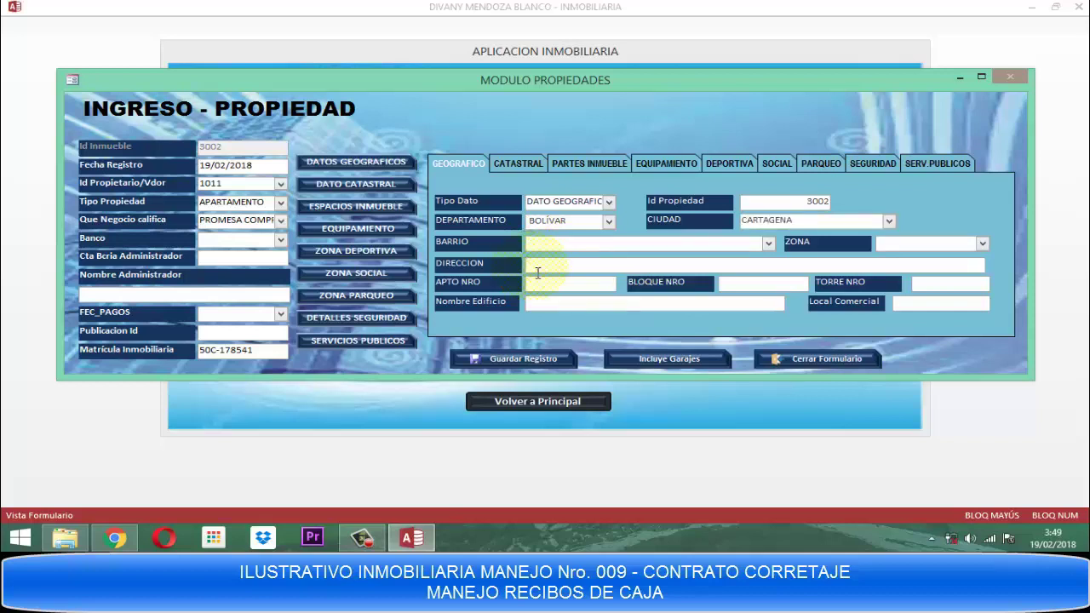
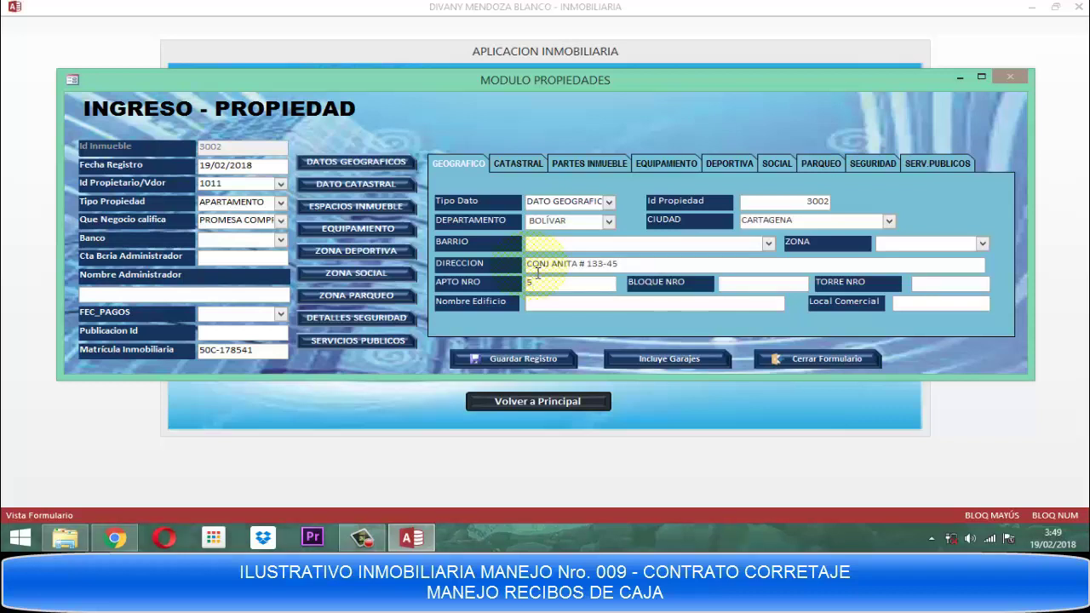
pyautogui.press('Tab')
pyautogui.press('Tab')
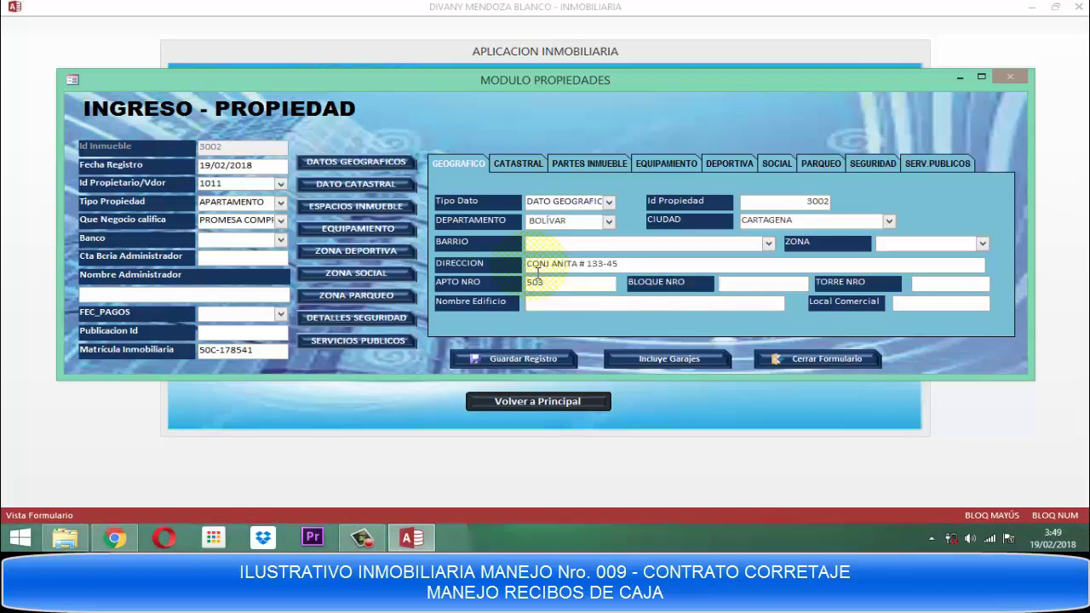
pyautogui.write('A')
pyautogui.press('BackSpace')
pyautogui.write('1')
pyautogui.press('Tab')
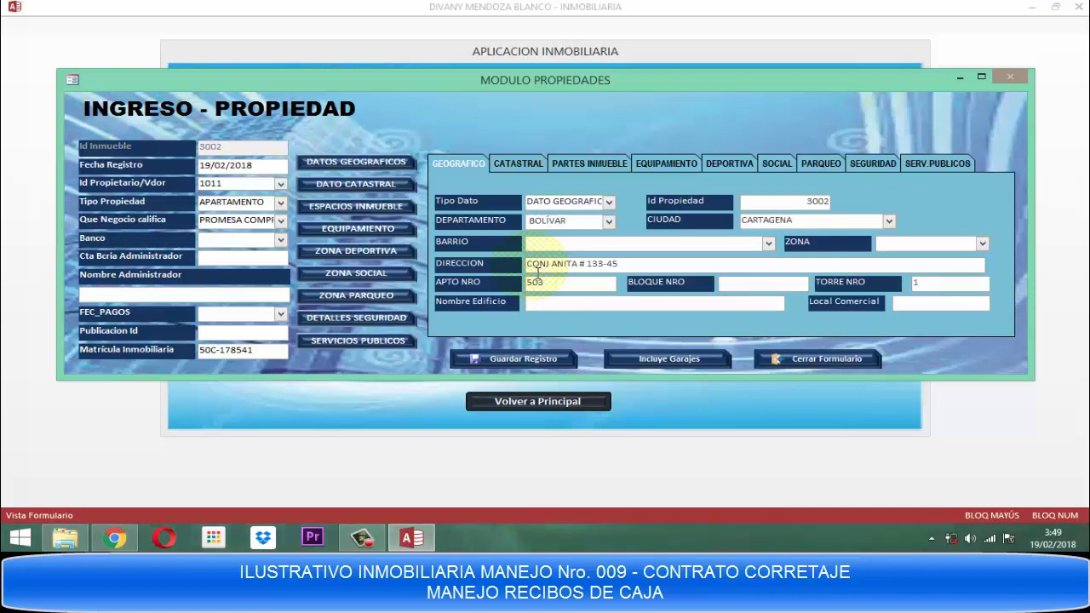
pyautogui.write('SEX')
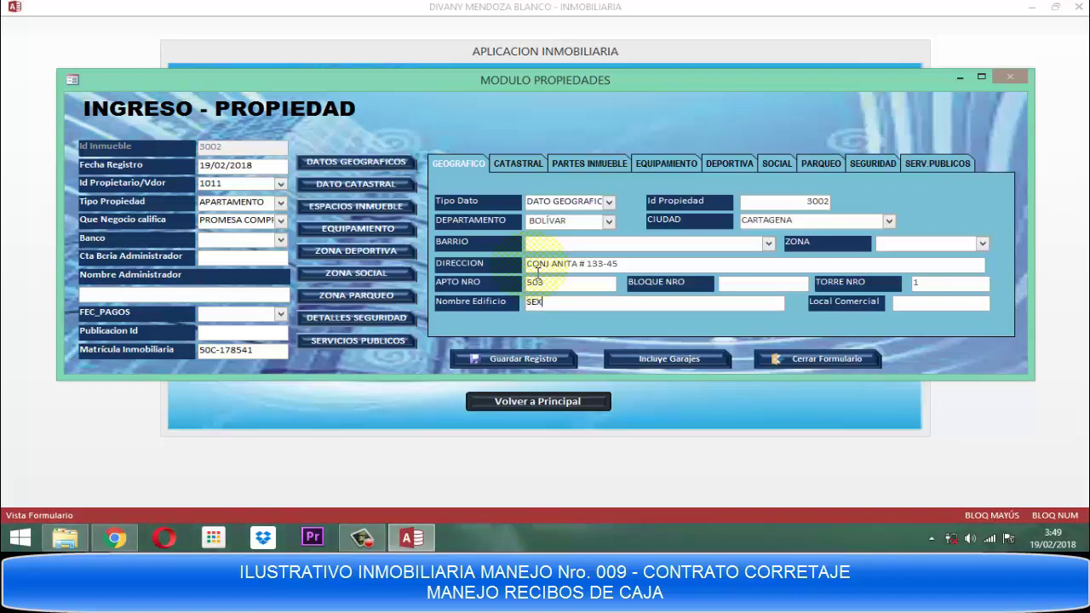
pyautogui.press('BackSpace')
pyautogui.write('X,')
pyautogui.write('CO')
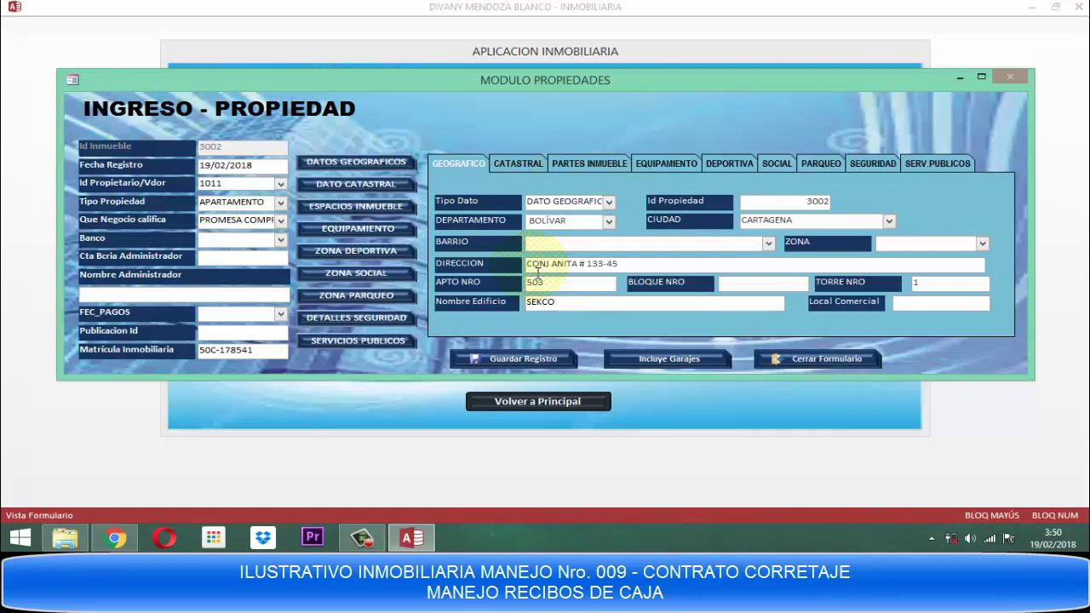
pyautogui.click(328, 189)
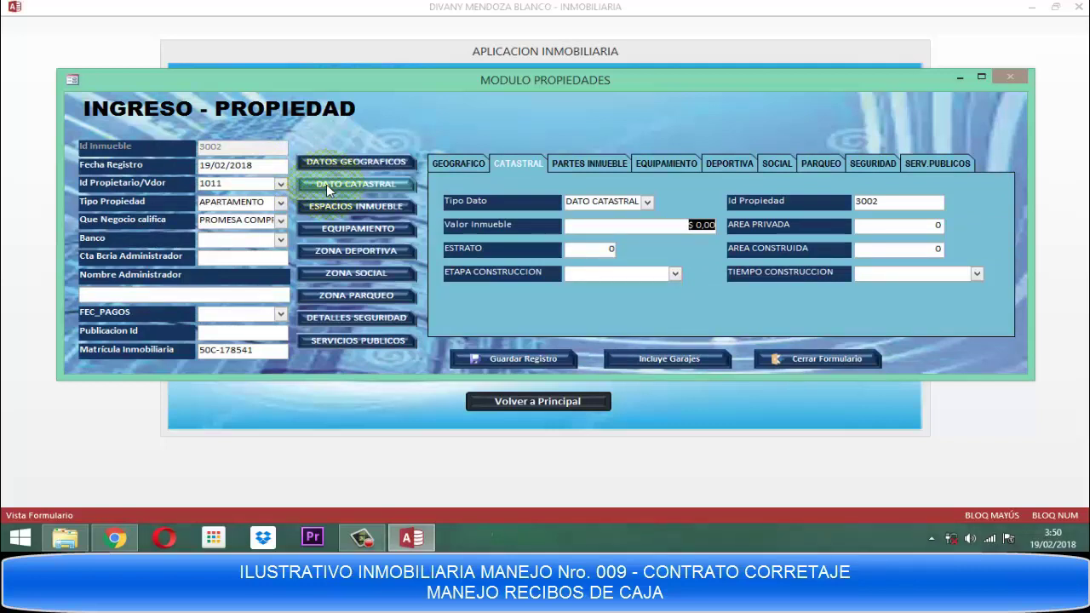
# Enter property value 450.000.000, private area 152 and built area 152.
pyautogui.write('450')
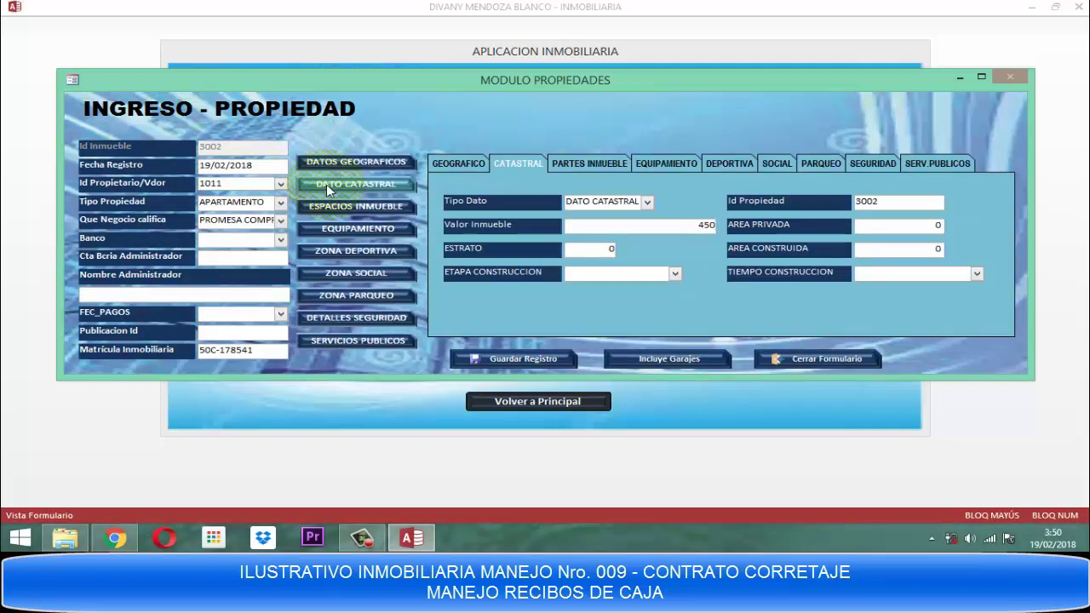
pyautogui.write('.000.000')
pyautogui.press('Tab')
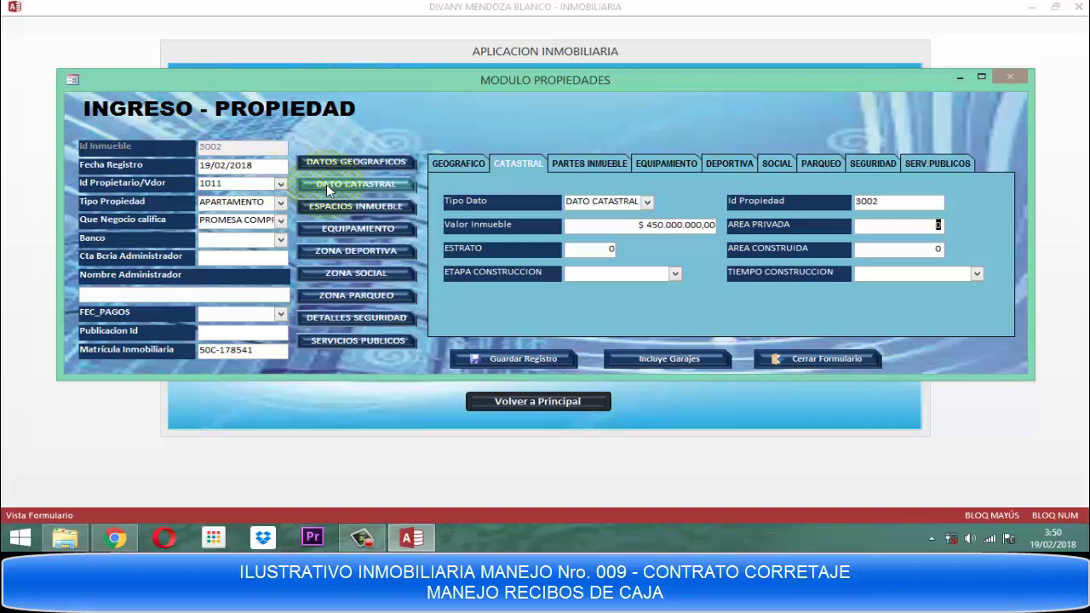
pyautogui.write('00')
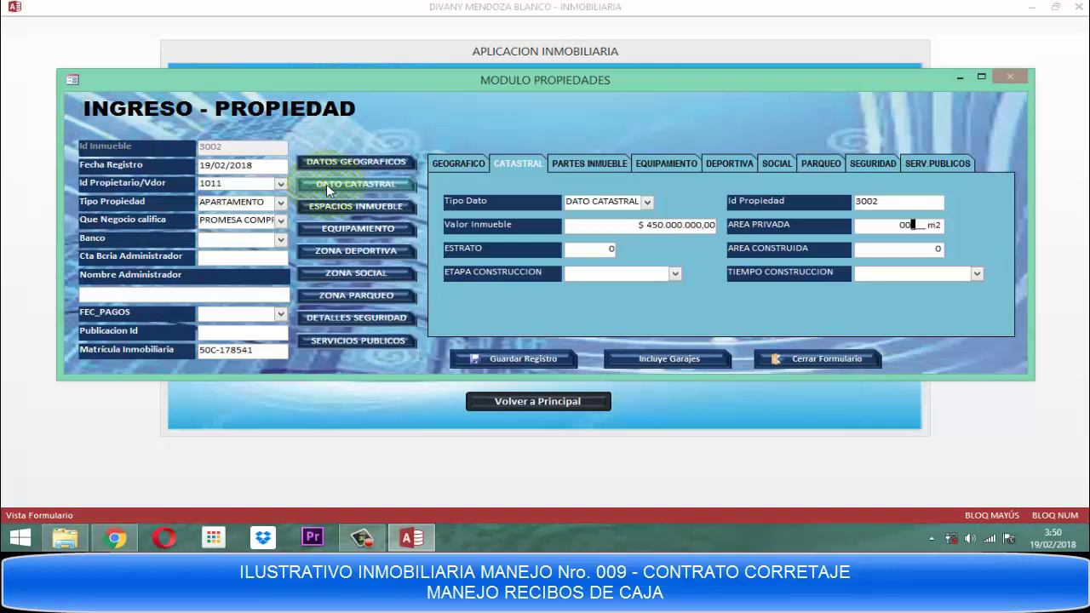
pyautogui.write('152')
pyautogui.press('Tab')
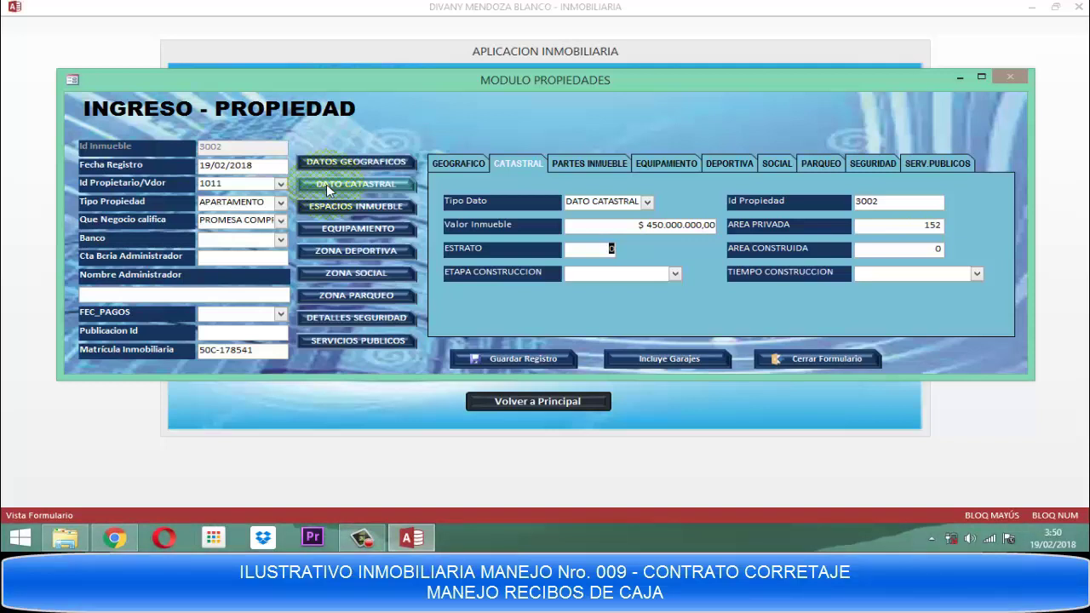
pyautogui.press('Tab')
pyautogui.write('152')
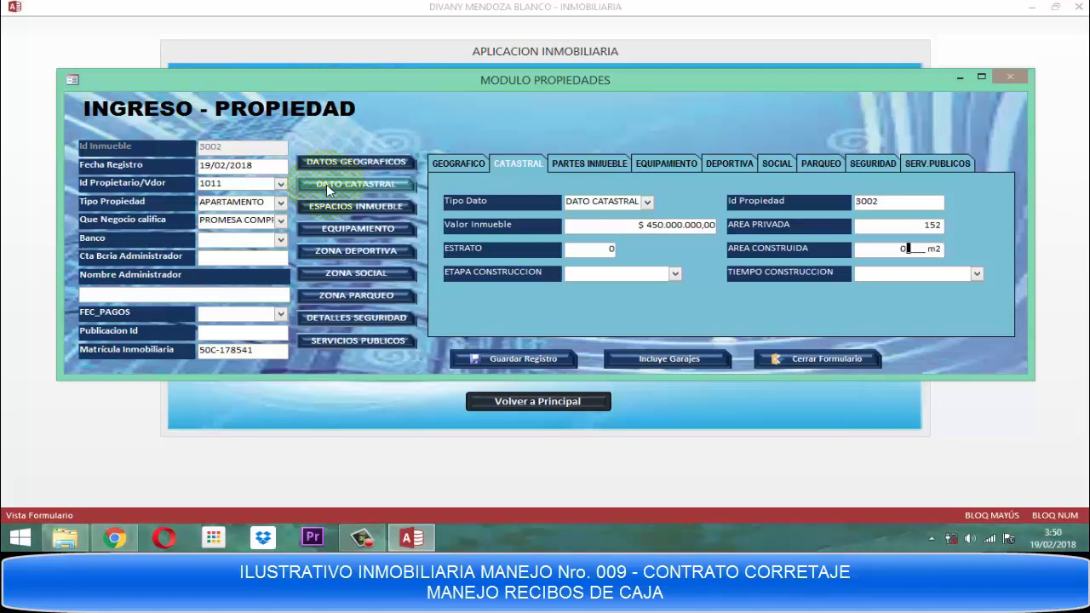
pyautogui.press('Tab')
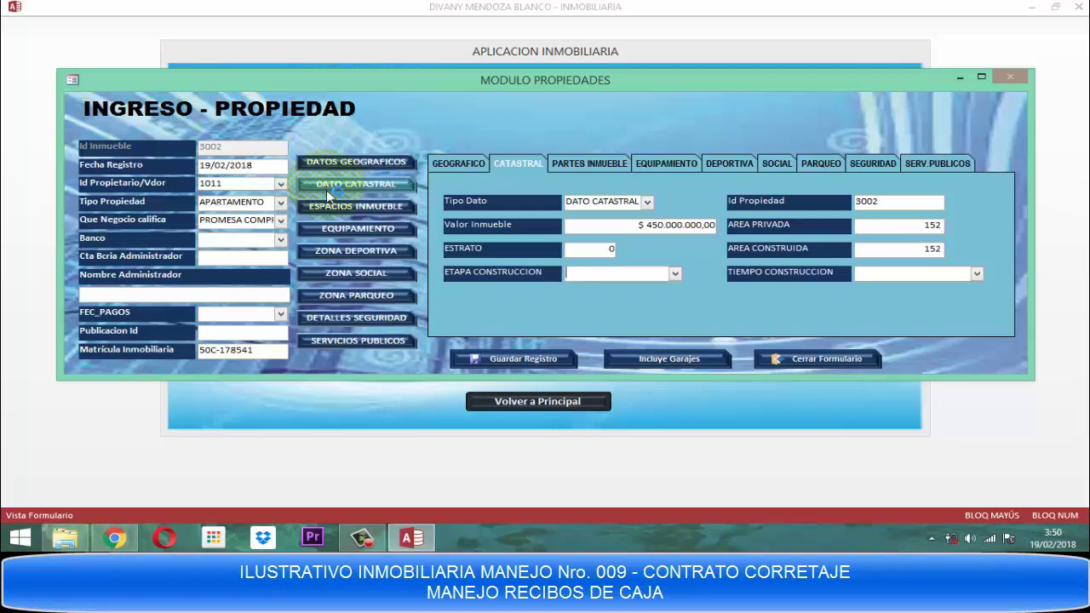
pyautogui.click(368, 213)
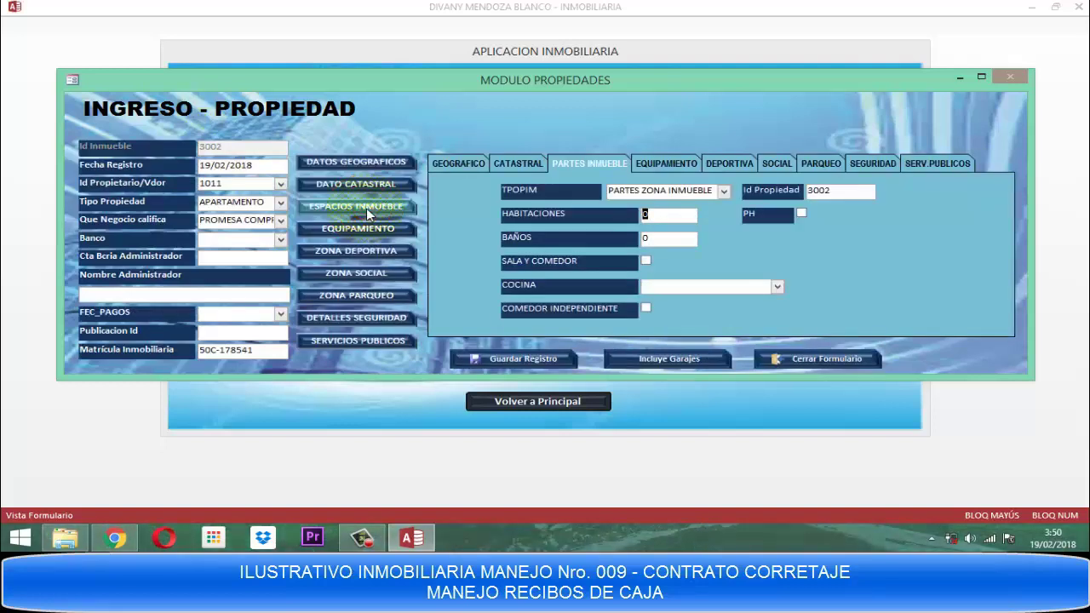
# Set HABITACIONES 3 and BAÑOS 1, tick SALA Y COMEDOR, and choose a SEMINTEGRAL kitchen.
pyautogui.write('5')
pyautogui.press('BackSpace')
pyautogui.write('3')
pyautogui.press('Tab')
pyautogui.write('1')
pyautogui.press('Tab')
pyautogui.press('space')
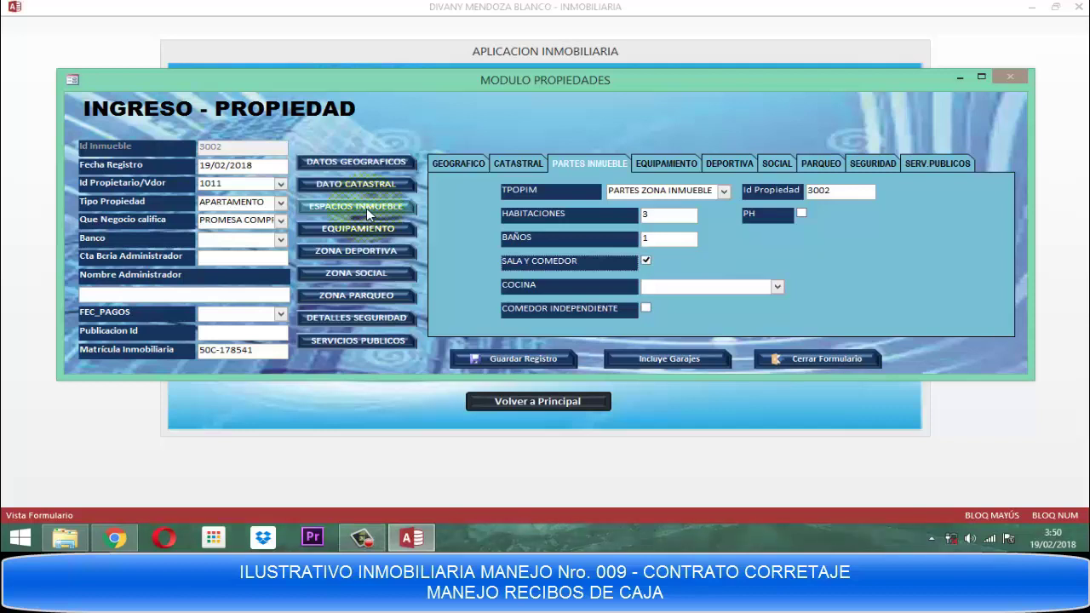
pyautogui.write('SEMINTEGRAL')
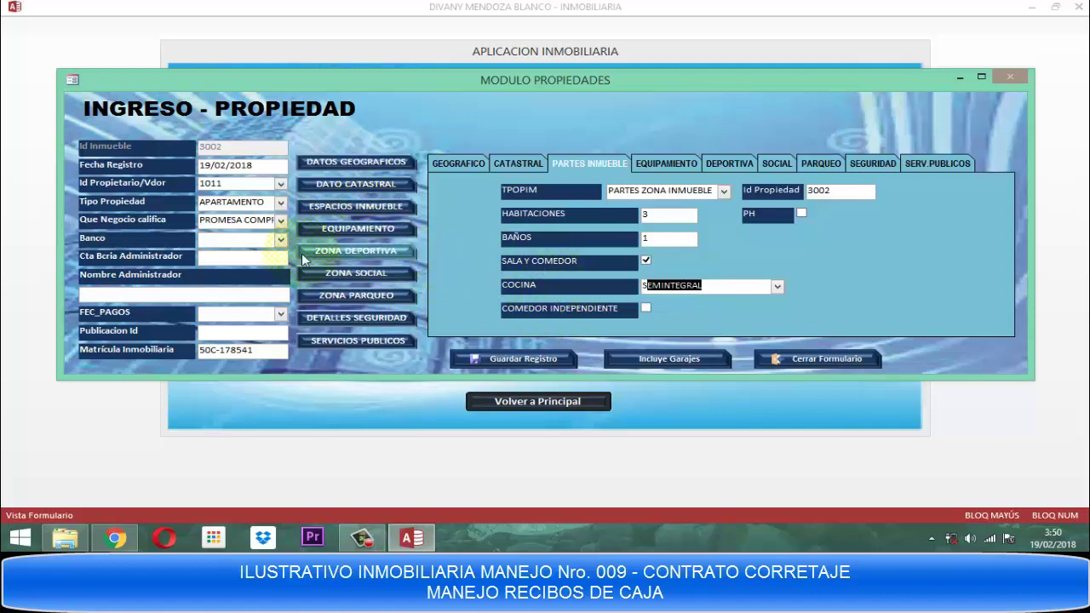
pyautogui.click(339, 245)
pyautogui.click(349, 228)
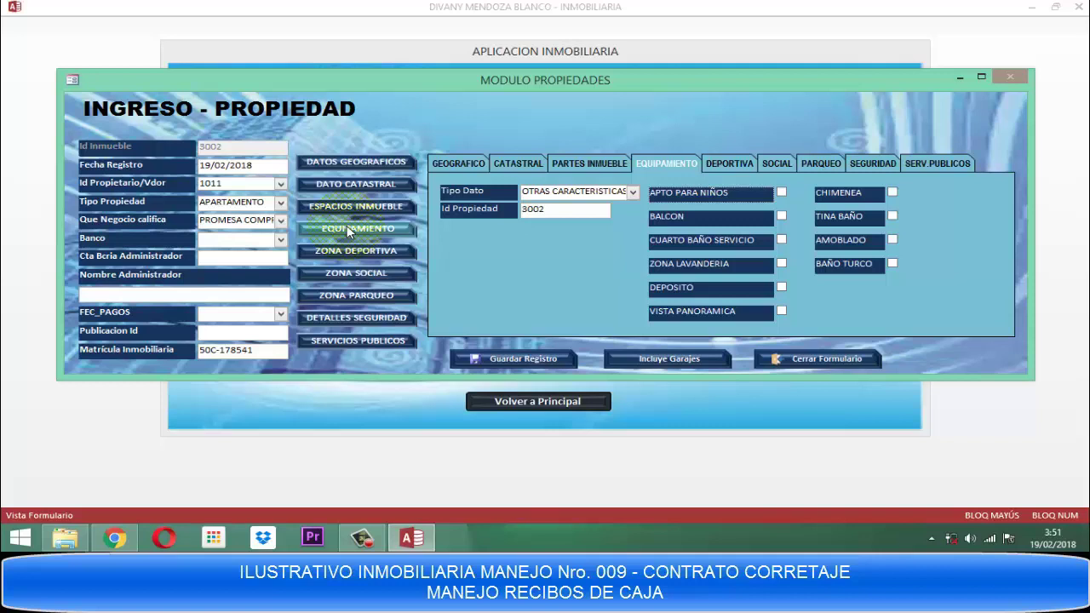
# Tick APTO PARA NIÑOS, ZONA LAVANDERIA, DEPOSITO and CHIMENEA in the equipment options.
pyautogui.press('space')
pyautogui.press('Tab')
pyautogui.press('Tab')
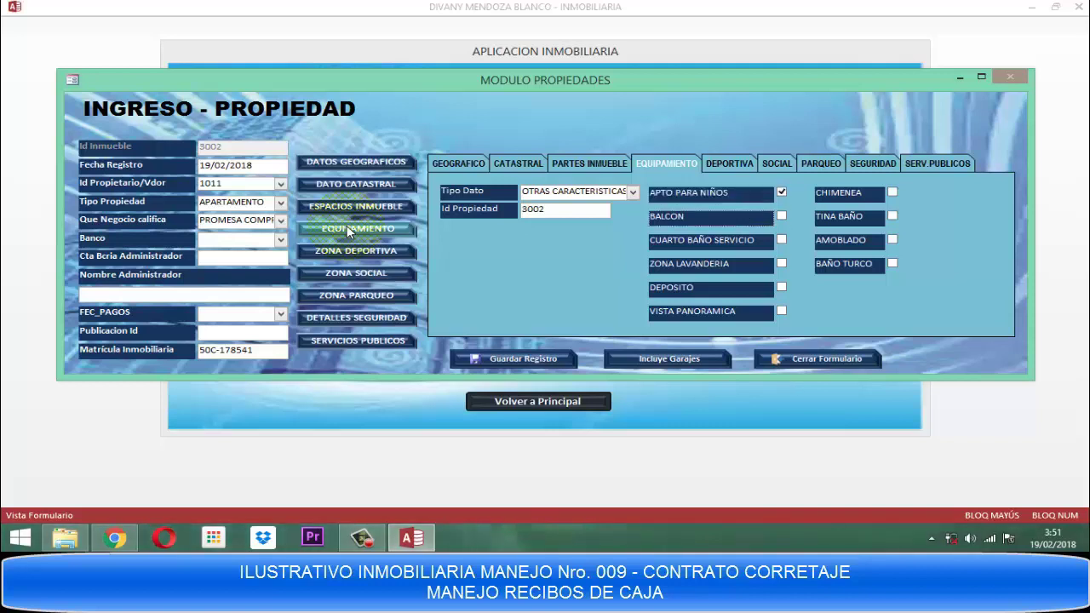
pyautogui.press('Tab')
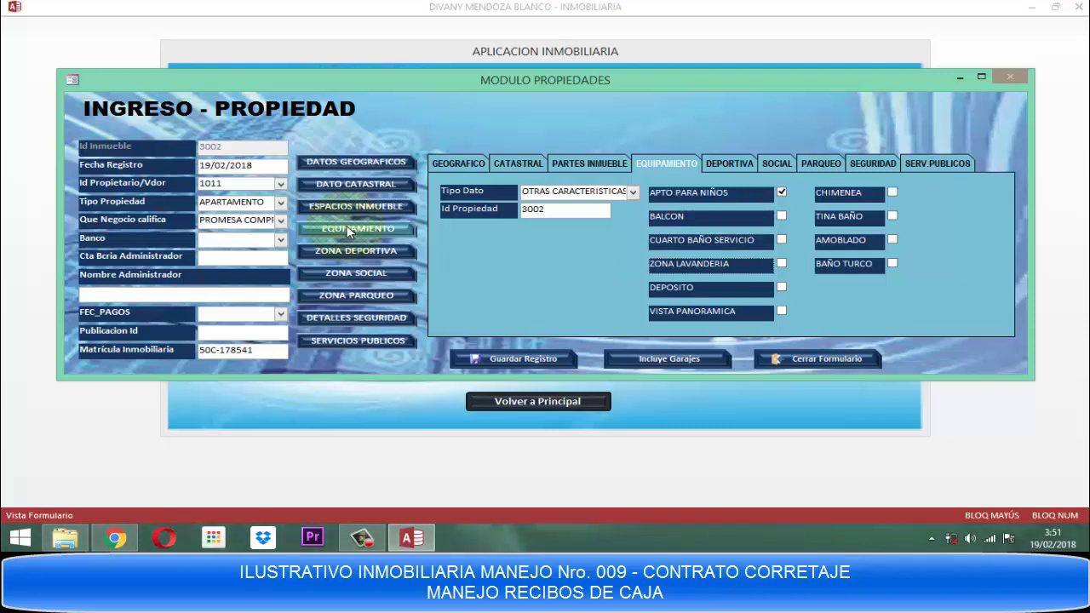
pyautogui.press('space')
pyautogui.press('Tab')
pyautogui.press('space')
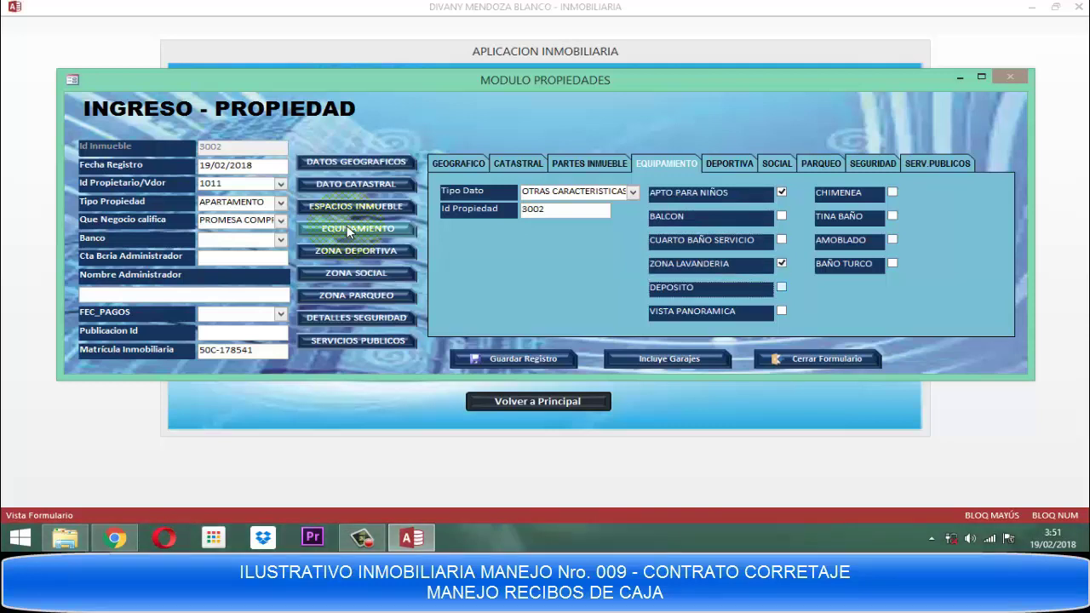
pyautogui.press('Tab')
pyautogui.press('space')
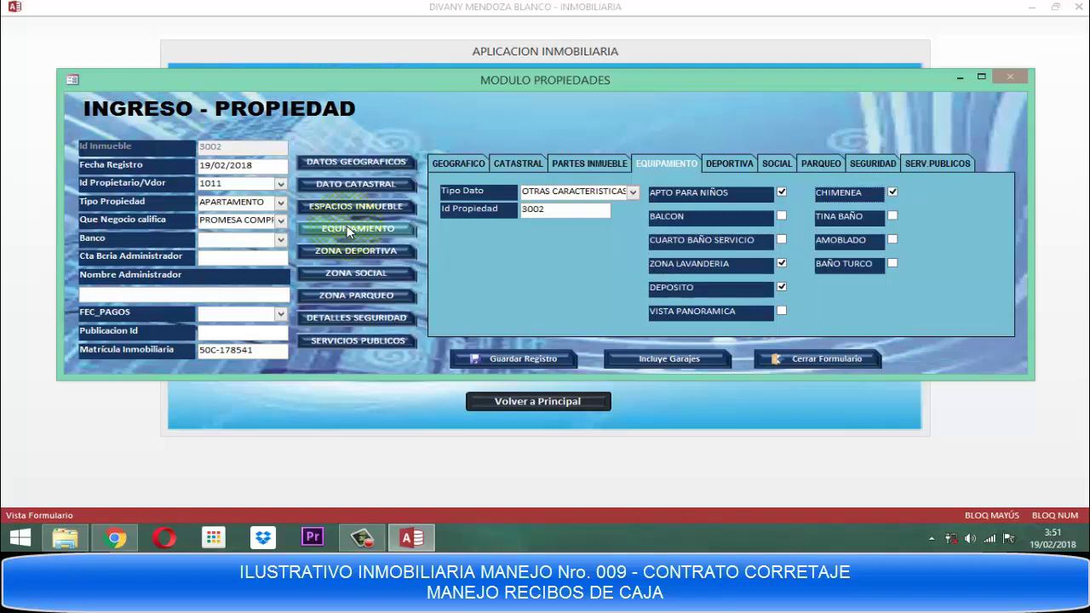
pyautogui.press('Tab')
pyautogui.press('Tab')
pyautogui.press('Tab')
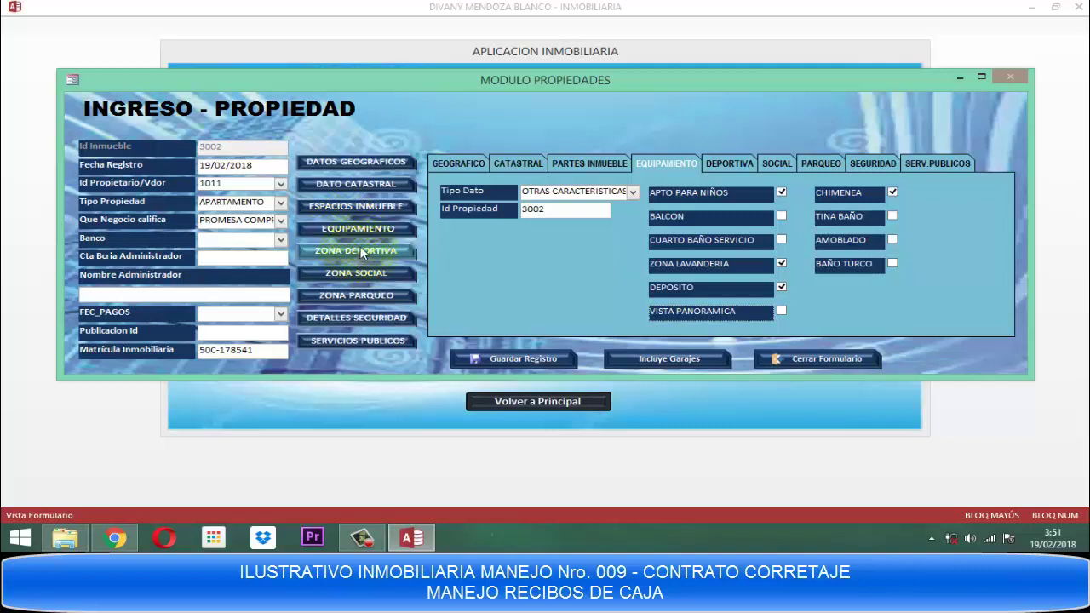
# Mark CANCHA SQUASH, GIMNASIO and PISCINA as sports amenities.
pyautogui.click(360, 248)
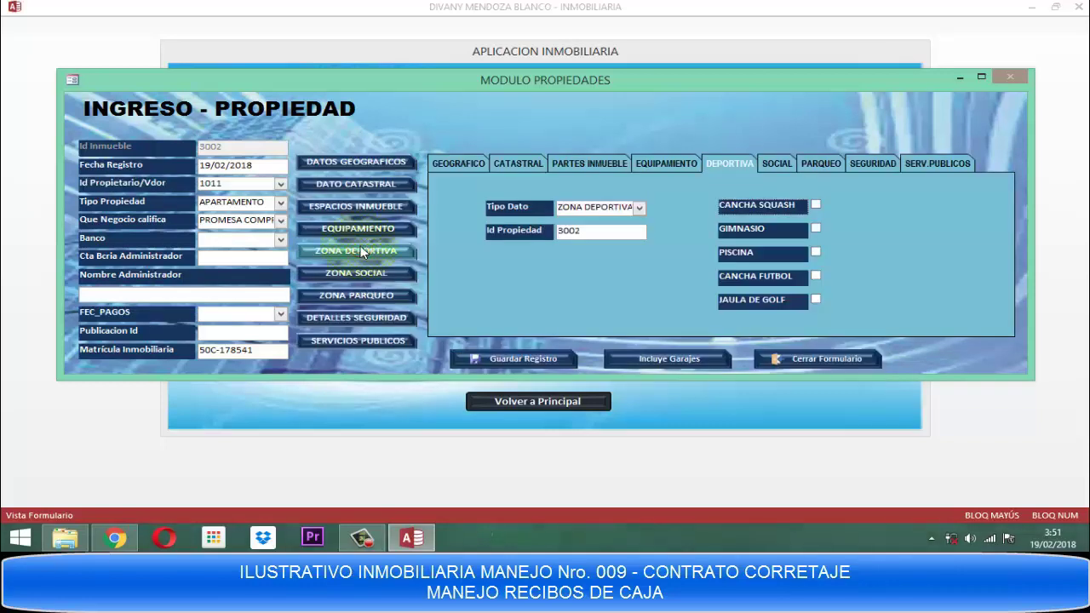
pyautogui.press('space')
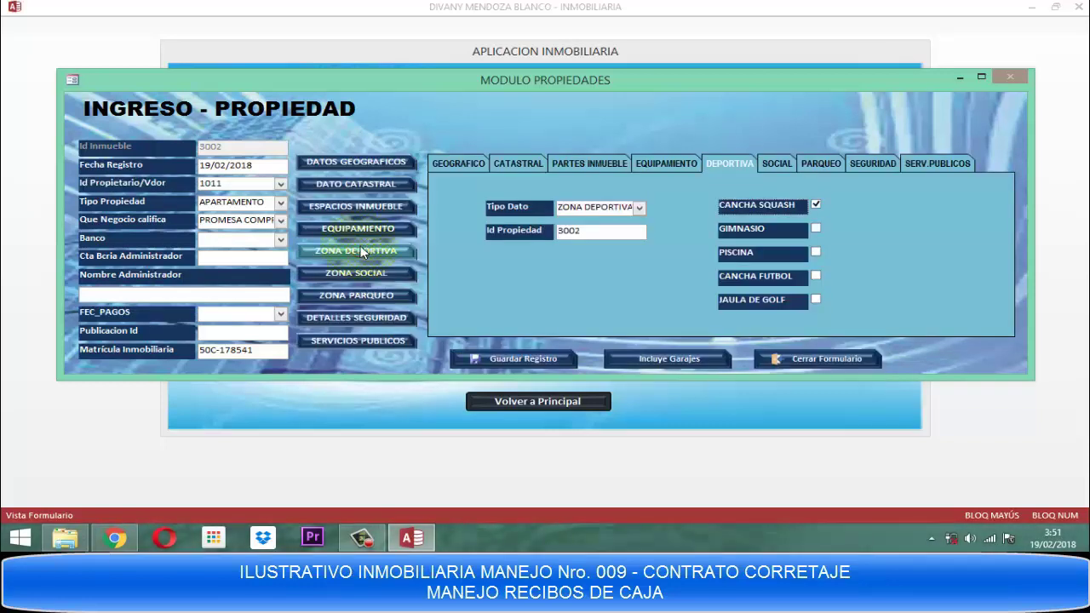
pyautogui.press('Tab')
pyautogui.press('space')
pyautogui.press('Tab')
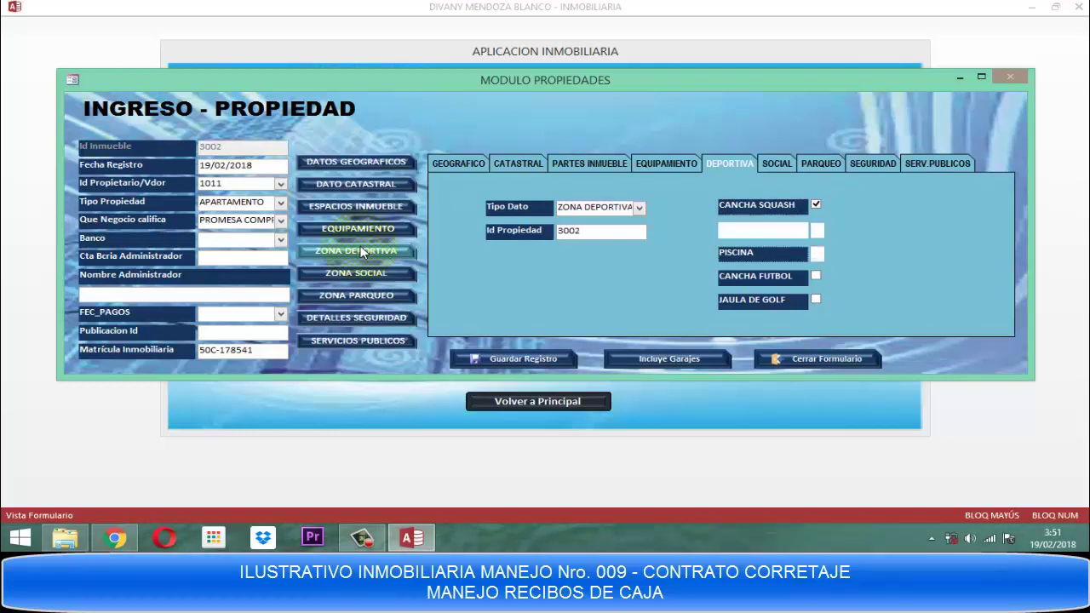
pyautogui.press('space')
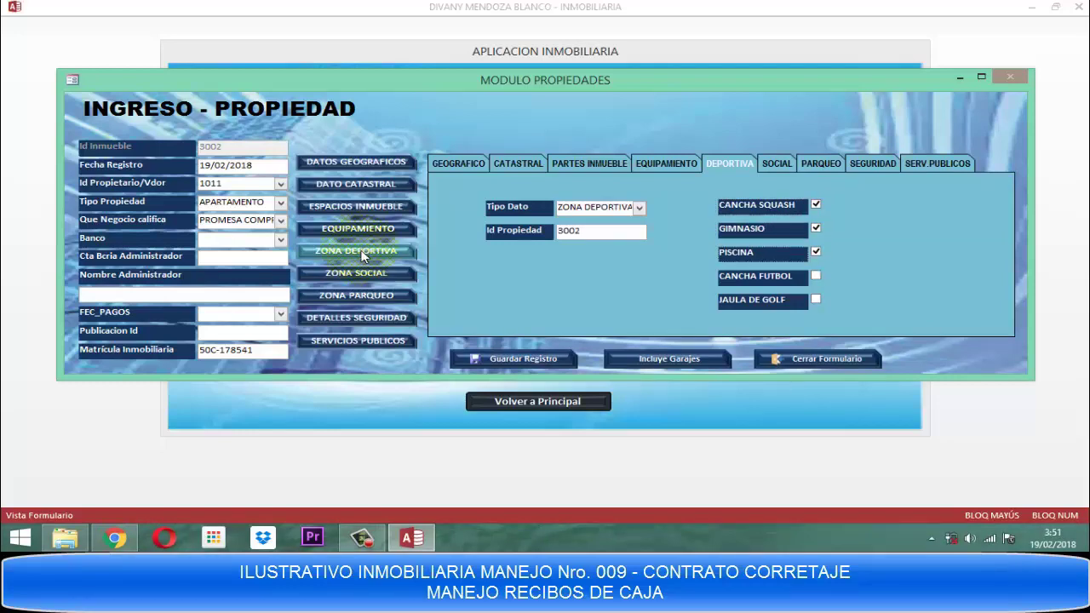
# Tick all six social-zone amenities, from ACCESO DISCAPACITADOS through TERRAZA CON BBQ.
pyautogui.click(356, 275)
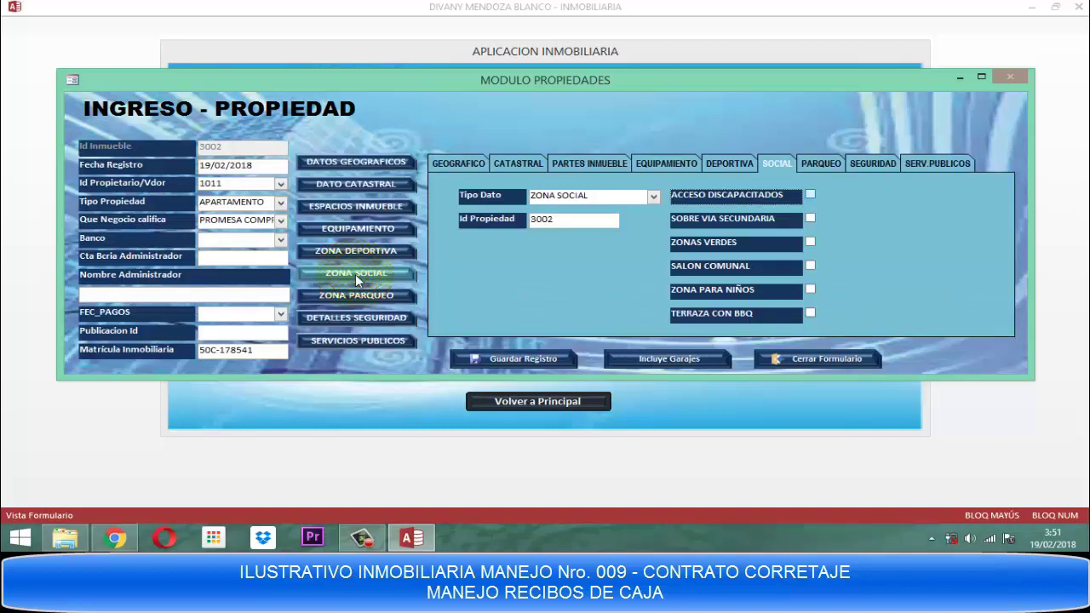
pyautogui.press('space')
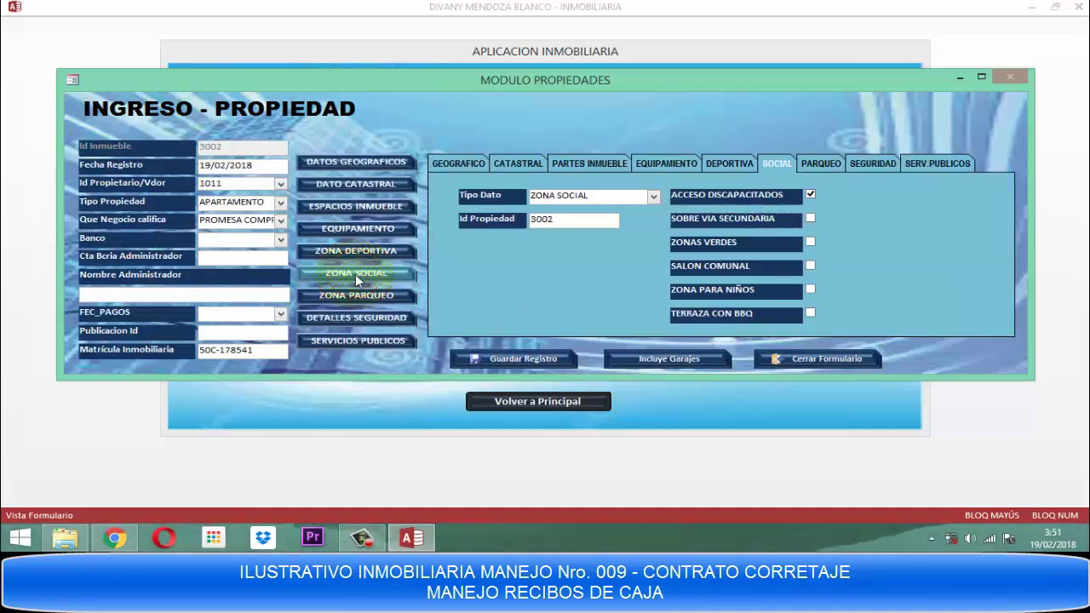
pyautogui.press('space')
pyautogui.press('Tab')
pyautogui.press('space')
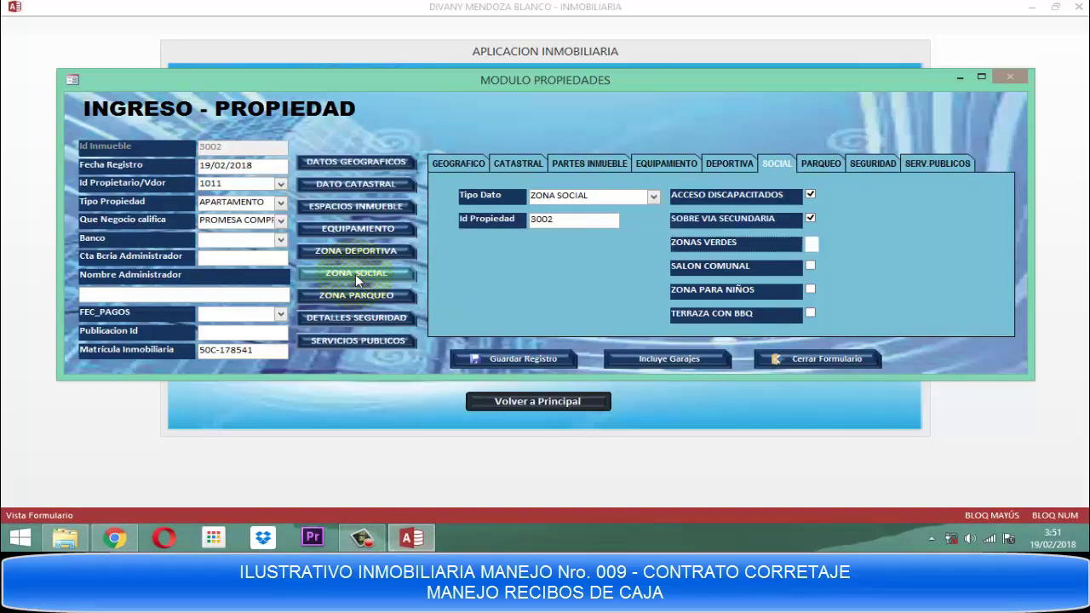
pyautogui.press('Tab')
pyautogui.press('space')
pyautogui.press('Tab')
pyautogui.press('space')
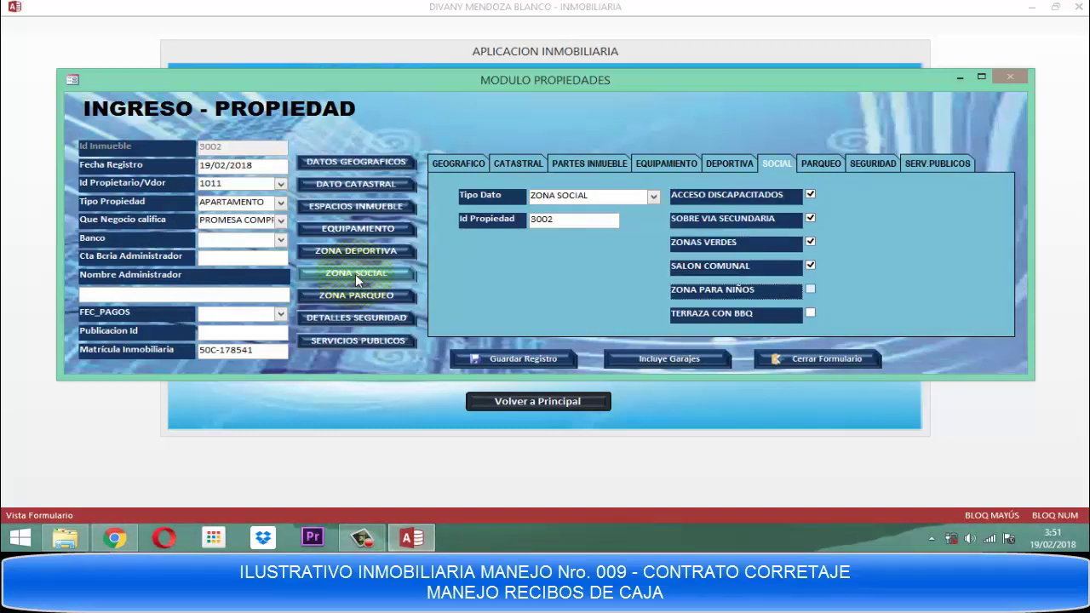
pyautogui.press('Tab')
pyautogui.press('space')
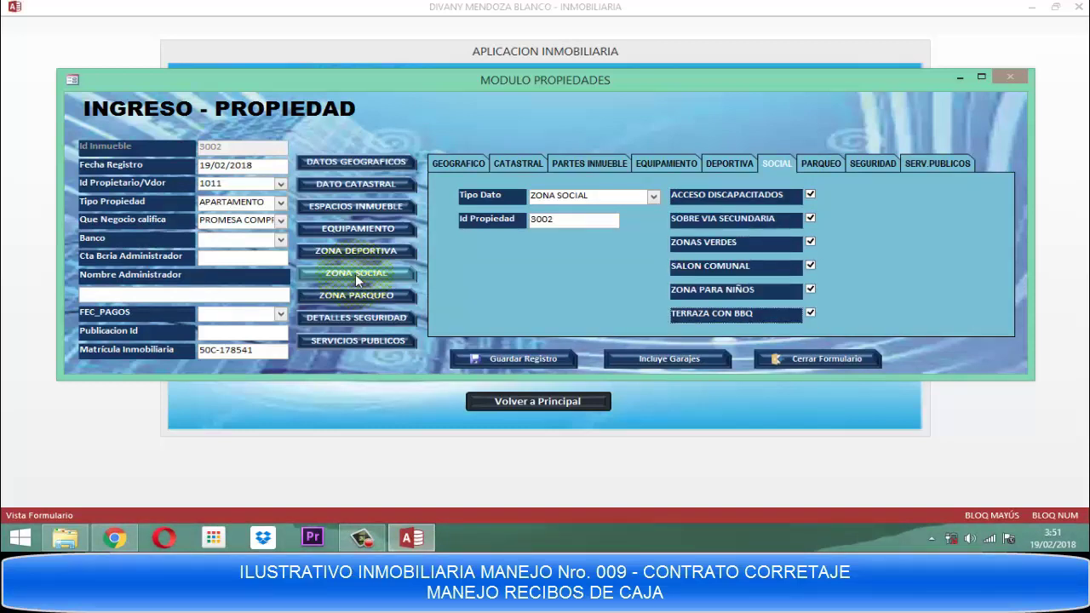
# Set PARQUEADERO to 1 with parking class INTERIOR.
pyautogui.click(345, 291)
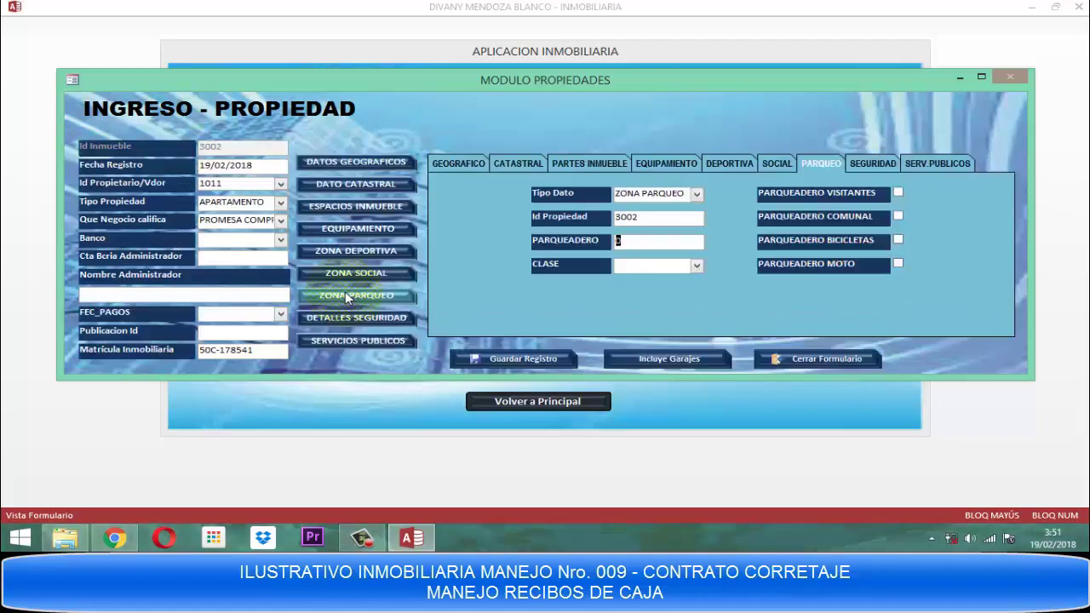
pyautogui.write('1')
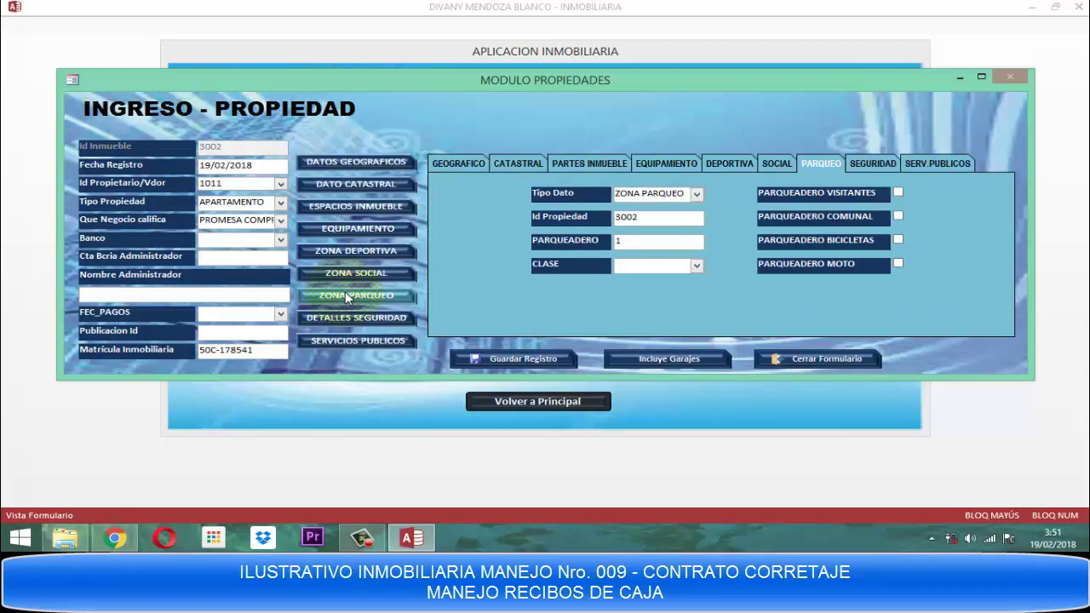
pyautogui.press('F4')
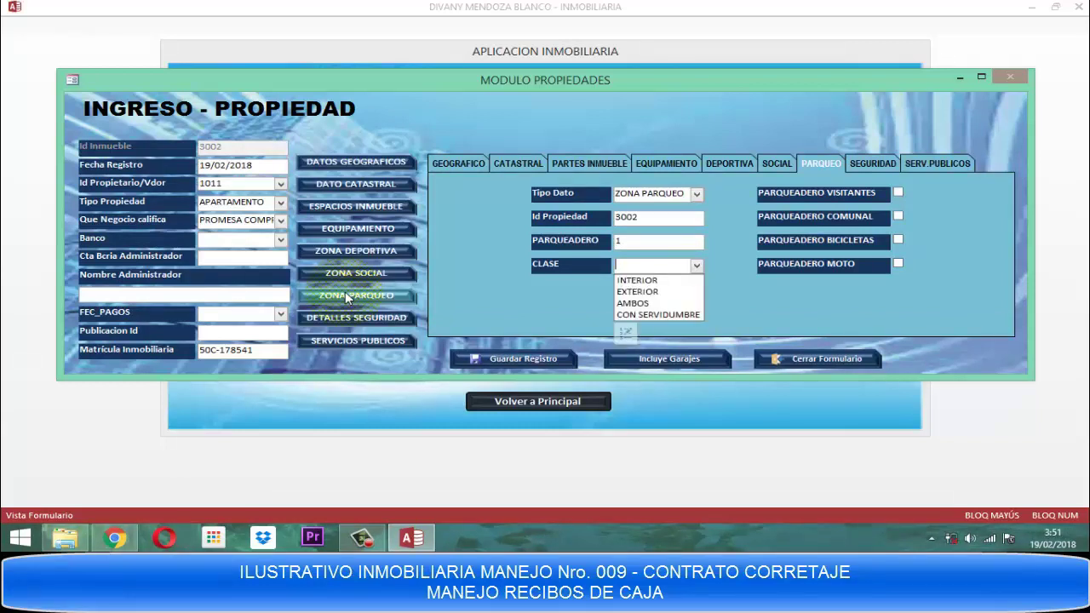
pyautogui.press('Down')
pyautogui.press('Return')
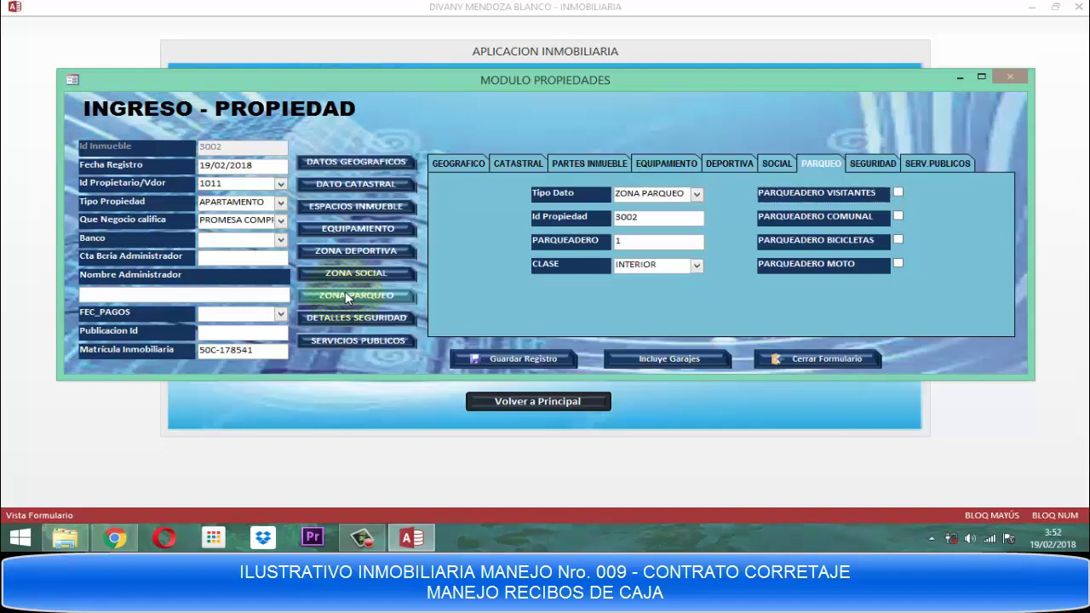
# Tick visitor, communal, bicycle and motorcycle parking.
pyautogui.press('space')
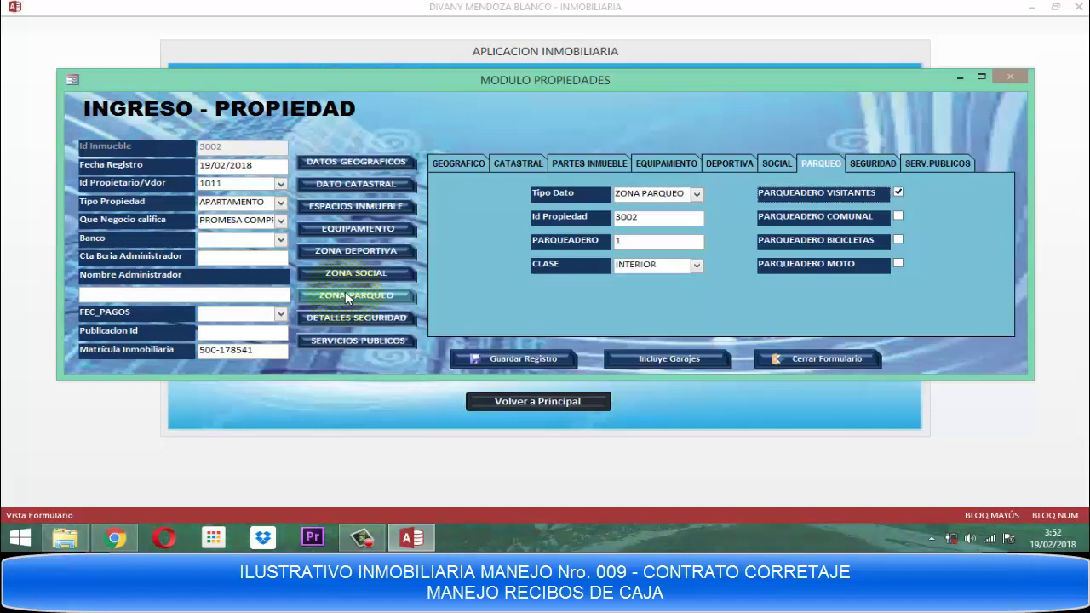
pyautogui.press('Tab')
pyautogui.press('space')
pyautogui.press('Tab')
pyautogui.press('space')
pyautogui.press('Tab')
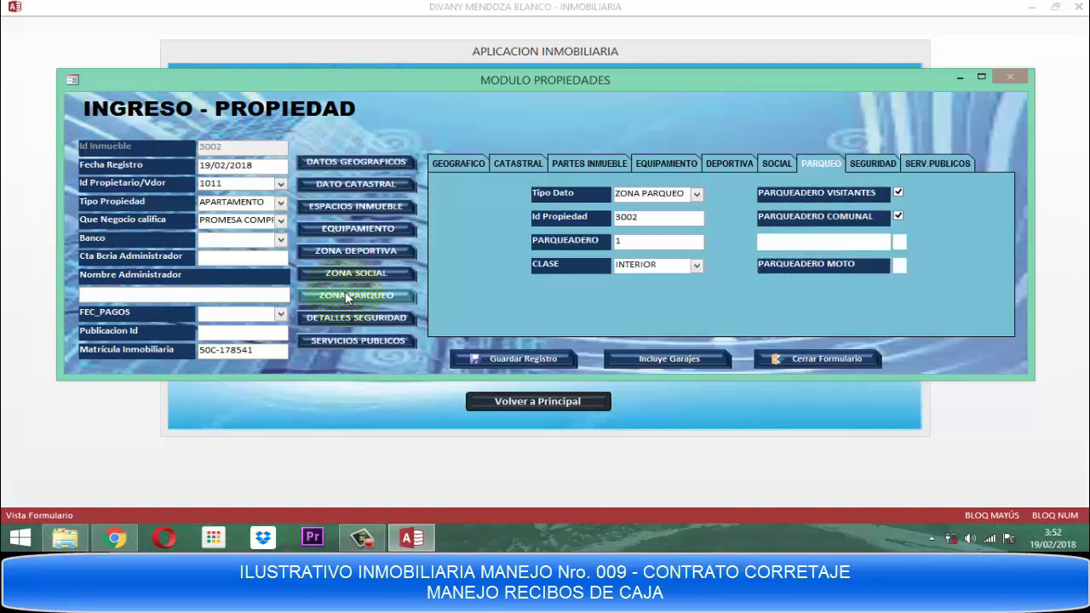
pyautogui.press('space')
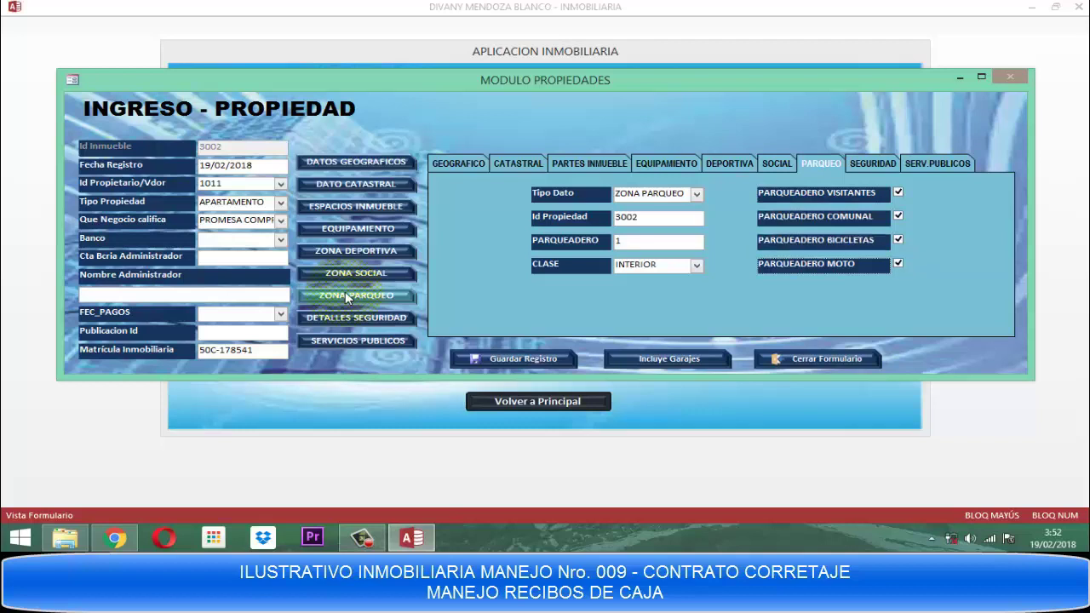
# Set VIGILANCIA to 24 HORAS and tick CITOFONOS in the security details.
pyautogui.click(357, 320)
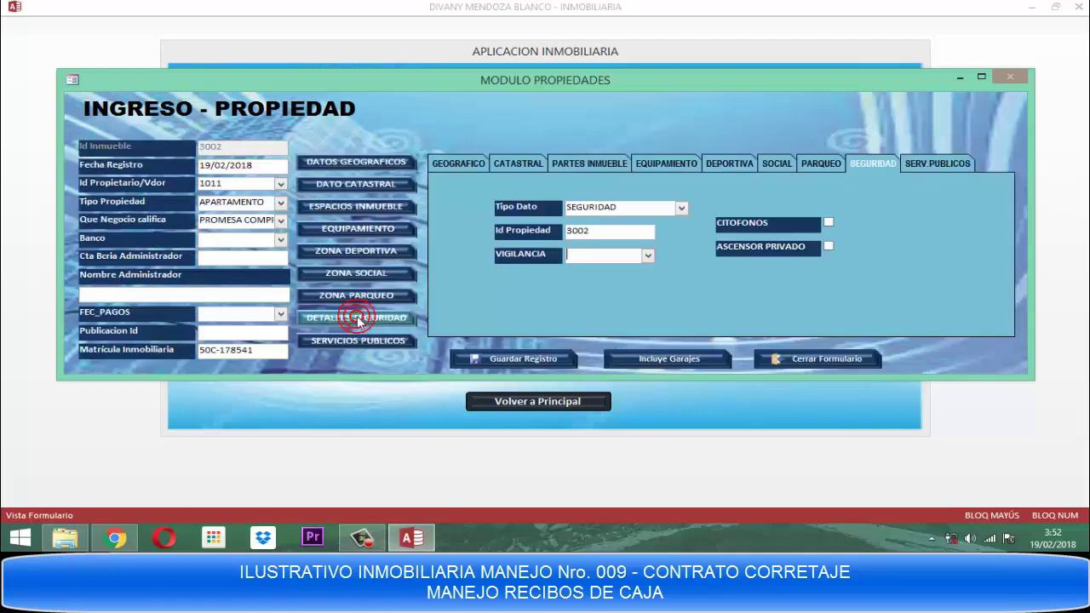
pyautogui.hotkey('alt', 'Down')
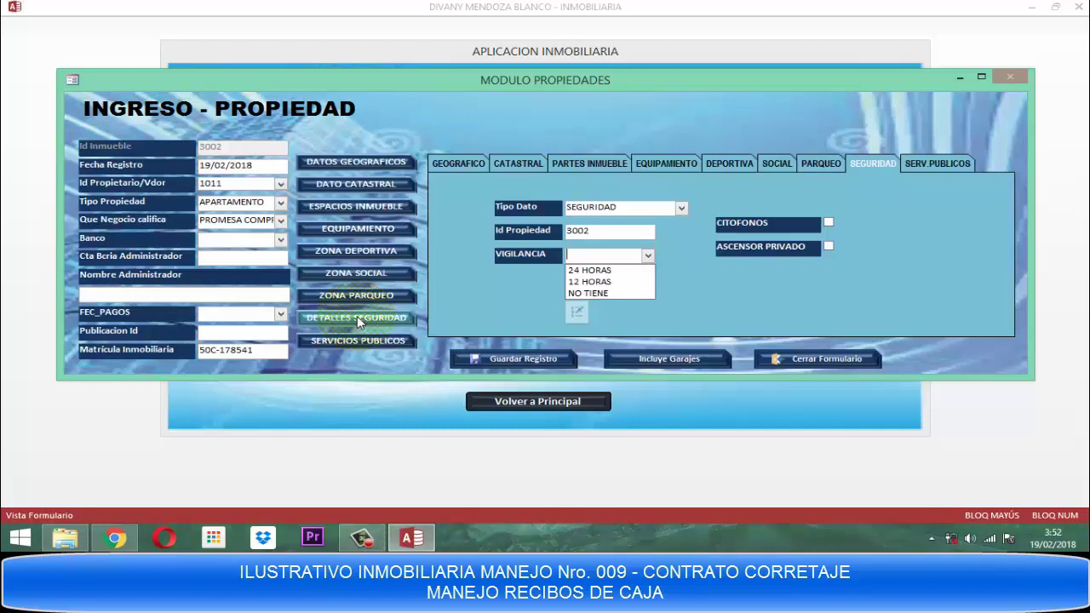
pyautogui.press('Down')
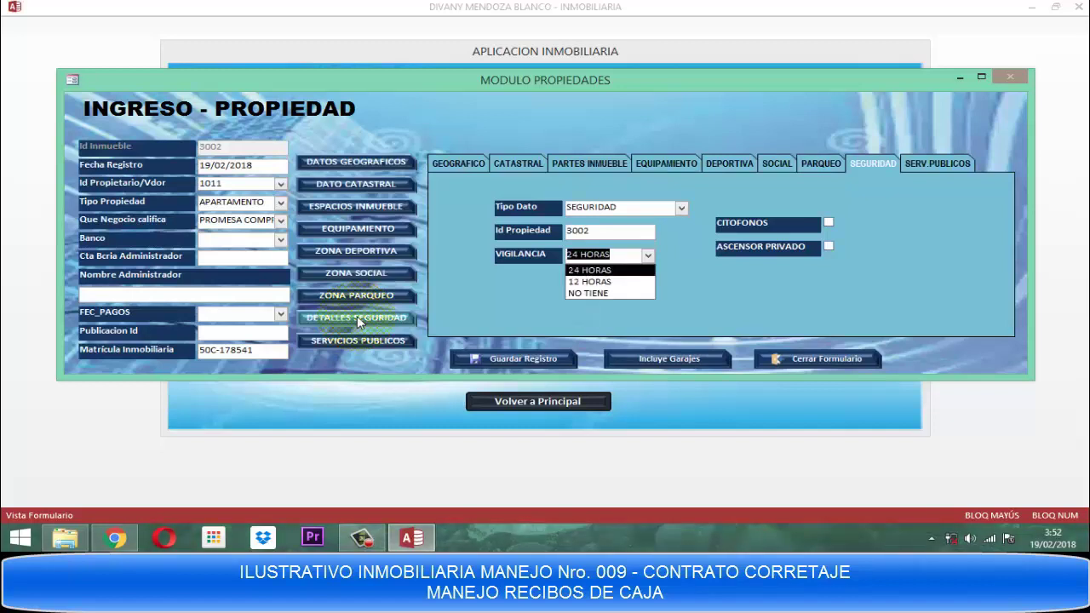
pyautogui.press('Return')
pyautogui.press('space')
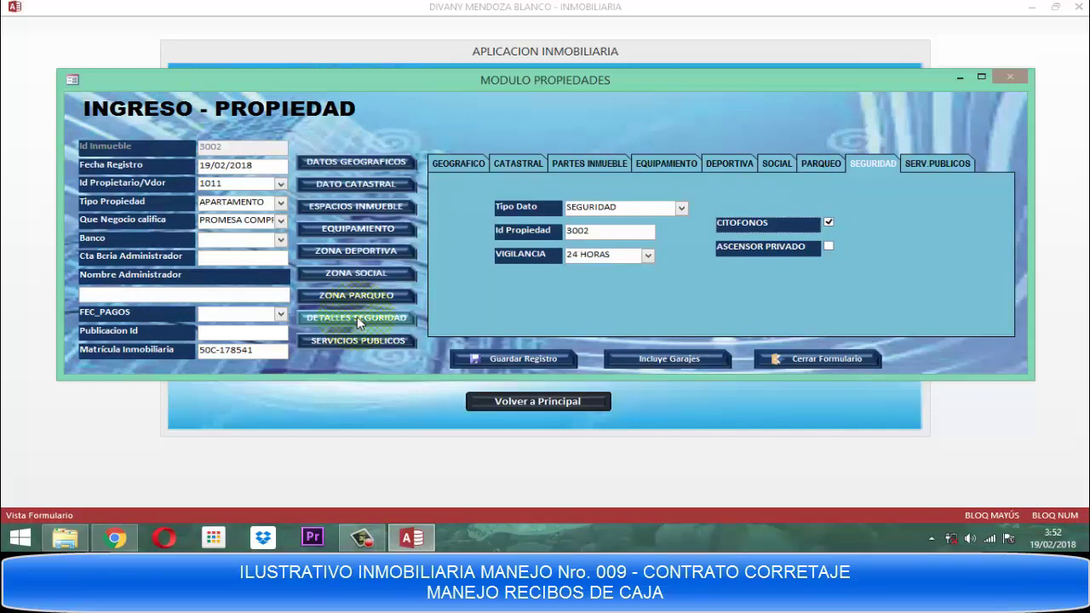
pyautogui.click(358, 341)
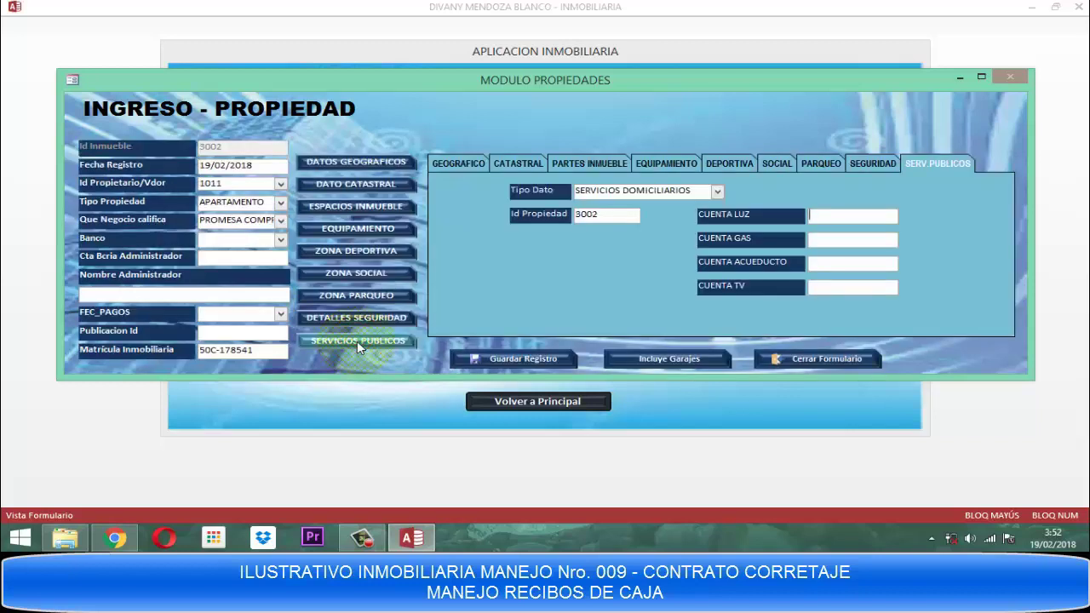
# Save property record 3002, acknowledge the confirmation, and close the entry form.
pyautogui.click(535, 361)
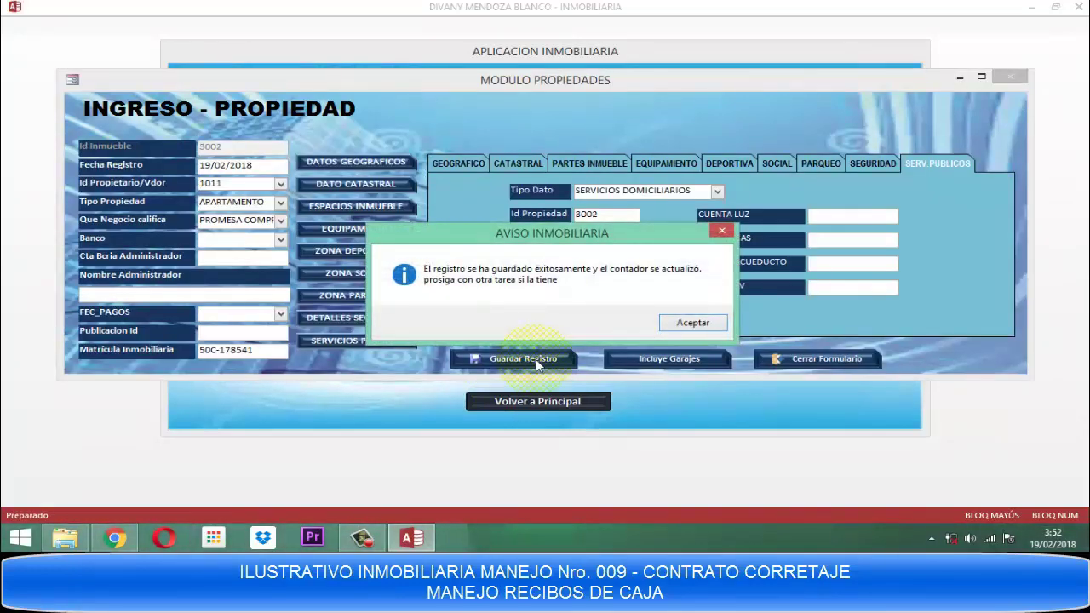
pyautogui.click(688, 322)
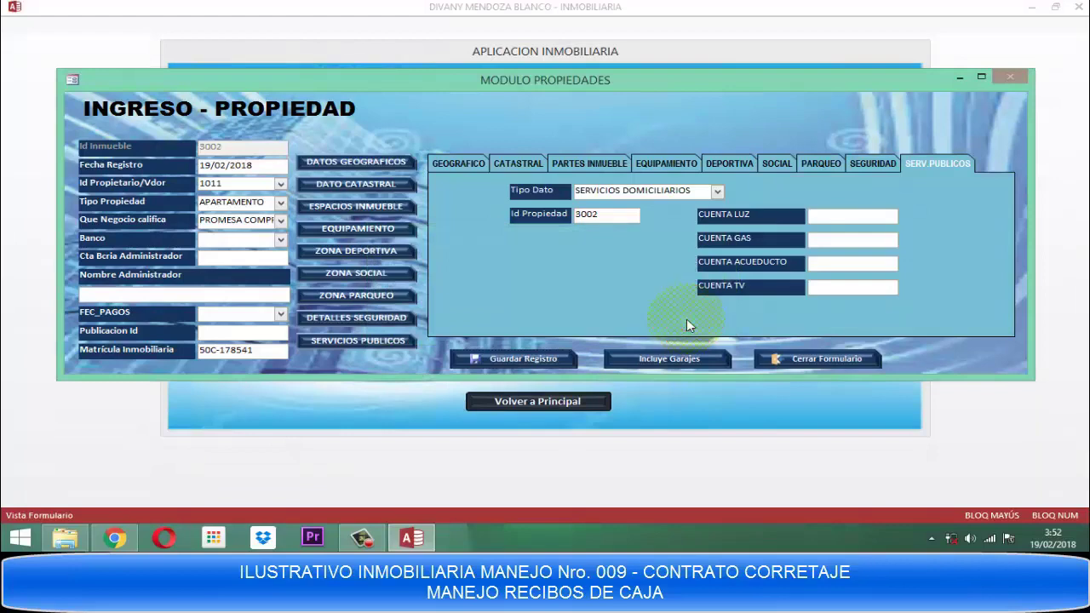
pyautogui.click(826, 358)
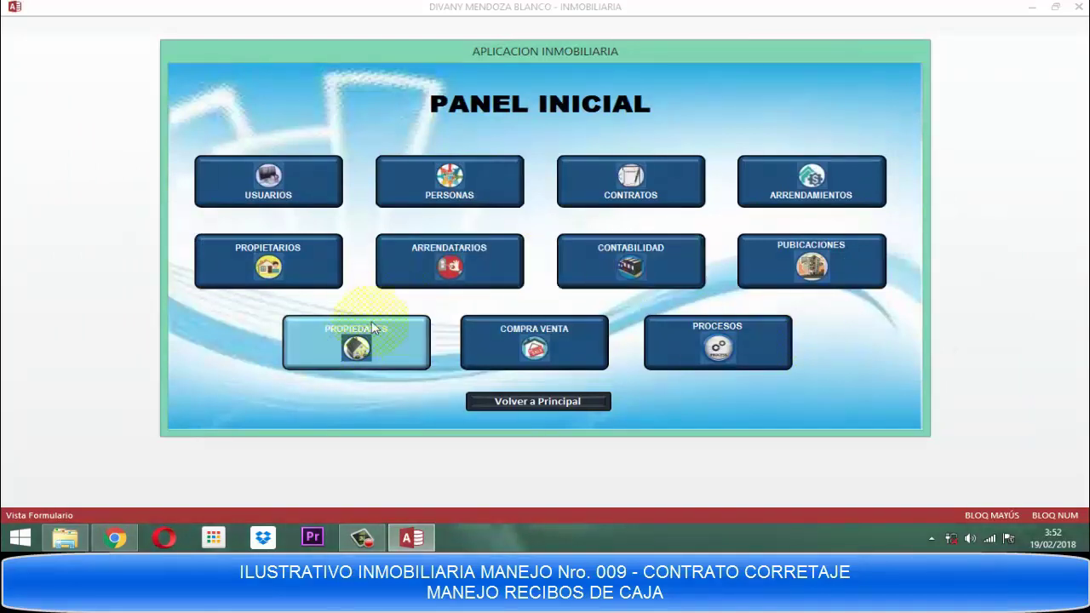
# Review the general property listing showing 3001 and 3002, then close the property windows.
pyautogui.click(357, 348)
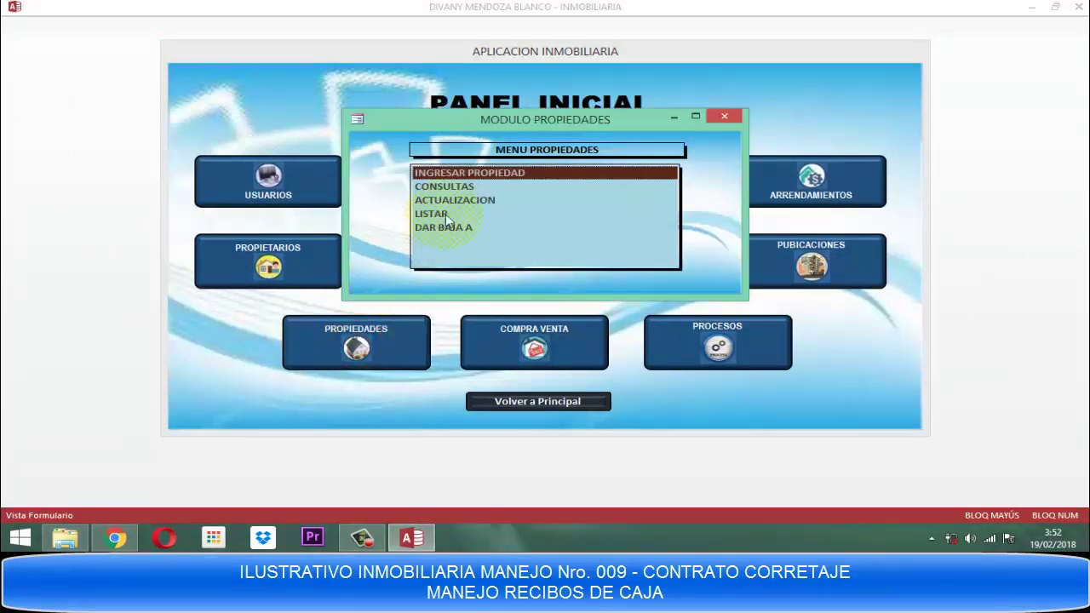
pyautogui.doubleClick(443, 187)
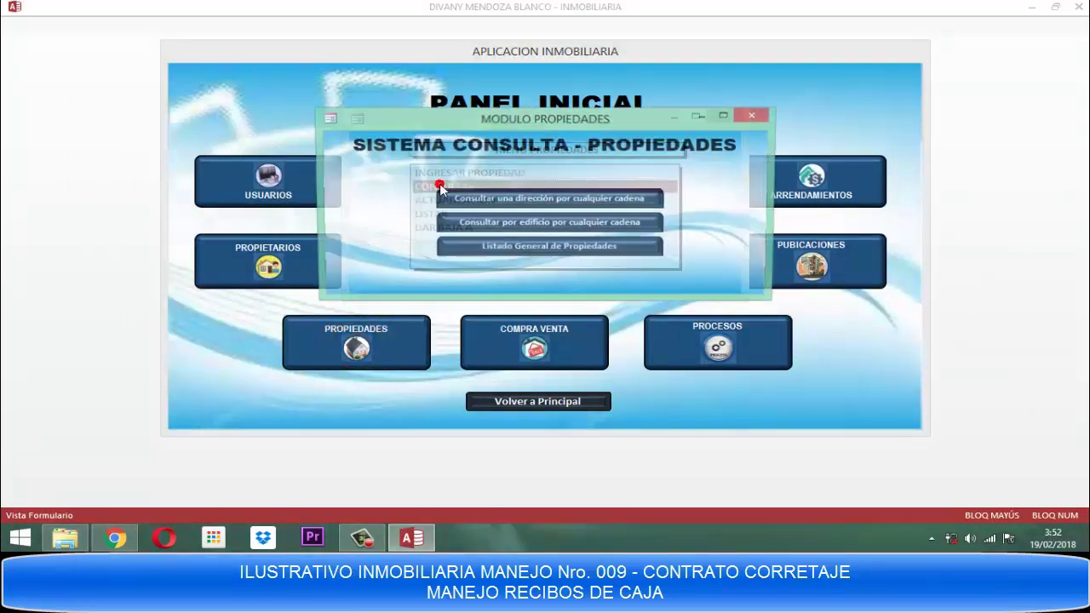
pyautogui.click(528, 247)
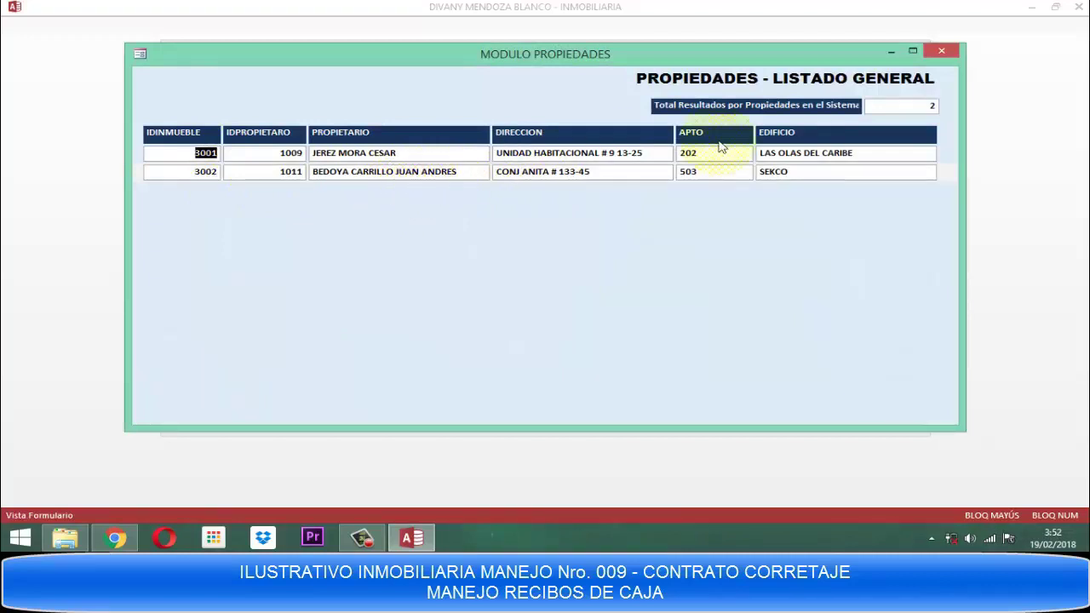
pyautogui.click(951, 54)
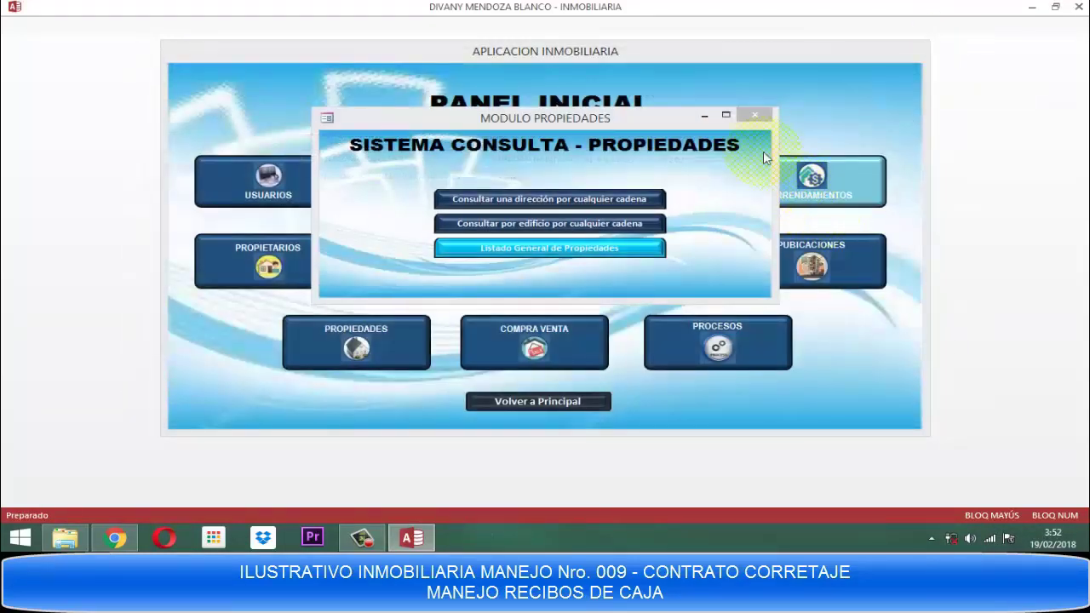
pyautogui.click(752, 115)
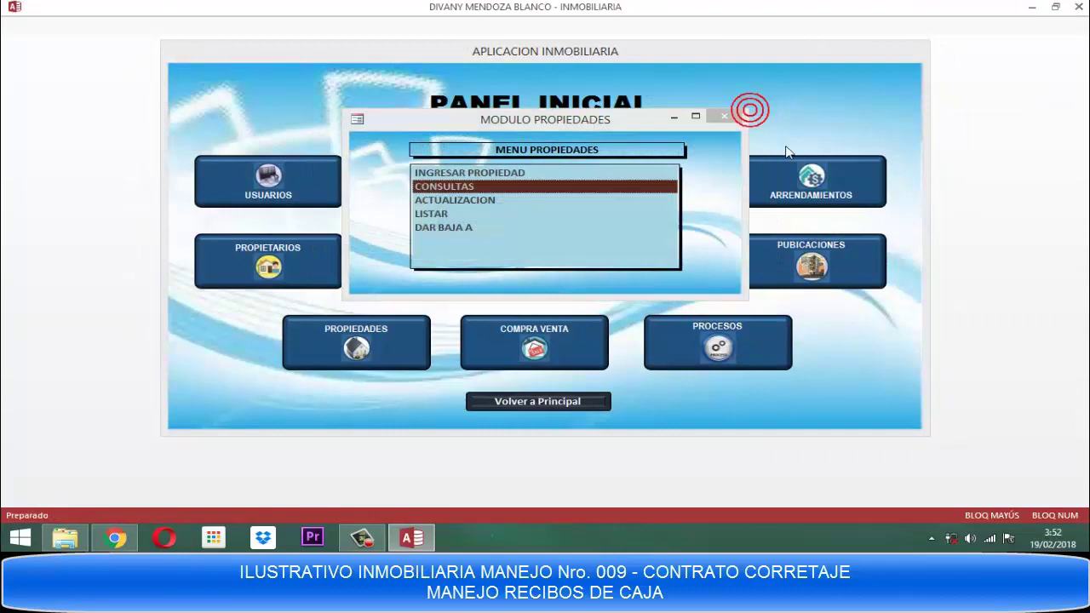
pyautogui.click(725, 118)
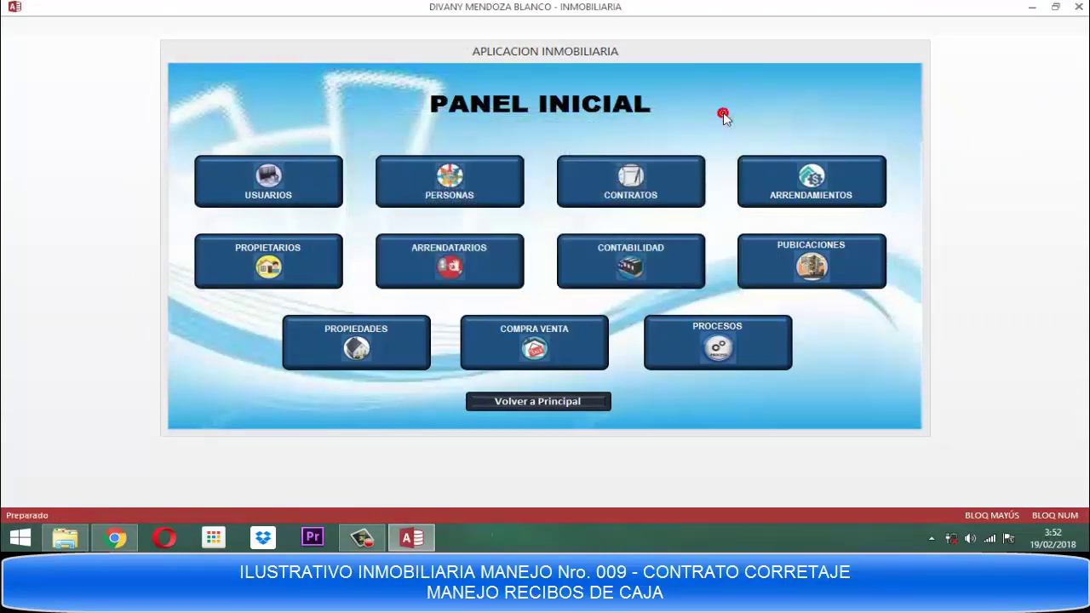
# Start a new contract with registration date 19/02/2018.
pyautogui.click(644, 201)
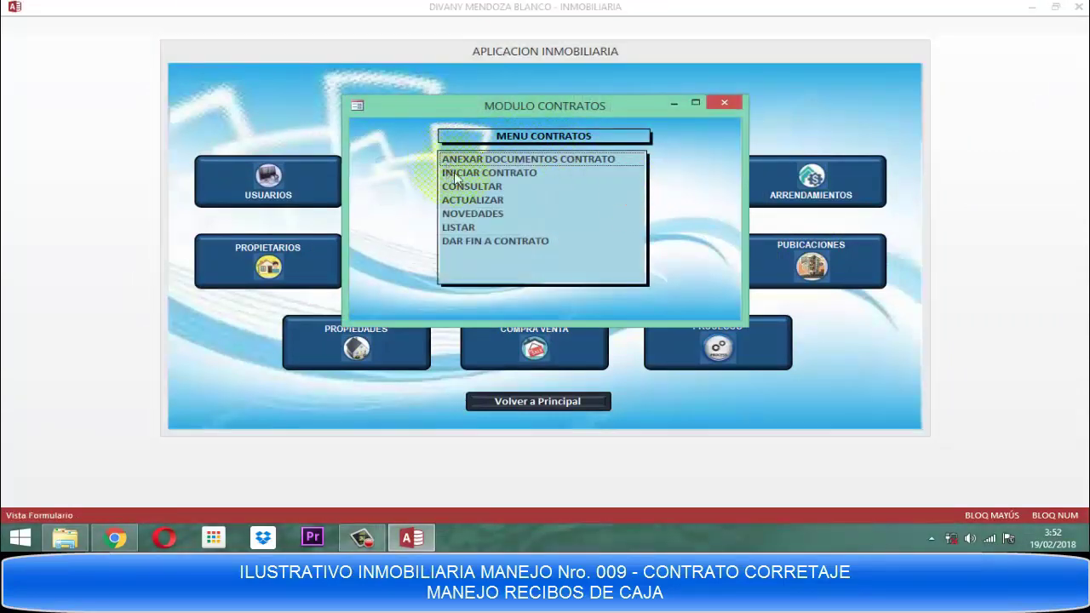
pyautogui.doubleClick(490, 174)
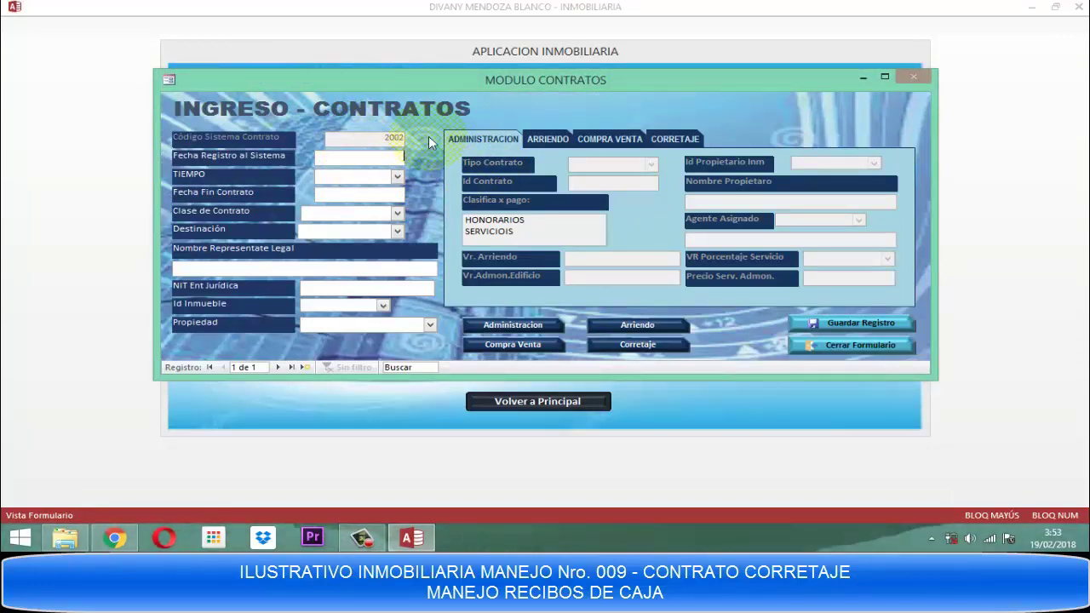
pyautogui.write('19/02/2018')
pyautogui.press('Return')
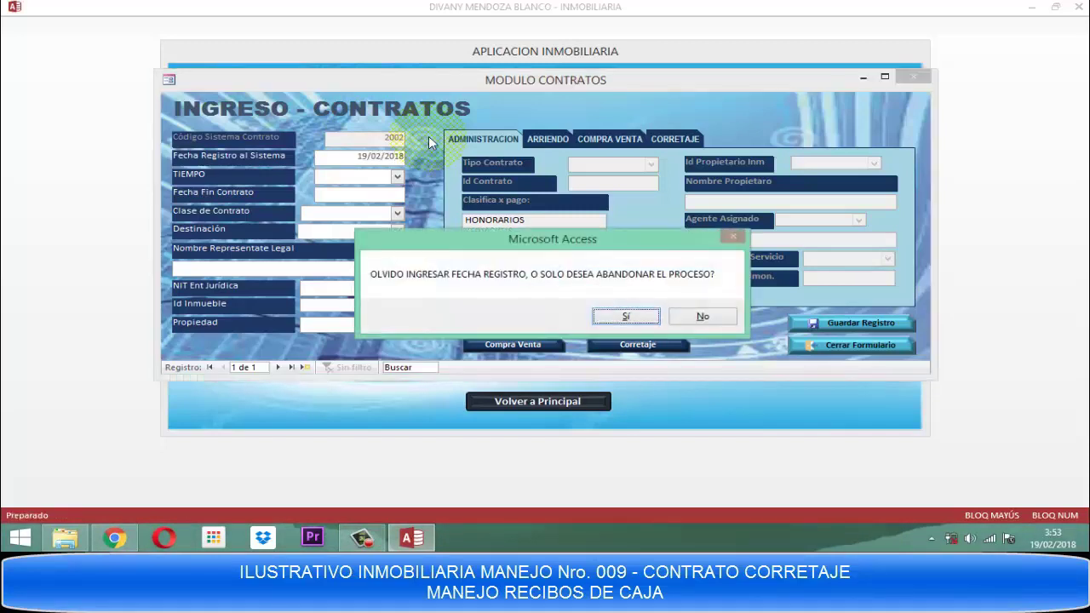
pyautogui.press('Return')
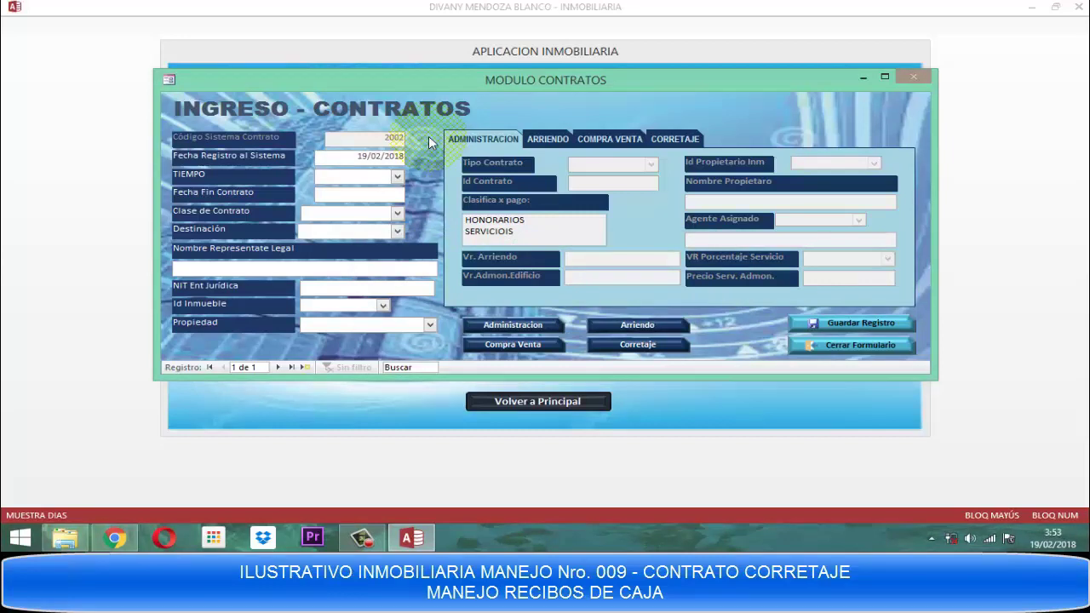
pyautogui.press('Tab')
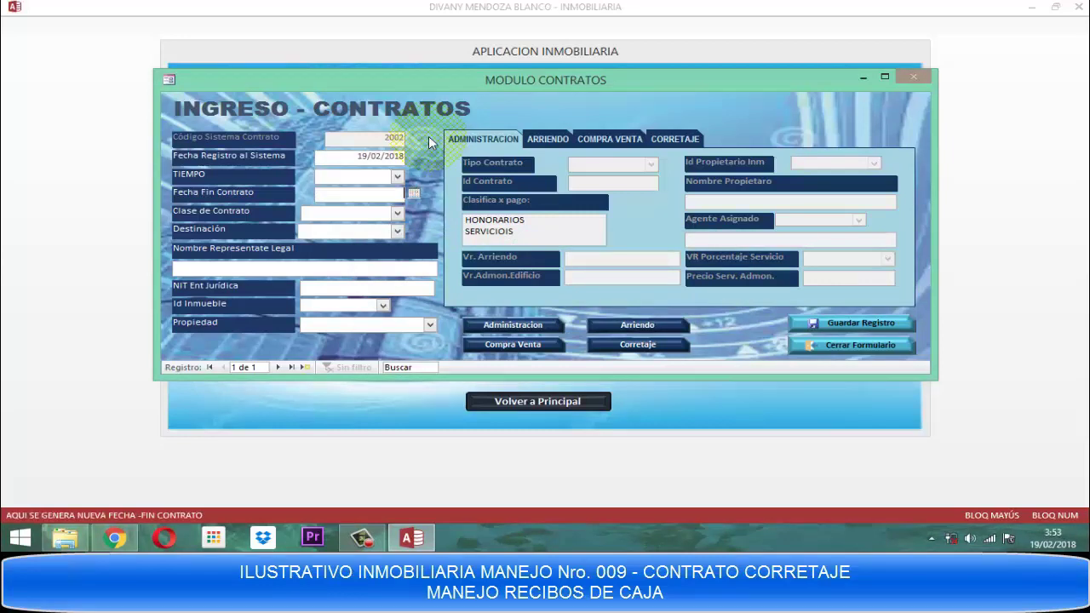
pyautogui.press('Tab')
# Set the contract class to COMPRAVENTA and the destination to VIVIENDA.
pyautogui.hotkey('alt', 'Down')
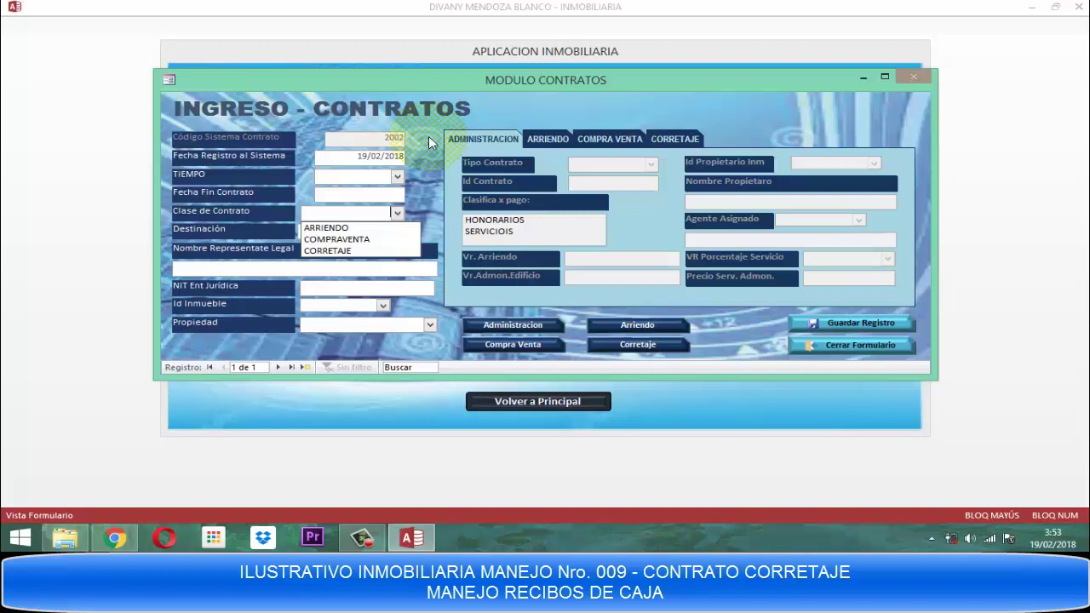
pyautogui.press('Down')
pyautogui.press('Down')
pyautogui.press('Return')
pyautogui.press('Tab')
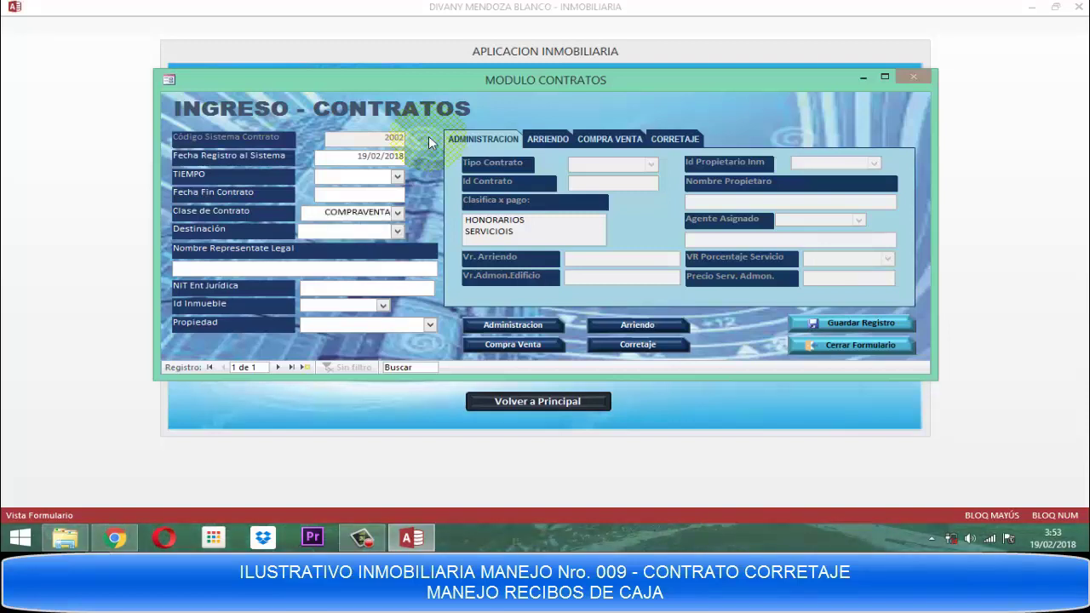
pyautogui.write('VIVIENDA')
pyautogui.press('Tab')
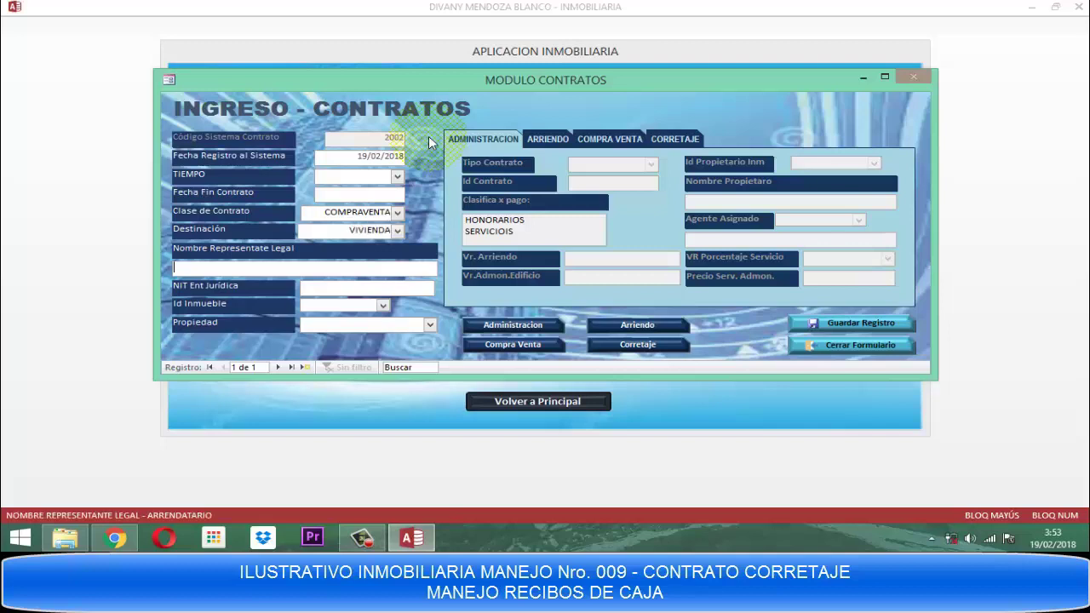
pyautogui.press('Tab')
pyautogui.press('Tab')
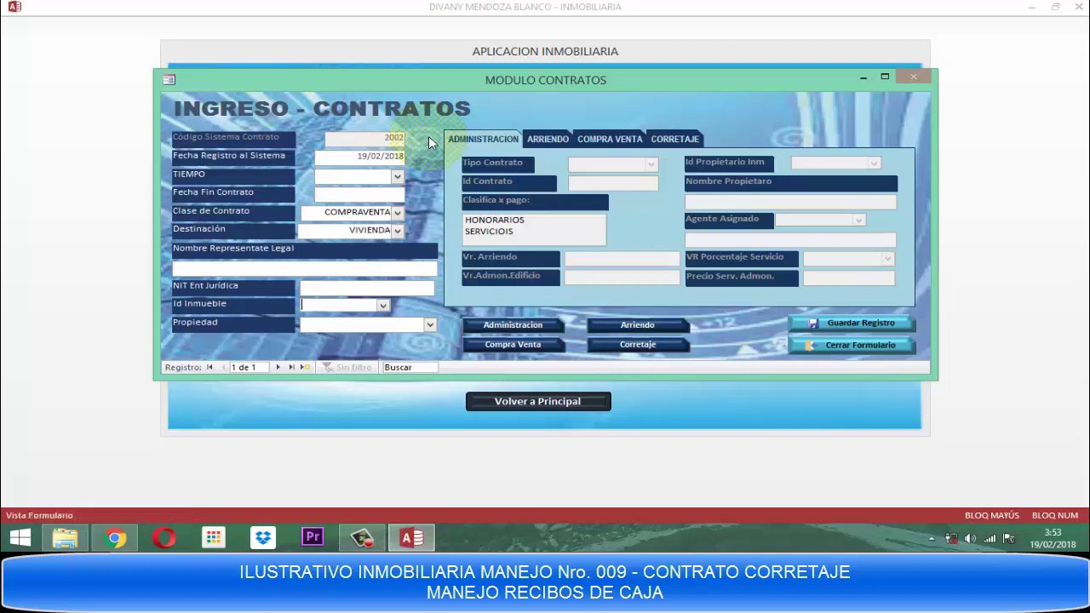
# Assign property 3002 with property type APARTAMENTO.
pyautogui.press('F4')
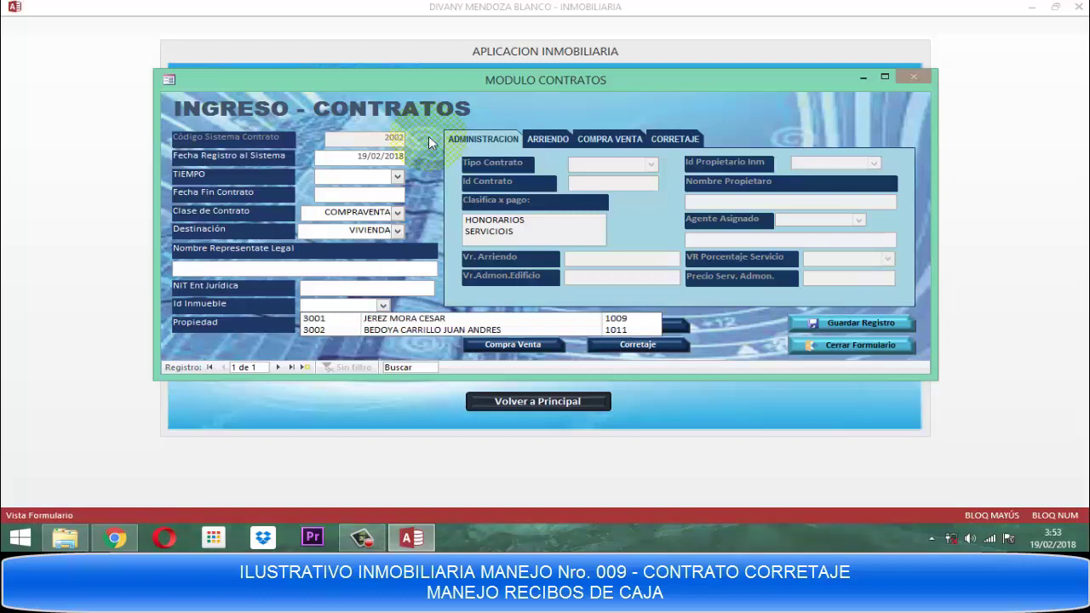
pyautogui.press('Down')
pyautogui.press('Down')
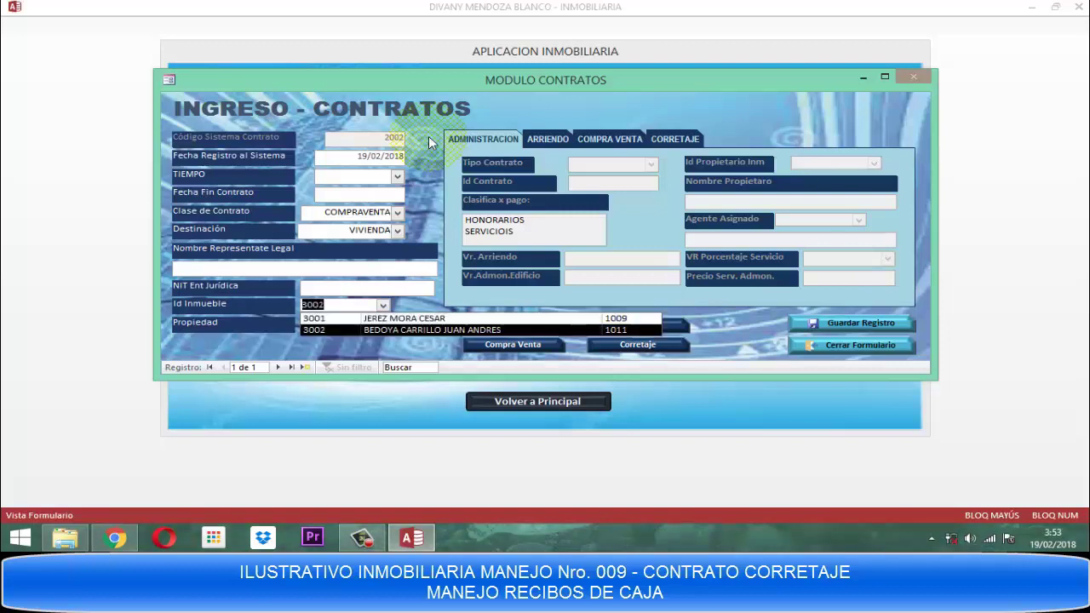
pyautogui.press('Tab')
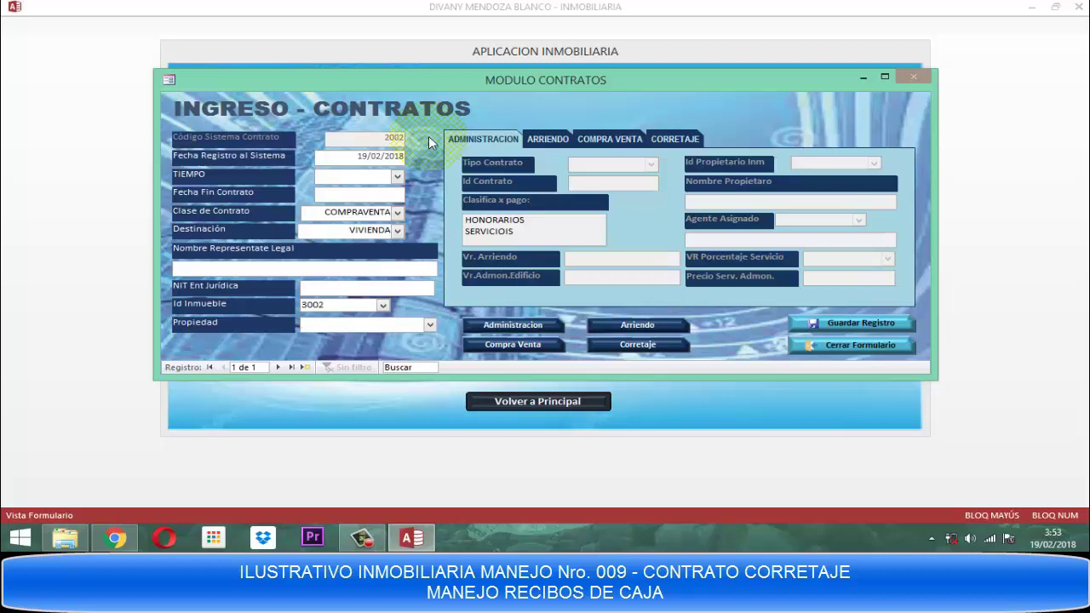
pyautogui.press('F4')
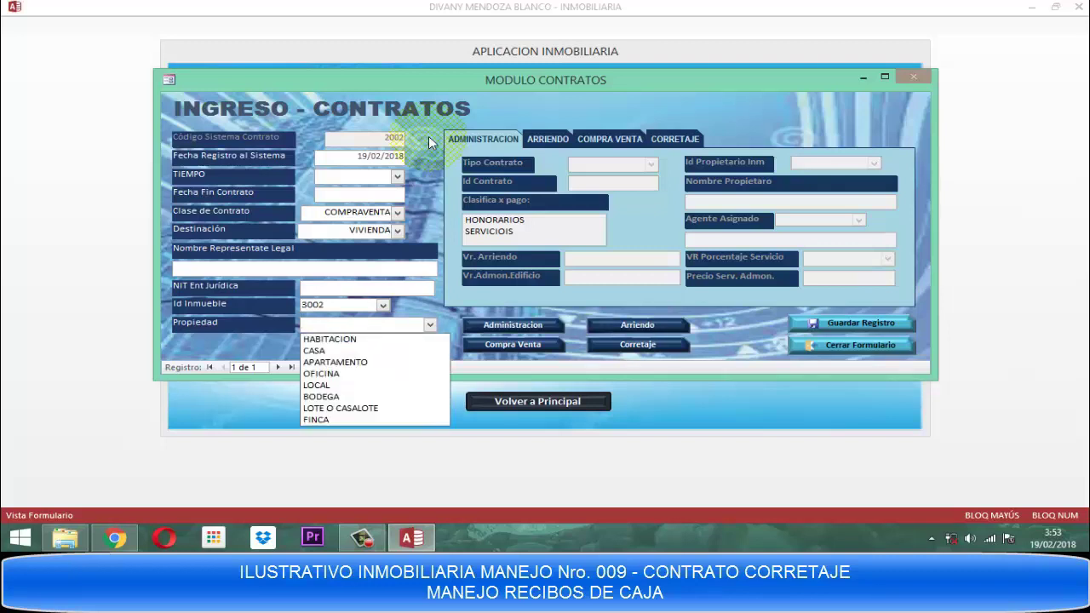
pyautogui.press('Down')
pyautogui.press('Down')
pyautogui.press('Down')
pyautogui.press('Down')
pyautogui.press('Up')
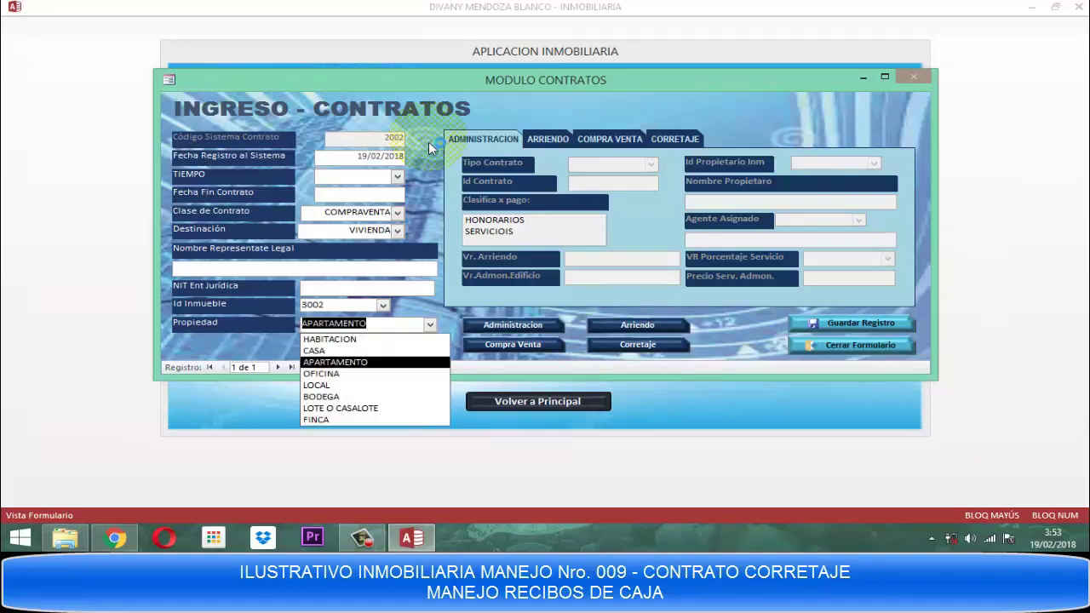
pyautogui.click(340, 362)
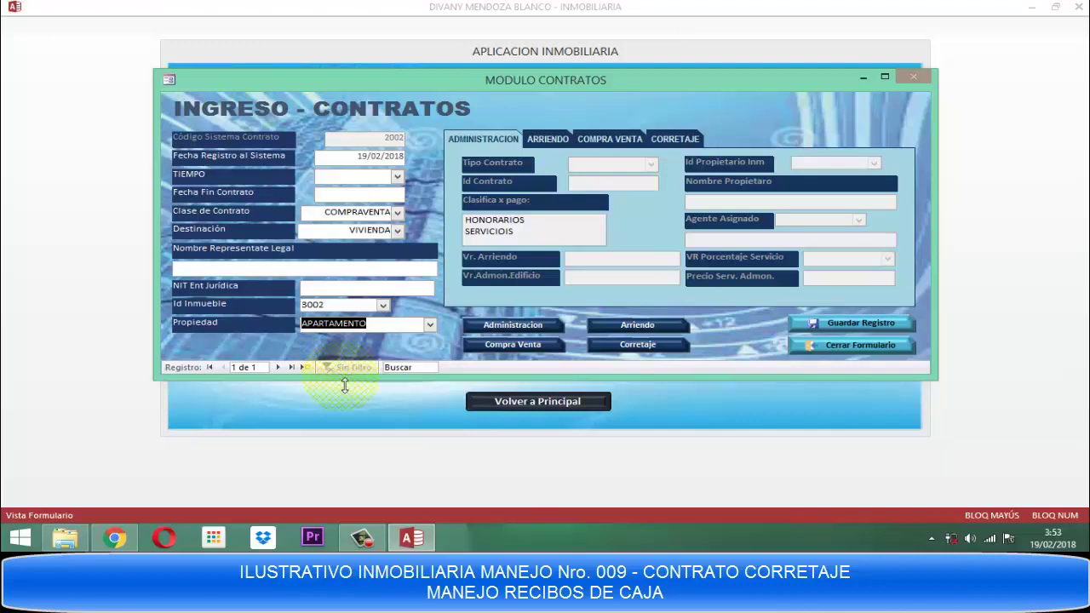
# Show the sale details and set sellers 1011 and 1012.
pyautogui.click(496, 347)
pyautogui.click(497, 347)
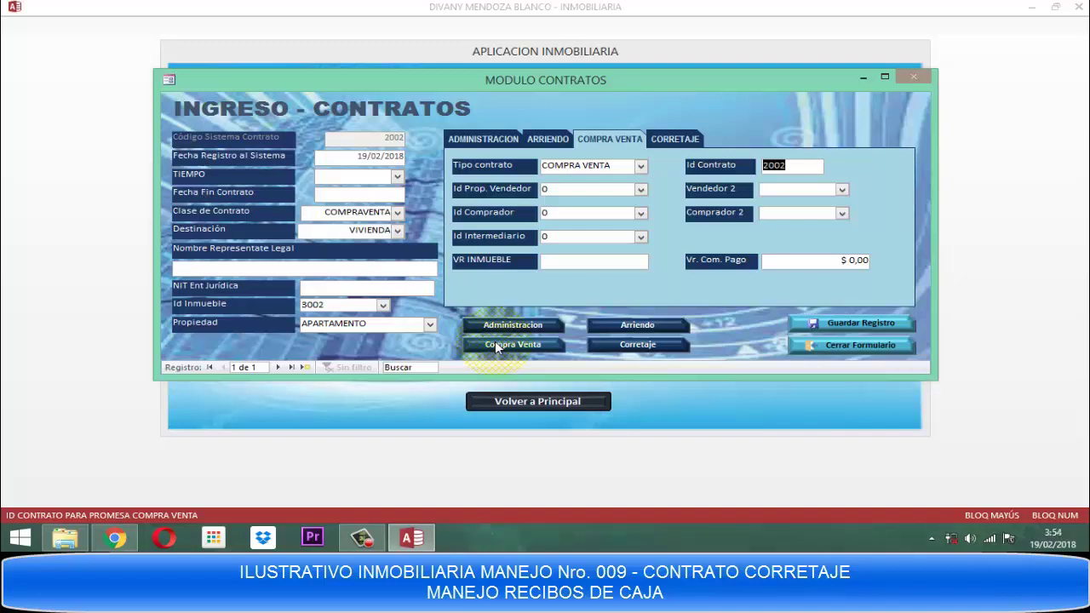
pyautogui.press('Tab')
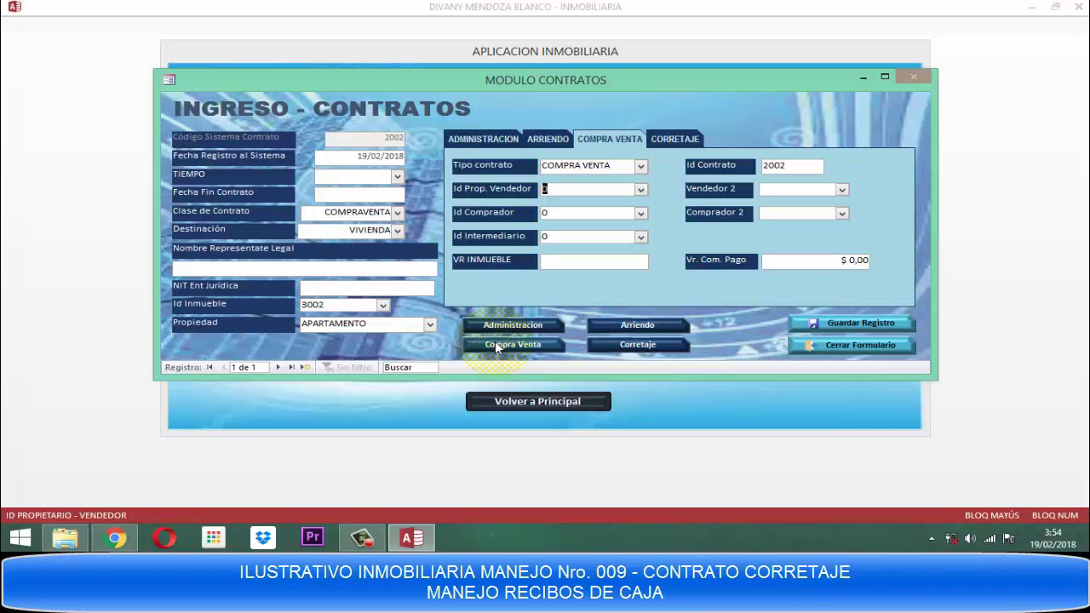
pyautogui.hotkey('alt', 'Down')
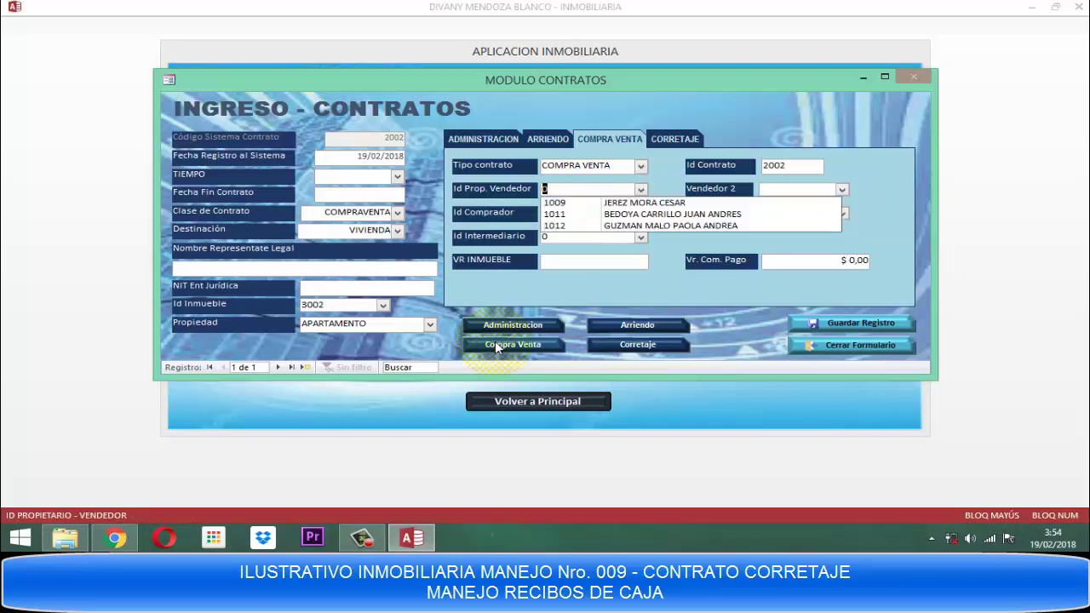
pyautogui.press('Down')
pyautogui.press('Down')
pyautogui.press('Tab')
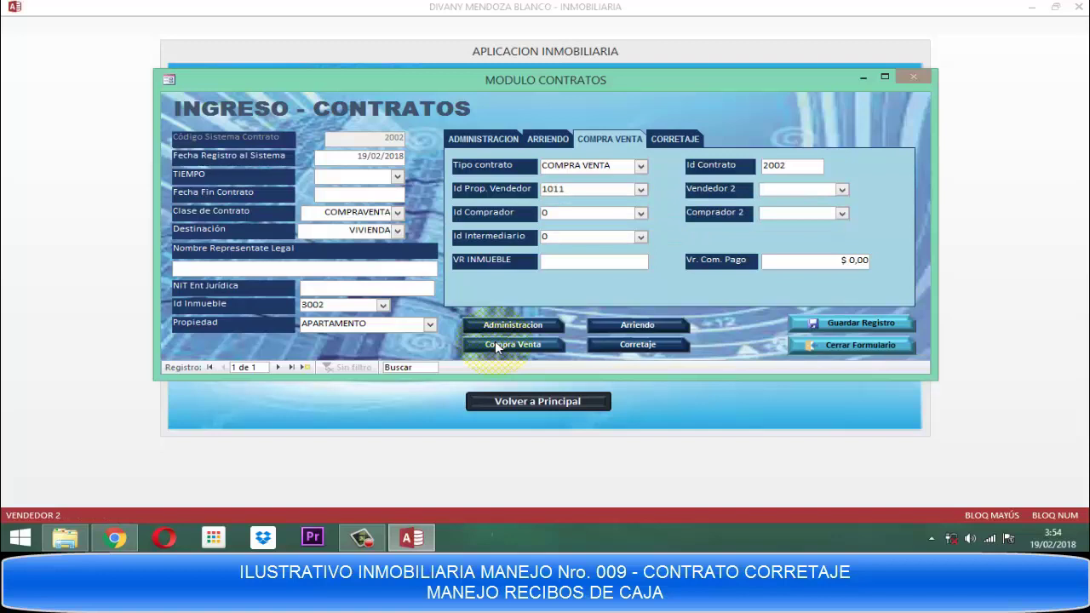
pyautogui.hotkey('alt', 'Down')
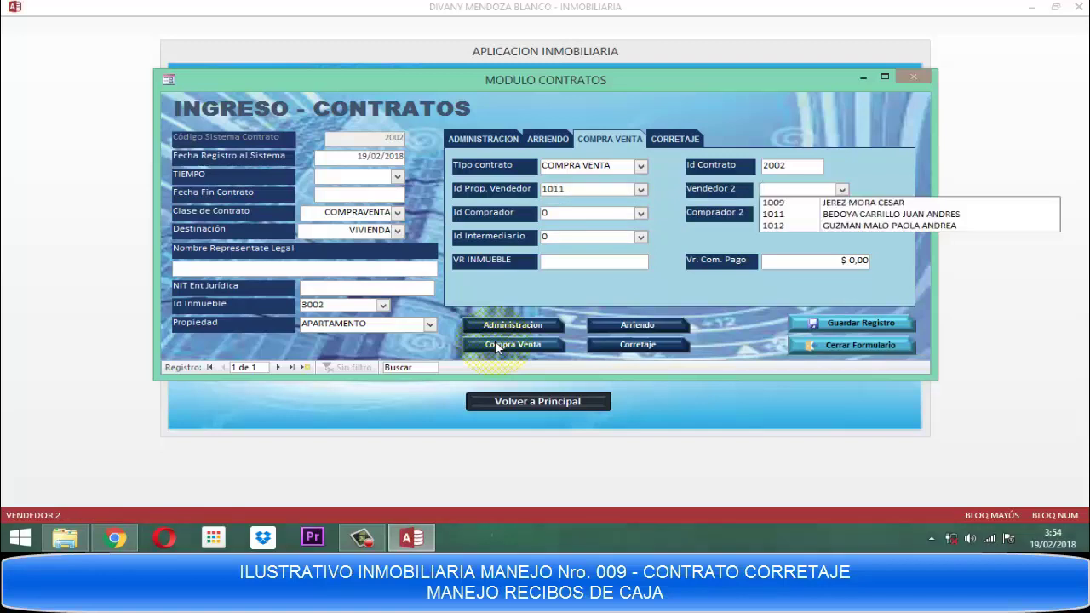
pyautogui.press('Down')
pyautogui.press('Down')
pyautogui.press('Down')
pyautogui.press('Tab')
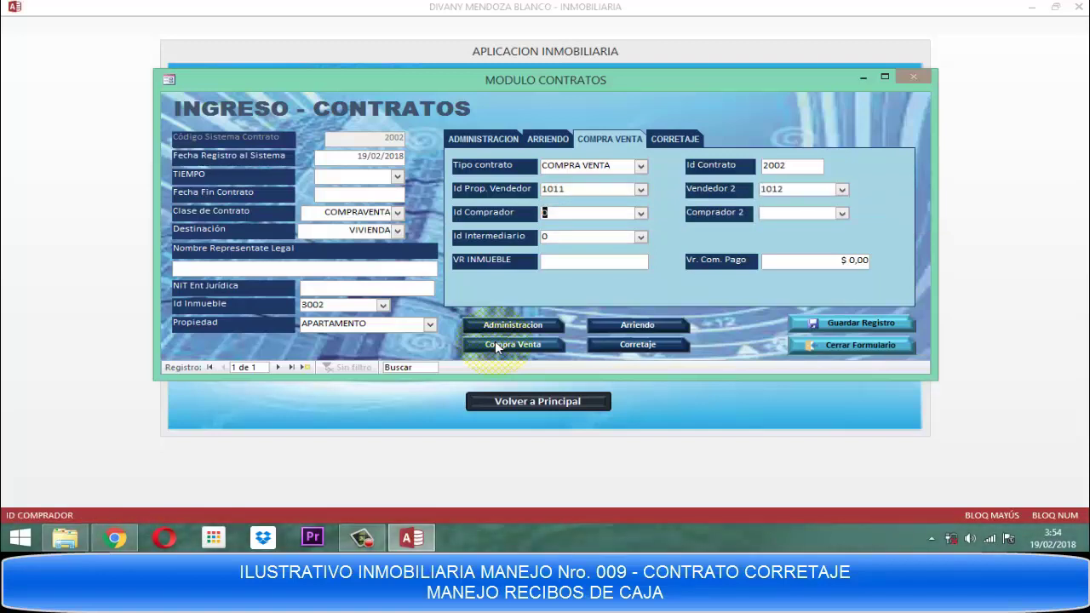
# Set the buyer to 1013, leaving the second buyer empty.
pyautogui.hotkey('alt', 'Down')
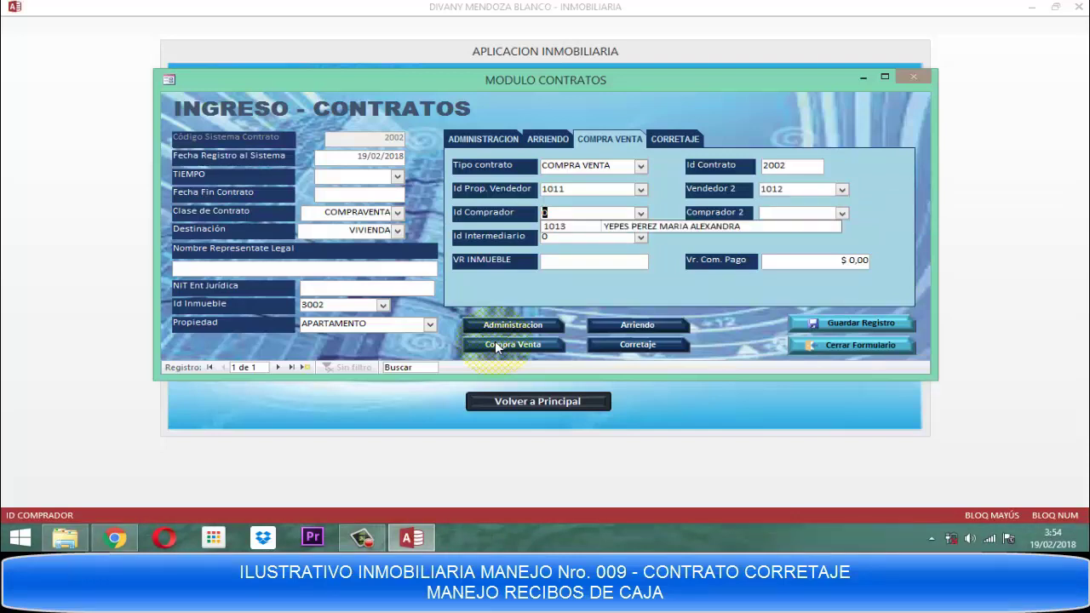
pyautogui.press('Down')
pyautogui.press('Escape')
pyautogui.press('Down')
pyautogui.press('Tab')
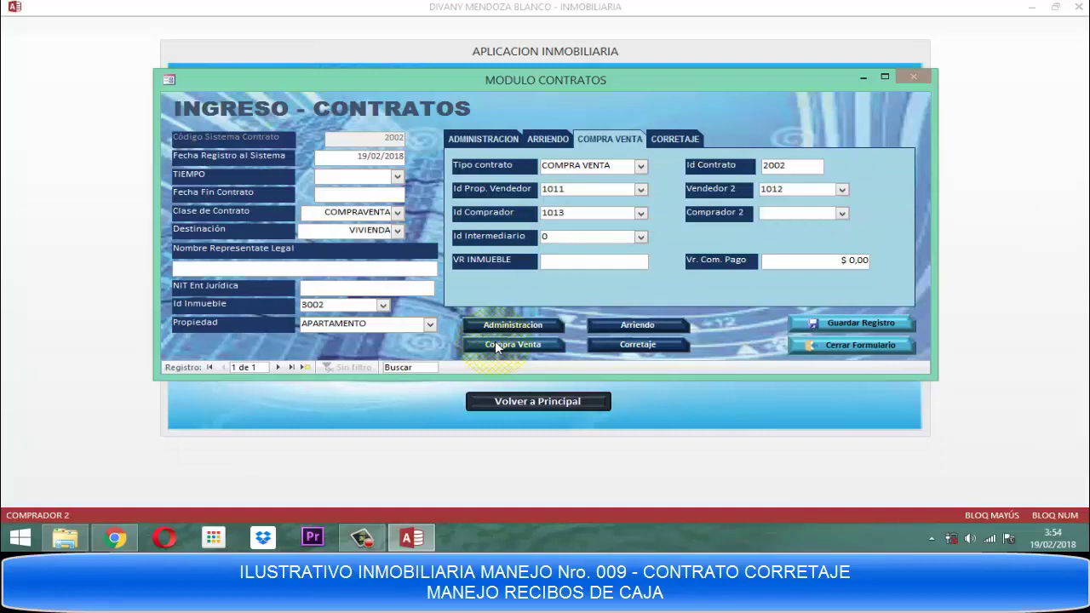
pyautogui.hotkey('alt', 'Down')
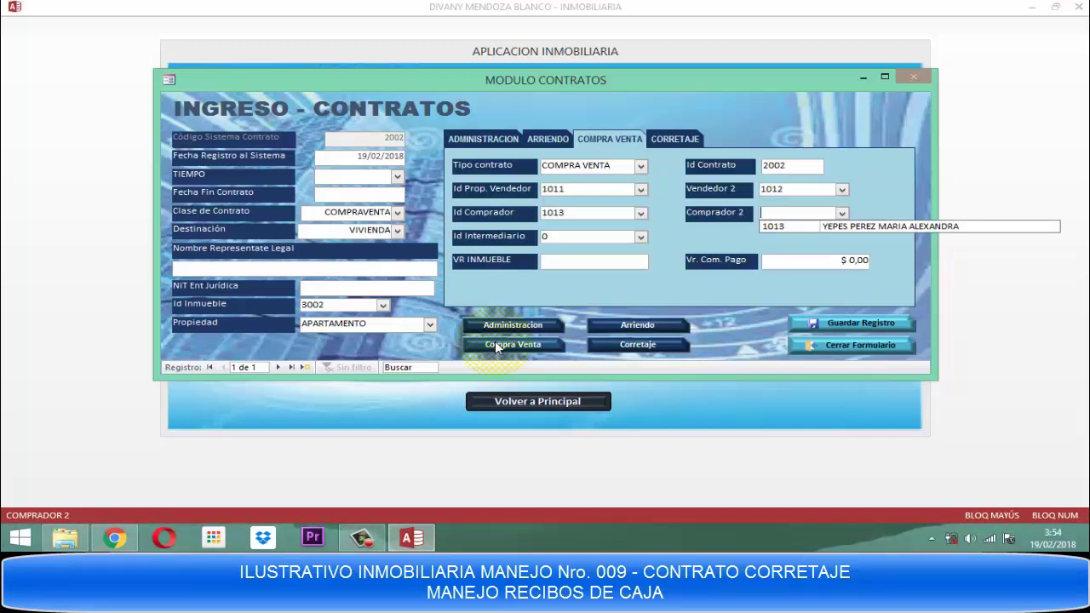
pyautogui.press('Escape')
pyautogui.press('Tab')
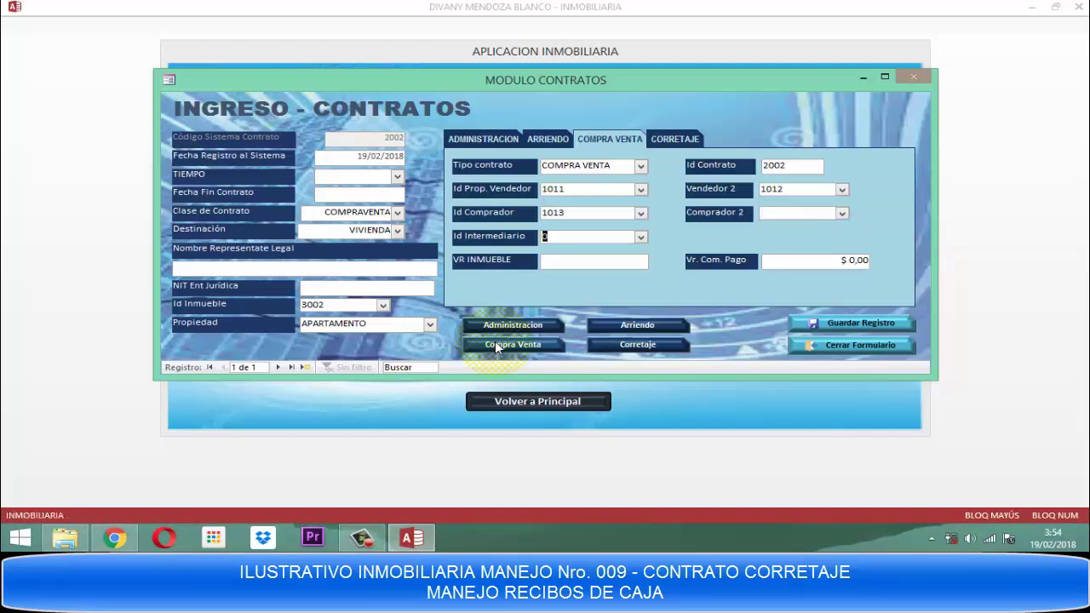
# Set intermediary 1001 and property value 450000000, letting the commission compute, then save.
pyautogui.press('F4')
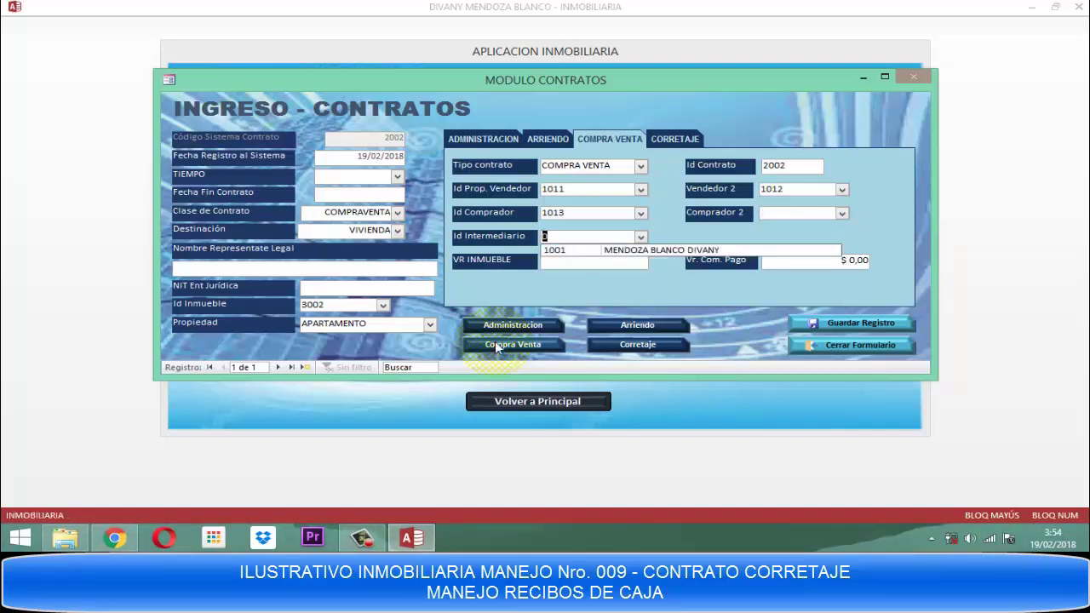
pyautogui.press('Down')
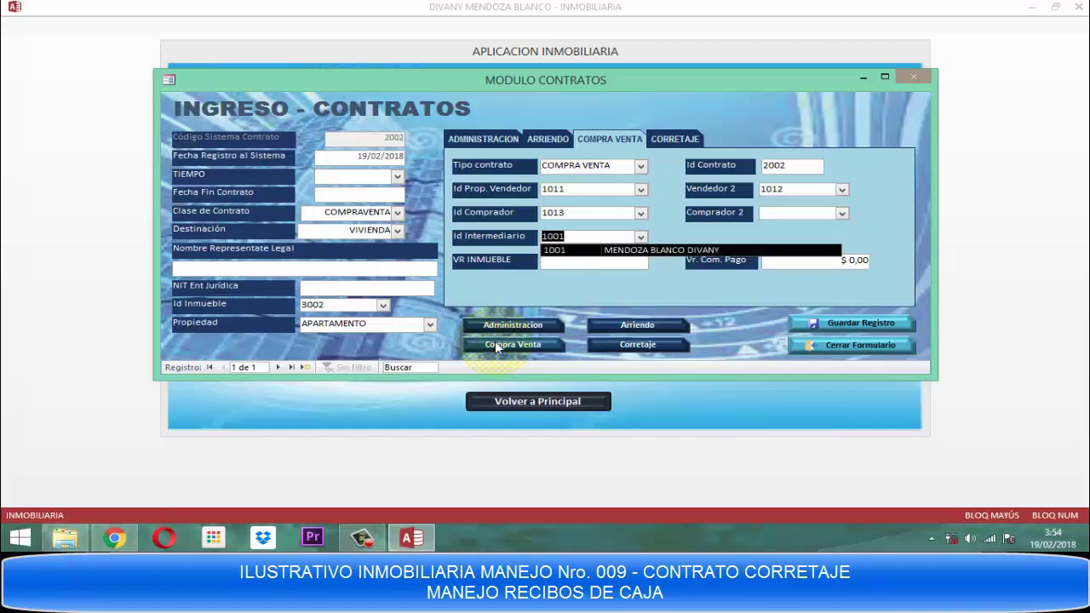
pyautogui.press('Tab')
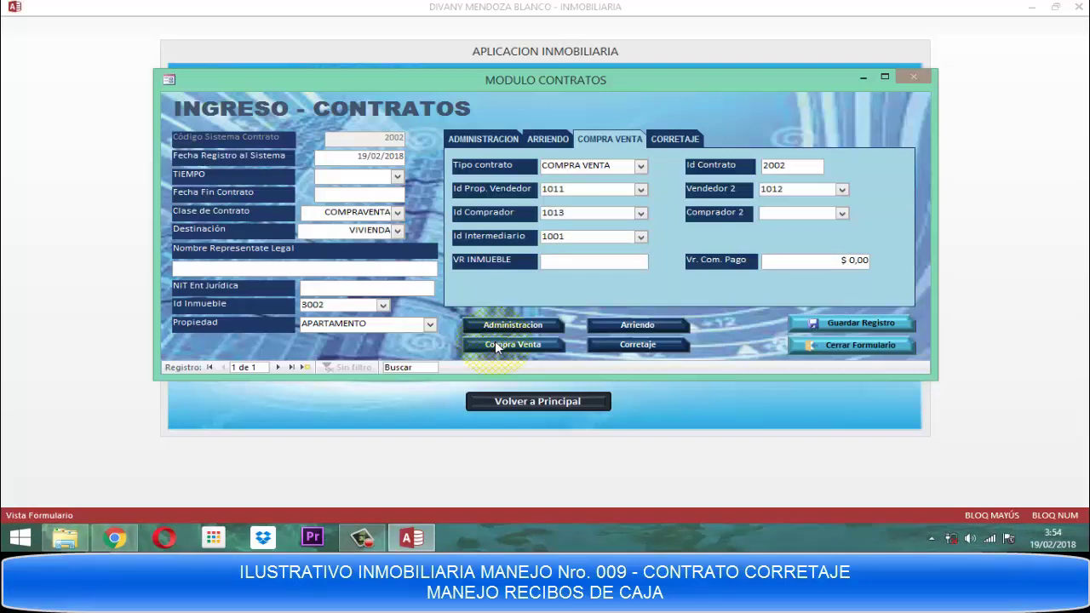
pyautogui.write('450000000')
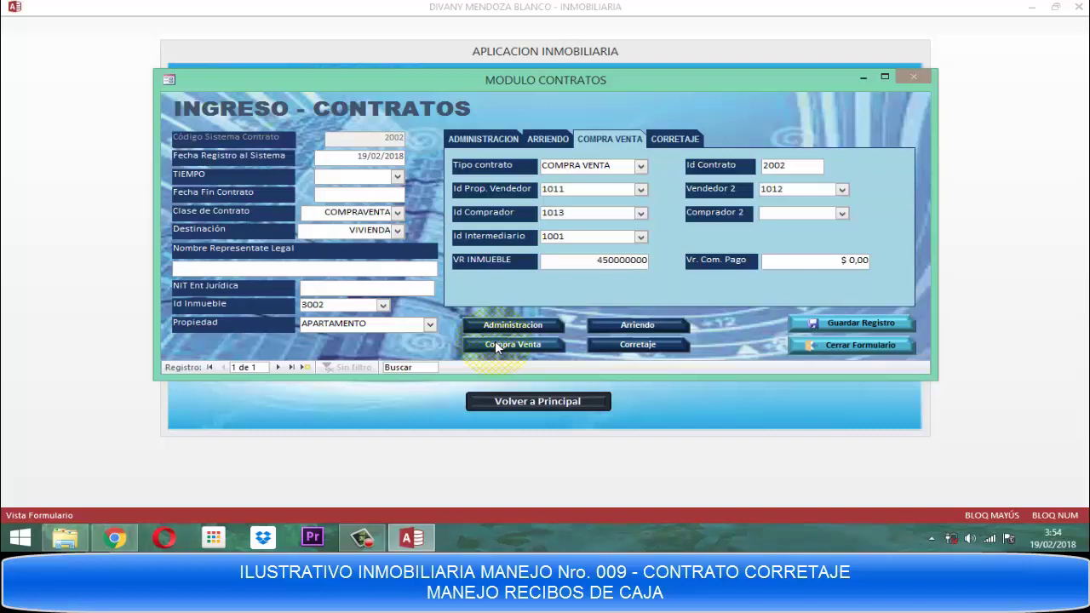
pyautogui.press('Tab')
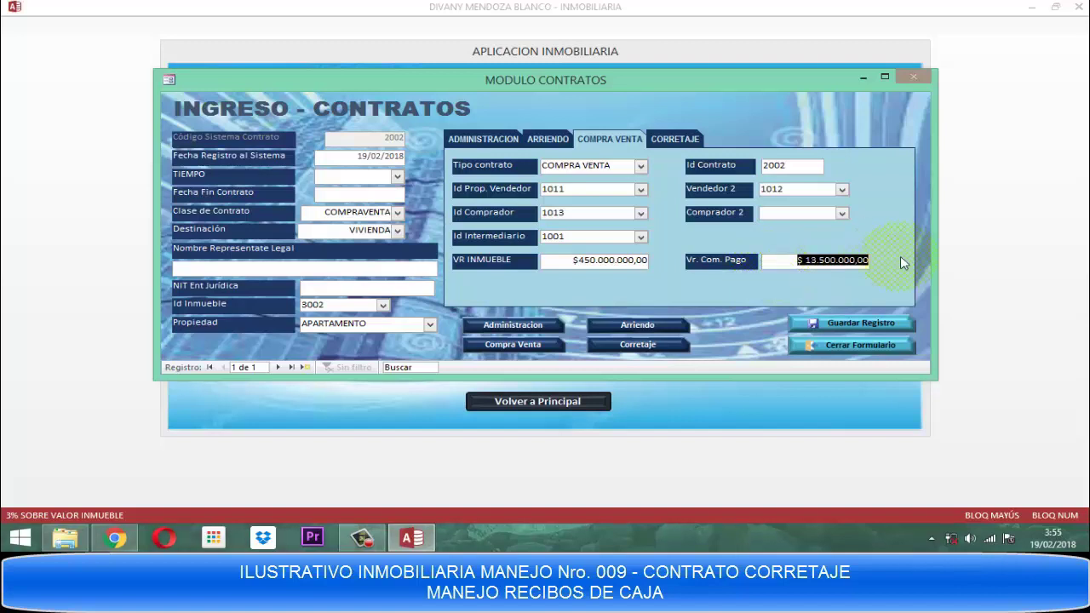
pyautogui.click(858, 322)
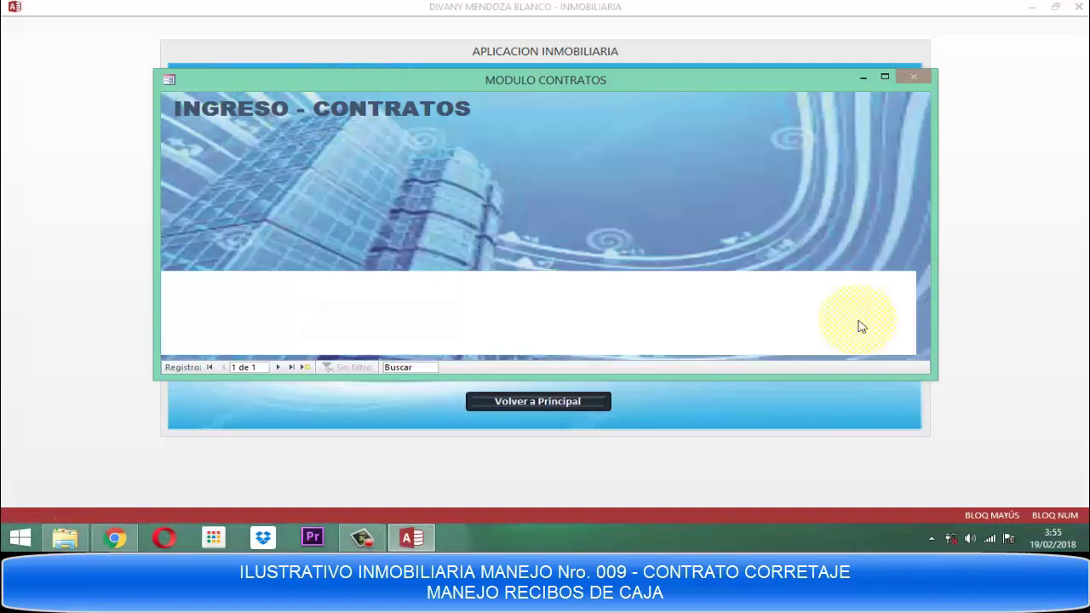
# Close the contract form and contracts menu, then open INGRESAR DATOS VENDEDOR under COMPRA VENTA.
pyautogui.click(854, 346)
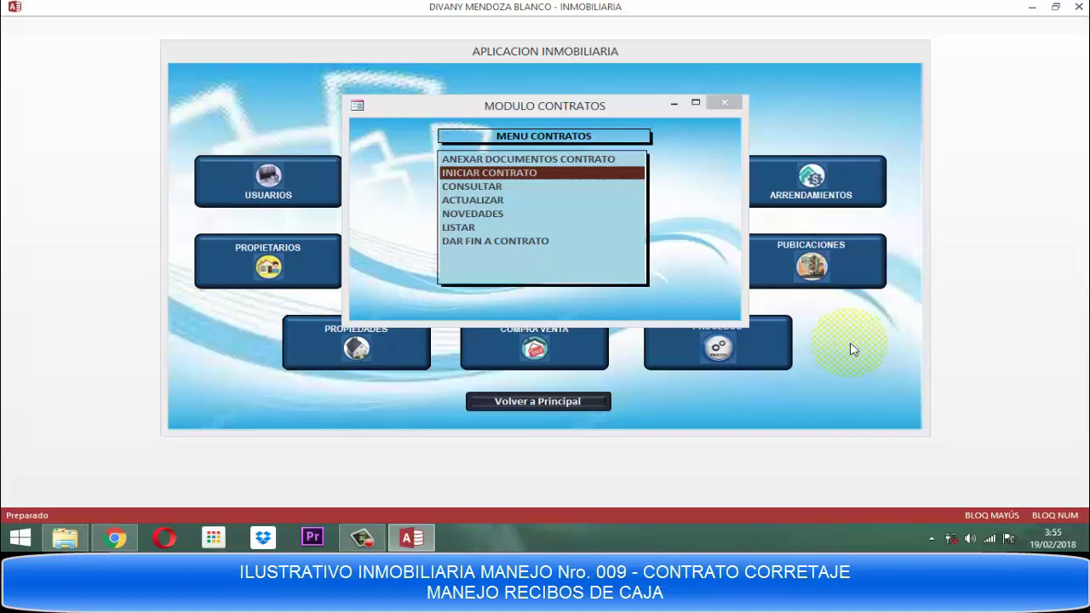
pyautogui.click(725, 103)
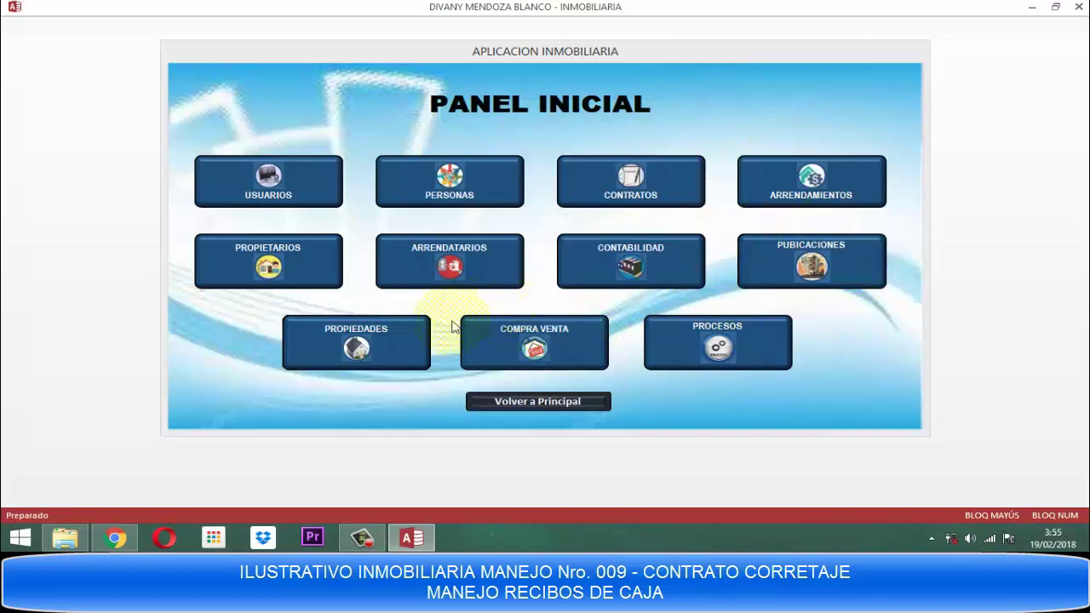
pyautogui.click(521, 339)
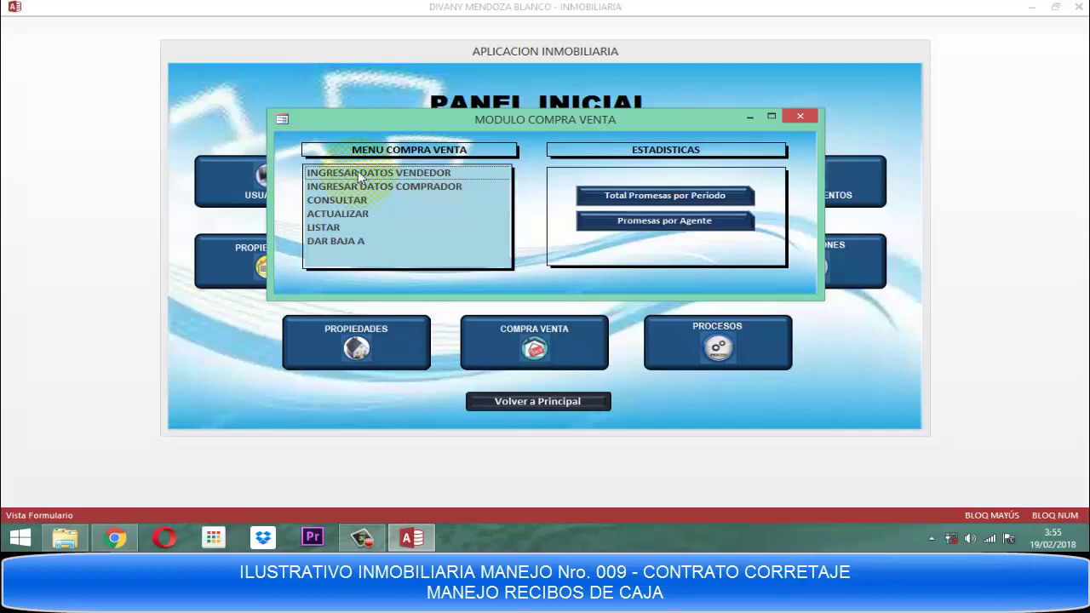
pyautogui.click(365, 178)
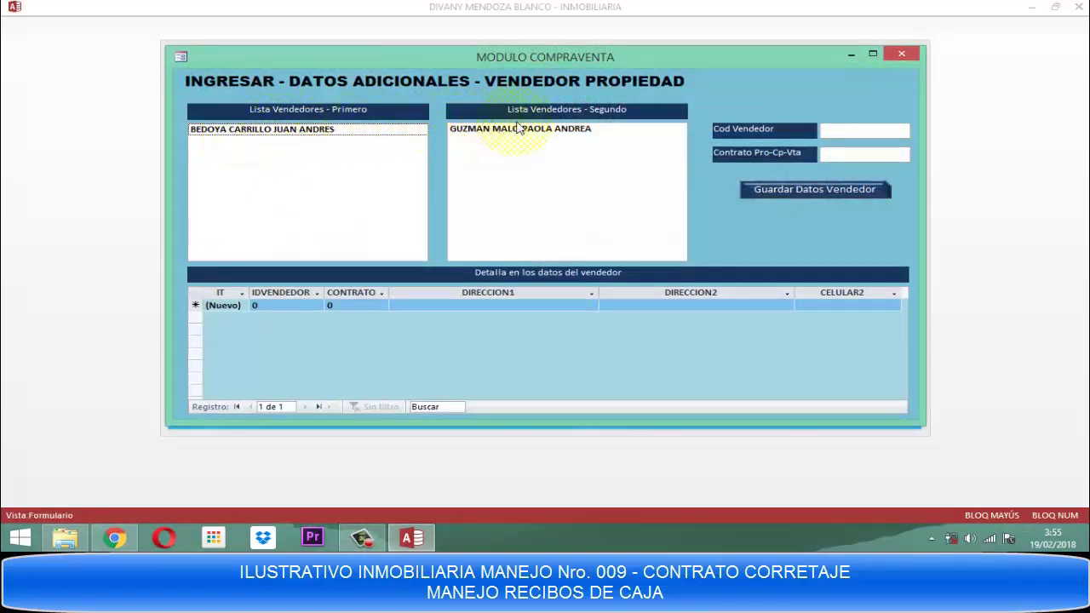
# Select seller 1011 of contract 2002 and start a new detail record.
pyautogui.click(239, 135)
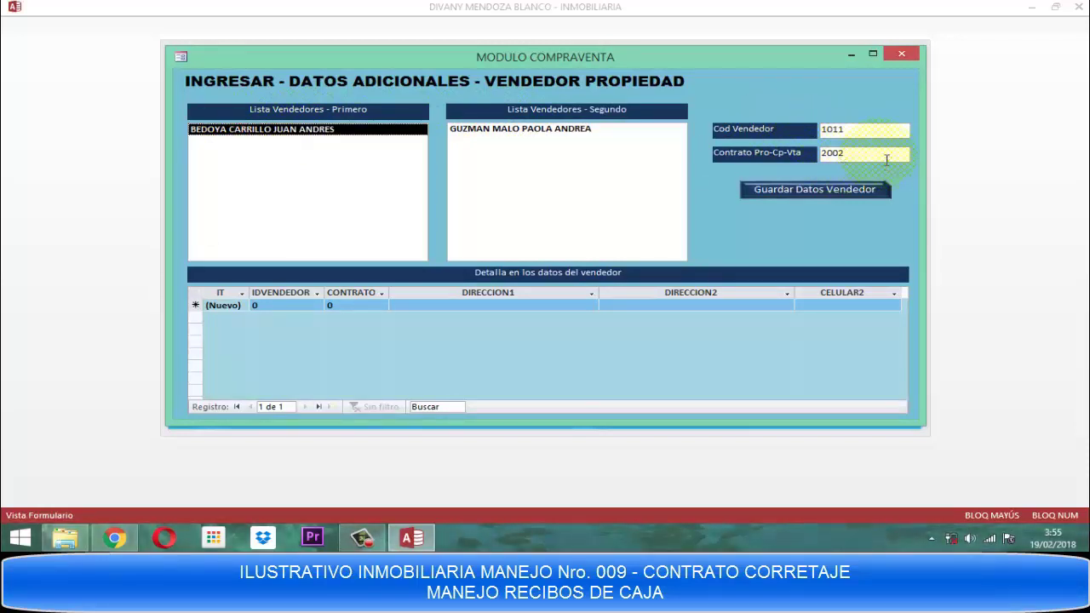
pyautogui.click(875, 130)
pyautogui.press('Return')
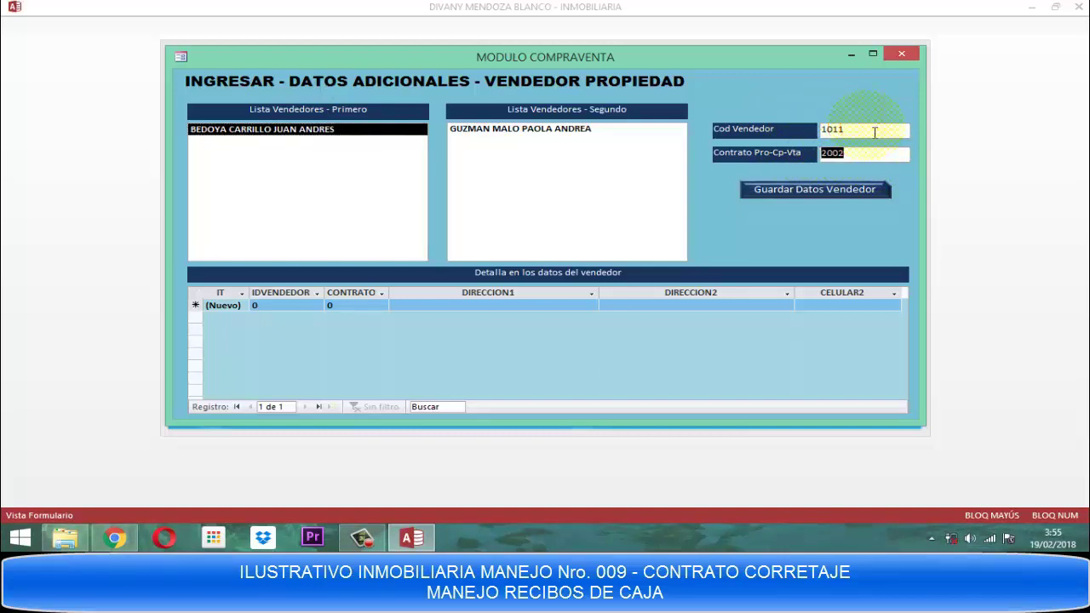
pyautogui.press('Return')
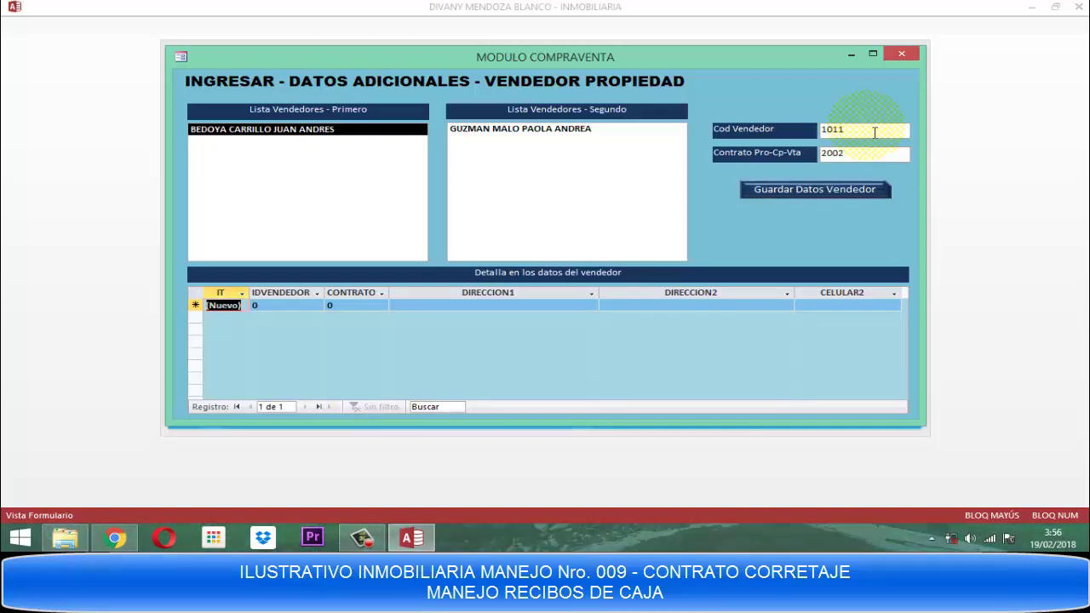
pyautogui.write('1')
pyautogui.press('Tab')
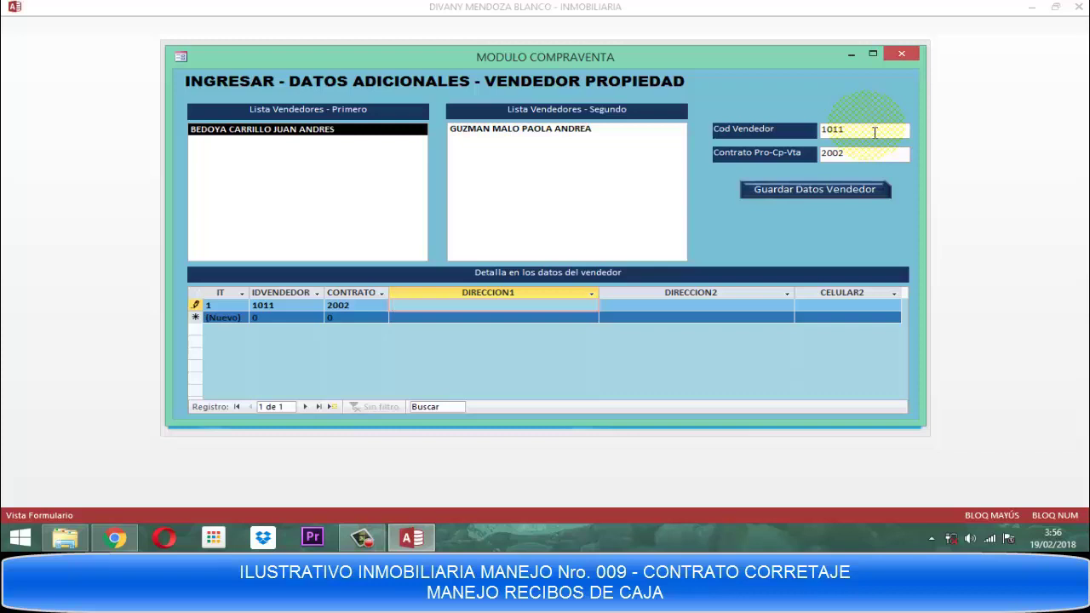
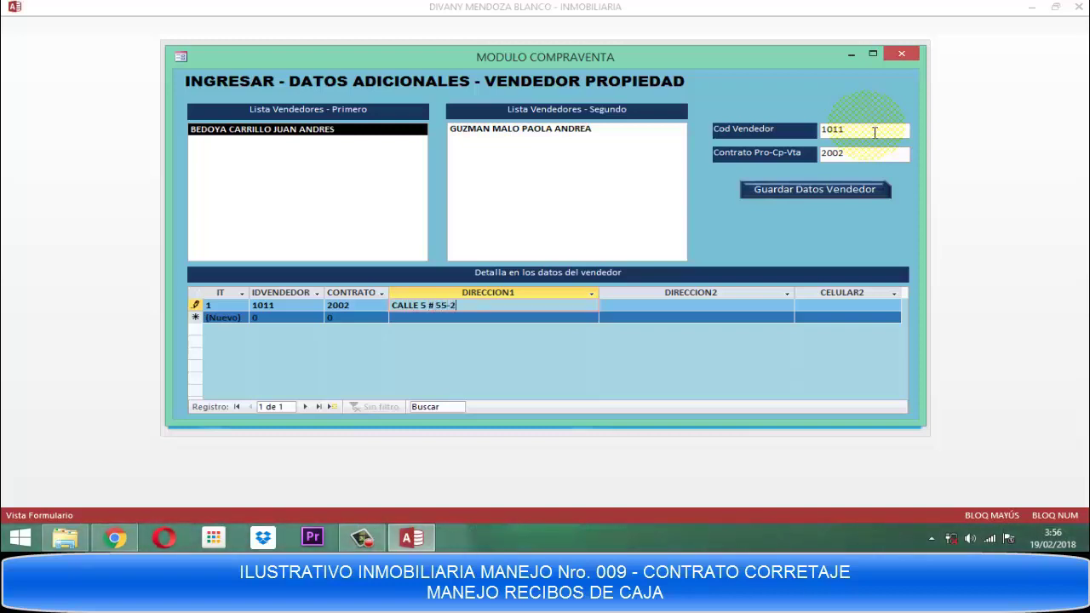
# Enter the seller's street address and mobile number, then save the seller data.
pyautogui.press('Tab')
pyautogui.press('Tab')
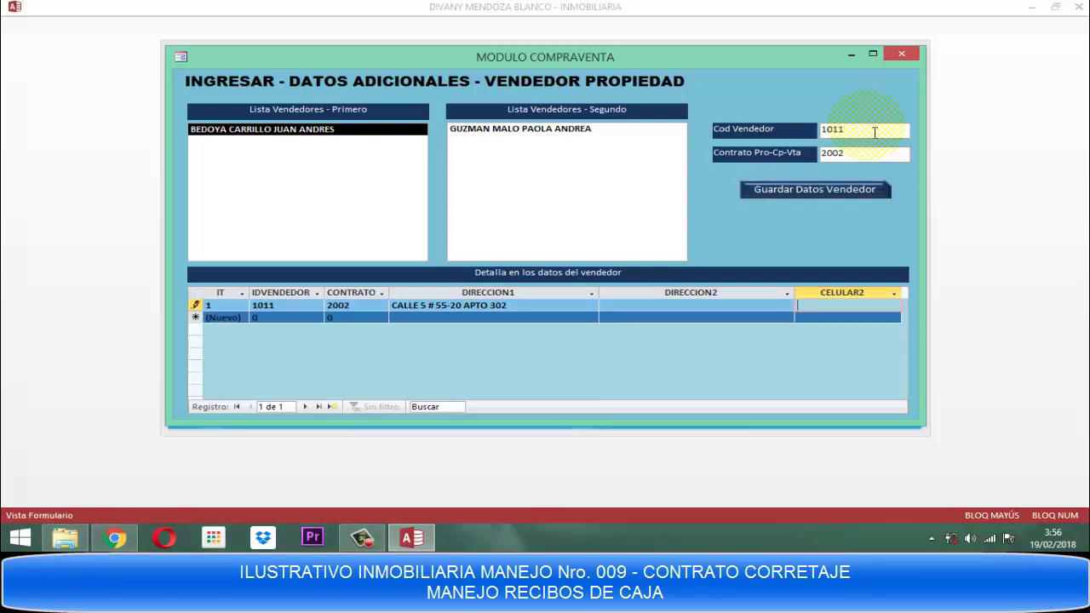
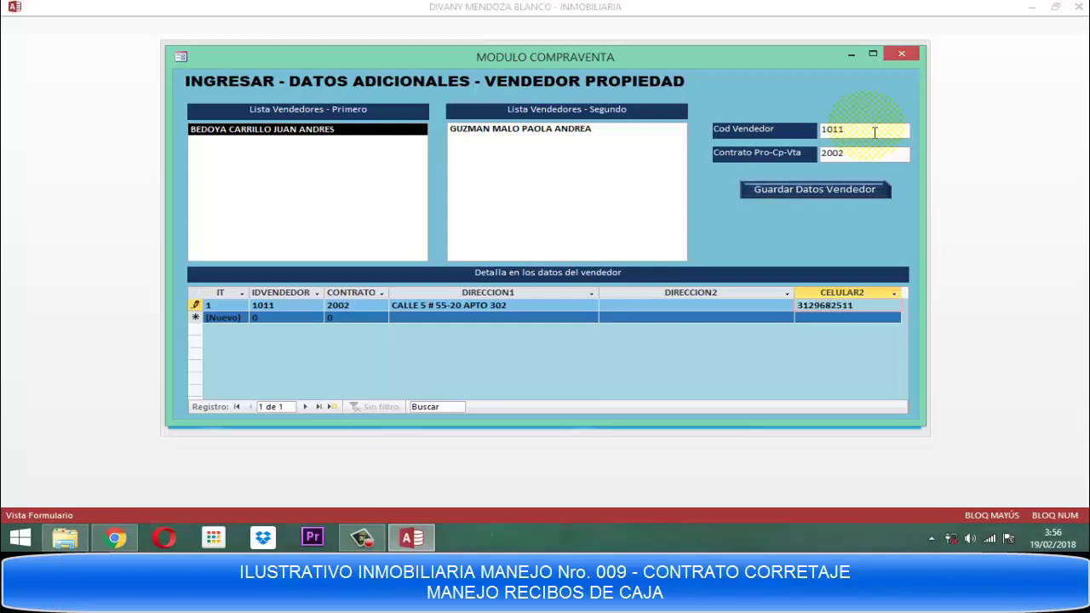
pyautogui.press('Tab')
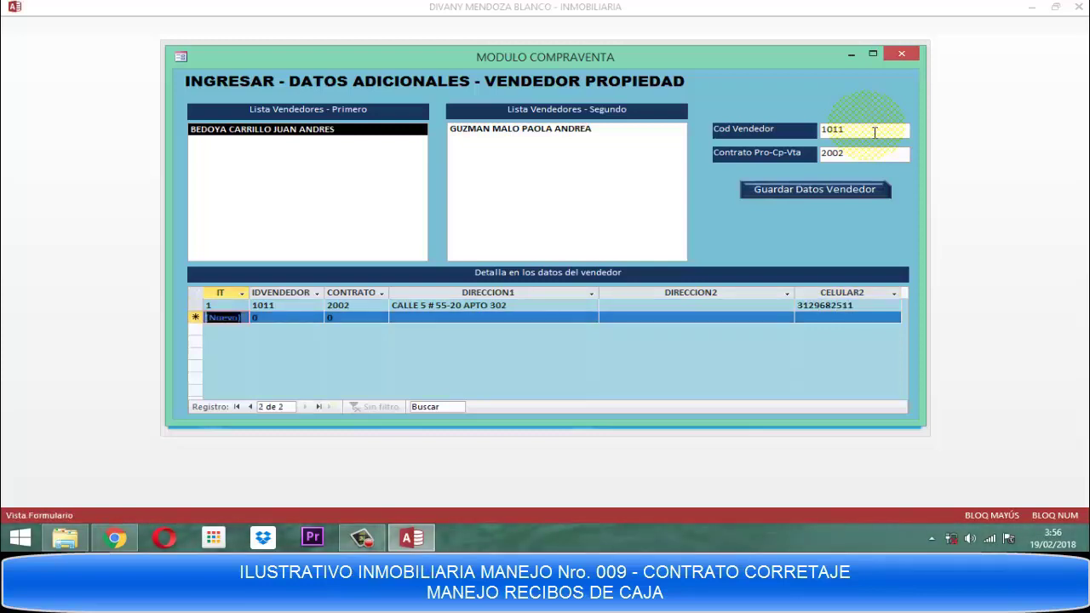
pyautogui.click(805, 193)
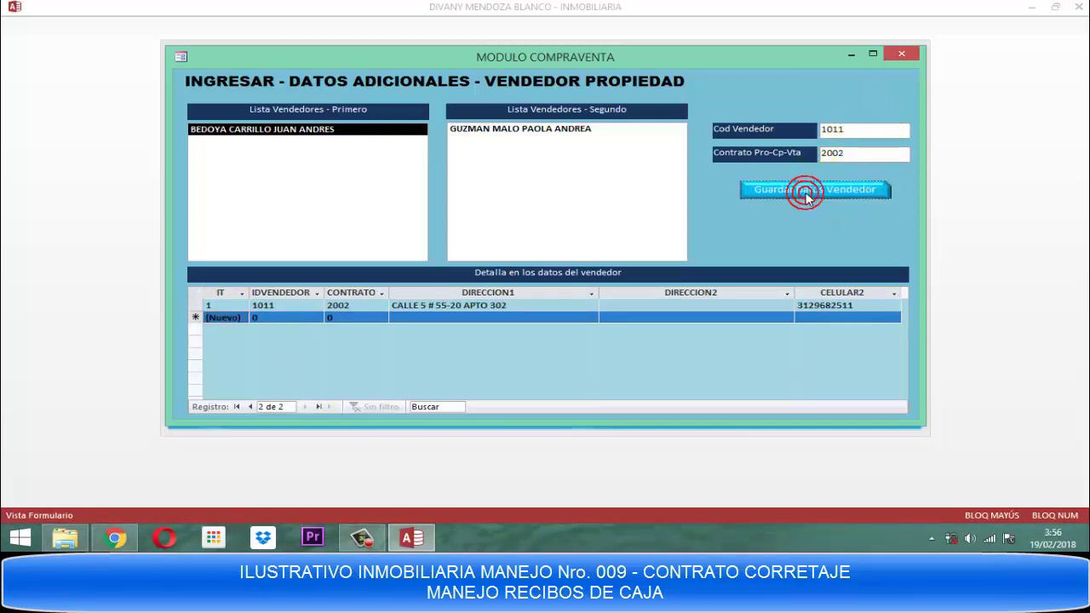
pyautogui.click(533, 133)
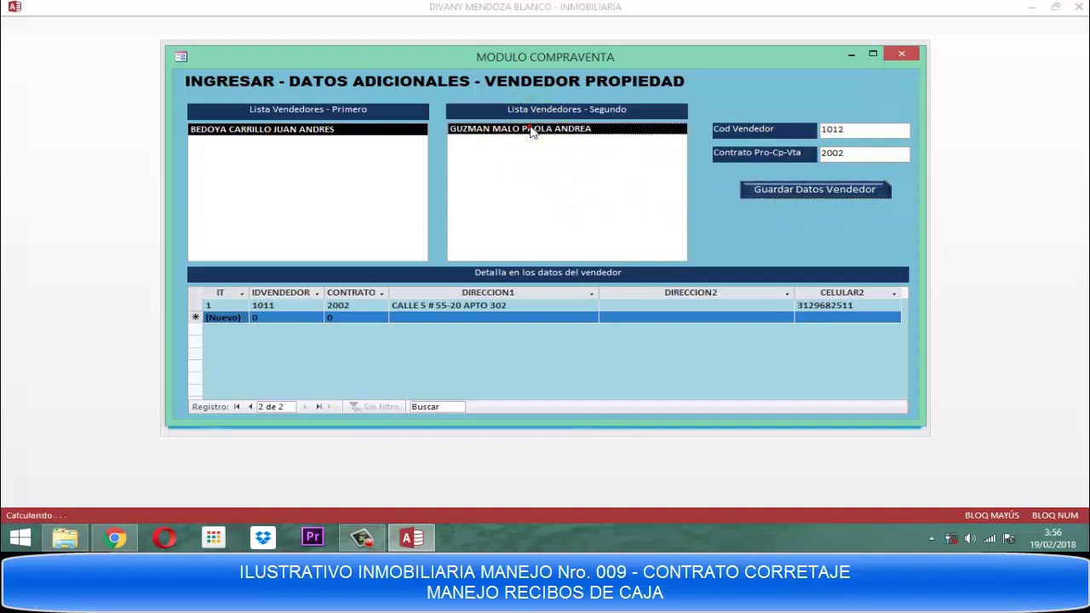
# Add seller 1012's street address and mobile number, save, and close the seller form.
pyautogui.click(862, 132)
pyautogui.press('Tab')
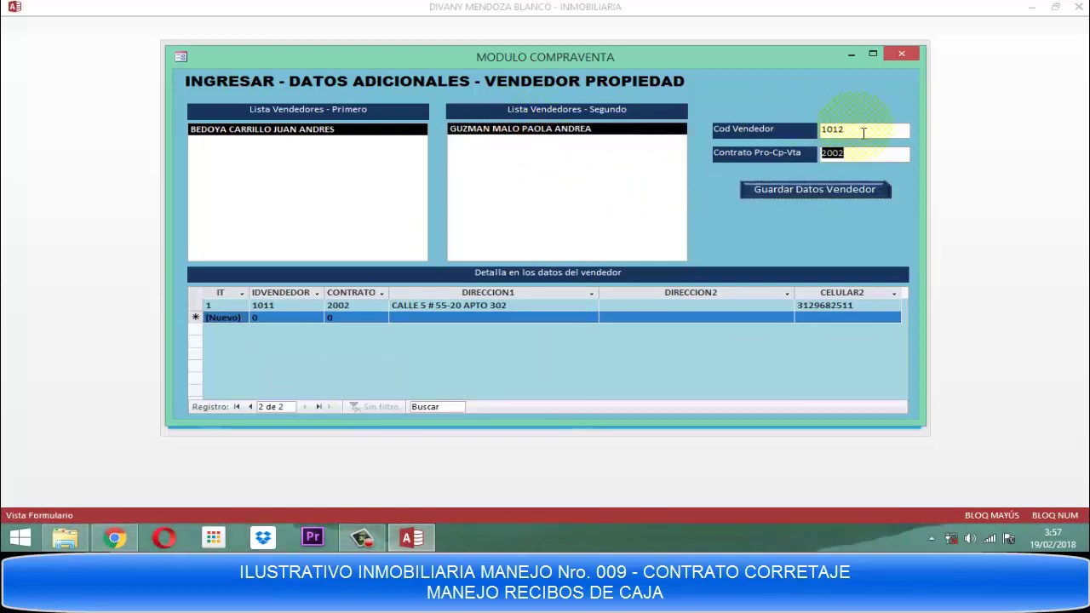
pyautogui.press('Tab')
pyautogui.press('Tab')
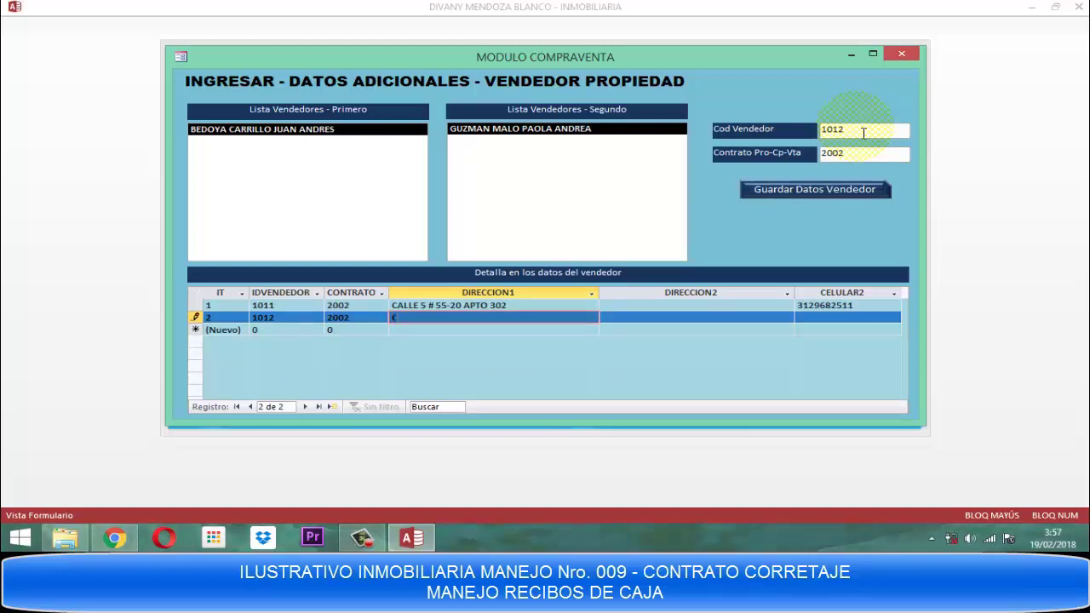
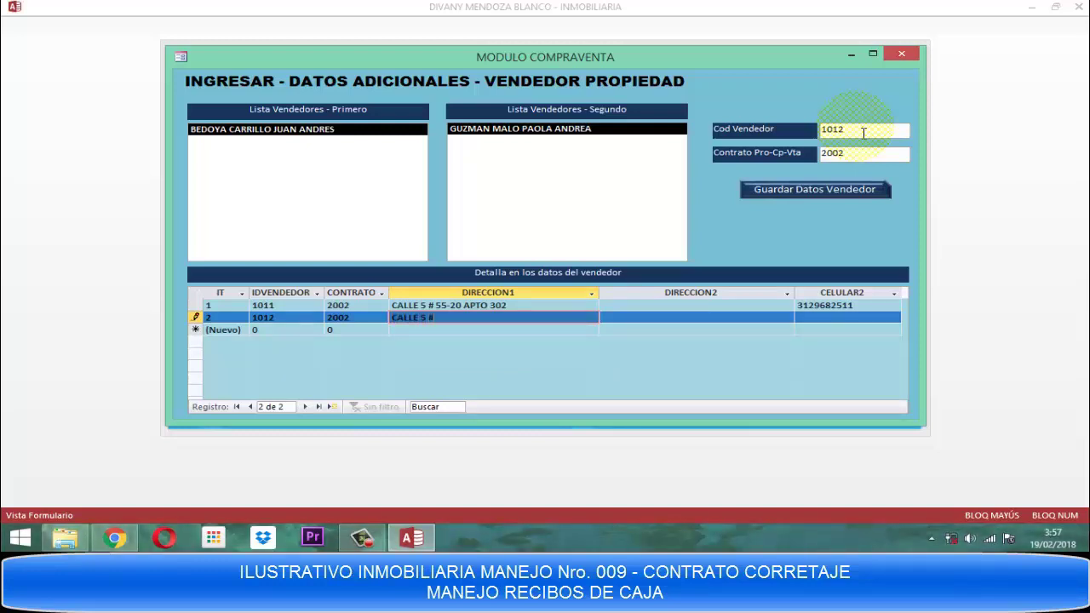
pyautogui.press('Tab')
pyautogui.press('Tab')
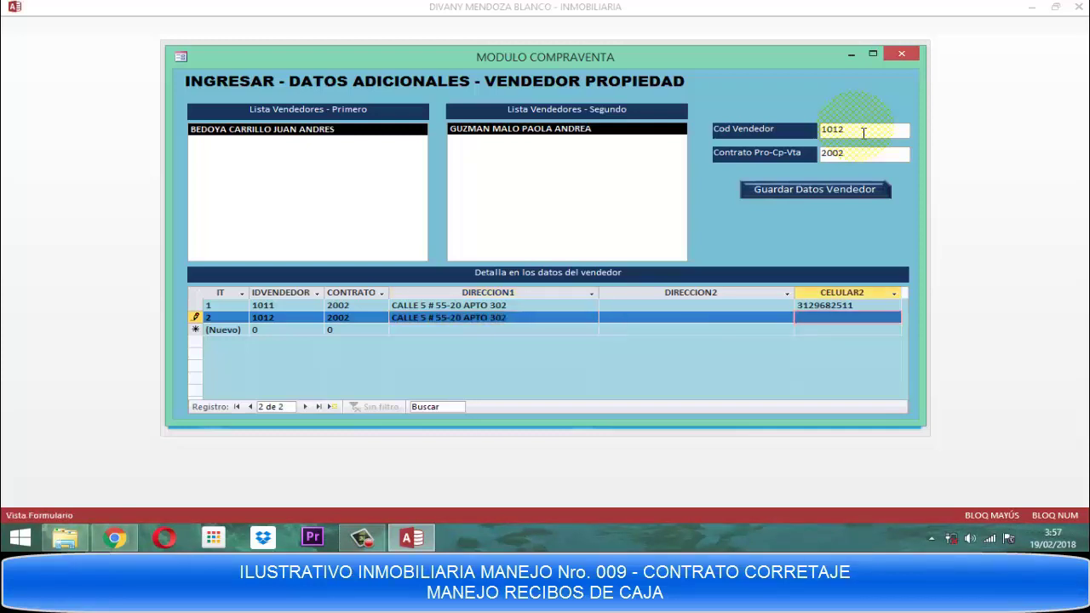
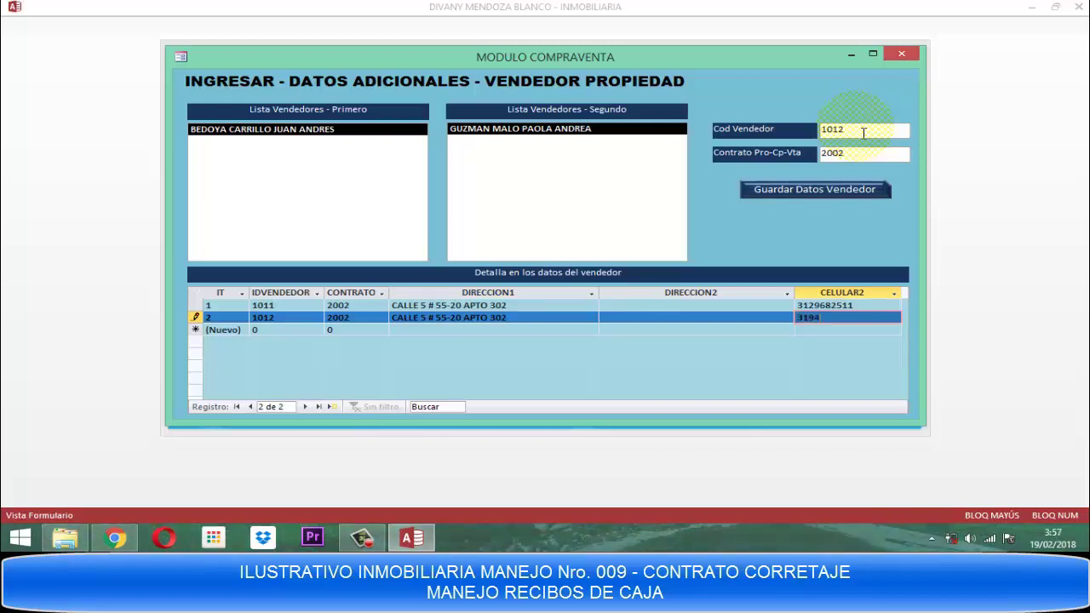
pyautogui.press('Tab')
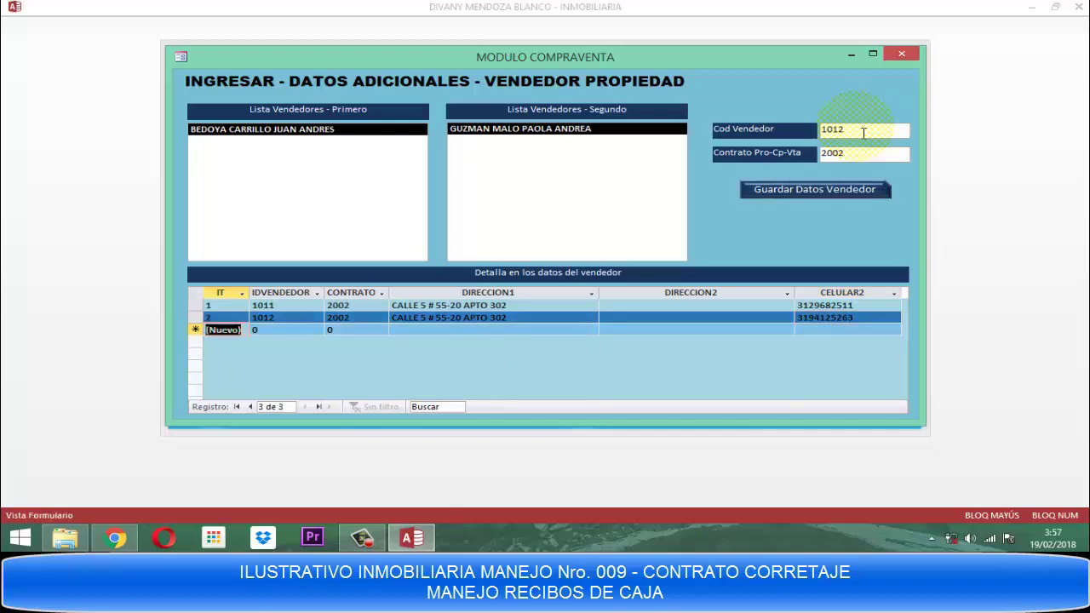
pyautogui.click(824, 190)
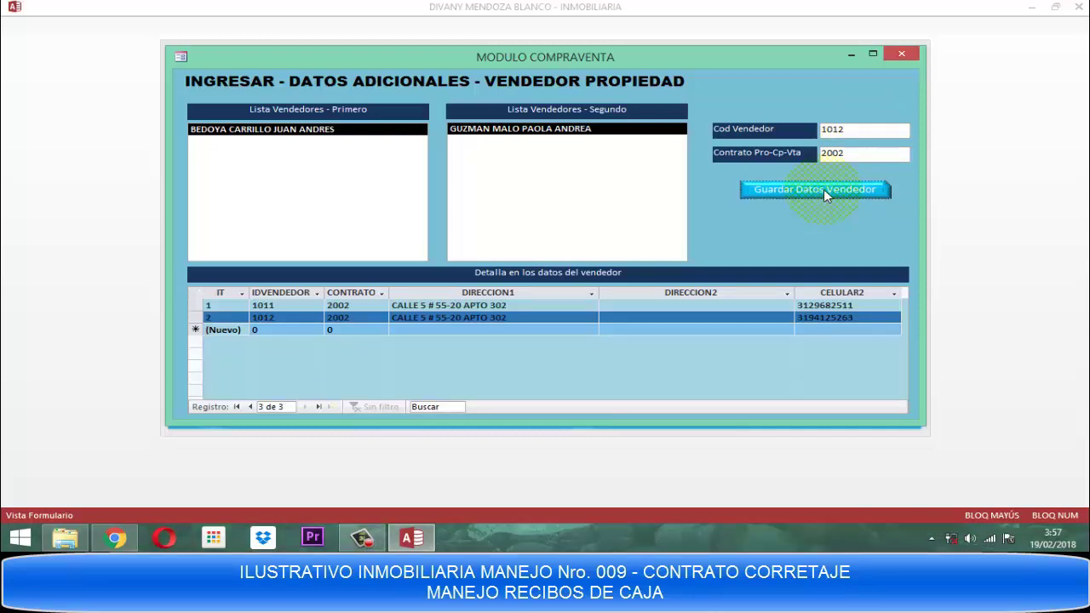
pyautogui.click(901, 53)
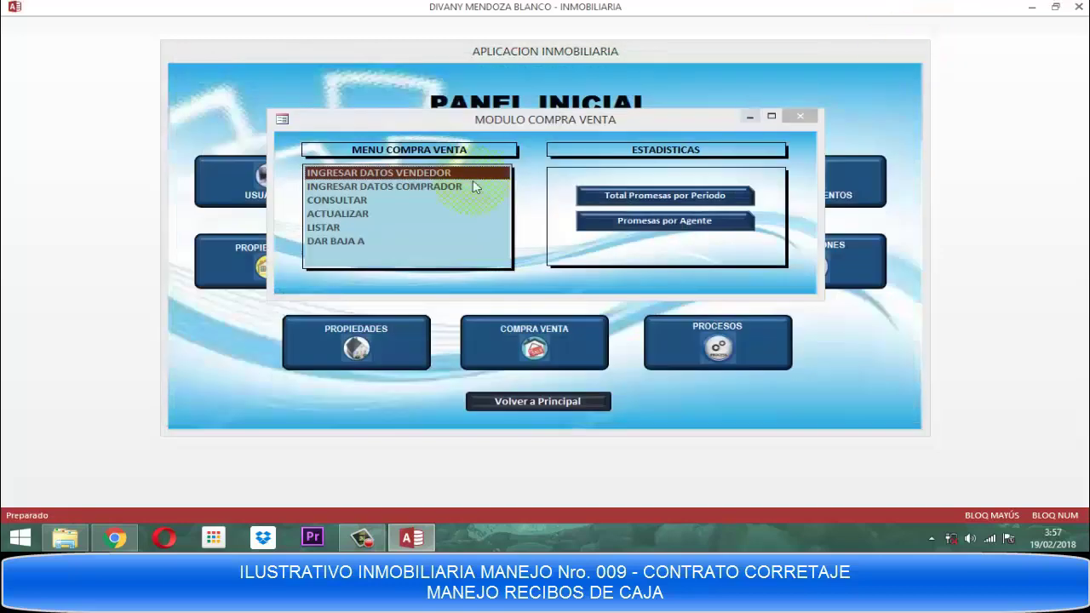
# Save buyer 1013's street address and second mobile number on contract 2002, then close the form.
pyautogui.click(397, 184)
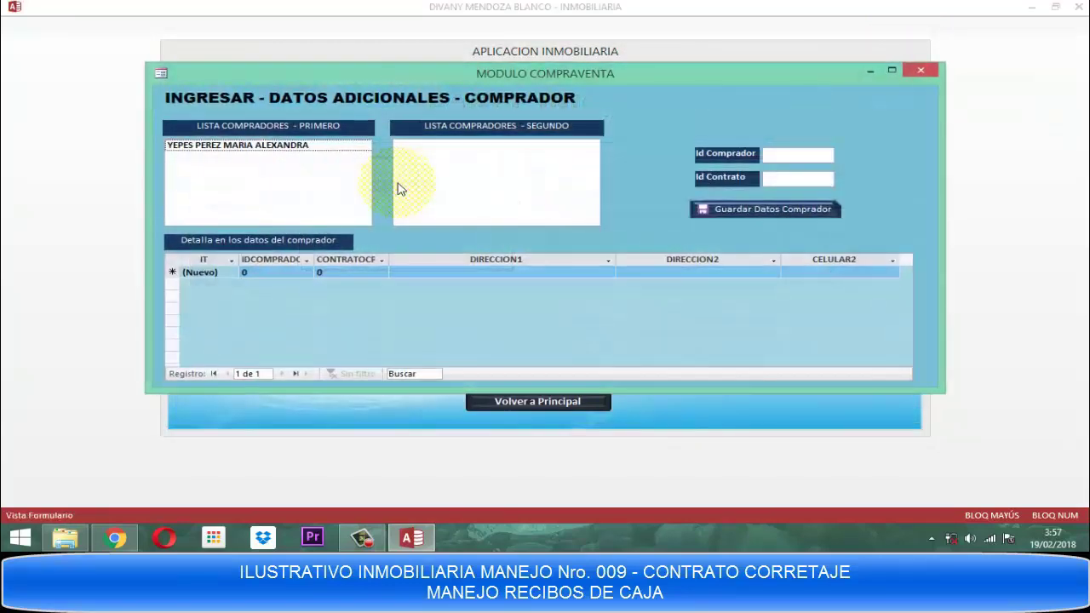
pyautogui.click(252, 145)
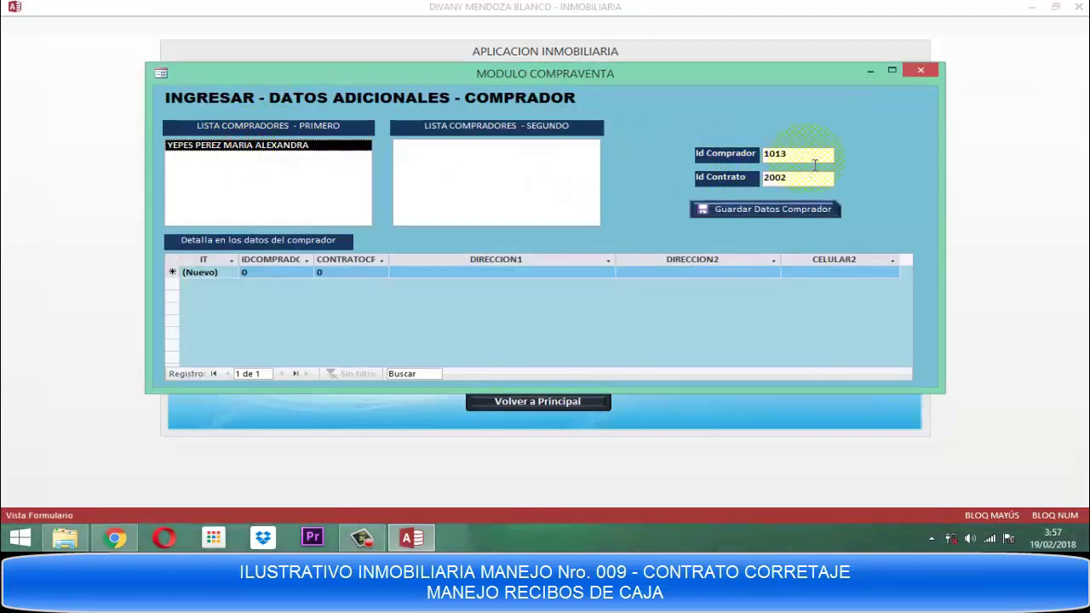
pyautogui.click(800, 150)
pyautogui.press('Tab')
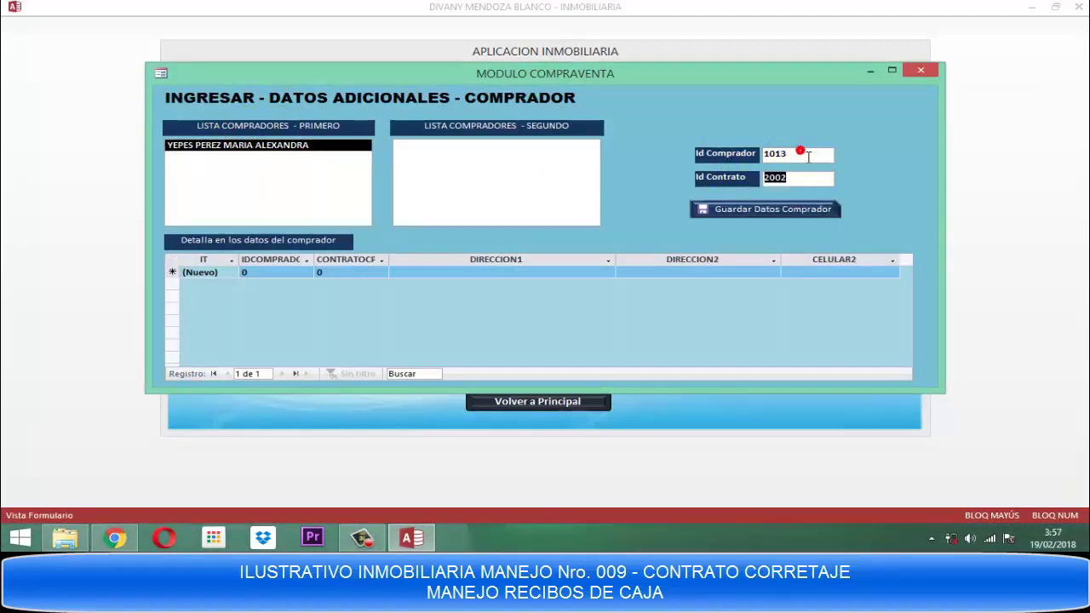
pyautogui.press('Tab')
pyautogui.click(800, 150)
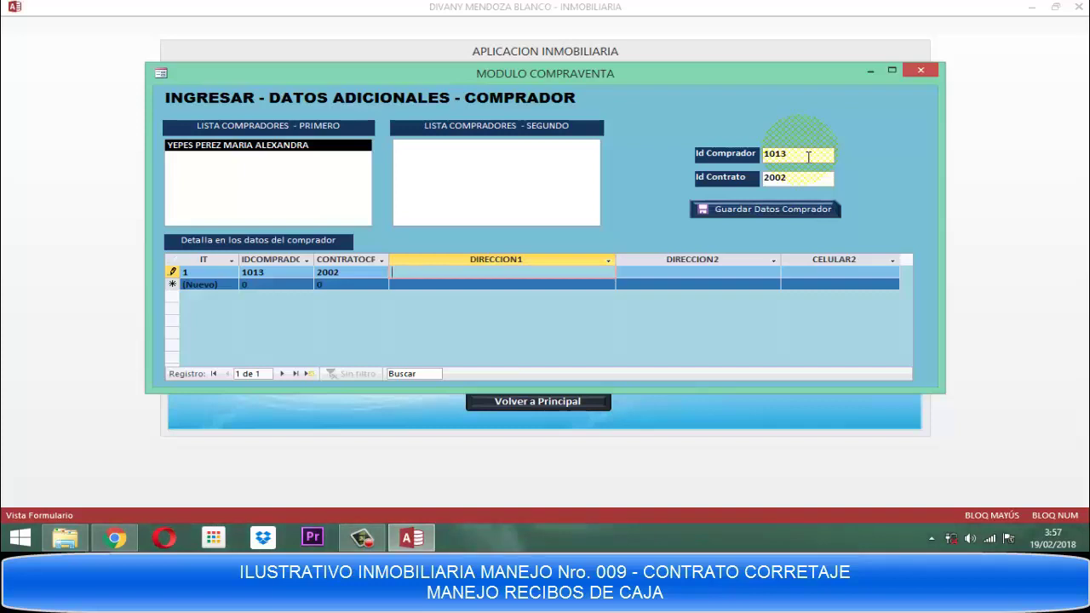
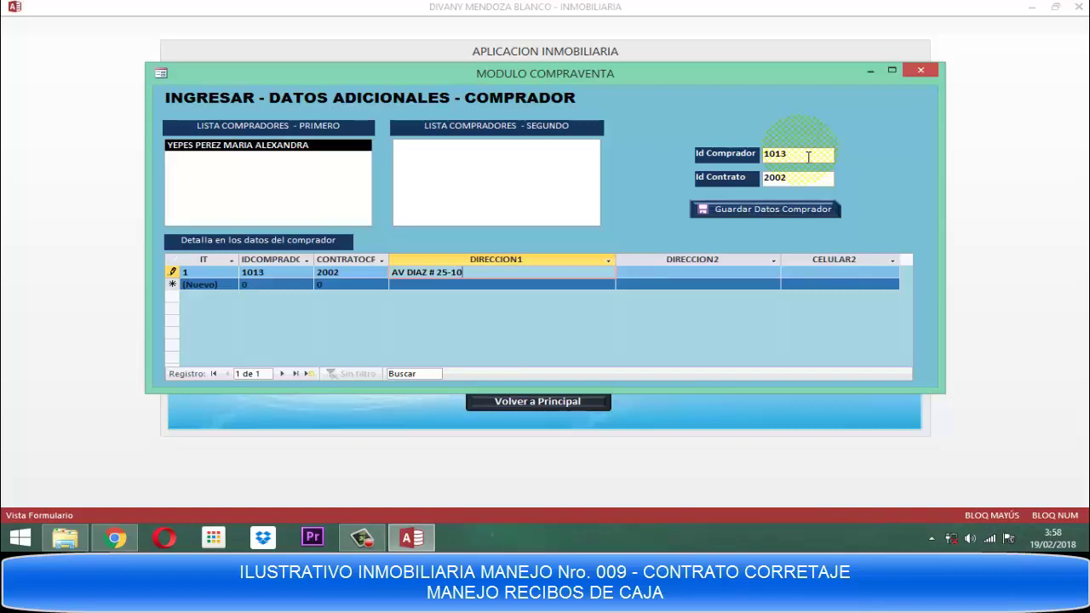
pyautogui.press('Tab')
pyautogui.press('Tab')
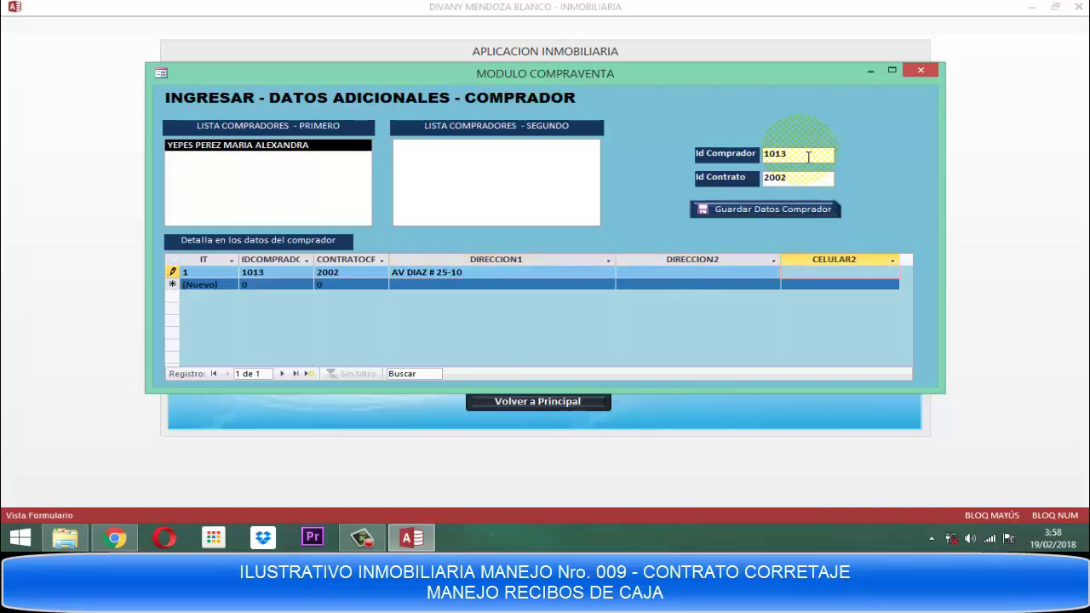
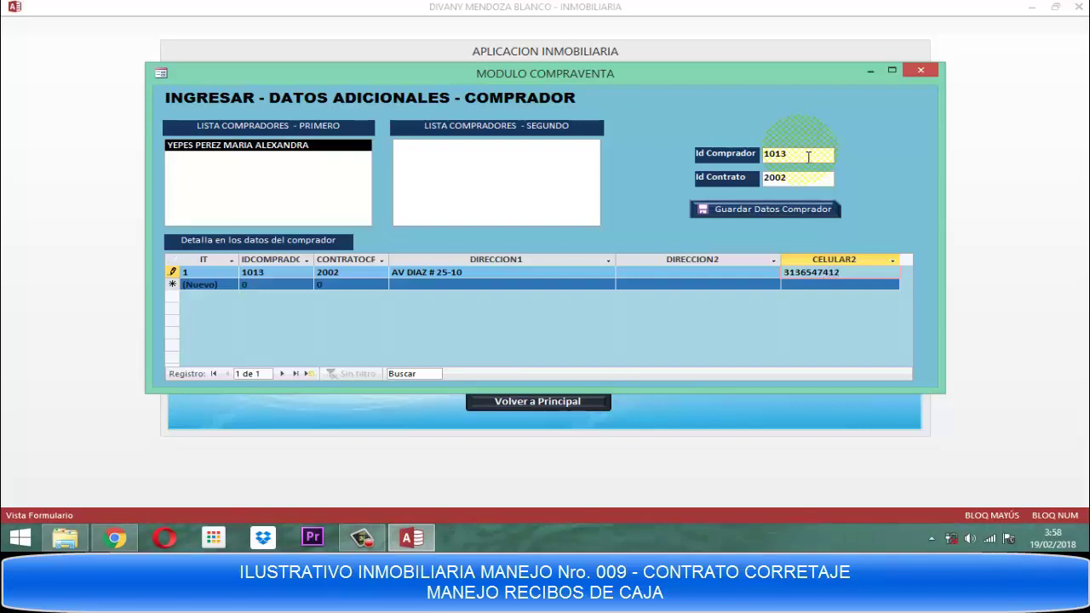
pyautogui.press('Tab')
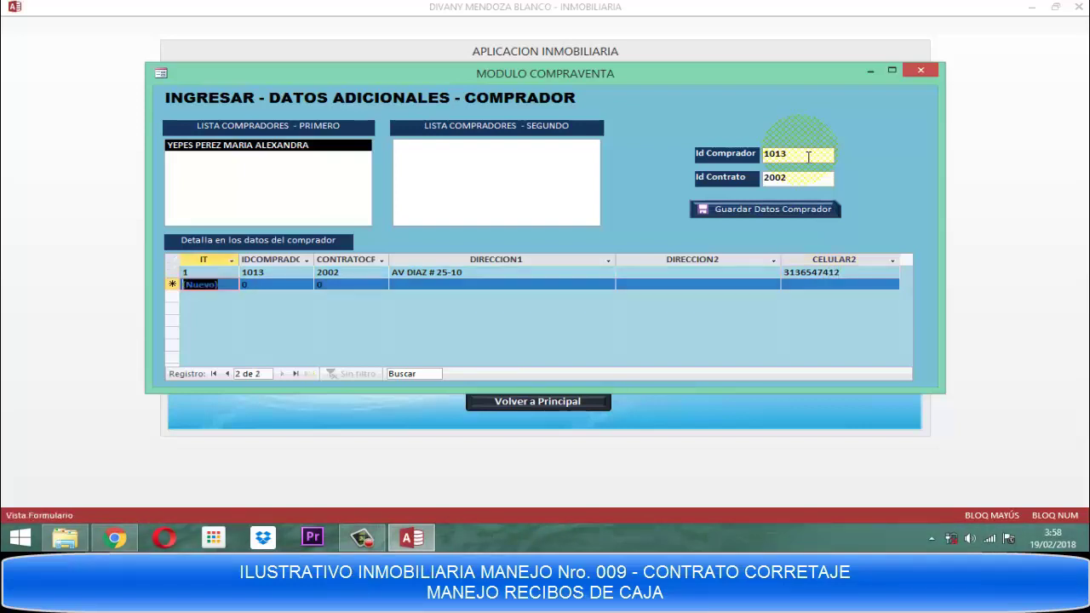
pyautogui.click(765, 211)
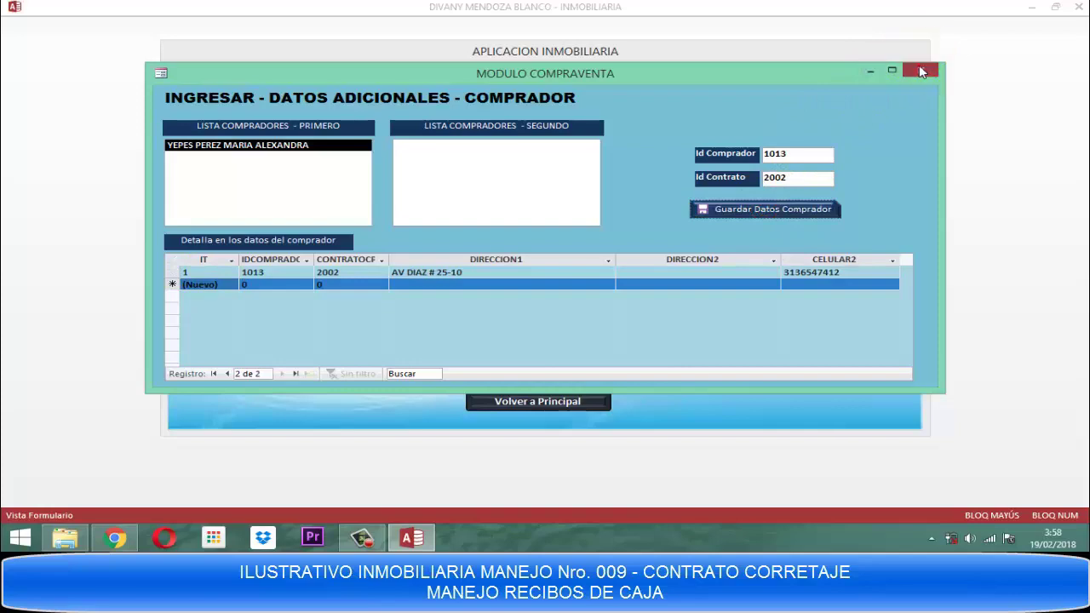
pyautogui.click(920, 70)
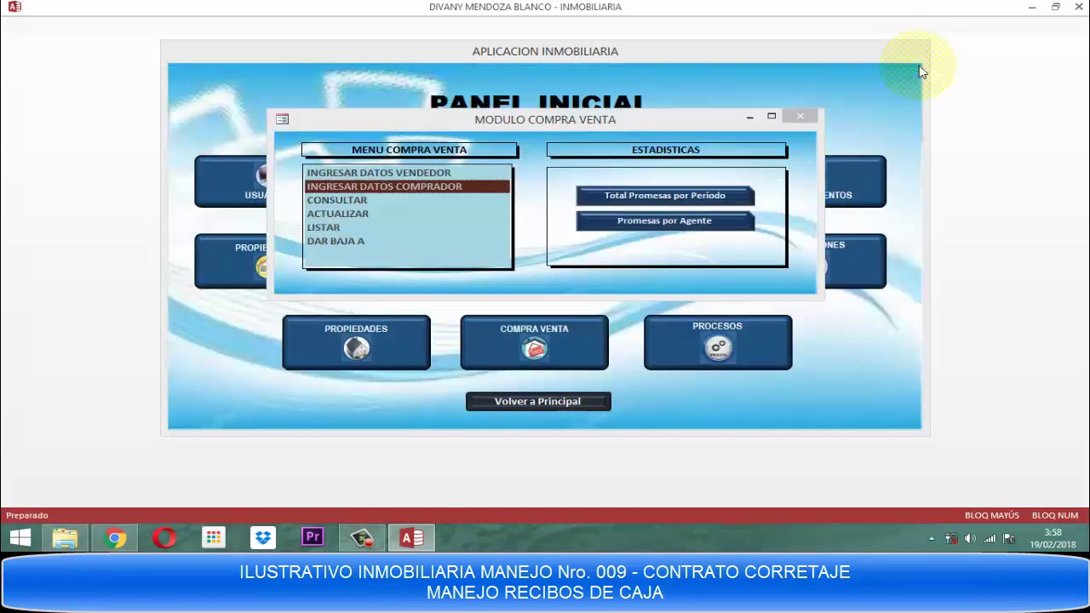
# Look up contract 2002 and review its property 3002, value, and sellers 1011 and 1012.
pyautogui.click(316, 201)
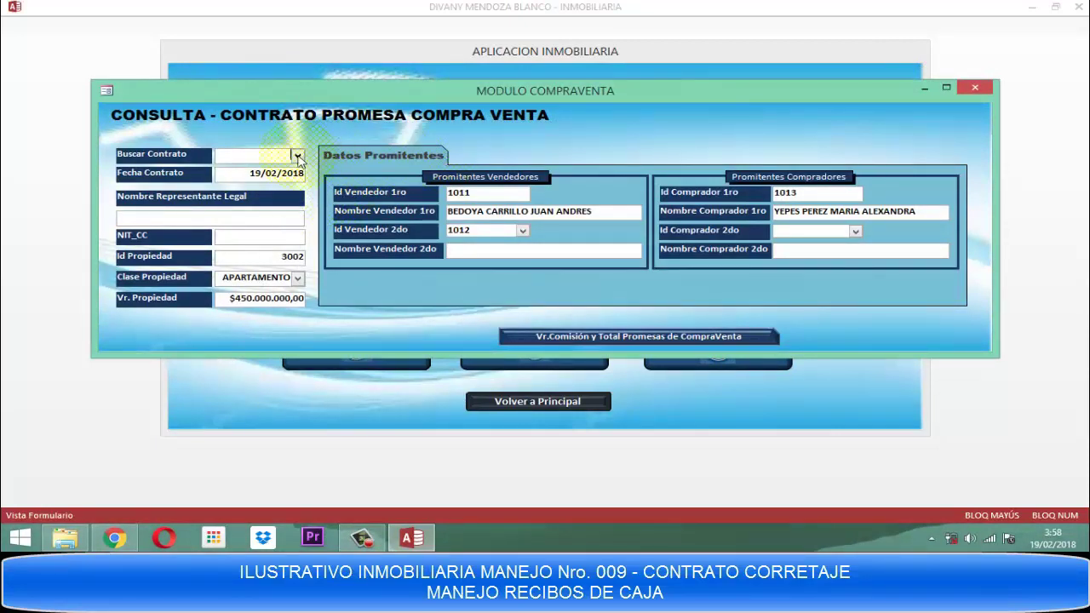
pyautogui.click(297, 156)
pyautogui.click(246, 171)
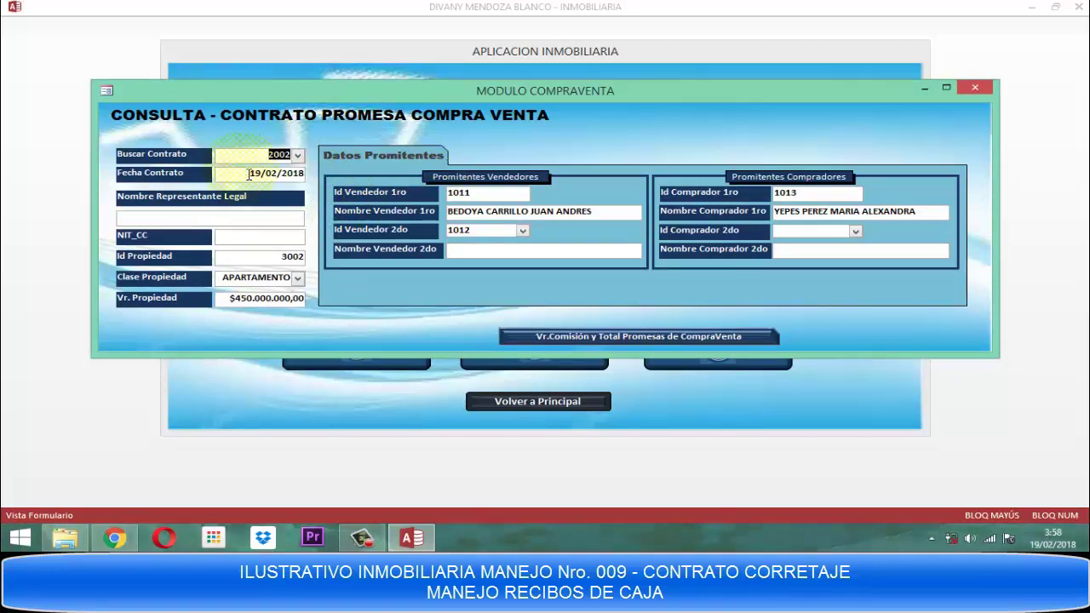
pyautogui.press('Tab')
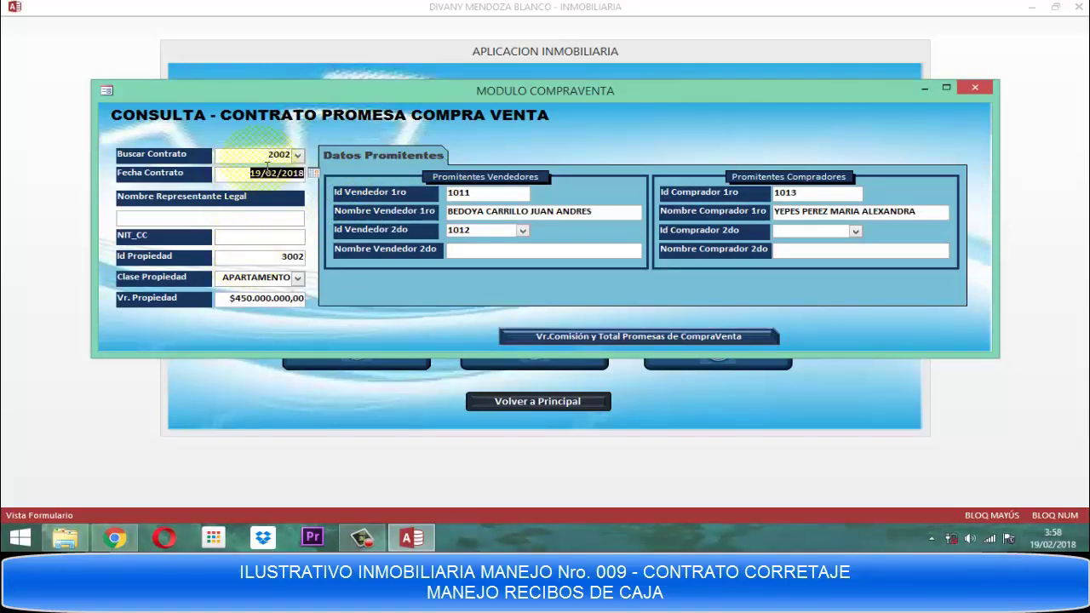
pyautogui.press('Tab')
pyautogui.press('Tab')
pyautogui.press('Tab')
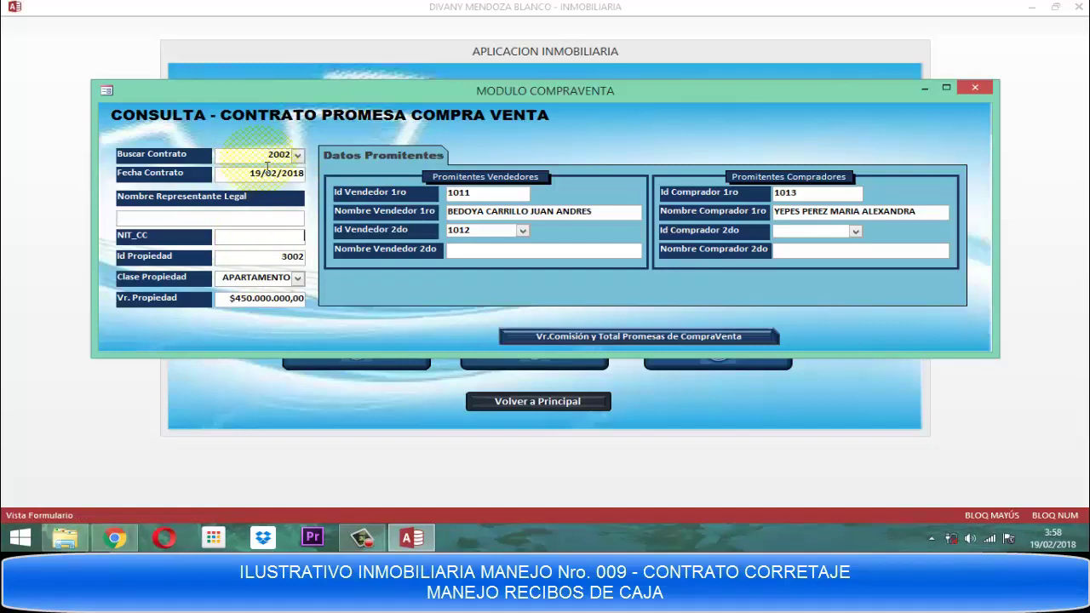
pyautogui.press('Tab')
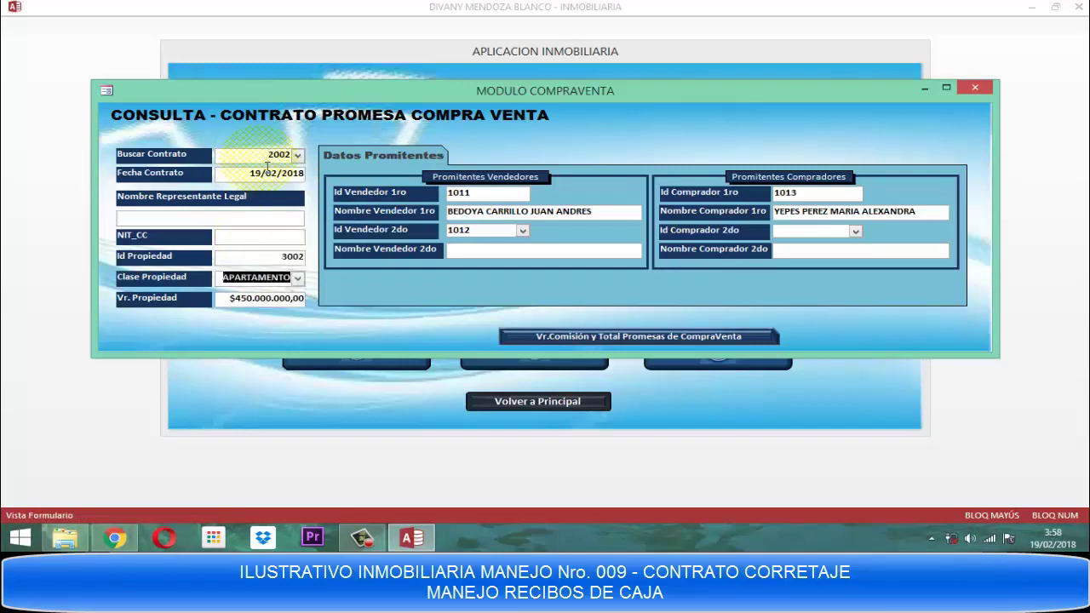
pyautogui.press('Tab')
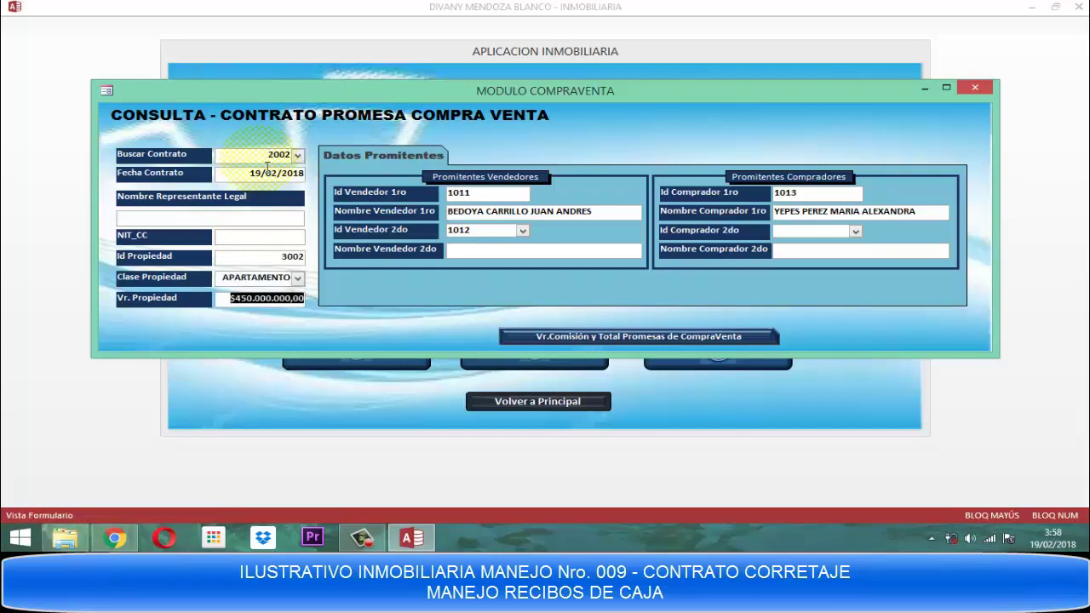
pyautogui.press('Tab')
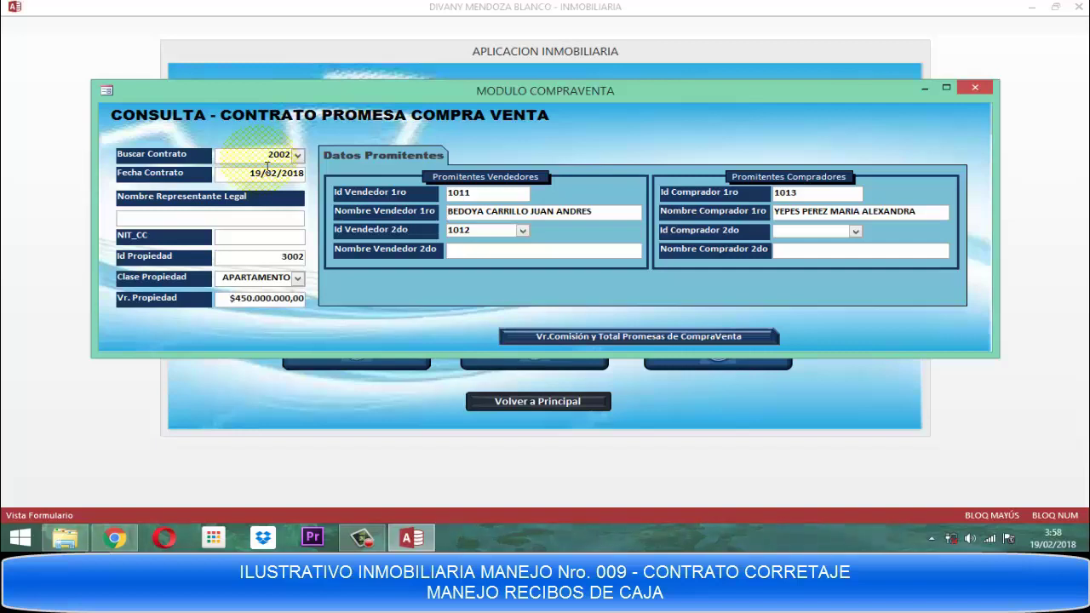
pyautogui.click(479, 195)
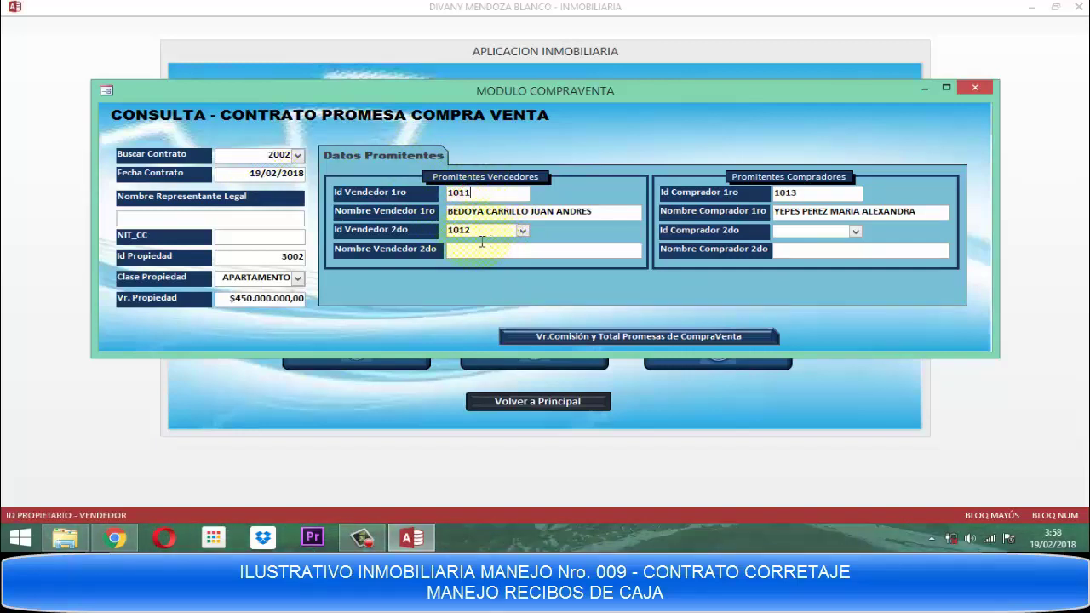
pyautogui.click(482, 237)
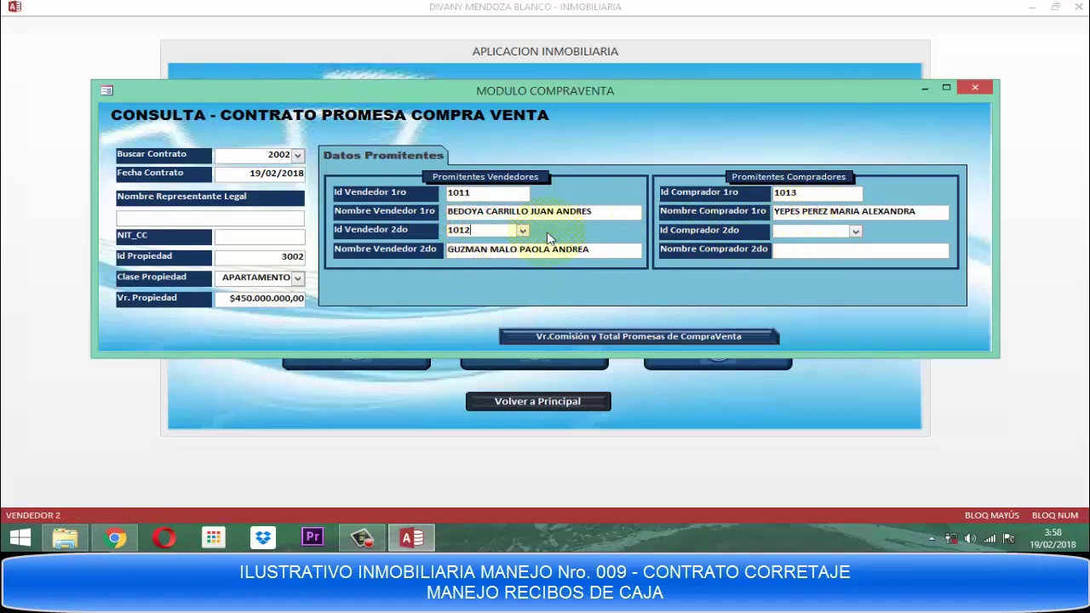
pyautogui.click(487, 234)
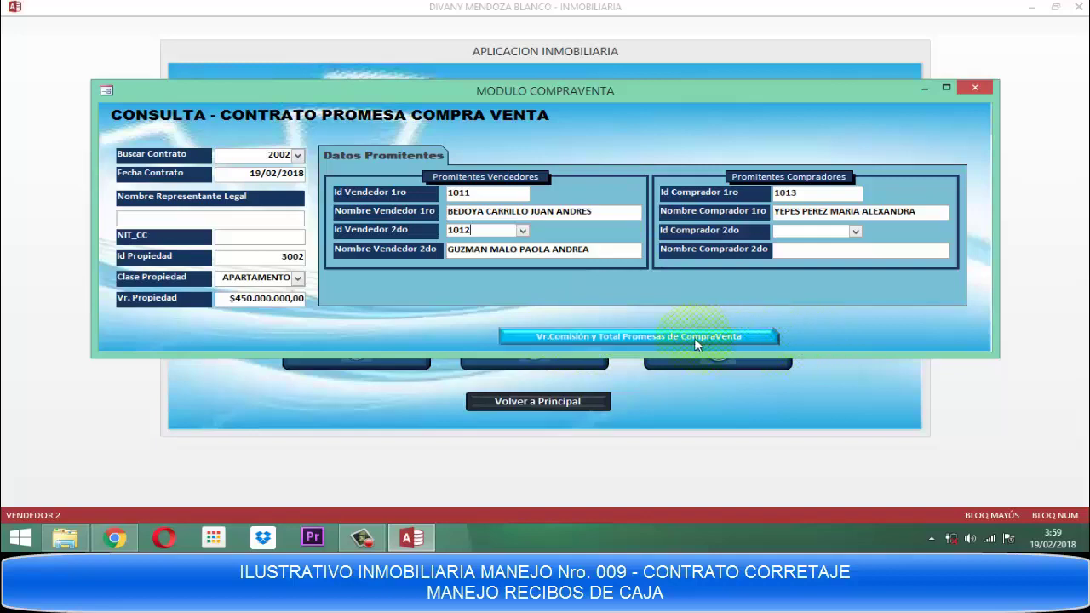
# Review contract 2002's $13.500.000 commission total and close both consultation windows.
pyautogui.click(668, 336)
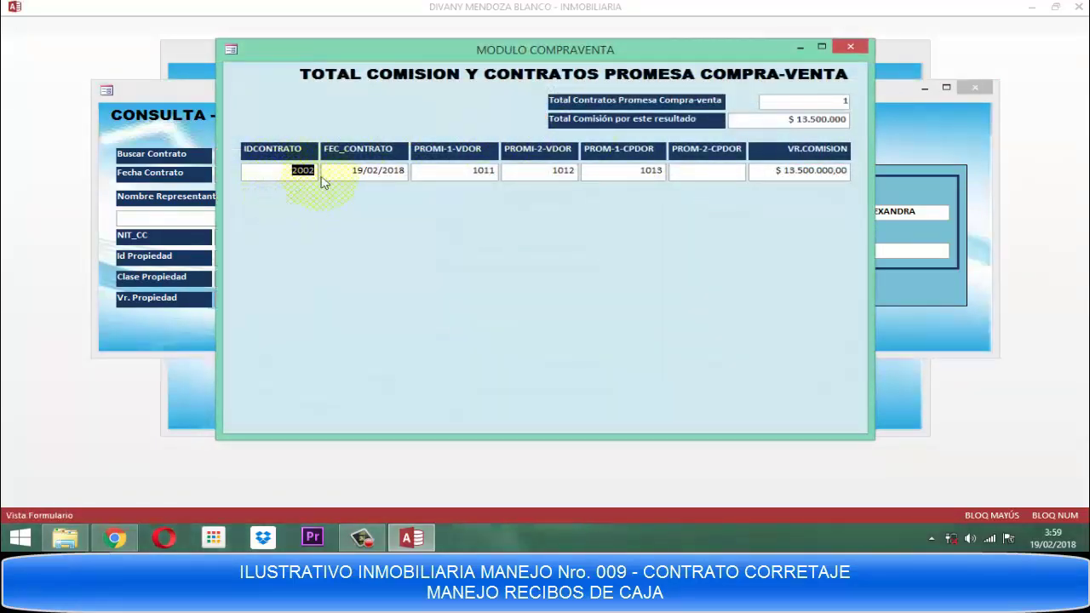
pyautogui.click(281, 174)
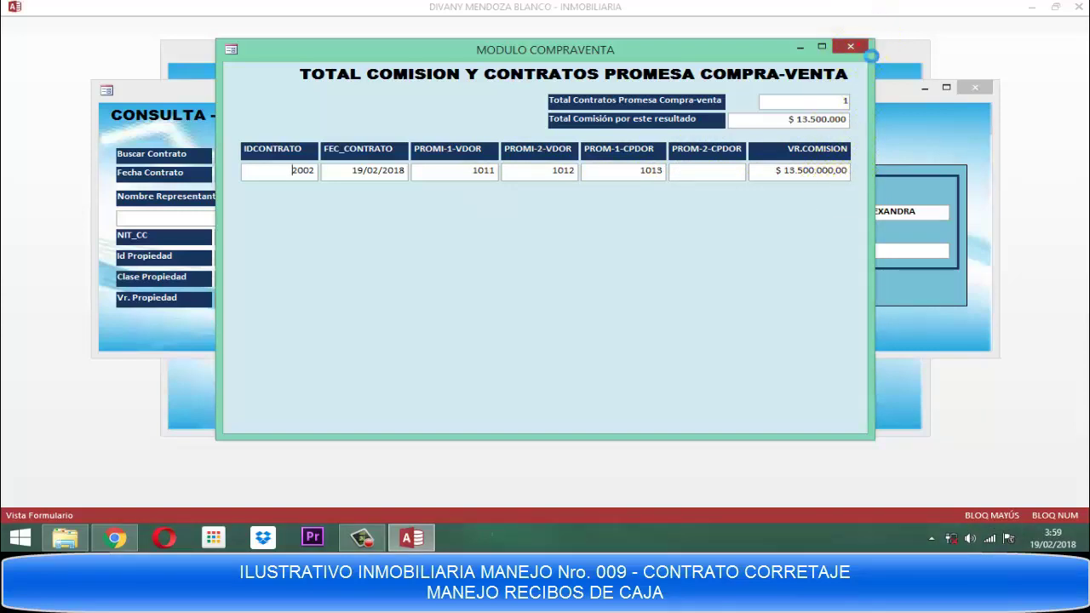
pyautogui.click(851, 46)
pyautogui.click(975, 88)
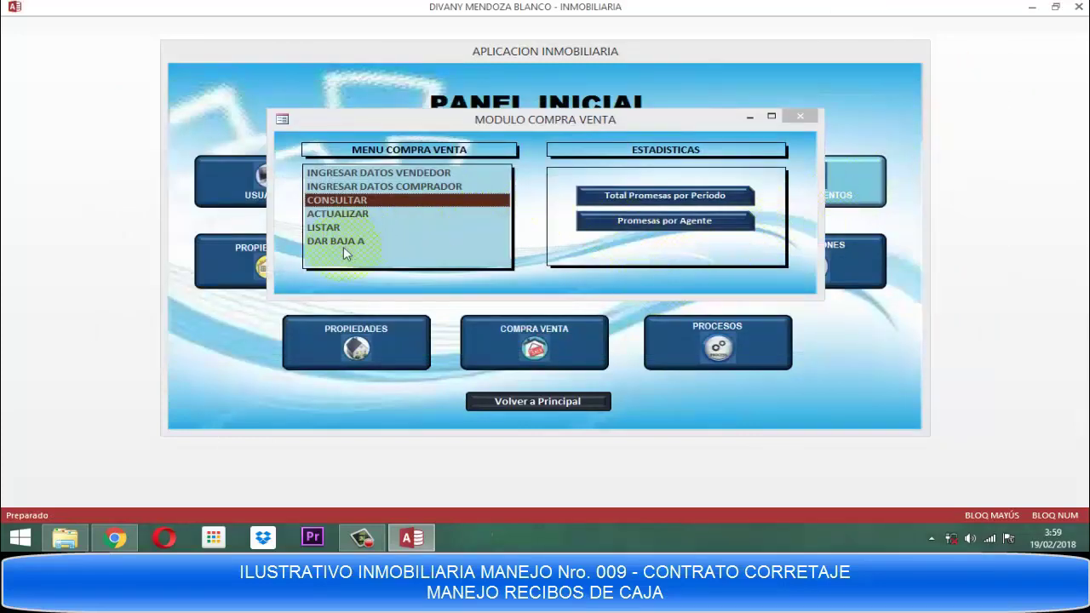
pyautogui.click(656, 202)
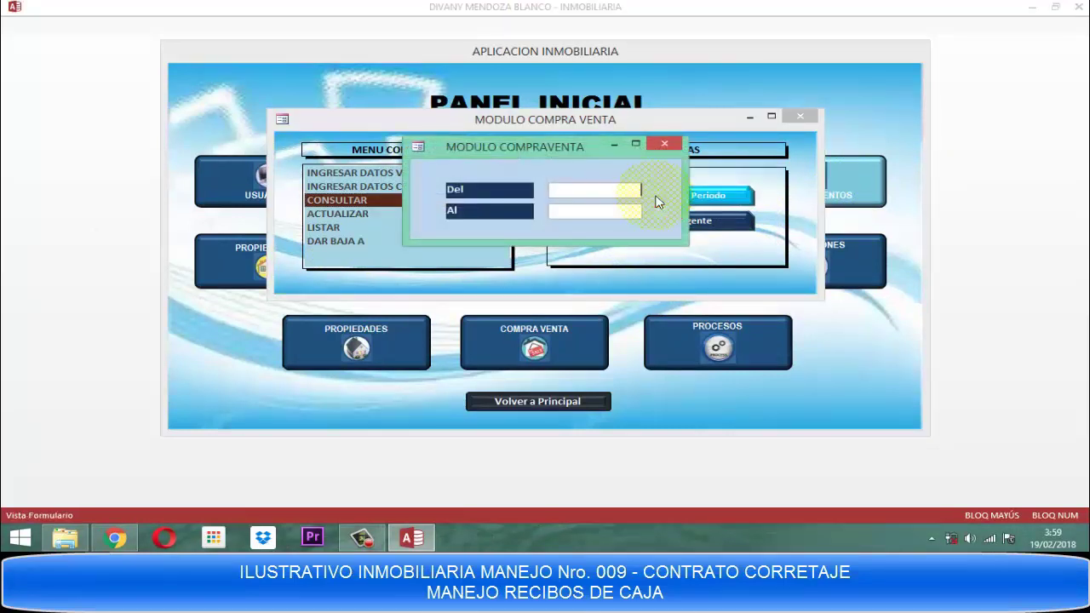
pyautogui.write('01/02/2018')
pyautogui.press('Tab')
pyautogui.write('20/0')
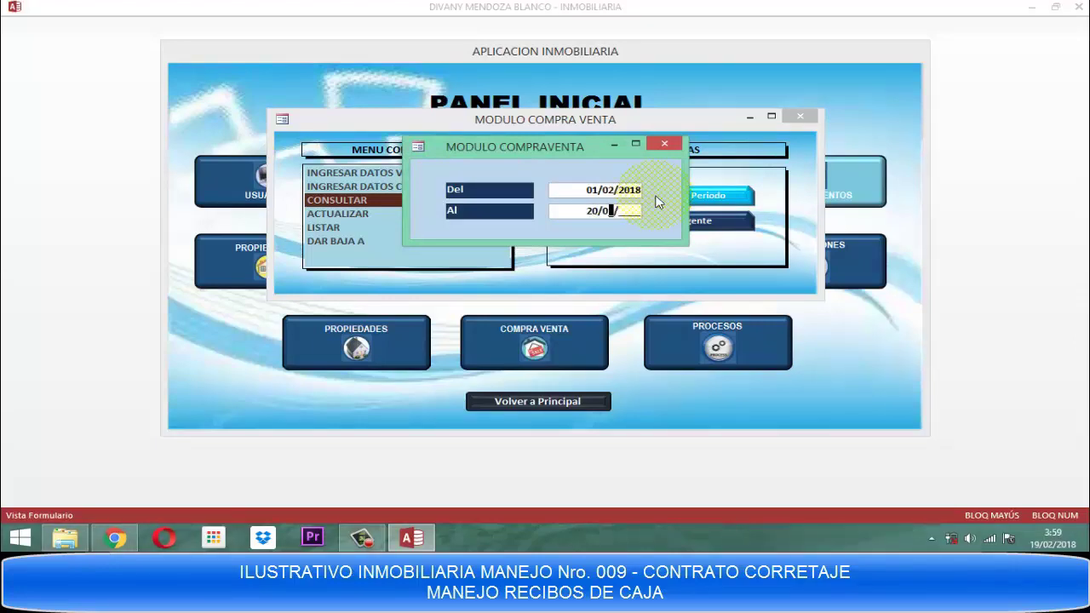
pyautogui.write('2/2018')
pyautogui.press('Return')
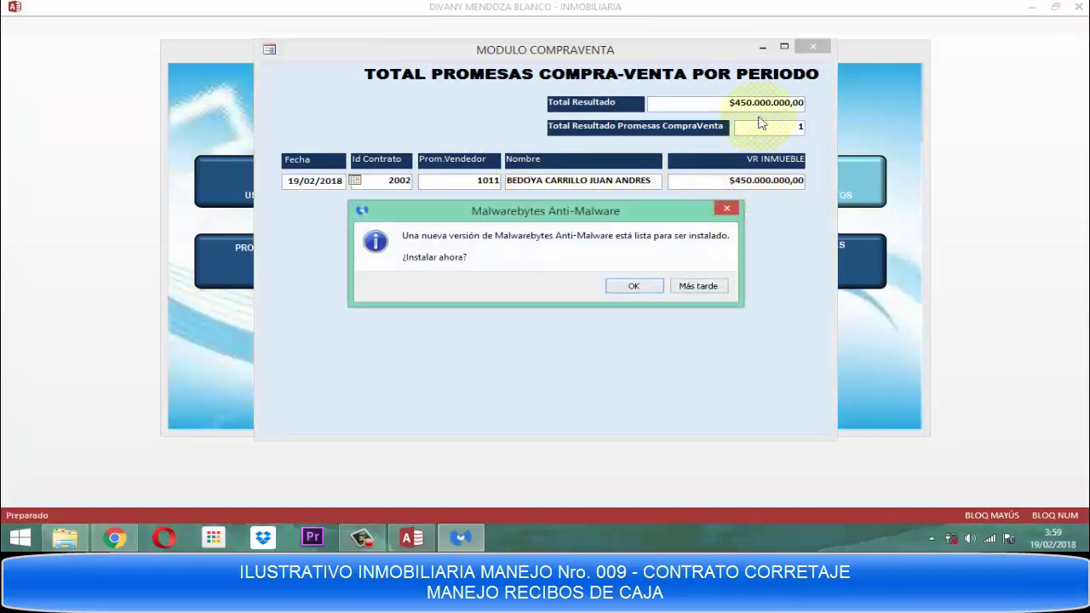
pyautogui.click(706, 288)
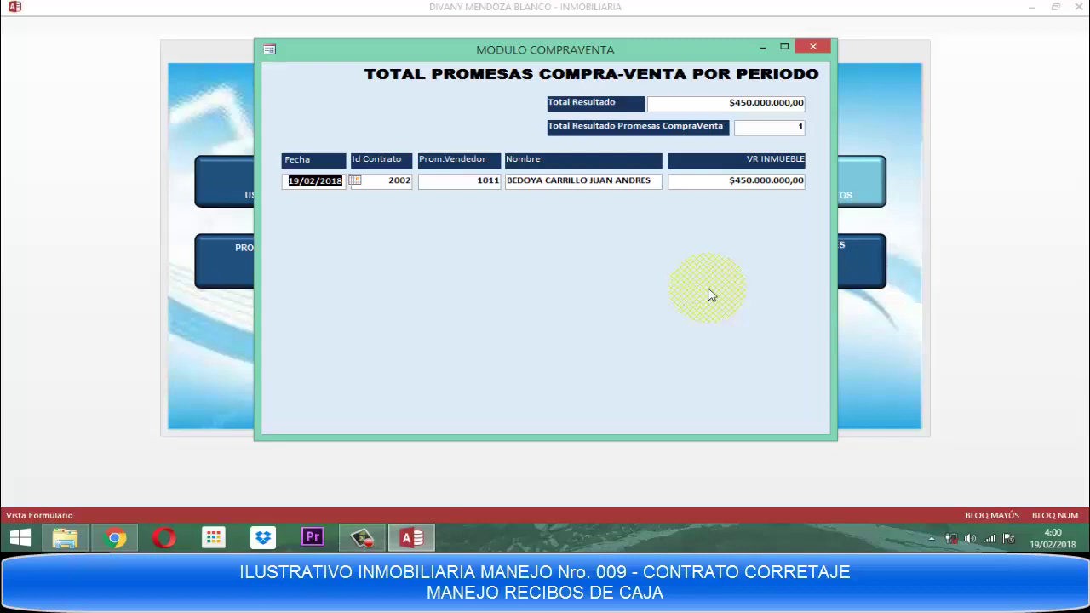
pyautogui.click(819, 48)
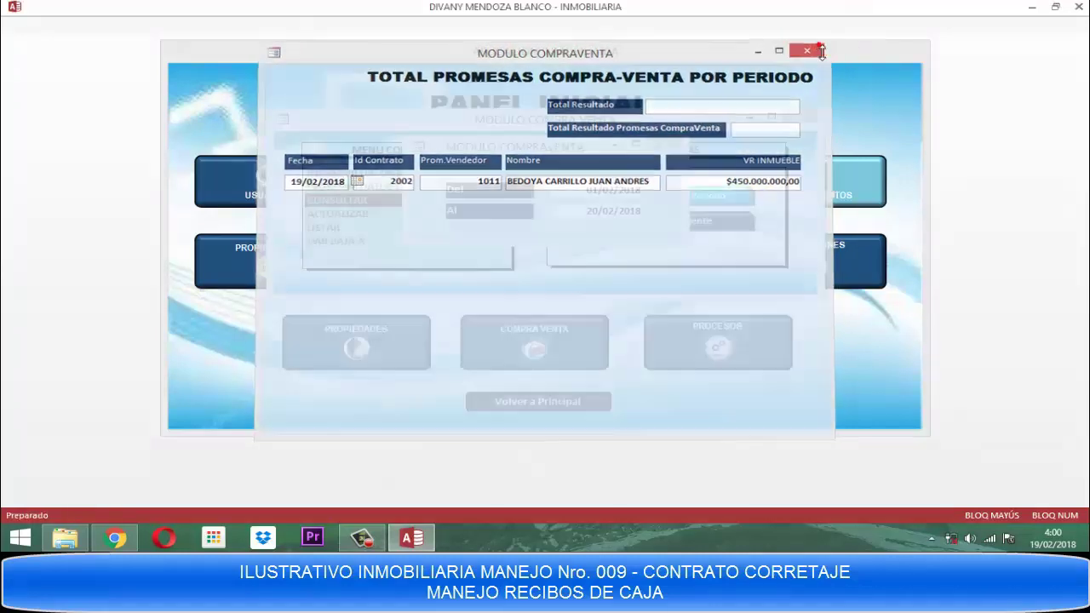
pyautogui.click(669, 143)
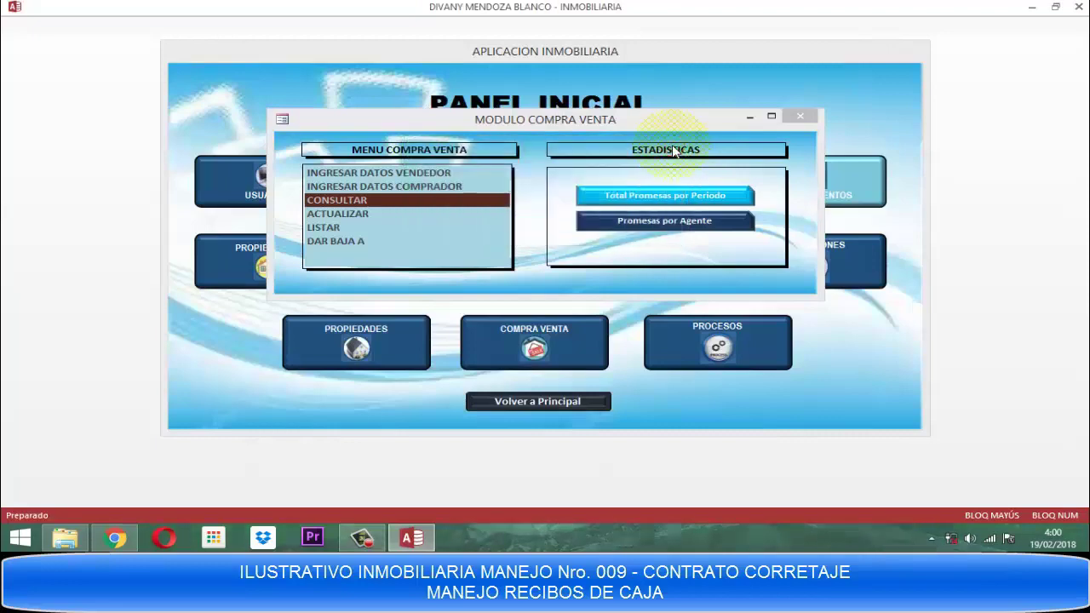
# List agent 1006's promises from 01/02/2018 to 20/02/2018, showing contract 2002, then close the forms.
pyautogui.click(630, 223)
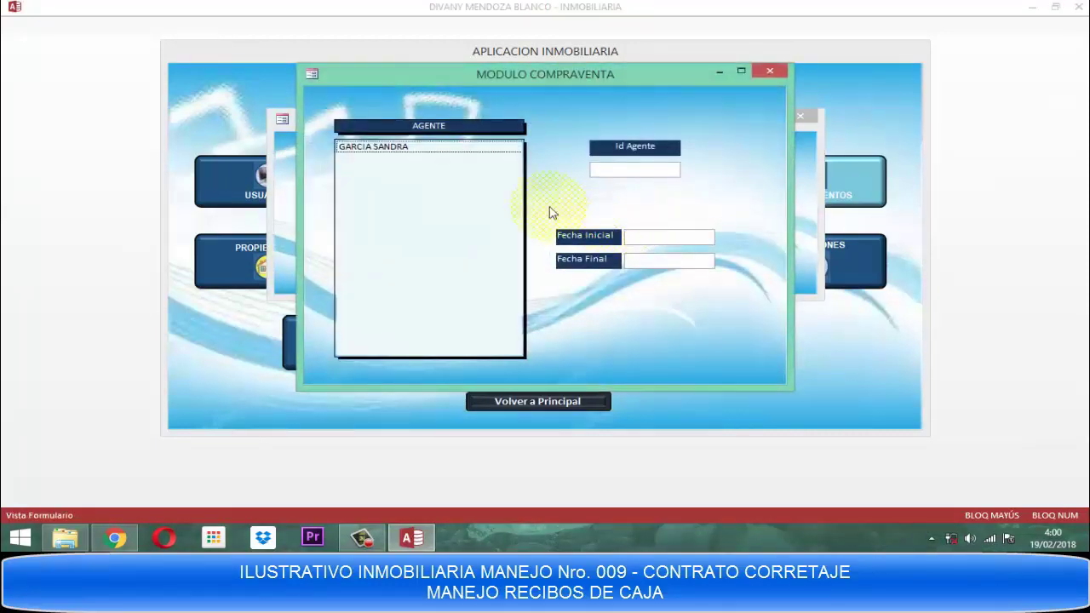
pyautogui.click(353, 149)
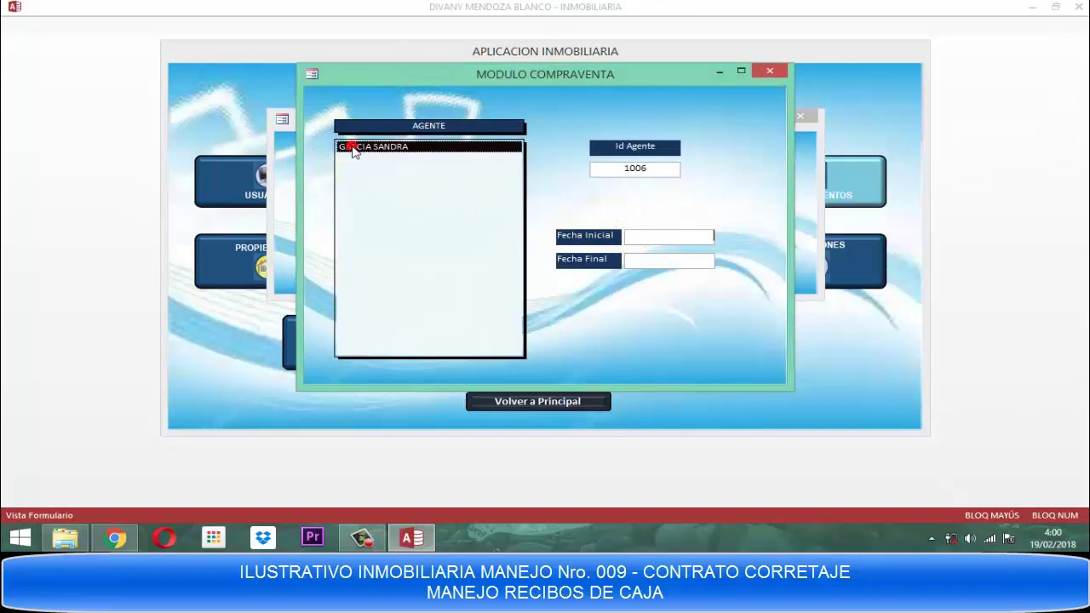
pyautogui.write('01/02/2018')
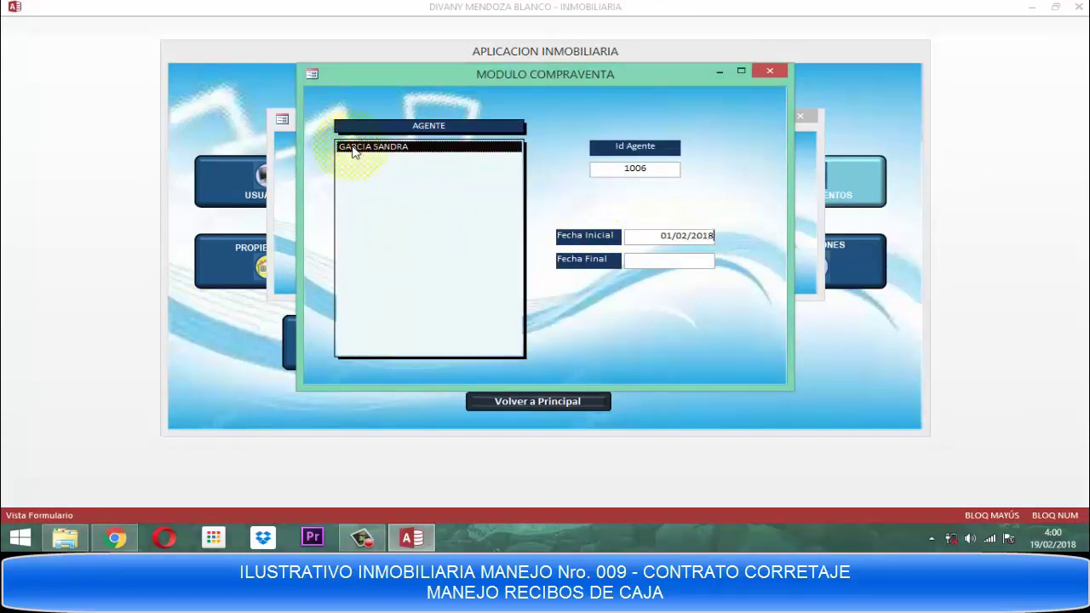
pyautogui.press('Tab')
pyautogui.write('2002')
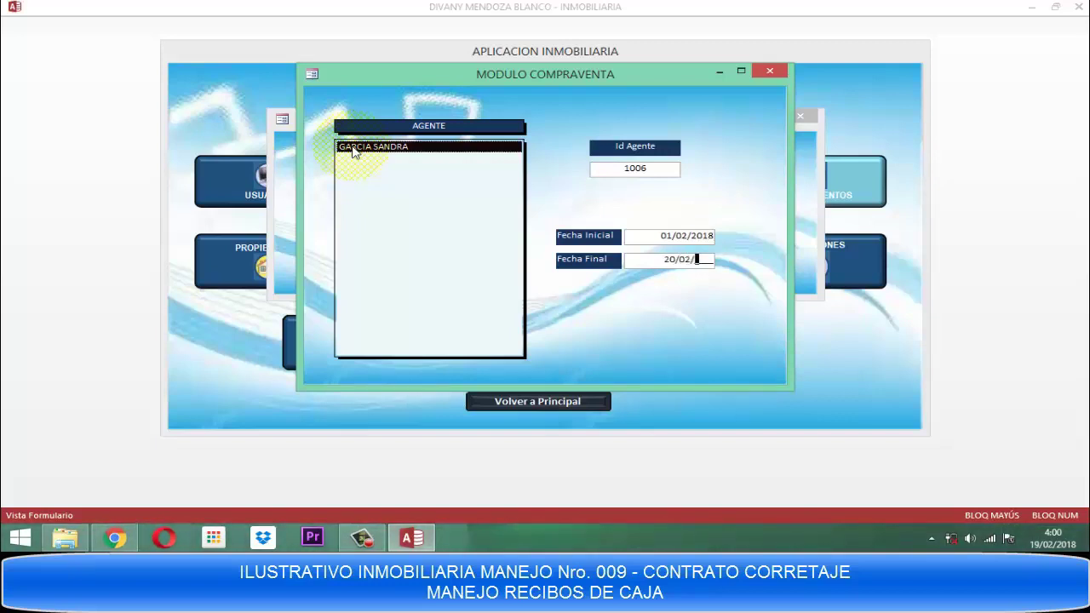
pyautogui.write('2018')
pyautogui.doubleClick(354, 148)
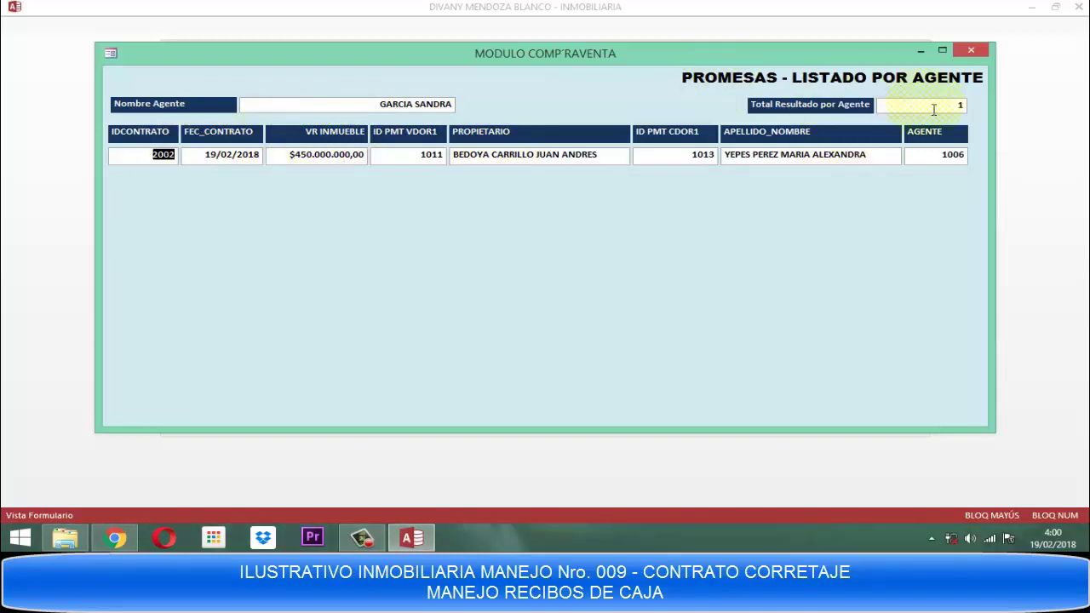
pyautogui.click(970, 50)
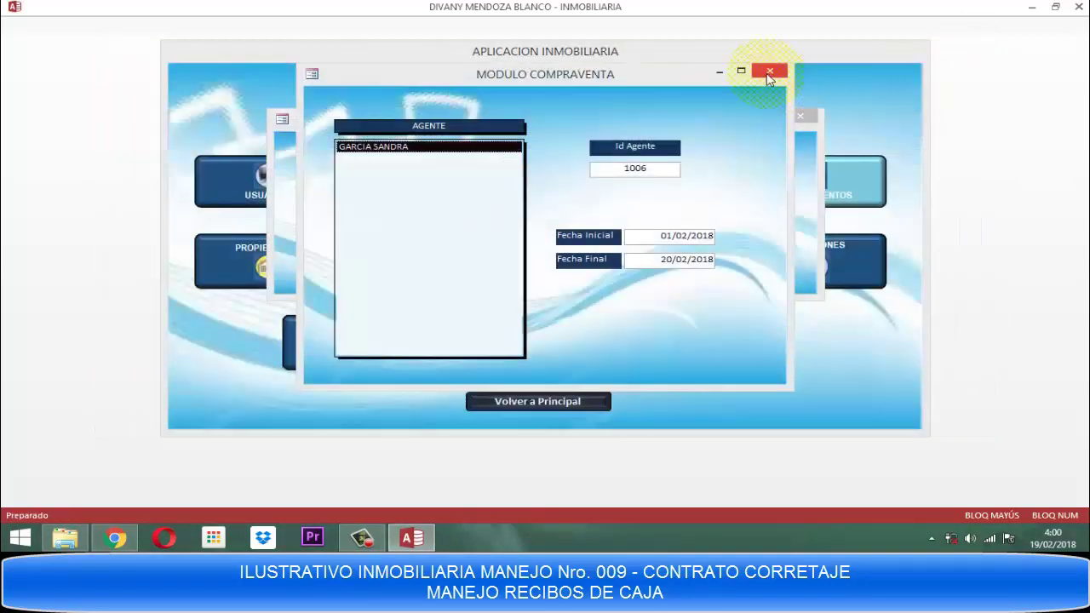
pyautogui.click(769, 75)
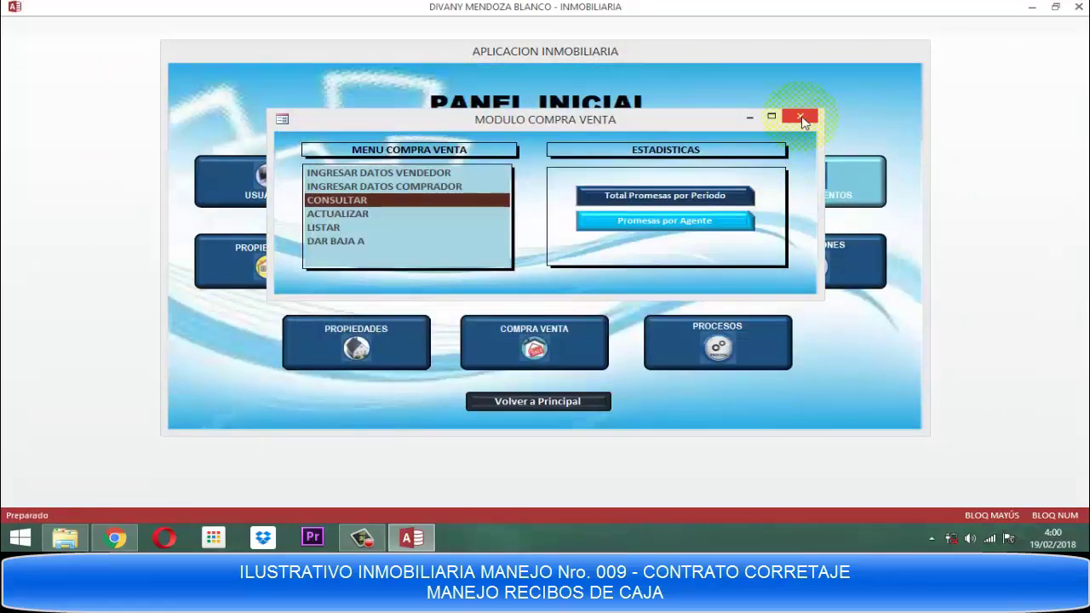
# Assign agent 1006 to contract 2002's buyer, then close the buyer and contract update forms.
pyautogui.doubleClick(350, 215)
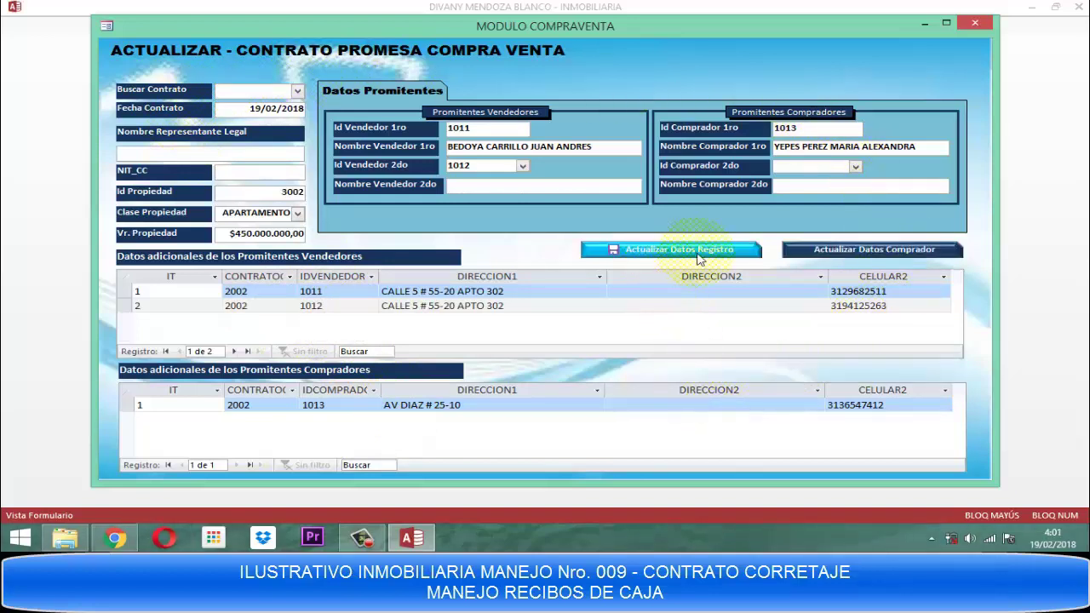
pyautogui.click(877, 259)
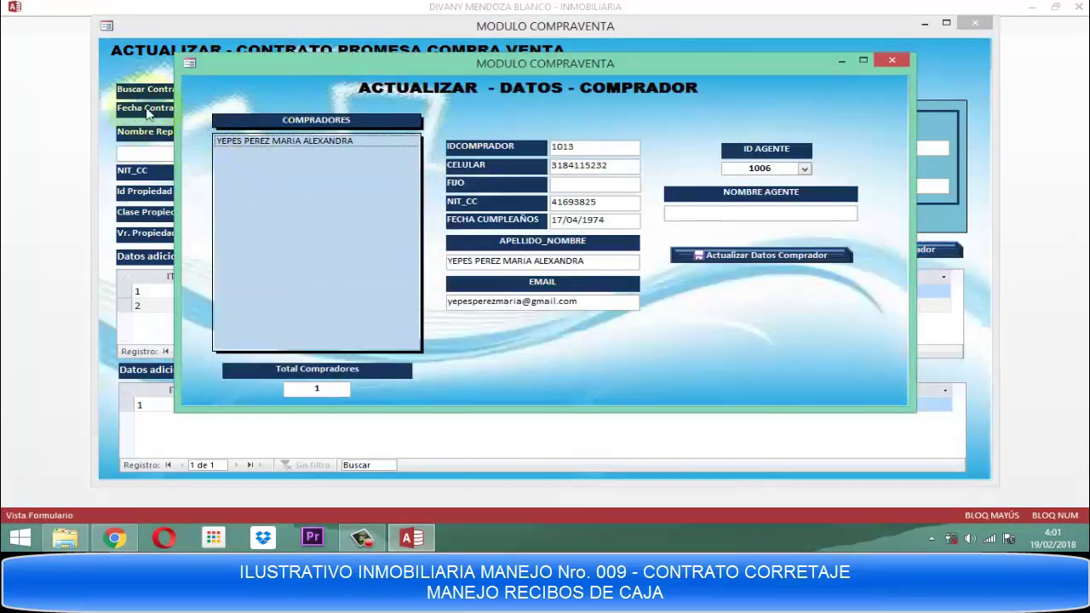
pyautogui.click(263, 143)
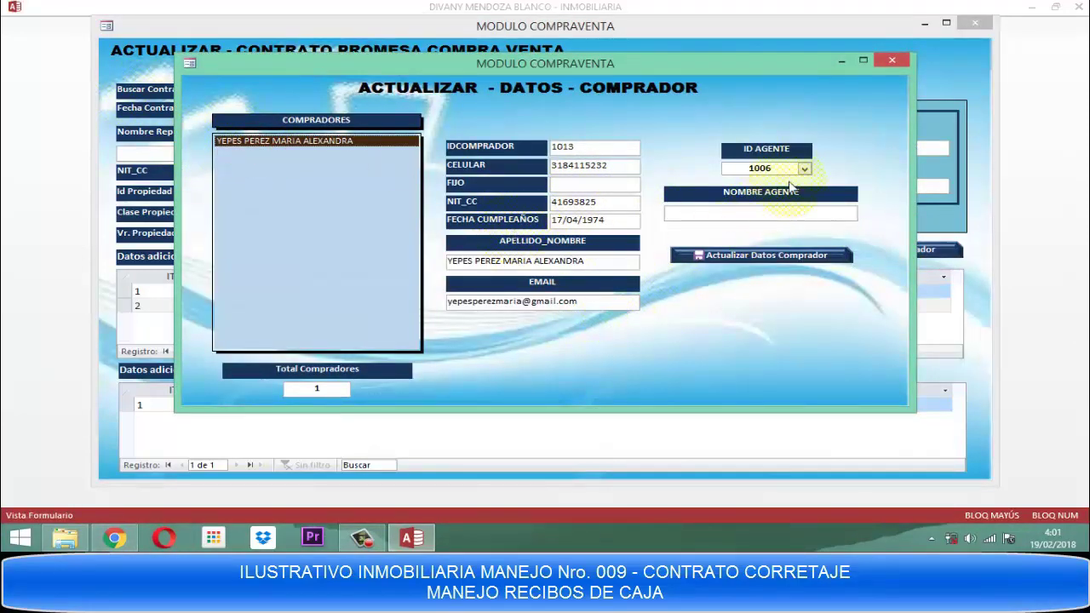
pyautogui.click(797, 170)
pyautogui.press('Return')
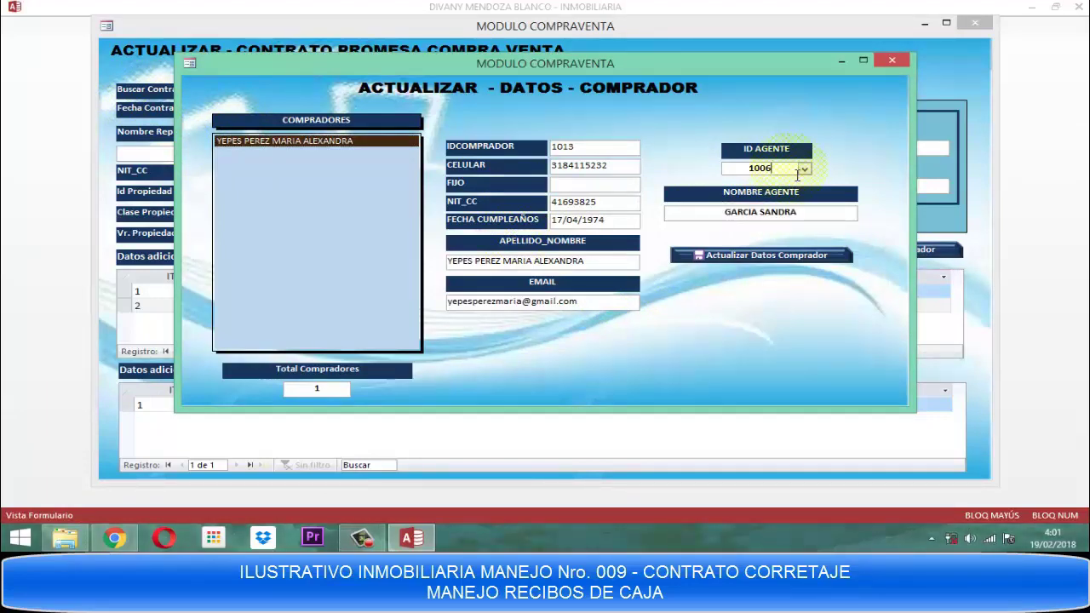
pyautogui.click(894, 61)
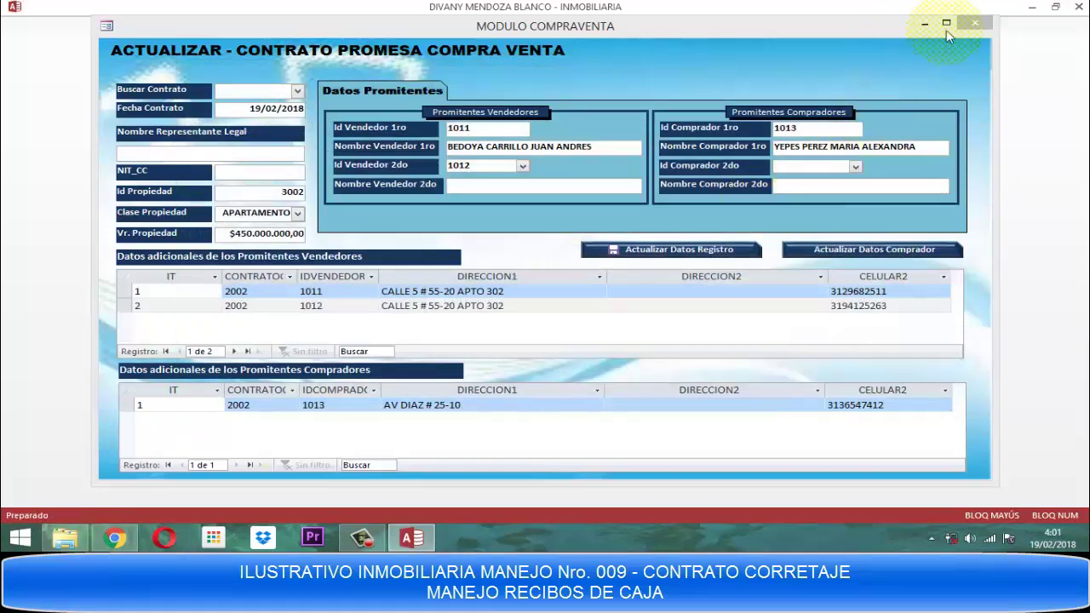
pyautogui.click(977, 23)
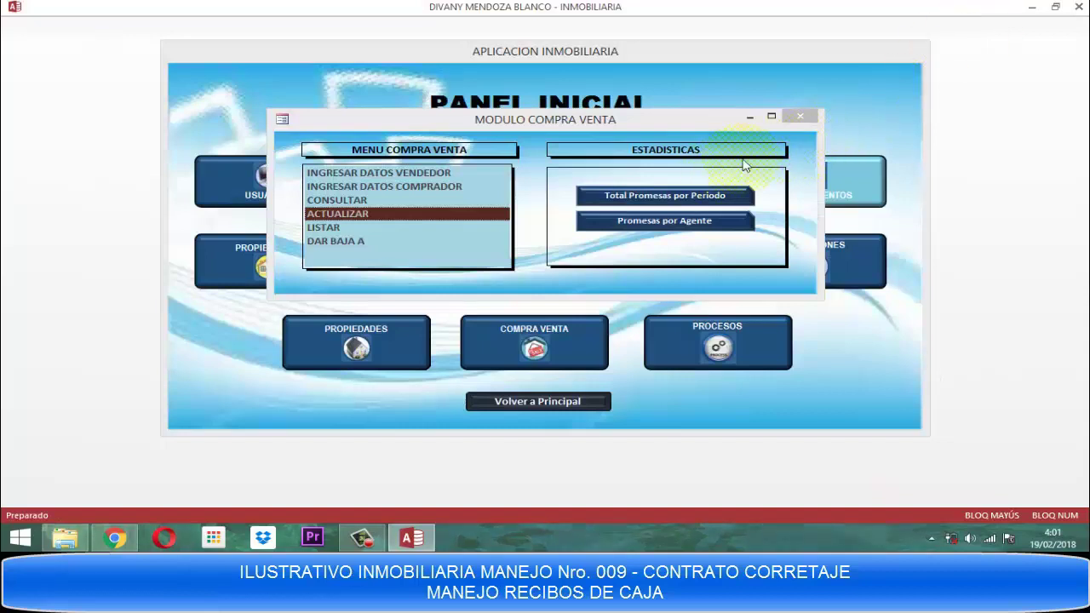
# Close the MODULO COMPRA VENTA form to get back to PANEL INICIAL.
pyautogui.click(801, 115)
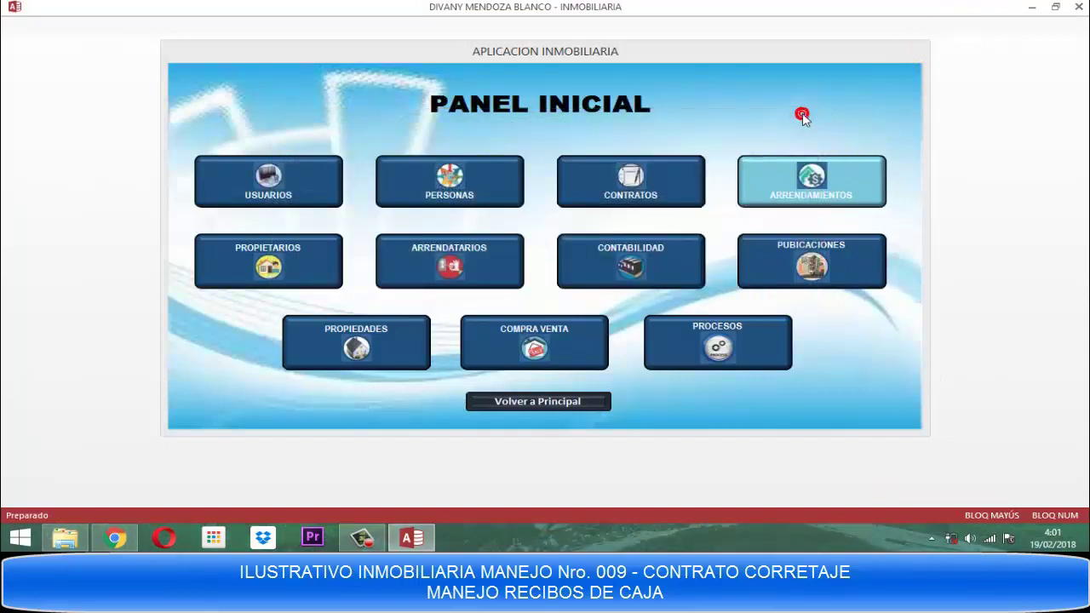
pyautogui.click(802, 117)
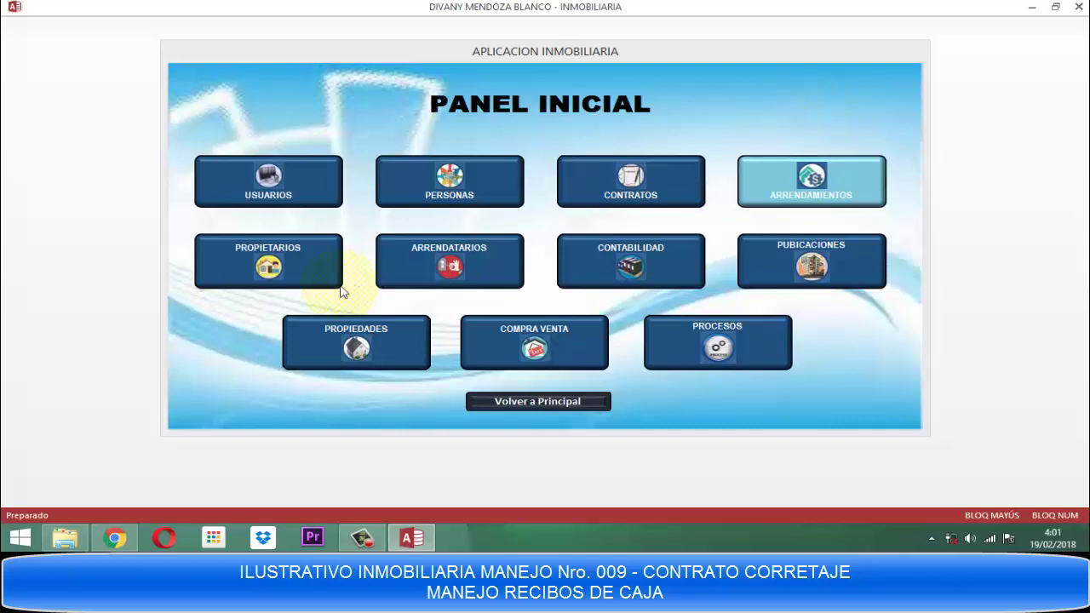
pyautogui.click(652, 255)
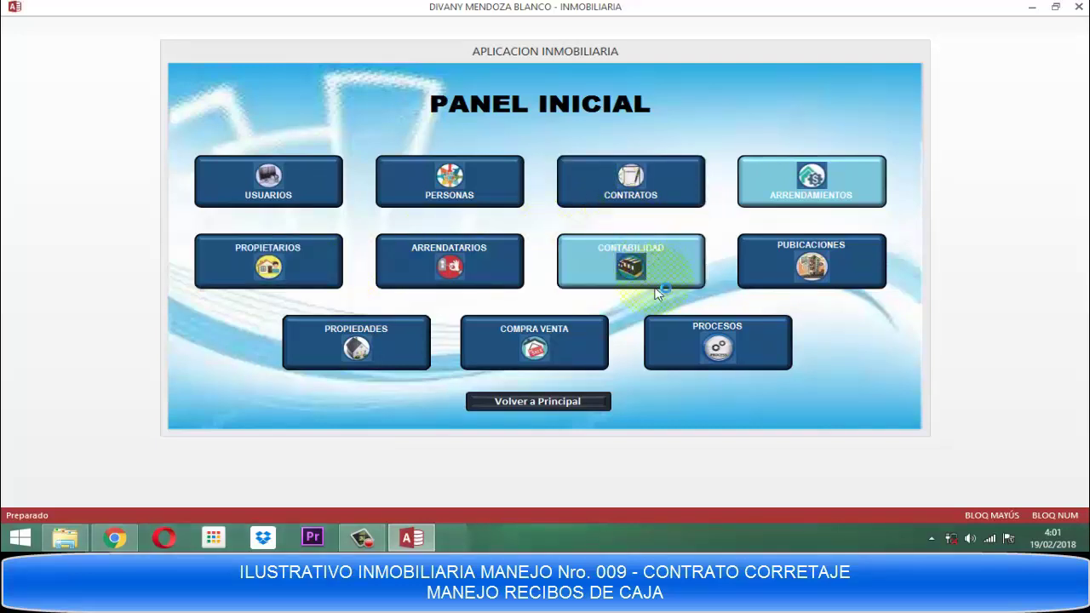
pyautogui.click(550, 364)
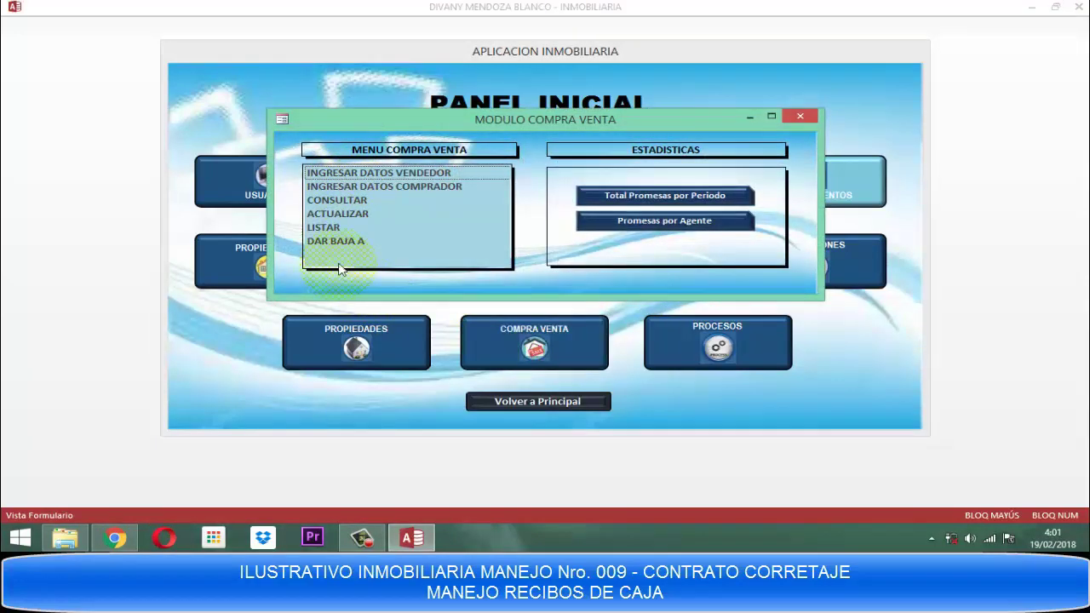
pyautogui.click(317, 230)
pyautogui.doubleClick(317, 230)
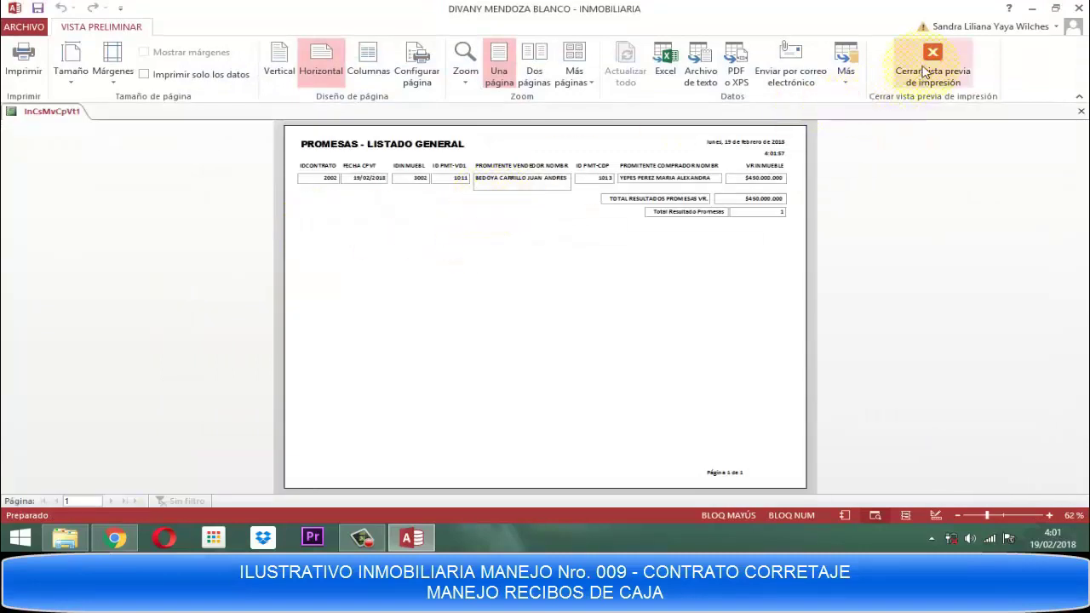
pyautogui.click(921, 66)
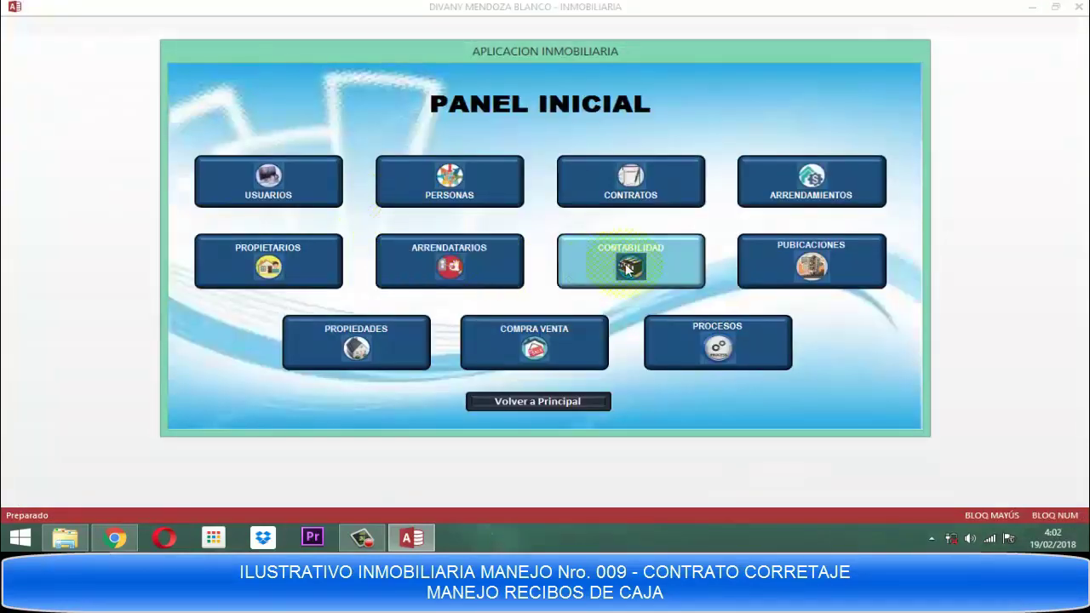
pyautogui.click(532, 342)
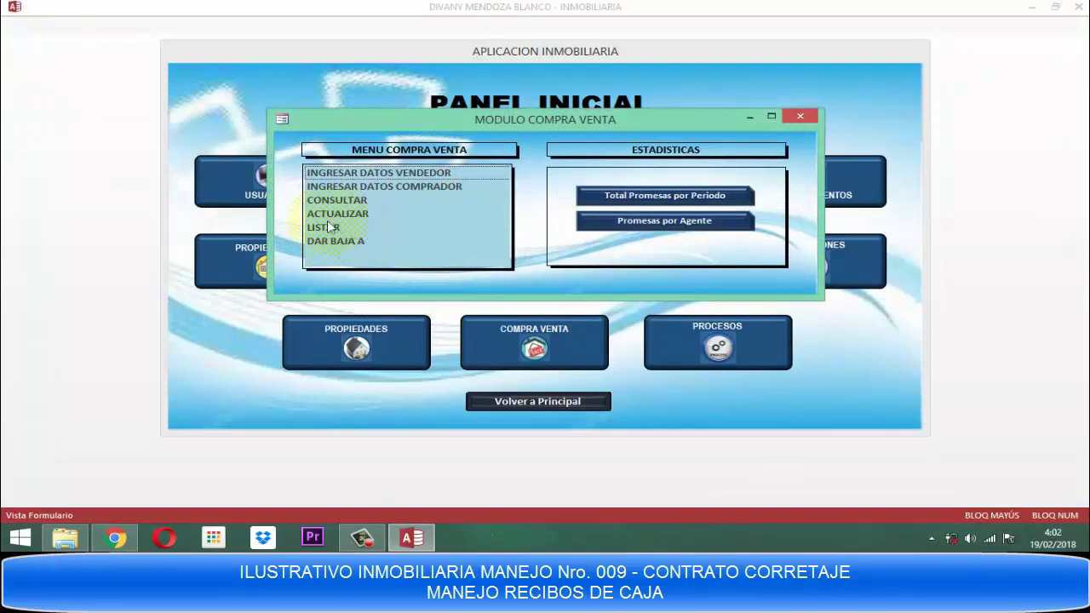
pyautogui.doubleClick(317, 241)
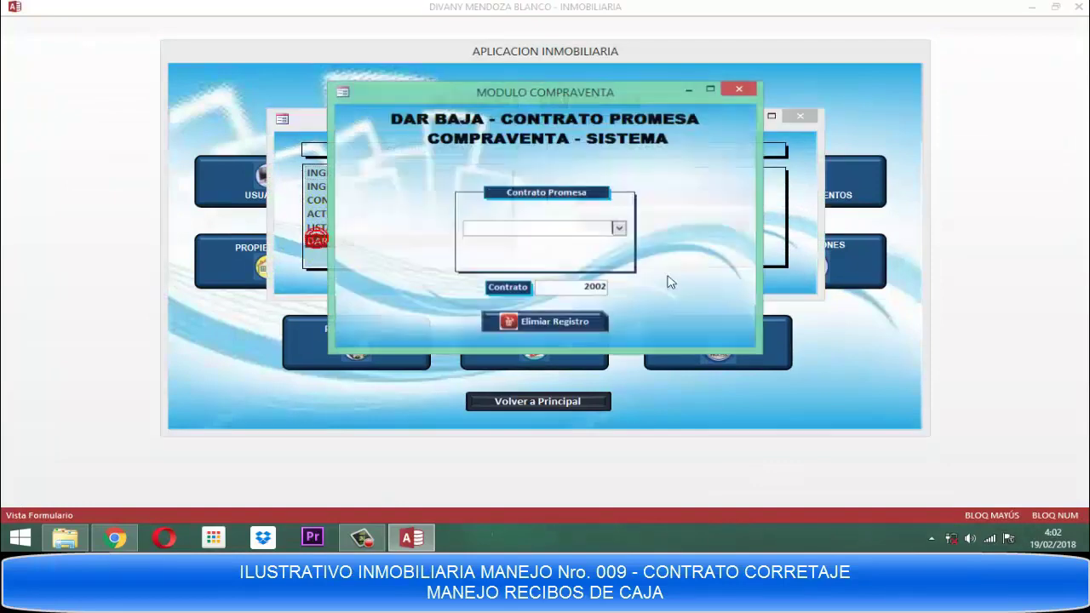
pyautogui.click(619, 229)
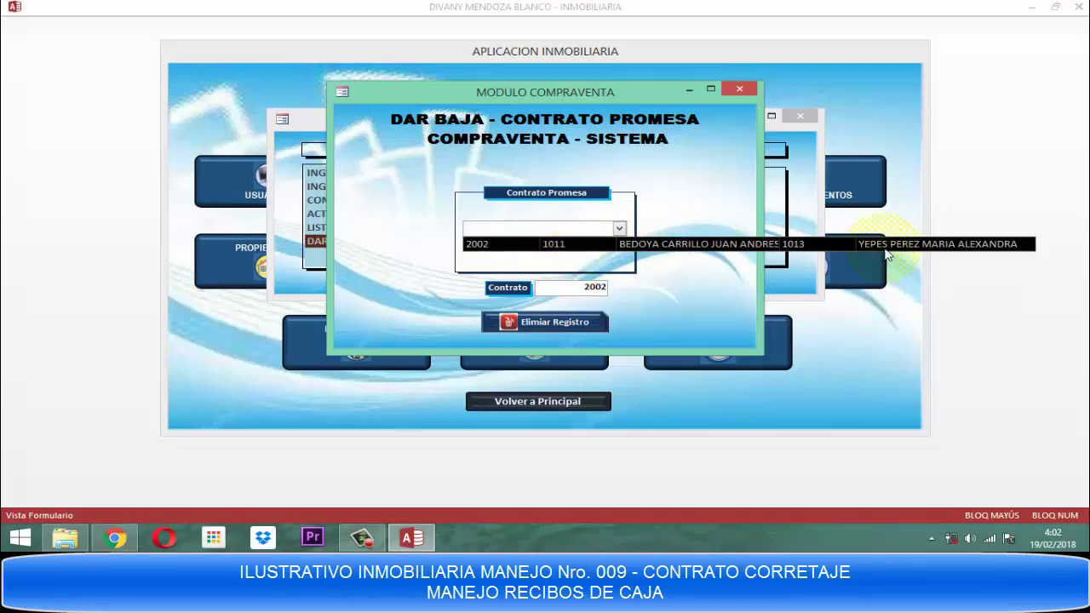
pyautogui.click(740, 89)
pyautogui.click(739, 89)
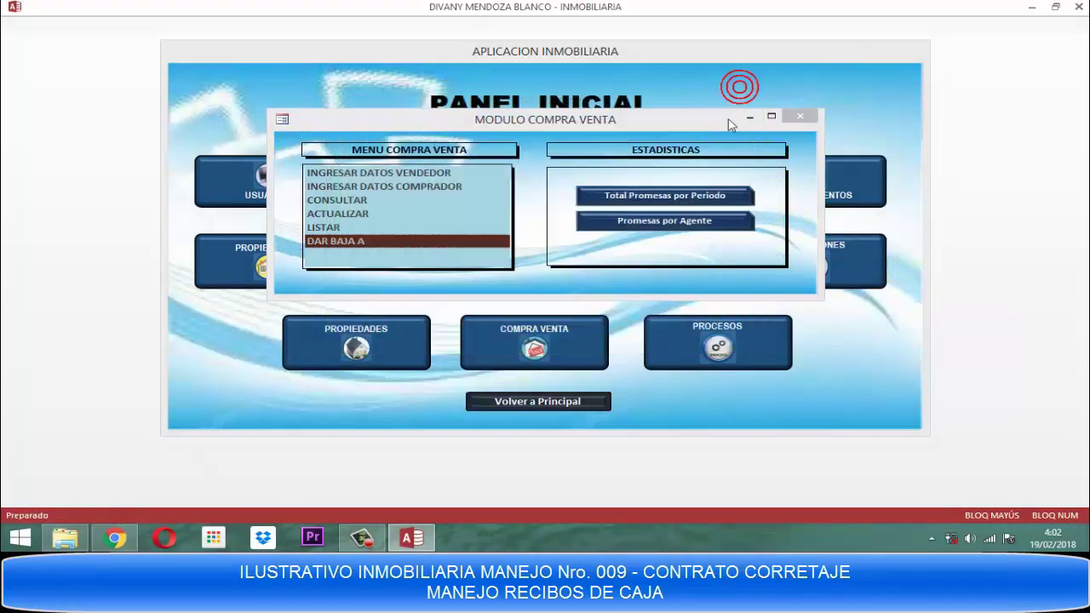
pyautogui.click(799, 120)
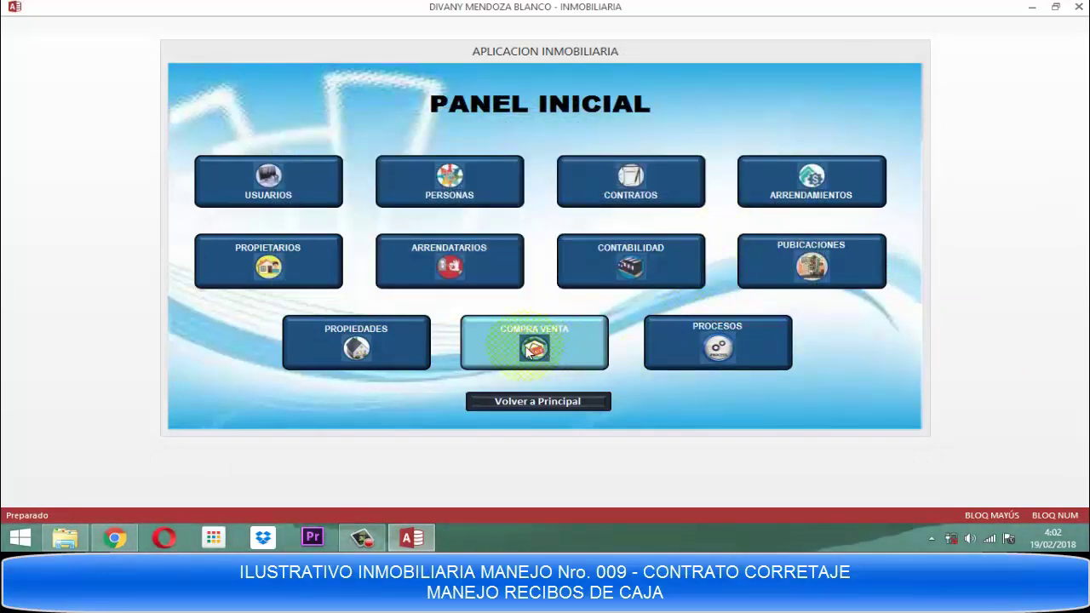
pyautogui.click(638, 182)
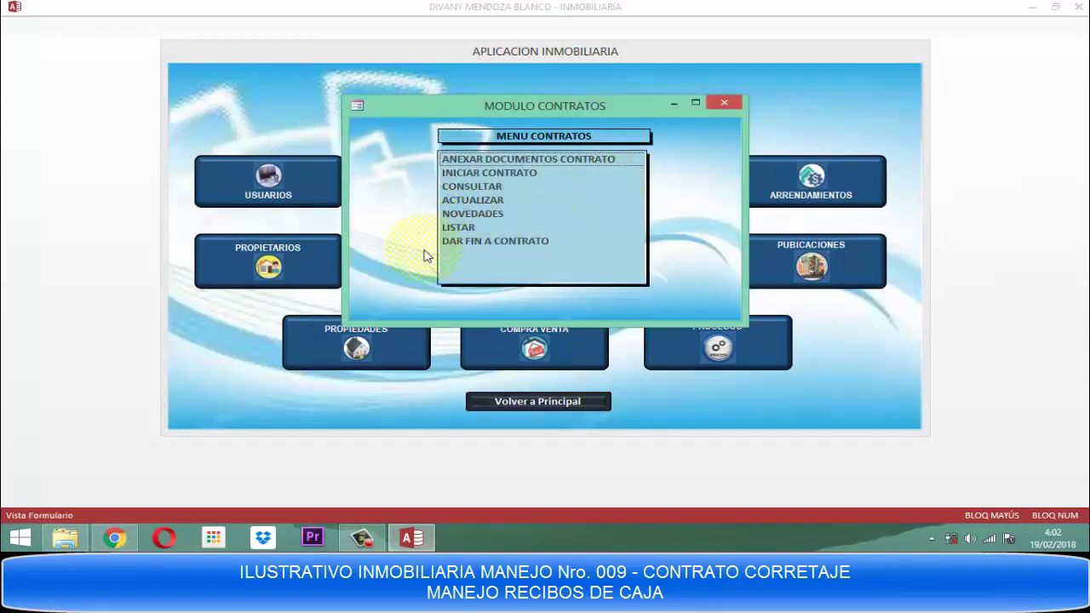
pyautogui.click(496, 213)
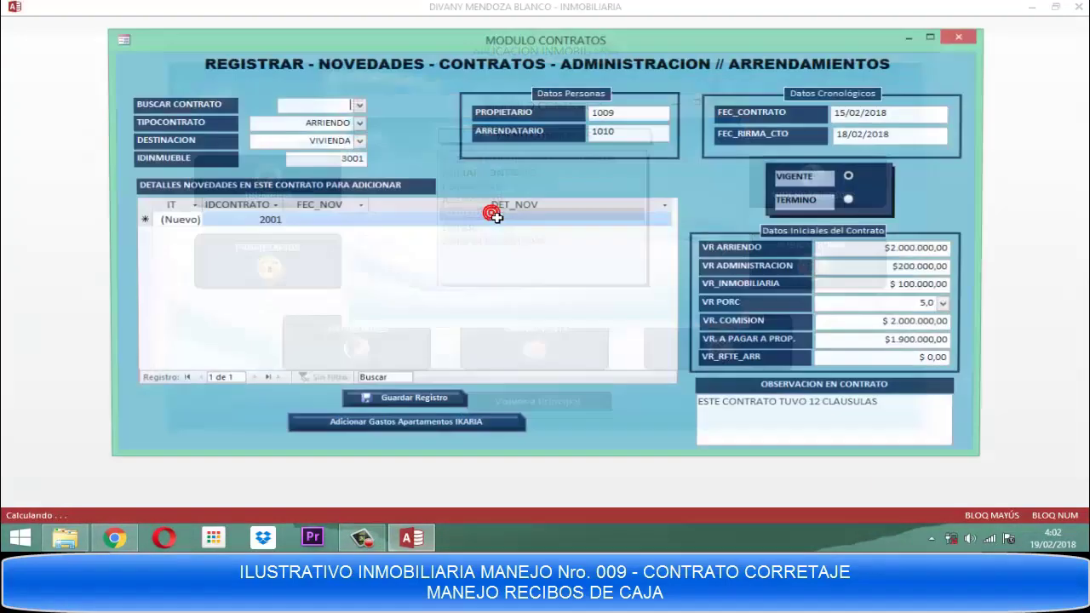
pyautogui.click(358, 105)
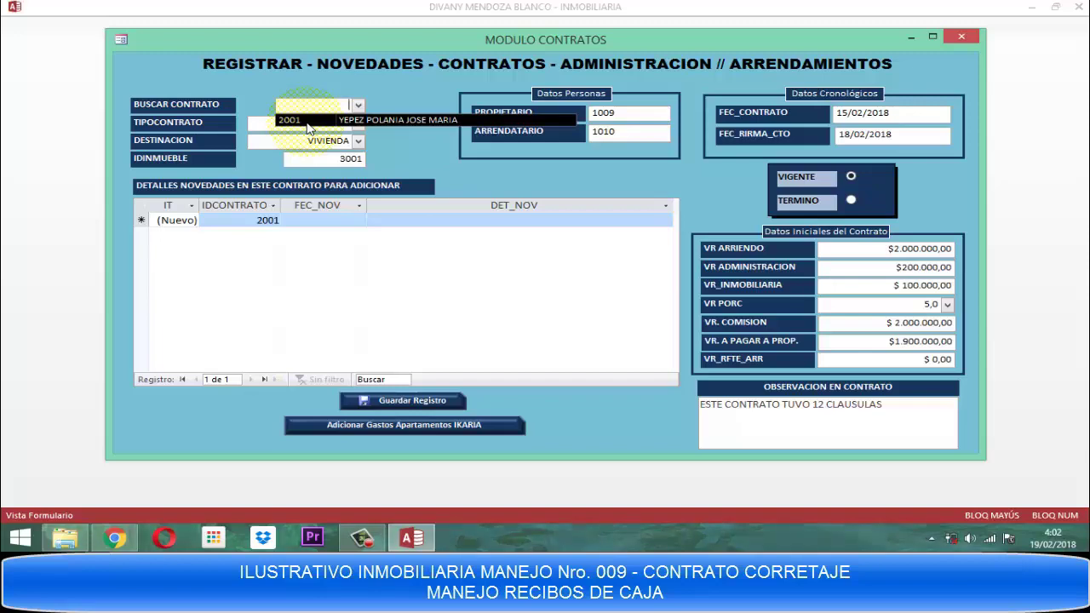
pyautogui.click(971, 34)
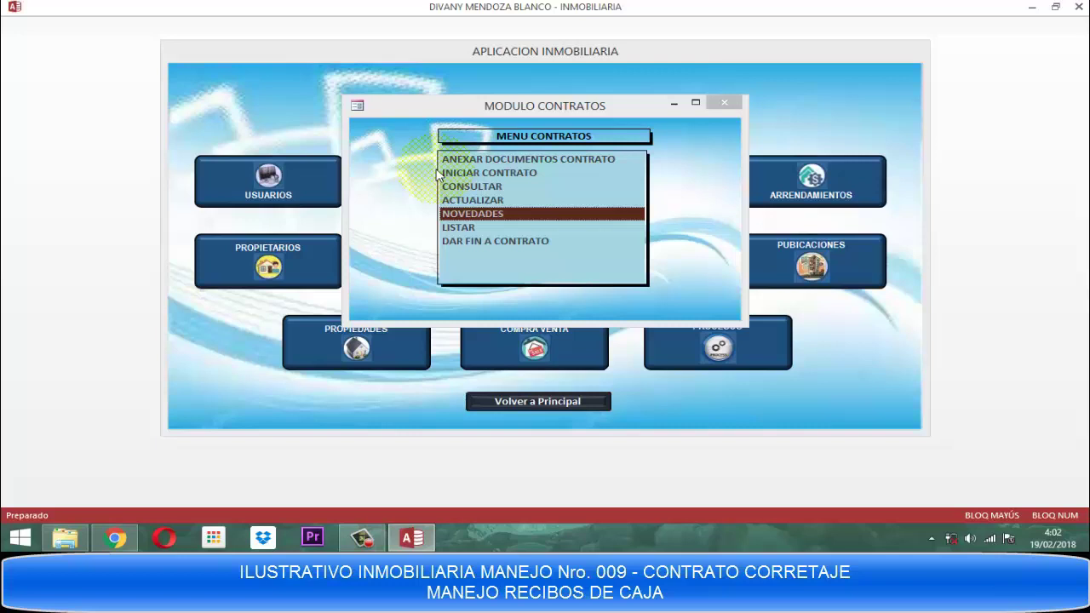
pyautogui.click(718, 105)
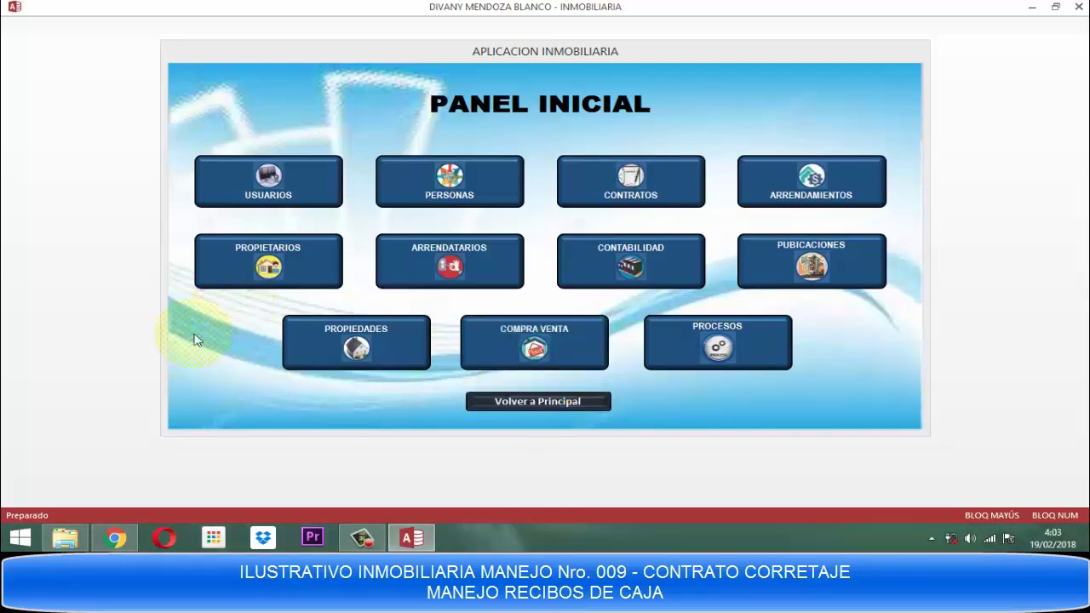
# In the owners module's consultations, view the first and second owners' properties.
pyautogui.click(266, 269)
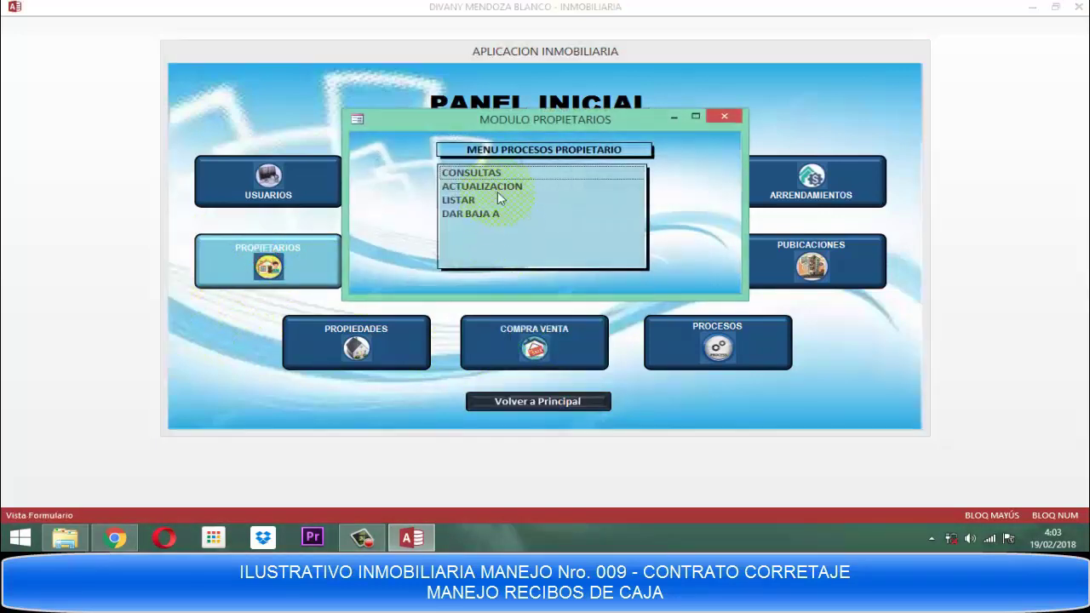
pyautogui.click(484, 172)
pyautogui.click(483, 173)
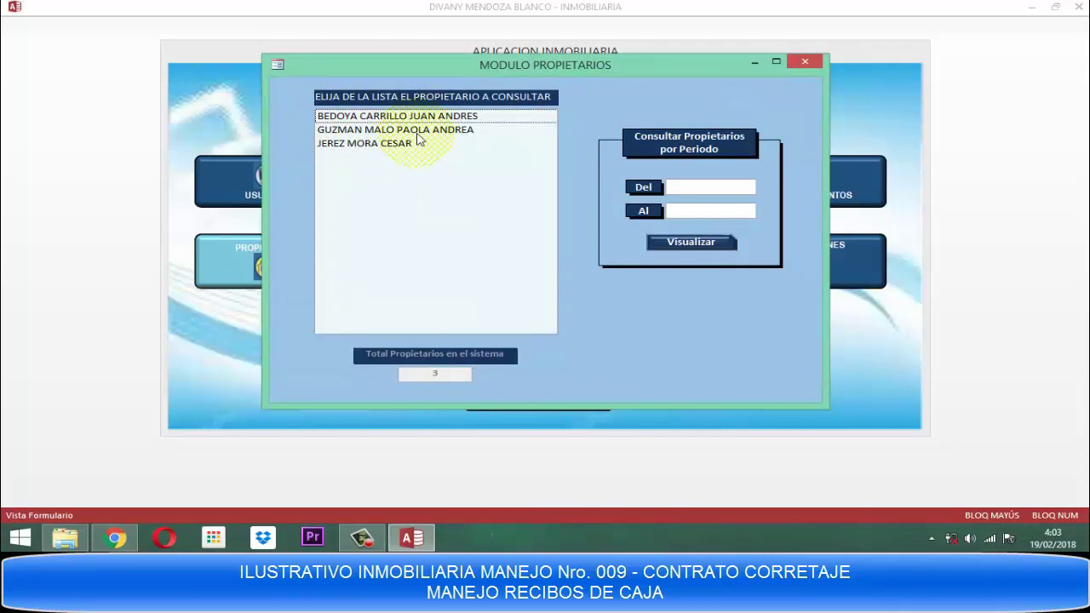
pyautogui.click(385, 119)
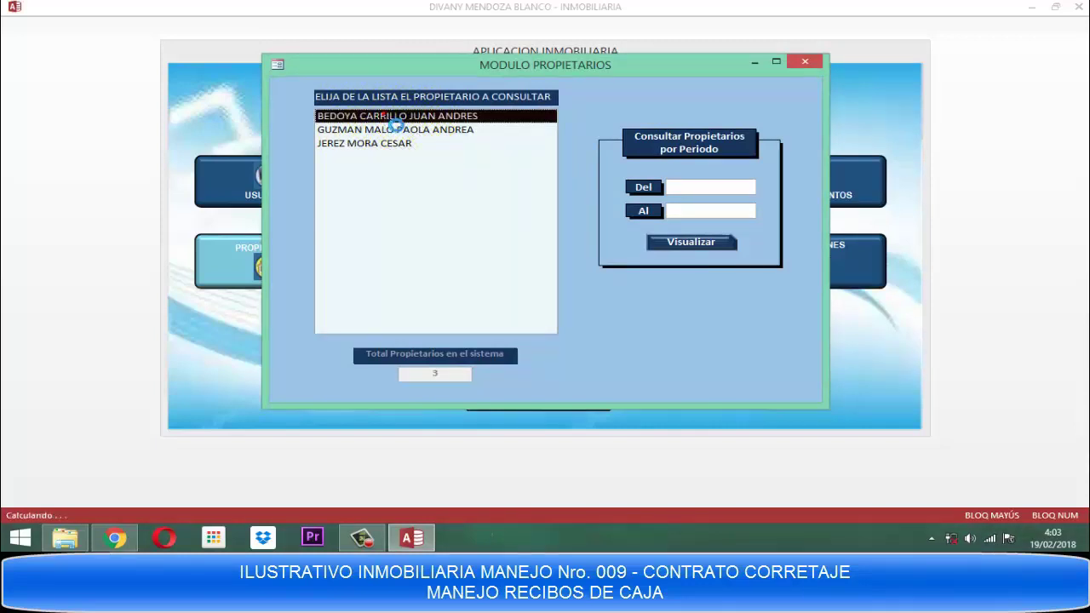
pyautogui.doubleClick(386, 120)
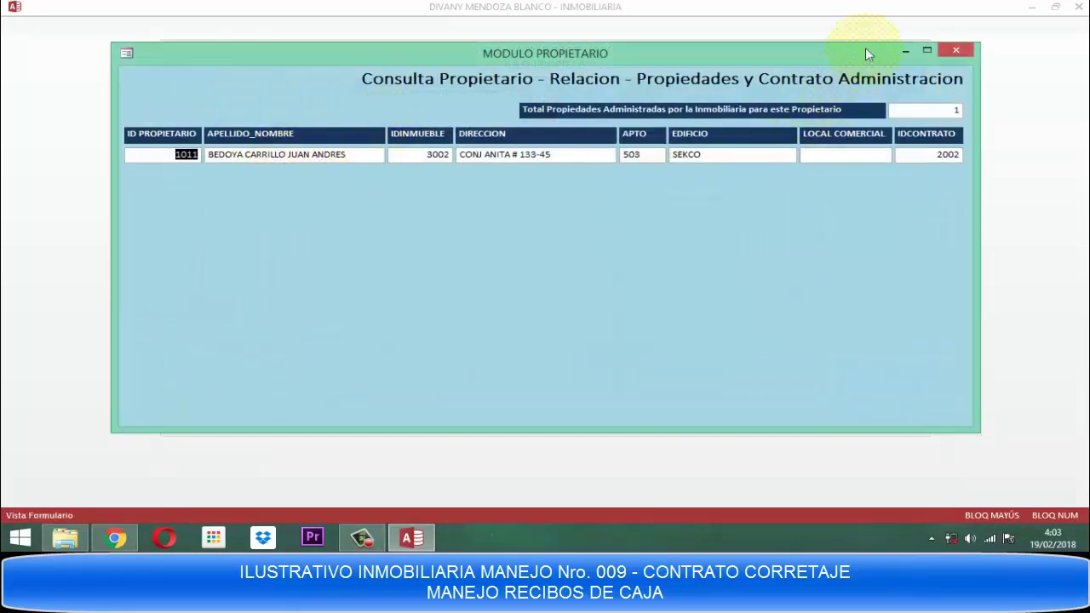
pyautogui.click(955, 50)
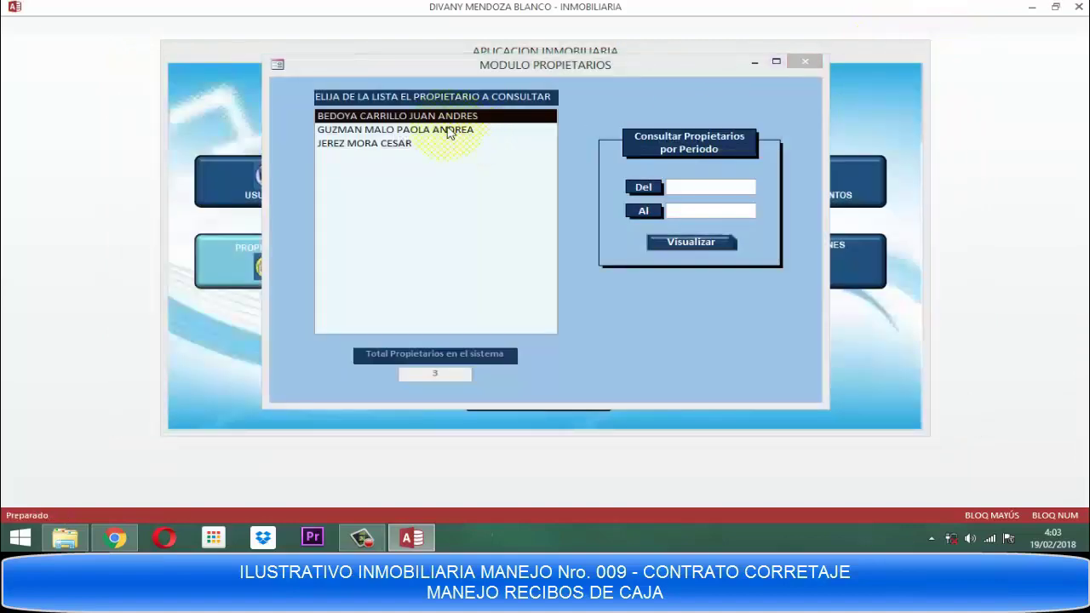
pyautogui.doubleClick(445, 129)
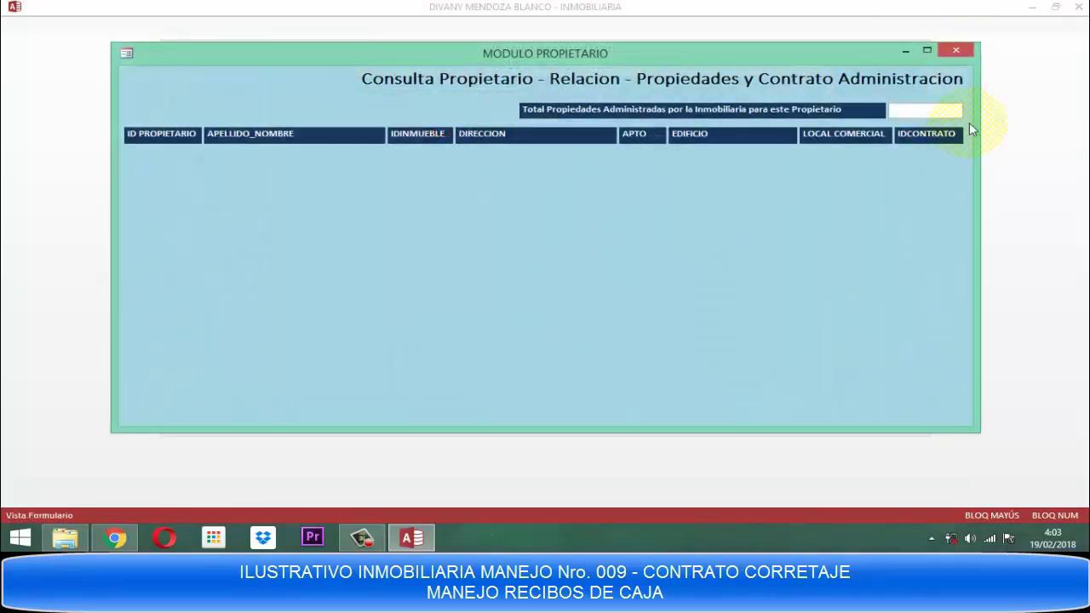
pyautogui.click(957, 50)
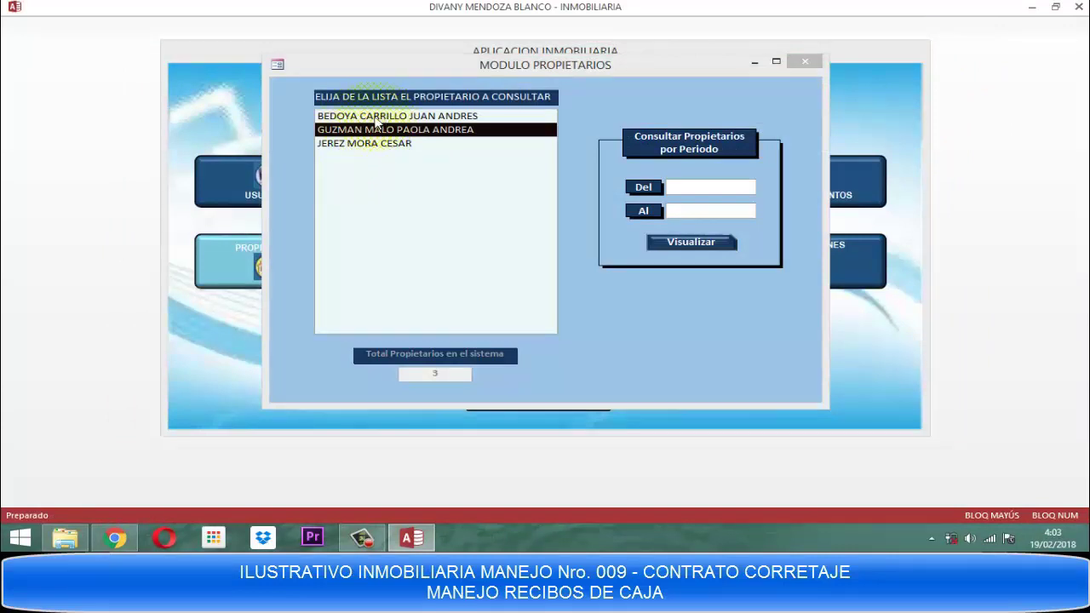
# Check both owners' administration contracts, then close the owner list and owner process menu.
pyautogui.click(379, 119)
pyautogui.doubleClick(378, 119)
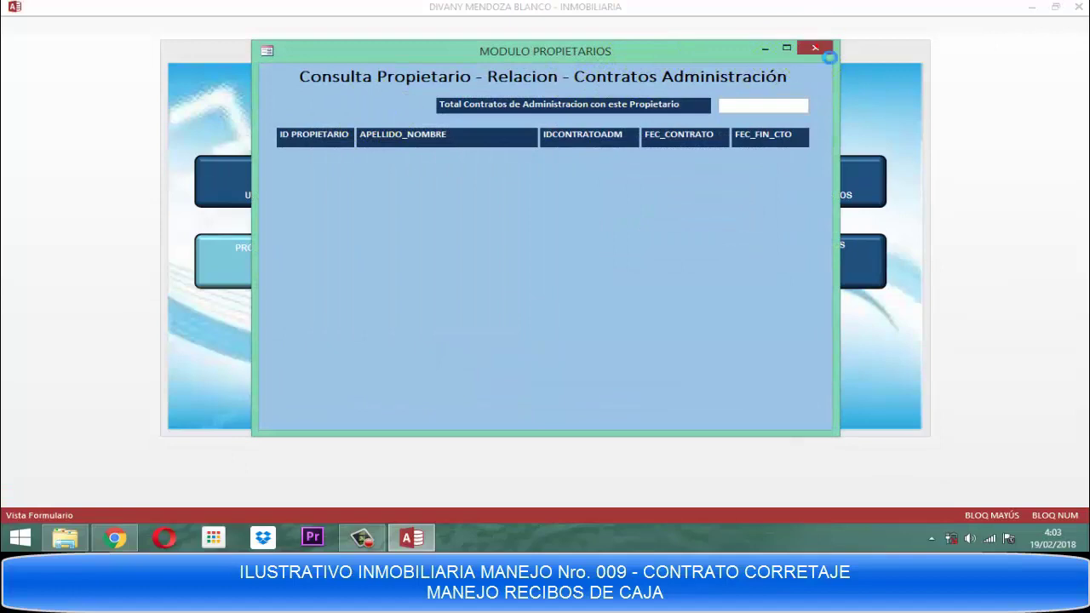
pyautogui.click(824, 51)
pyautogui.click(362, 131)
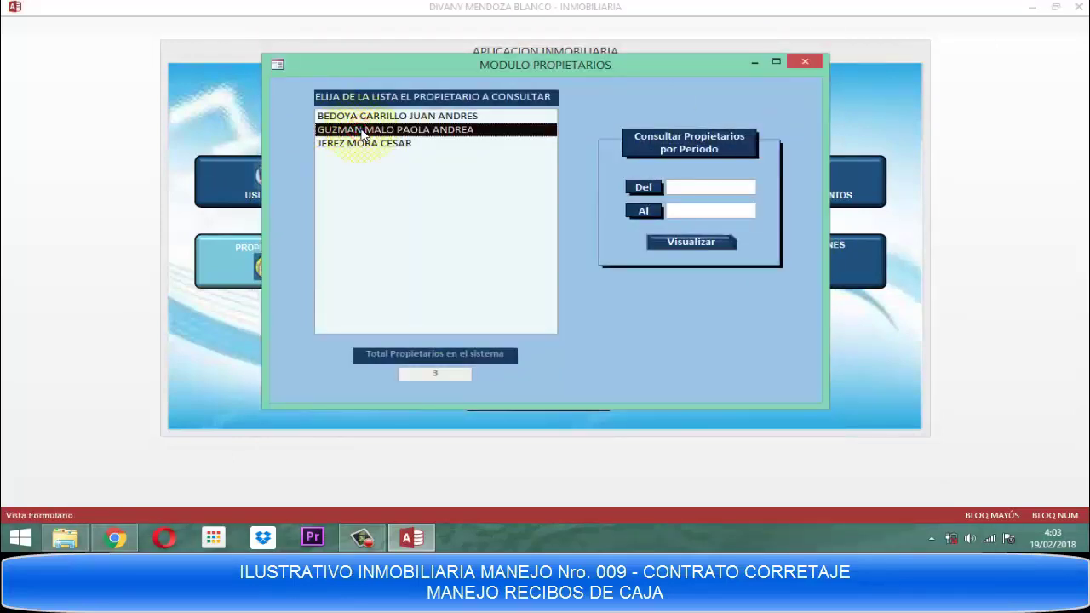
pyautogui.doubleClick(362, 130)
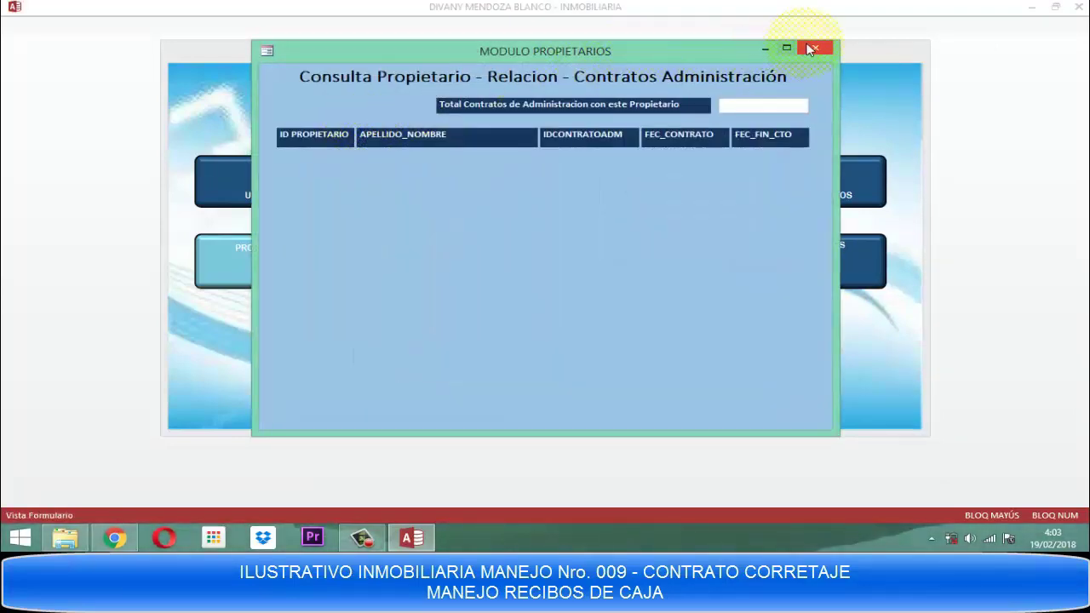
pyautogui.click(811, 50)
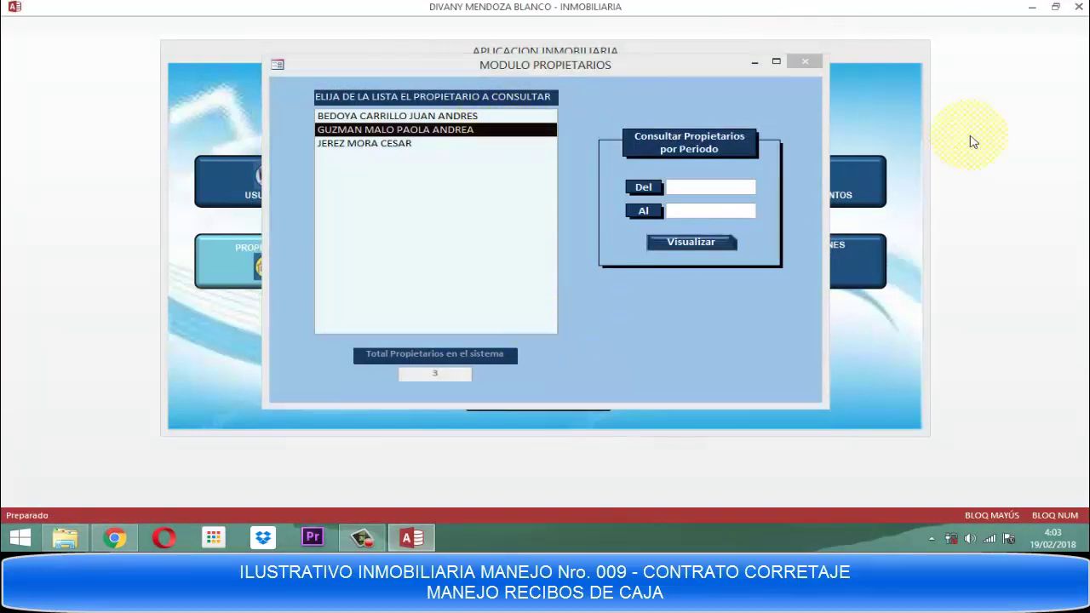
pyautogui.click(805, 62)
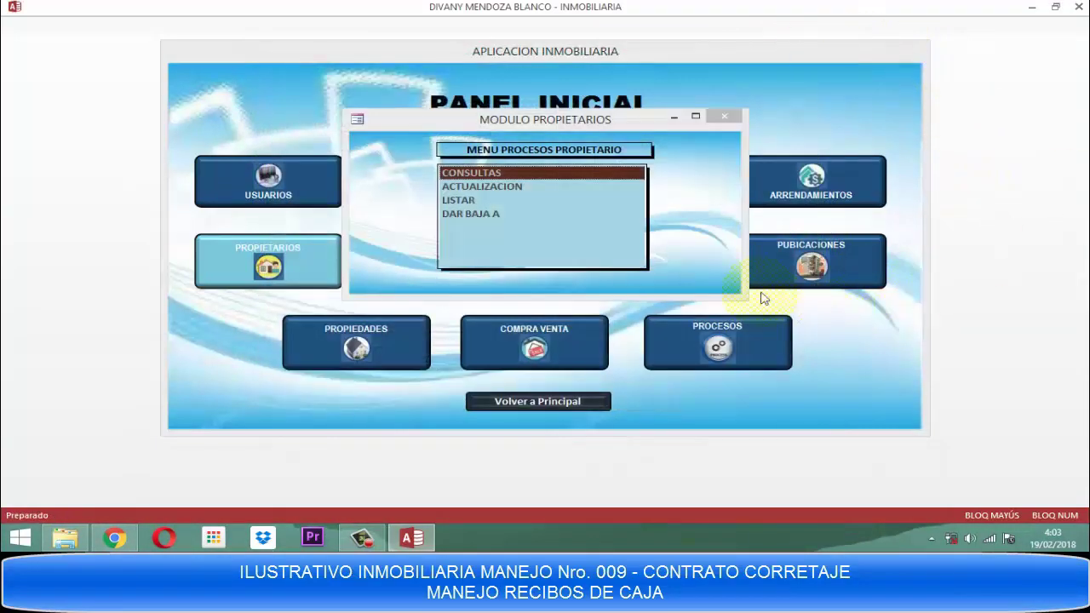
pyautogui.click(736, 117)
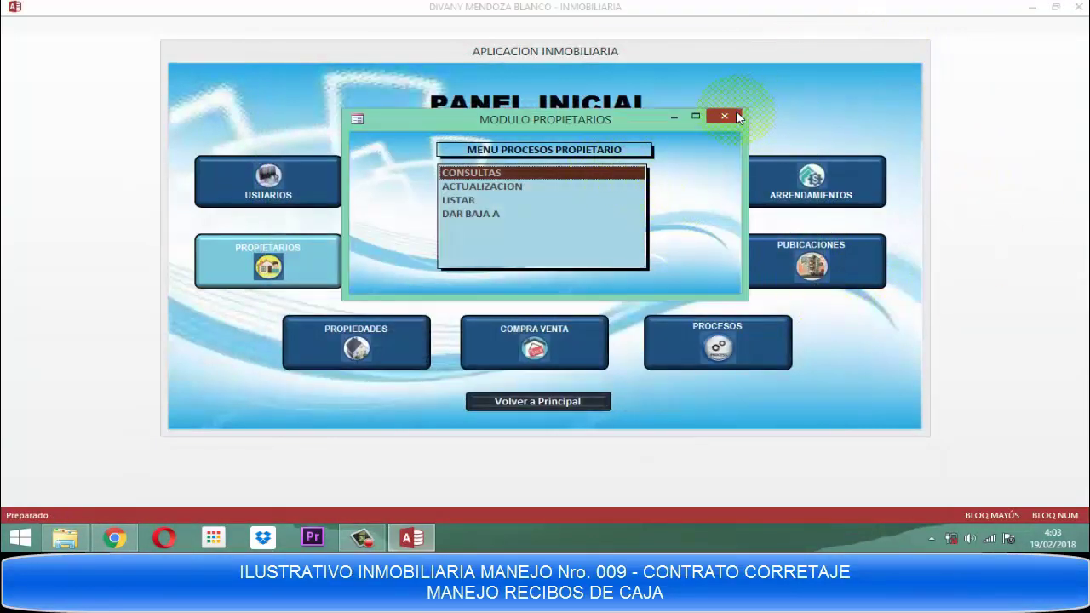
pyautogui.click(724, 116)
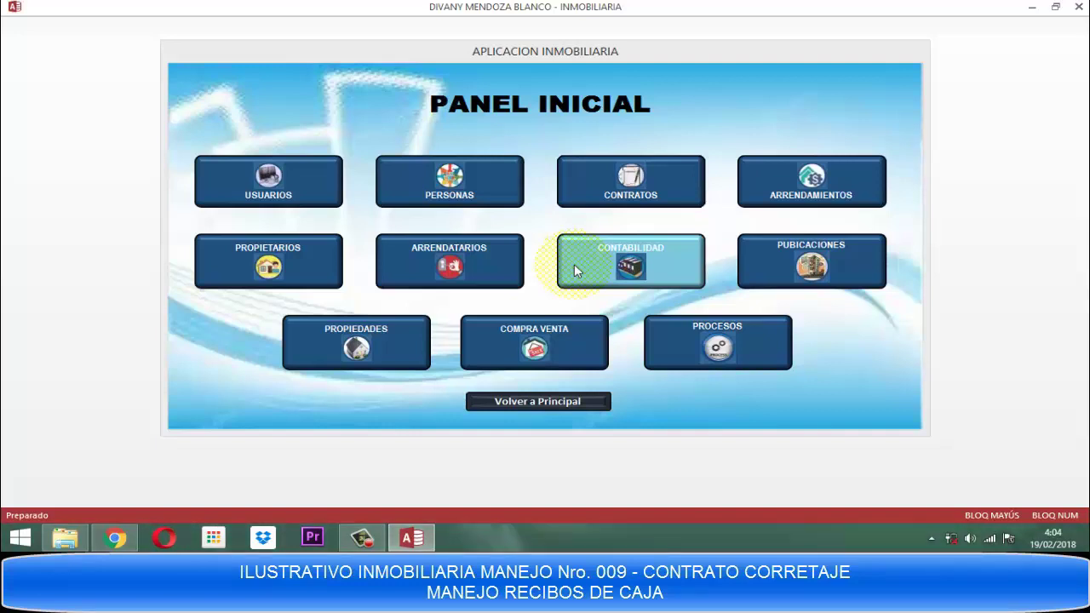
pyautogui.click(535, 399)
# Exit Access with SALIR DEL SISTEMA and close the Explorer window.
pyautogui.click(487, 263)
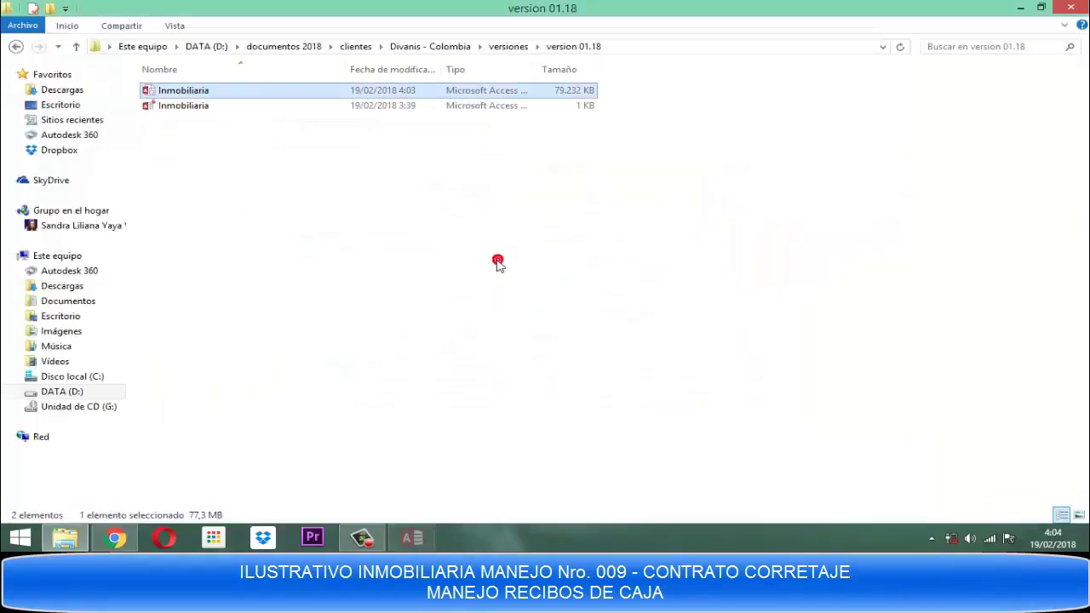
pyautogui.click(1071, 8)
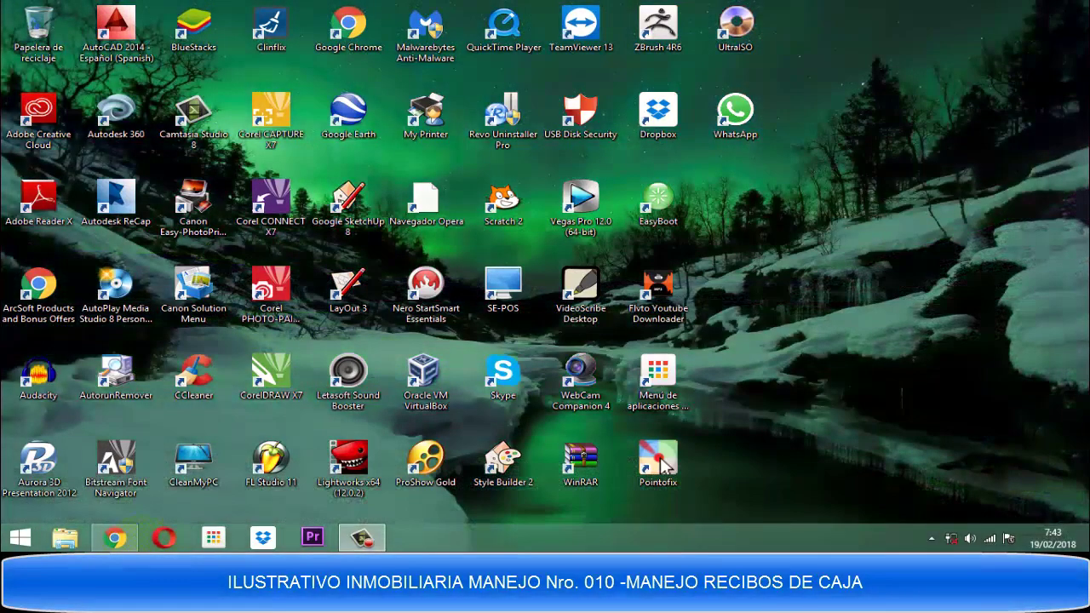
# Open Inmobiliaria from D: > documentos 2018 > clientes > client folder > versiones > version 01.18.
pyautogui.click(68, 537)
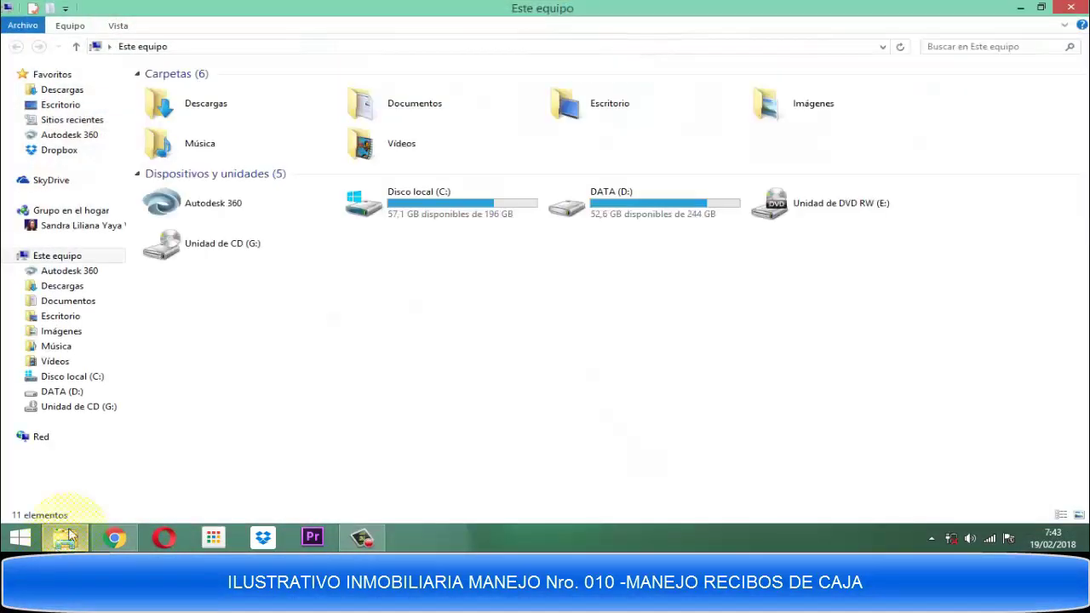
pyautogui.doubleClick(634, 210)
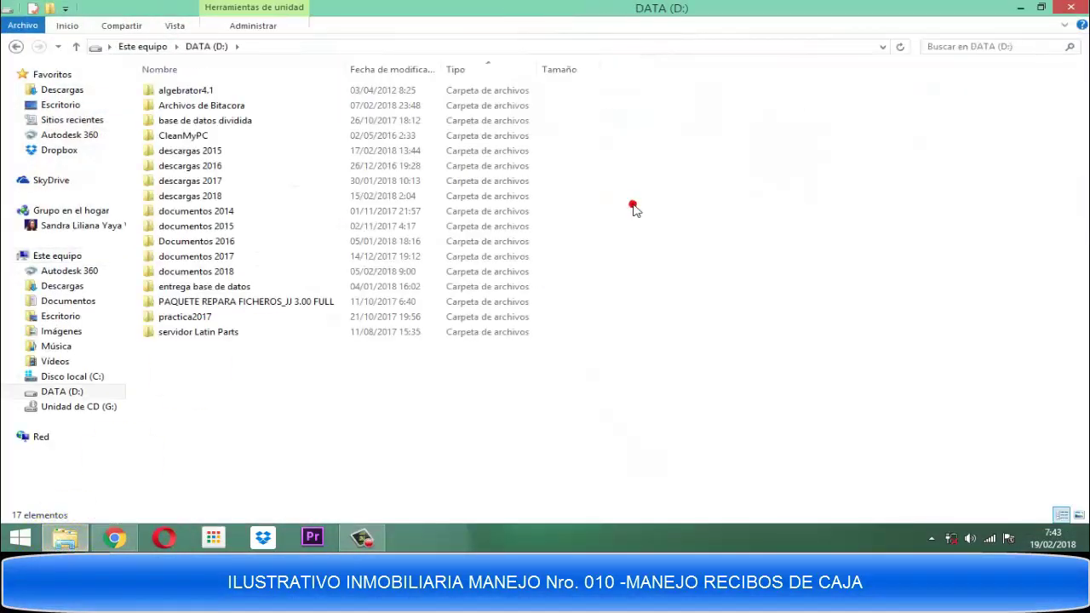
pyautogui.click(194, 273)
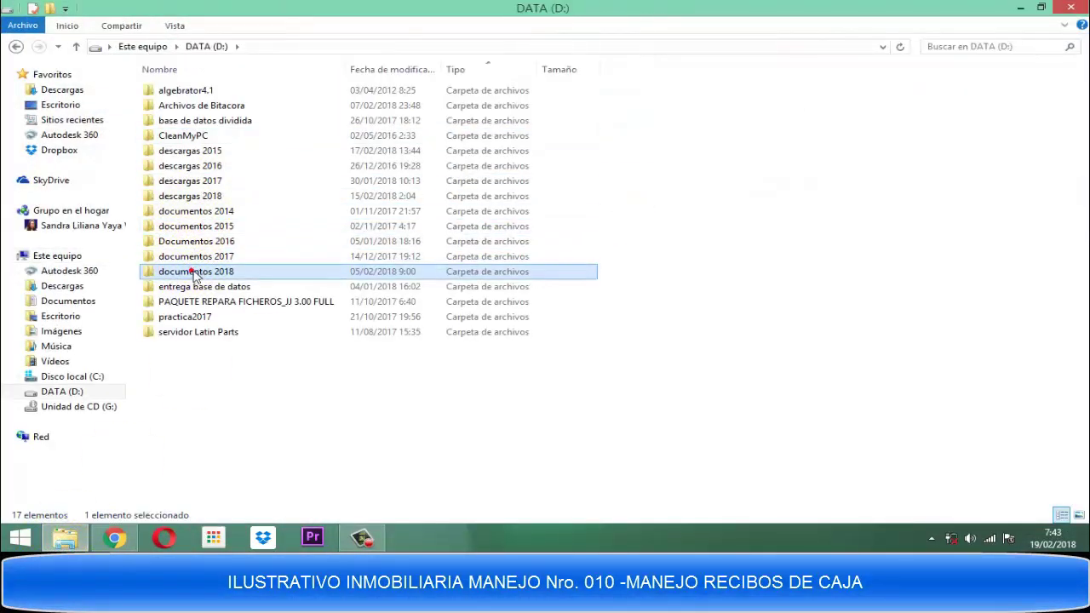
pyautogui.doubleClick(202, 273)
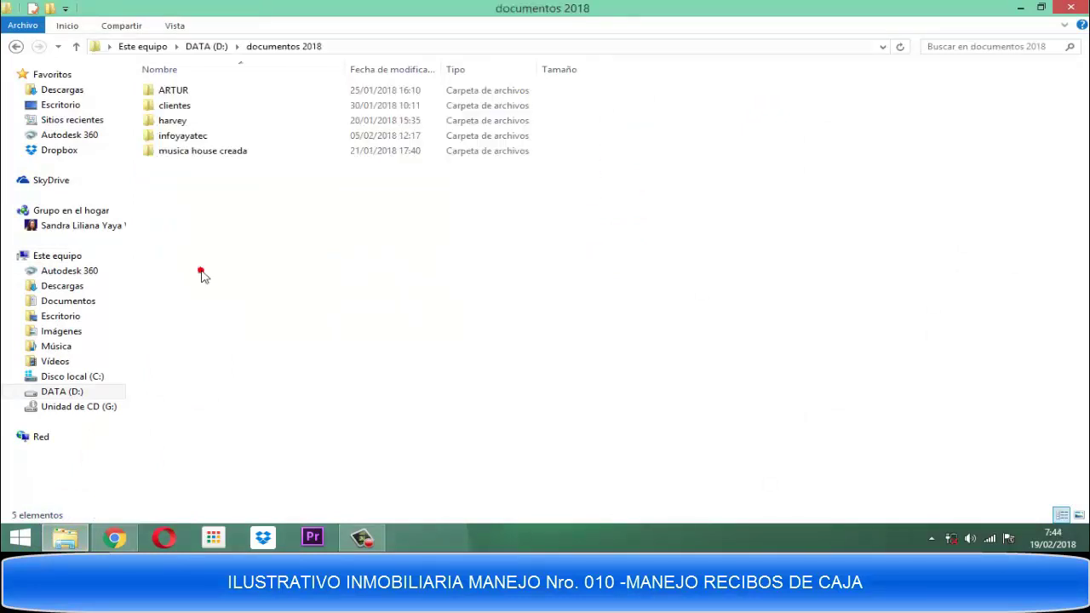
pyautogui.doubleClick(177, 107)
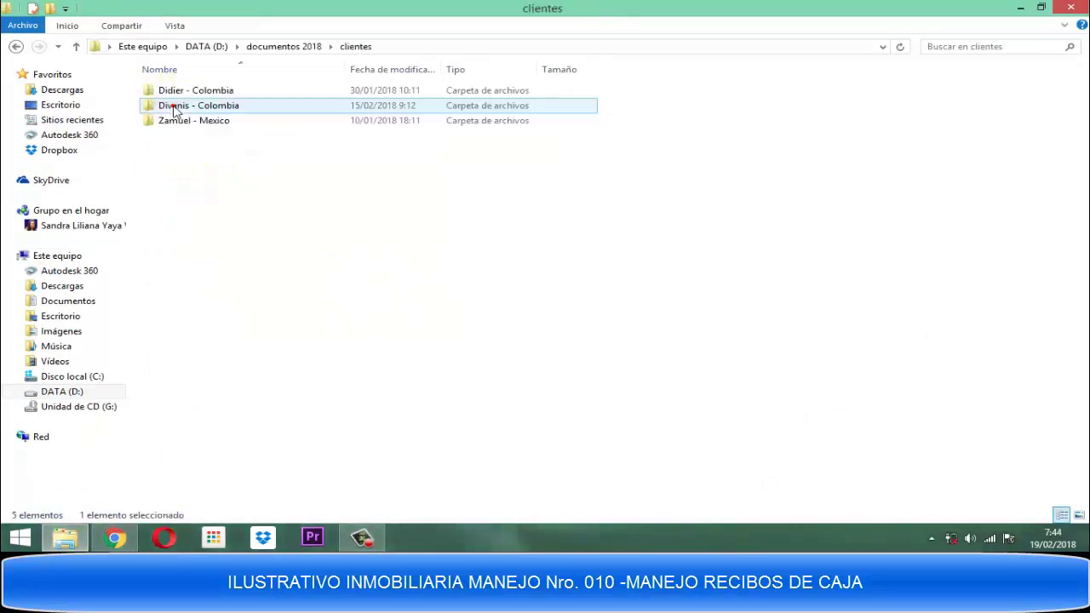
pyautogui.doubleClick(174, 107)
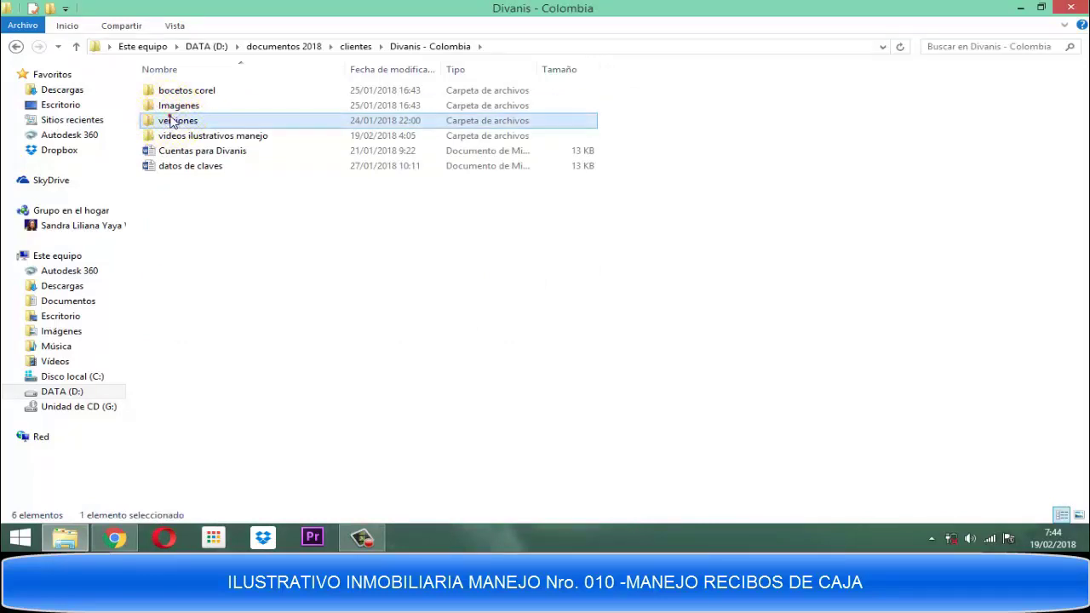
pyautogui.doubleClick(175, 120)
pyautogui.doubleClick(170, 91)
pyautogui.doubleClick(167, 93)
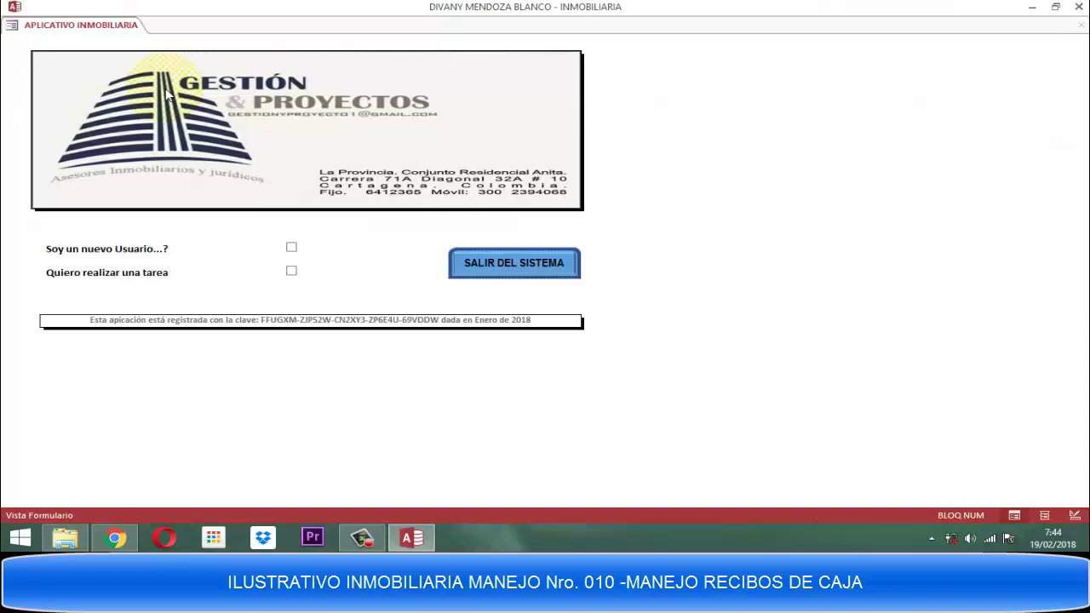
# Choose 'Quiero realizar una tarea' and log in as ASISTENTE DE CONTRATOS with the account password.
pyautogui.click(291, 271)
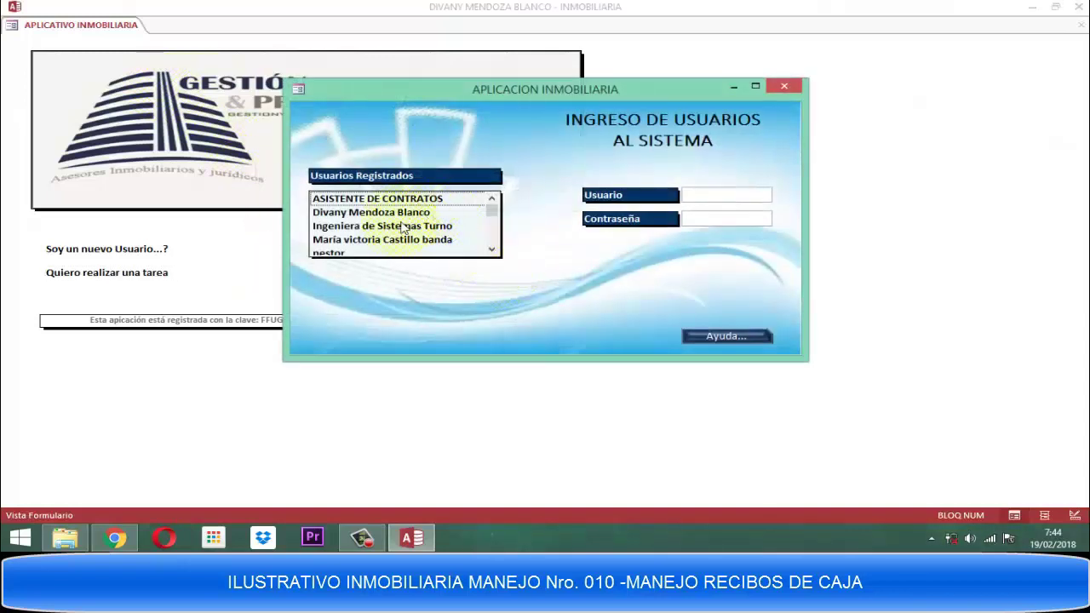
pyautogui.click(381, 200)
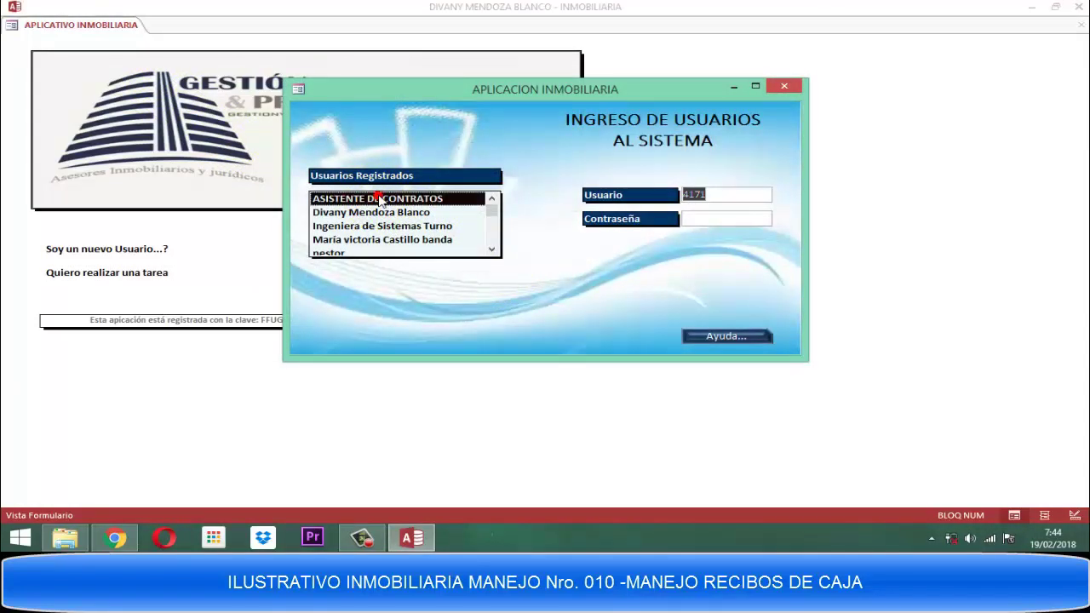
pyautogui.click(381, 200)
pyautogui.write('******')
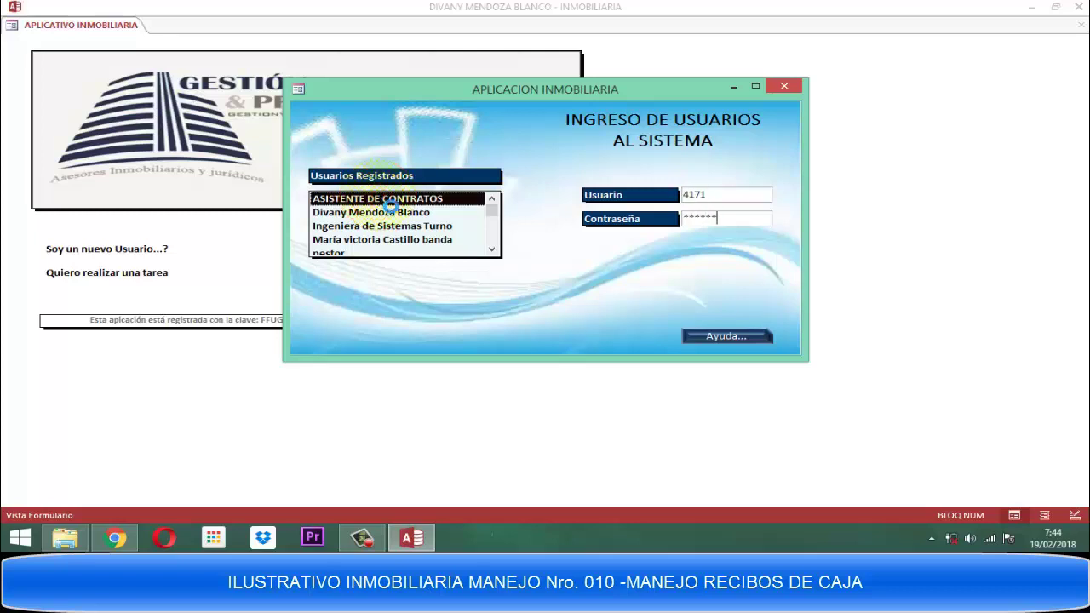
pyautogui.press('Return')
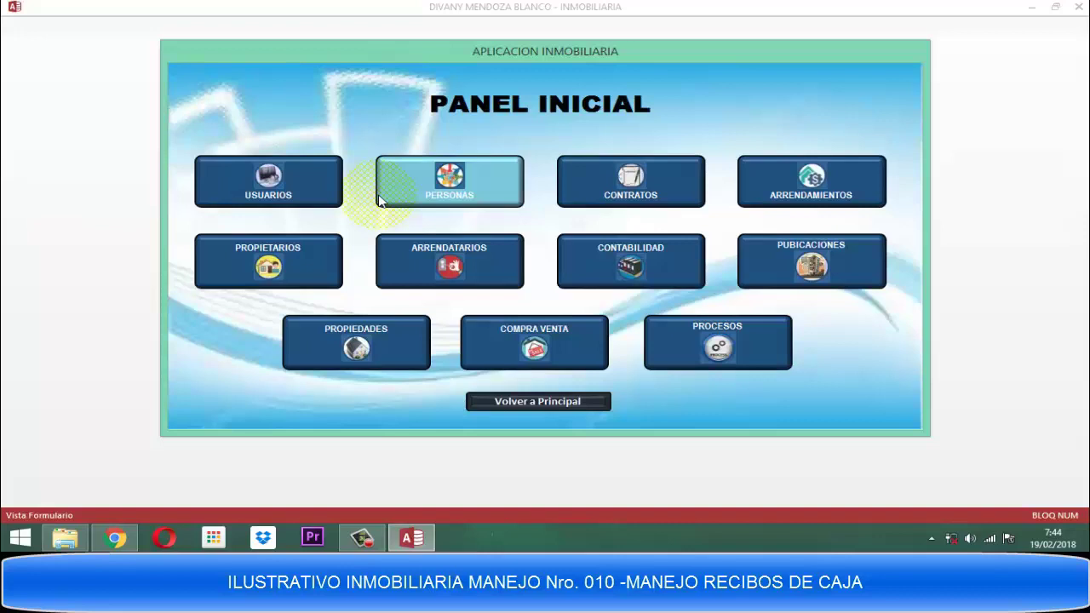